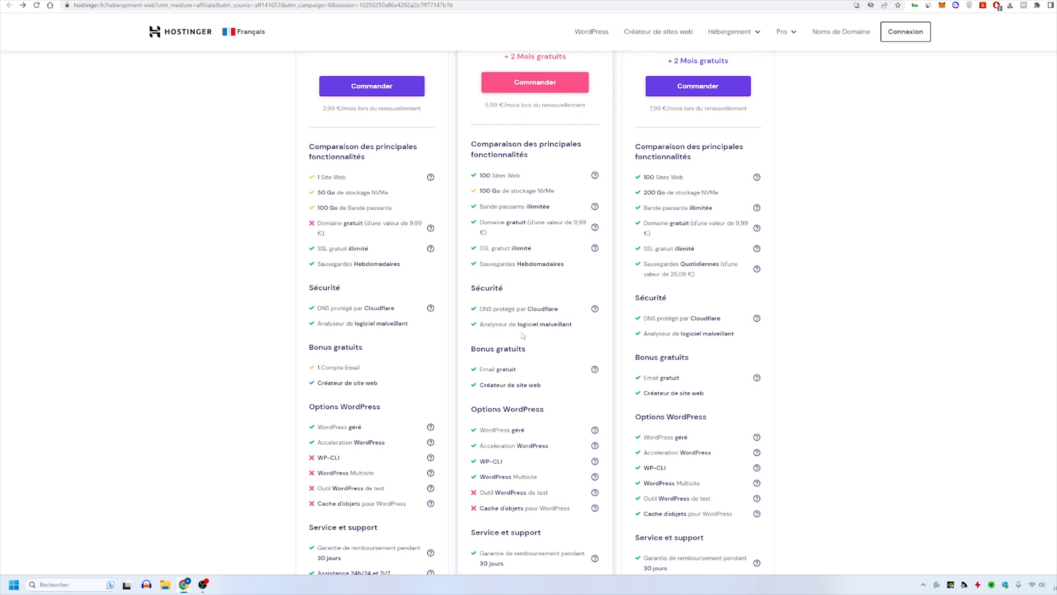
# - Compare the web hosting plans' features and order the Hébergement Premium plan
pyautogui.scroll(-3, 523, 335)
pyautogui.scroll(8, 525, 330)
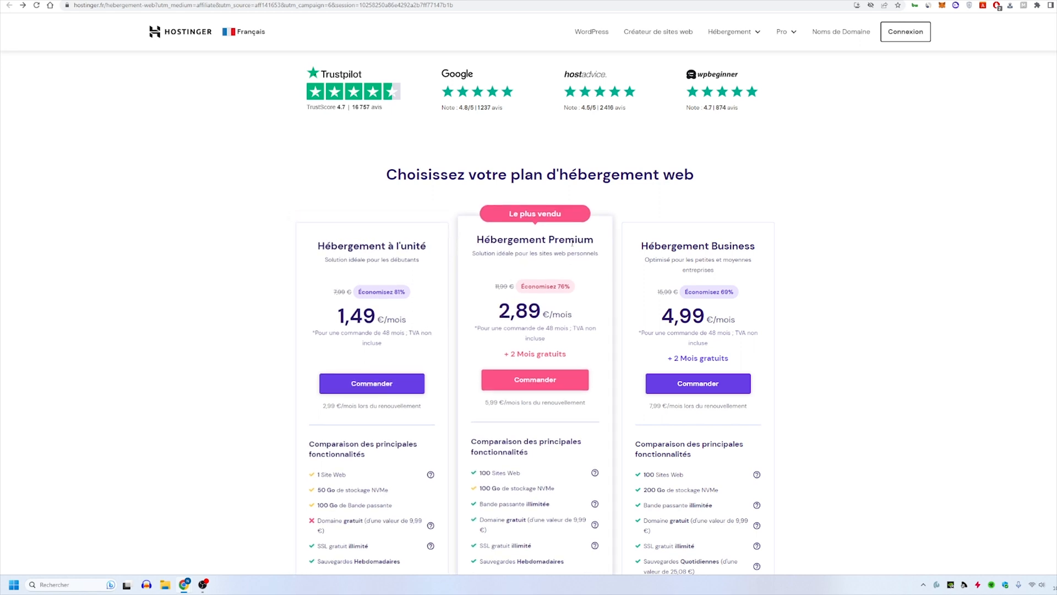
pyautogui.scroll(-1, 546, 354)
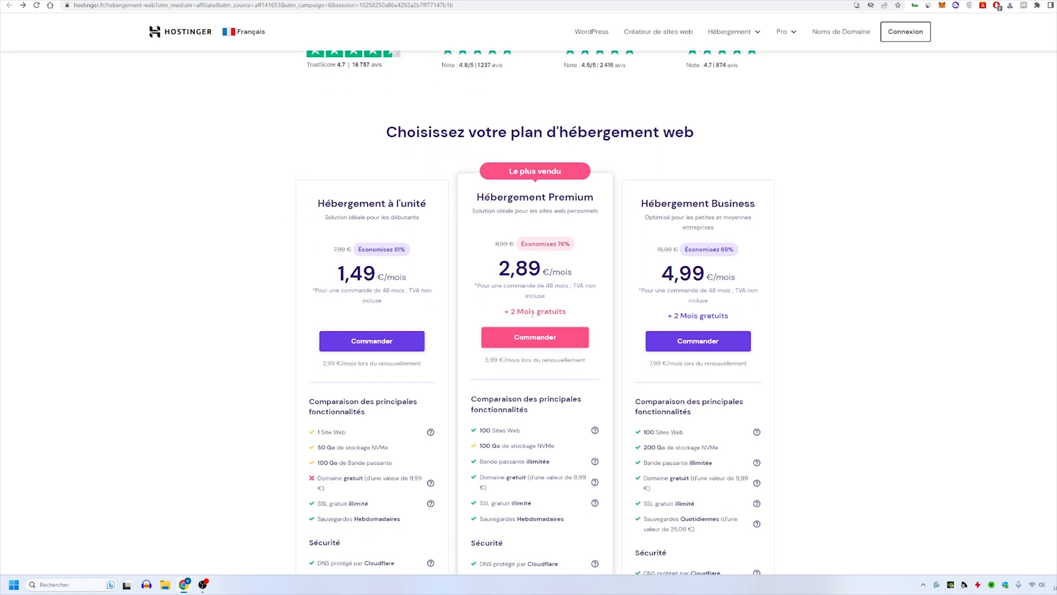
pyautogui.click(530, 338)
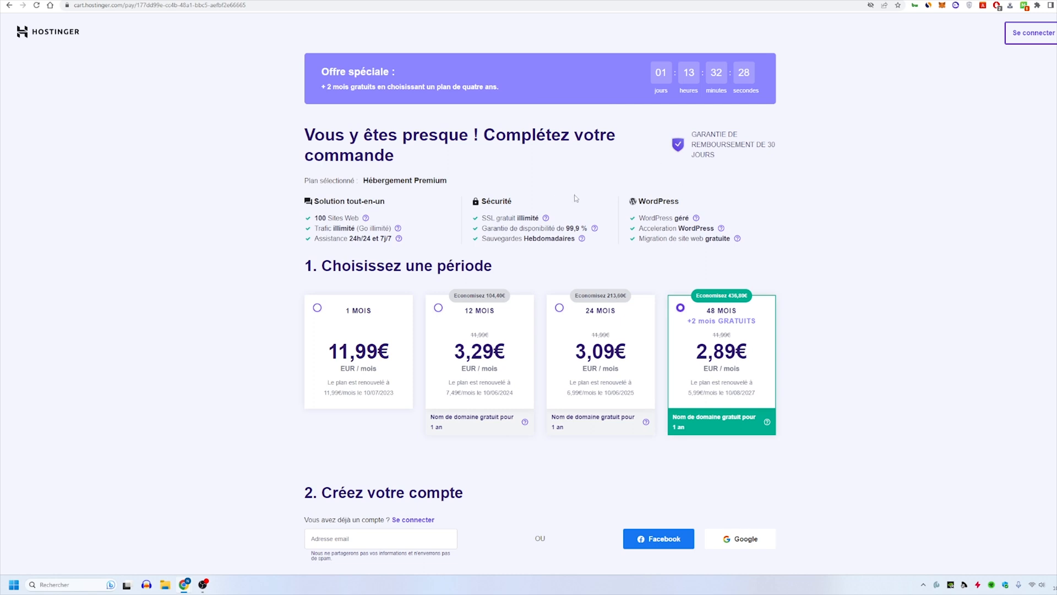
# - Choose the 12-month billing period for the Premium plan and review the rest of the order form
pyautogui.scroll(-2, 576, 198)
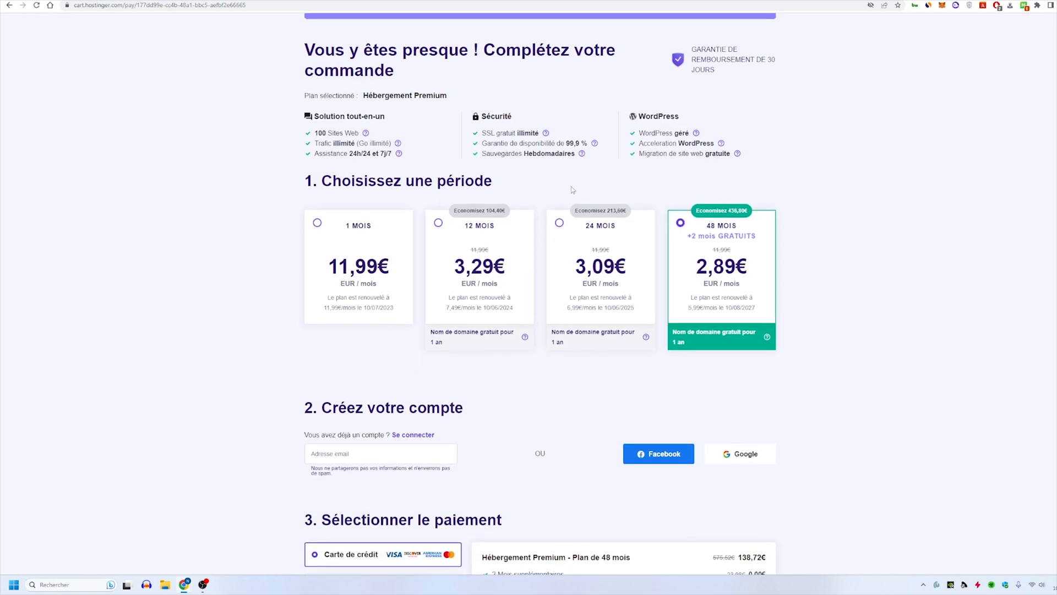
pyautogui.click(465, 226)
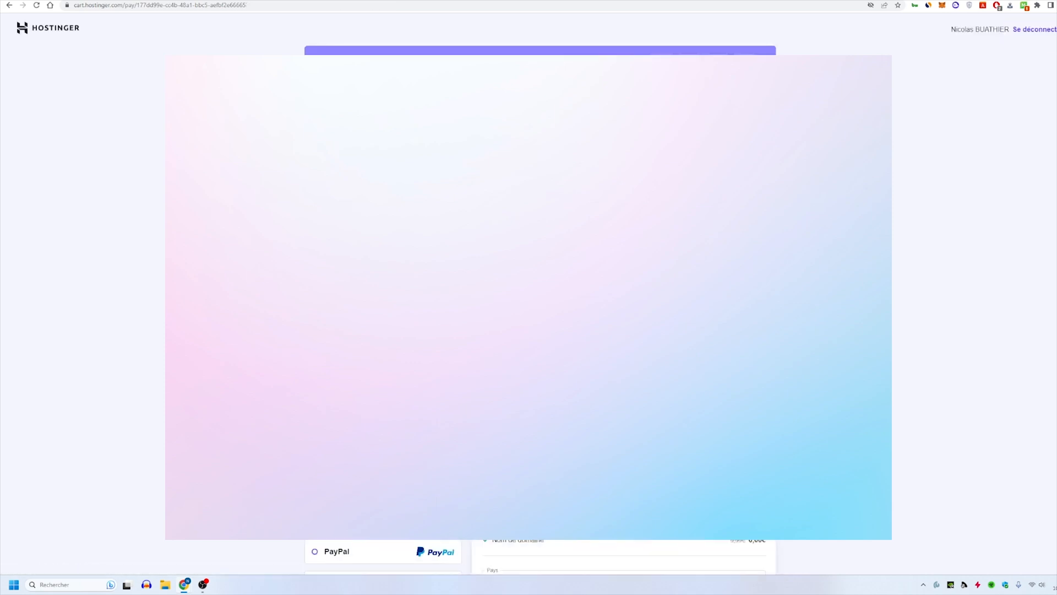
pyautogui.scroll(-3, 528, 298)
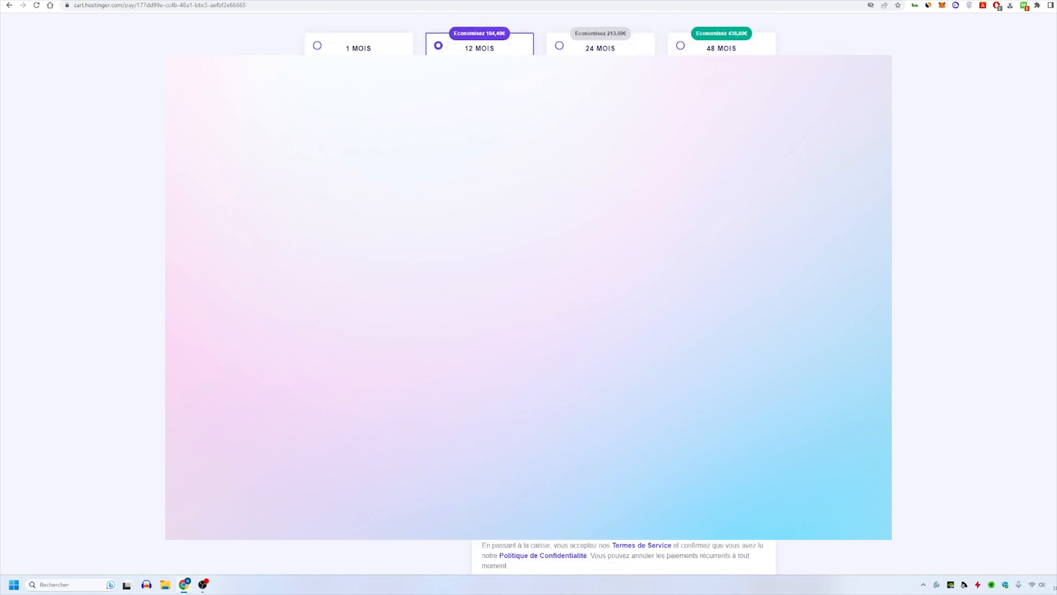
pyautogui.scroll(3, 528, 297)
pyautogui.scroll(1, 529, 297)
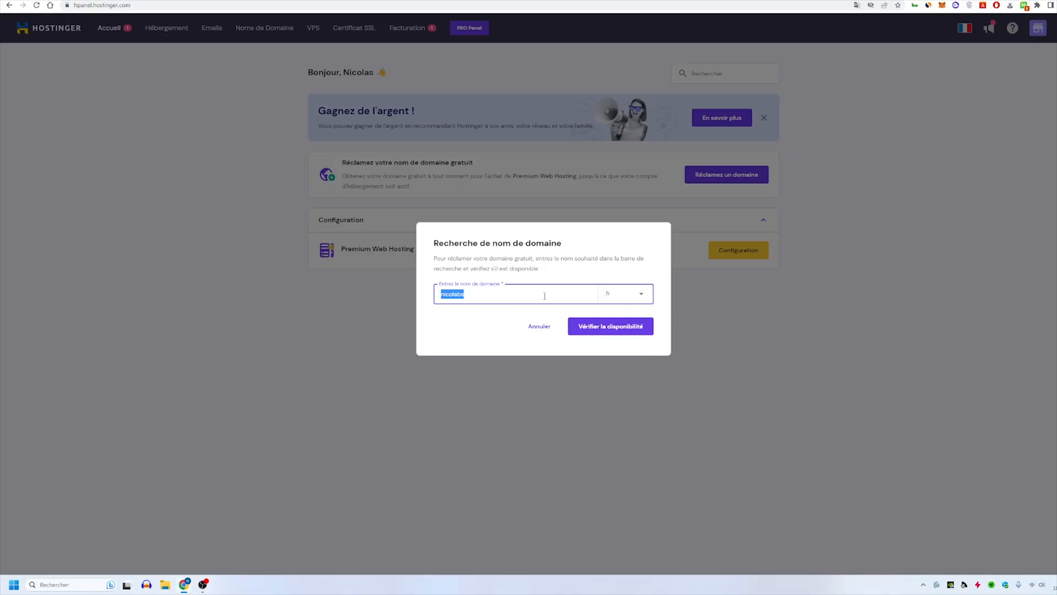
# - Check the availability of the domain nicolabs.fr and claim it as the free domain
pyautogui.click(622, 329)
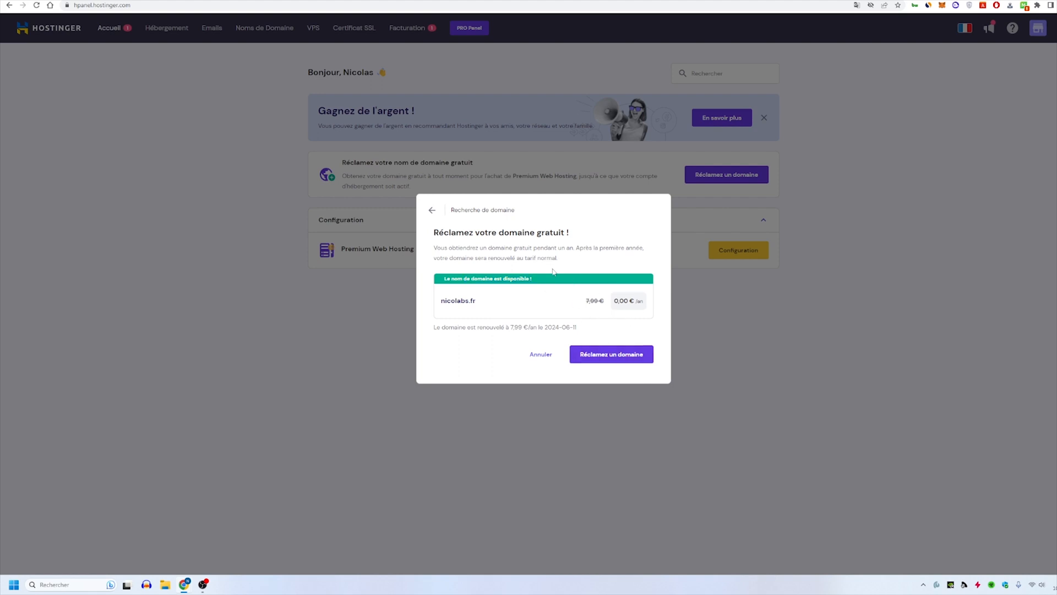
pyautogui.click(621, 356)
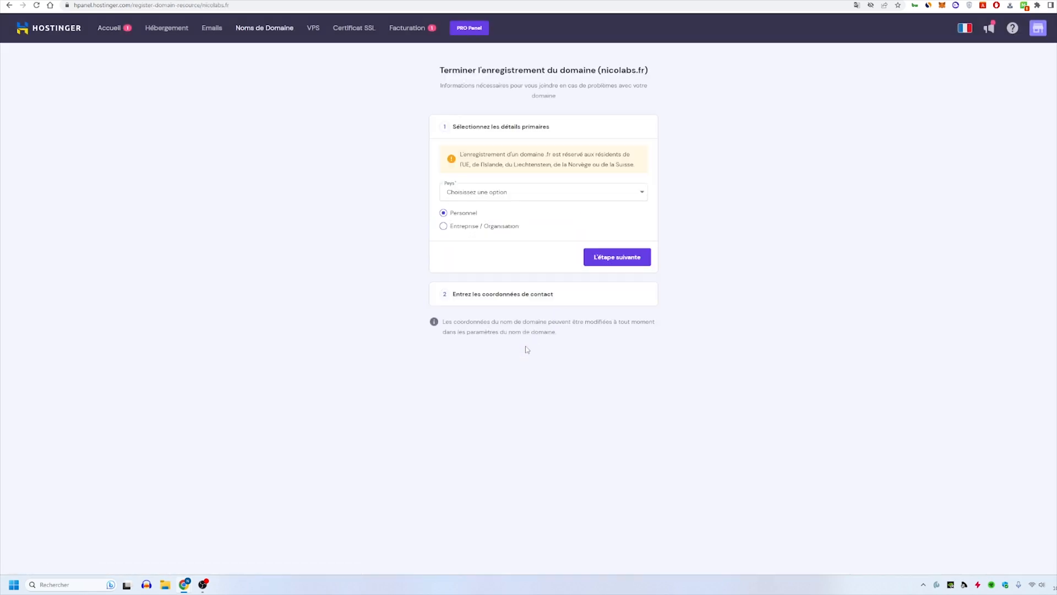
# - Select Grèce as the country in the nicolabs.fr registration details and reopen the country choice
pyautogui.click(551, 194)
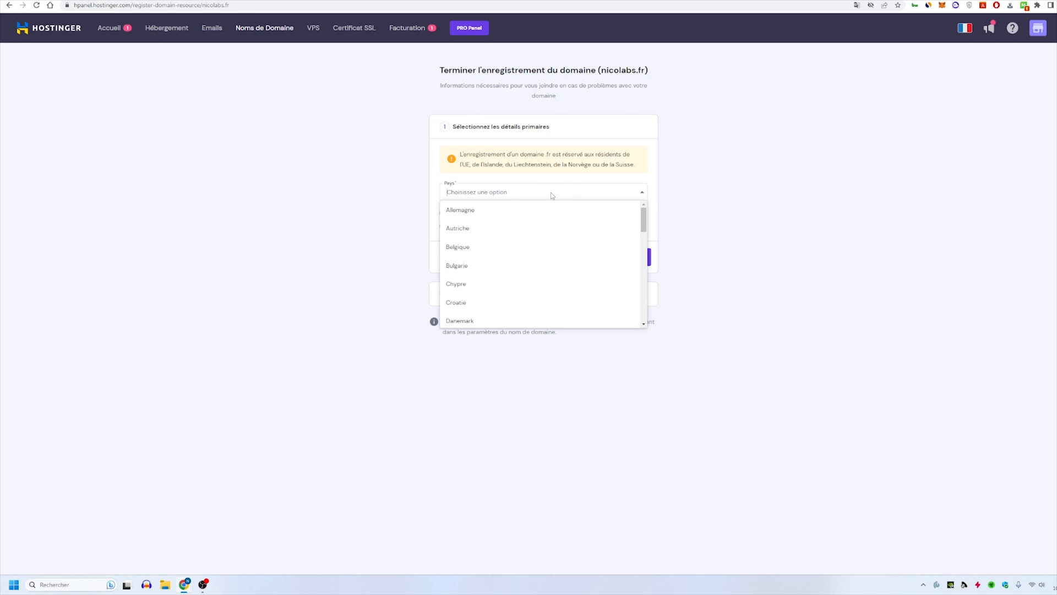
pyautogui.scroll(-2, 540, 298)
pyautogui.scroll(-1, 539, 301)
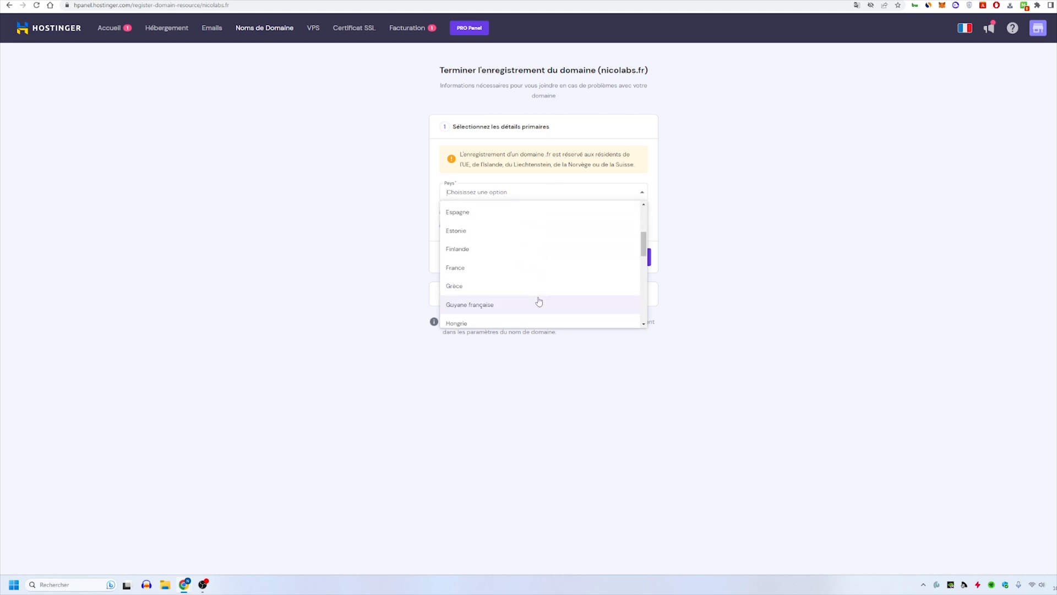
pyautogui.click(534, 284)
pyautogui.click(497, 197)
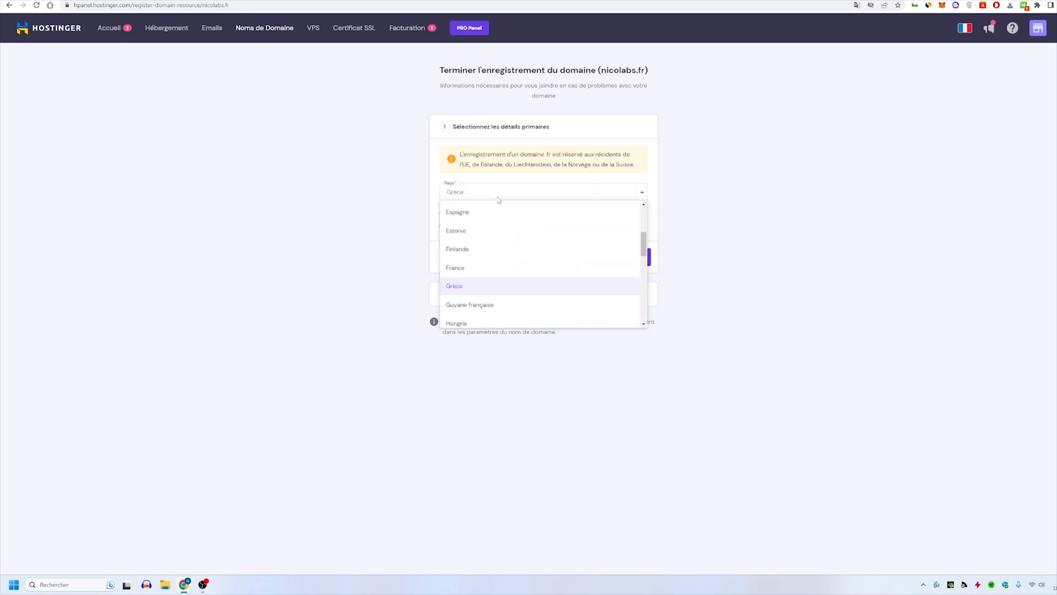
pyautogui.click(497, 198)
pyautogui.click(497, 197)
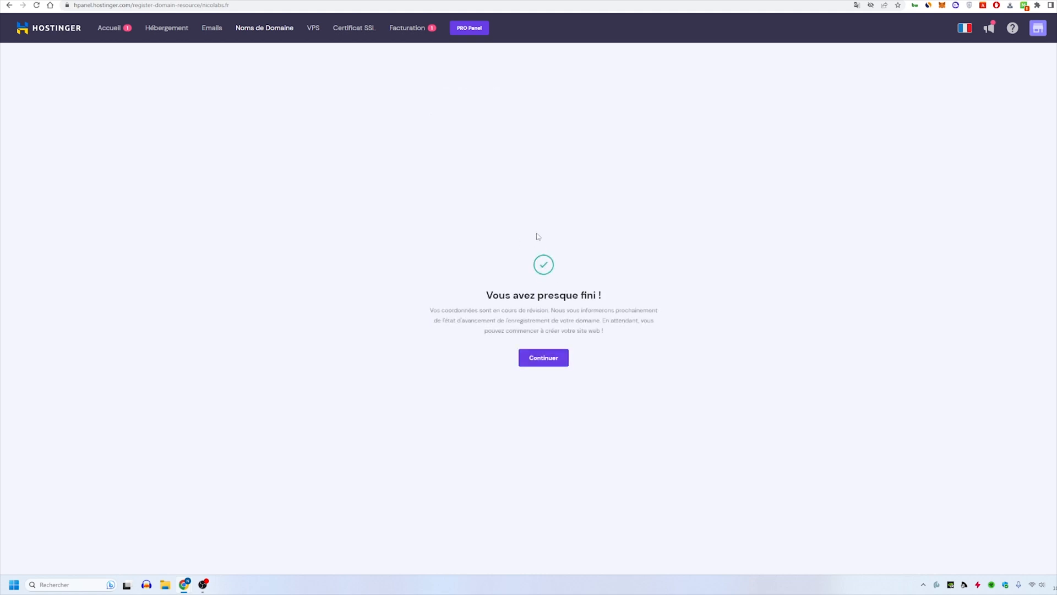
pyautogui.moveTo(489, 291); pyautogui.dragTo(646, 296)
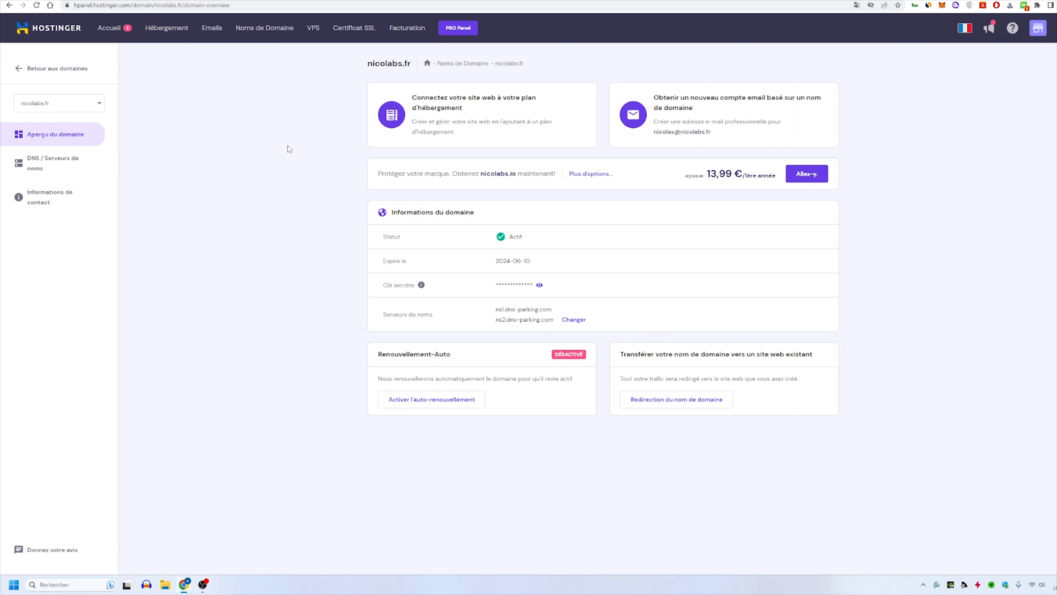
# - Open the hosting section and start the setup of the Premium Web Hosting plan
pyautogui.click(167, 29)
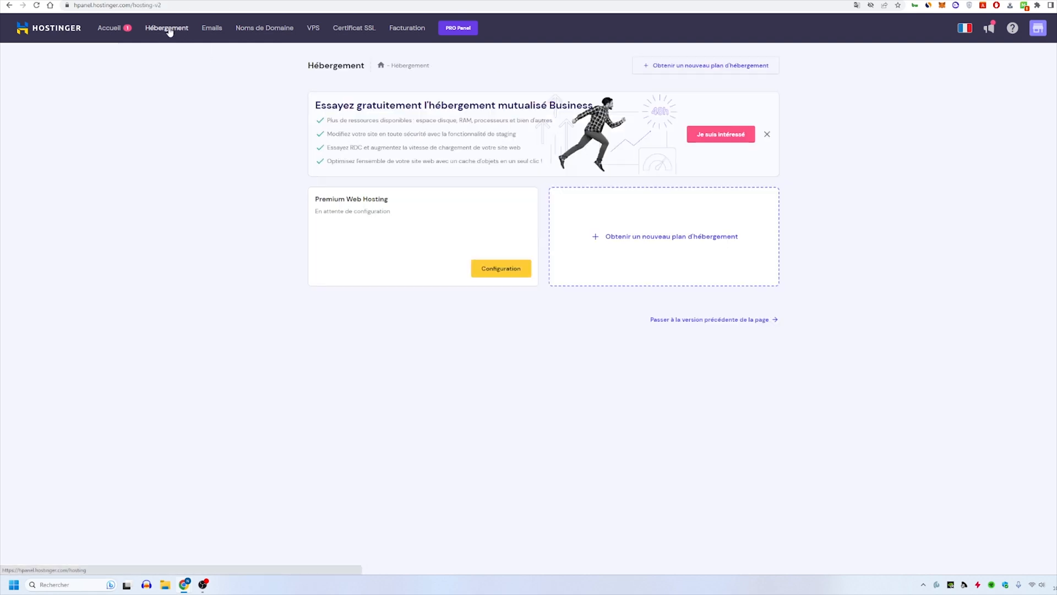
pyautogui.click(497, 270)
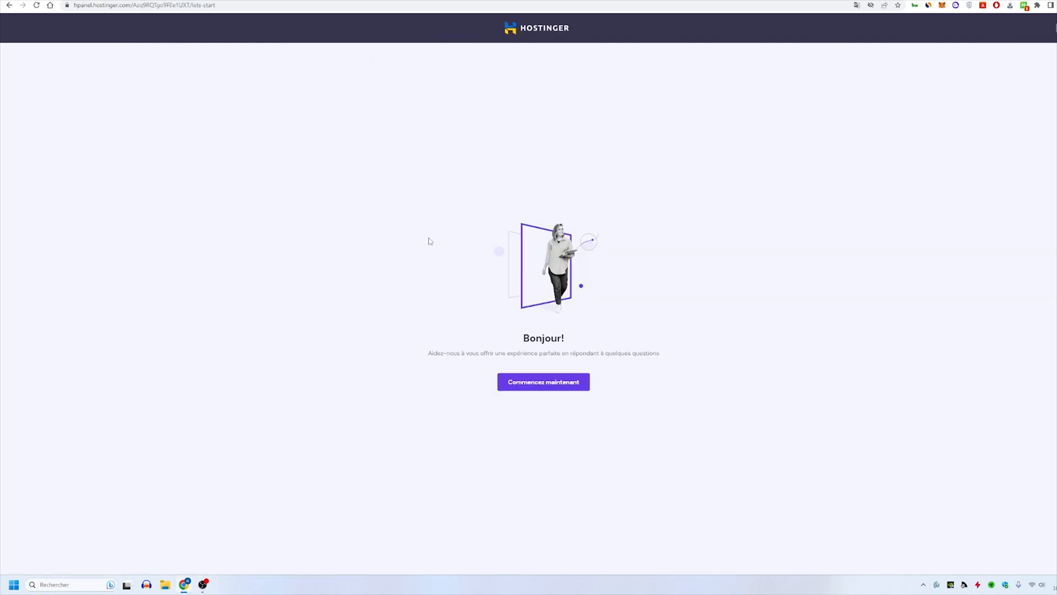
pyautogui.click(540, 387)
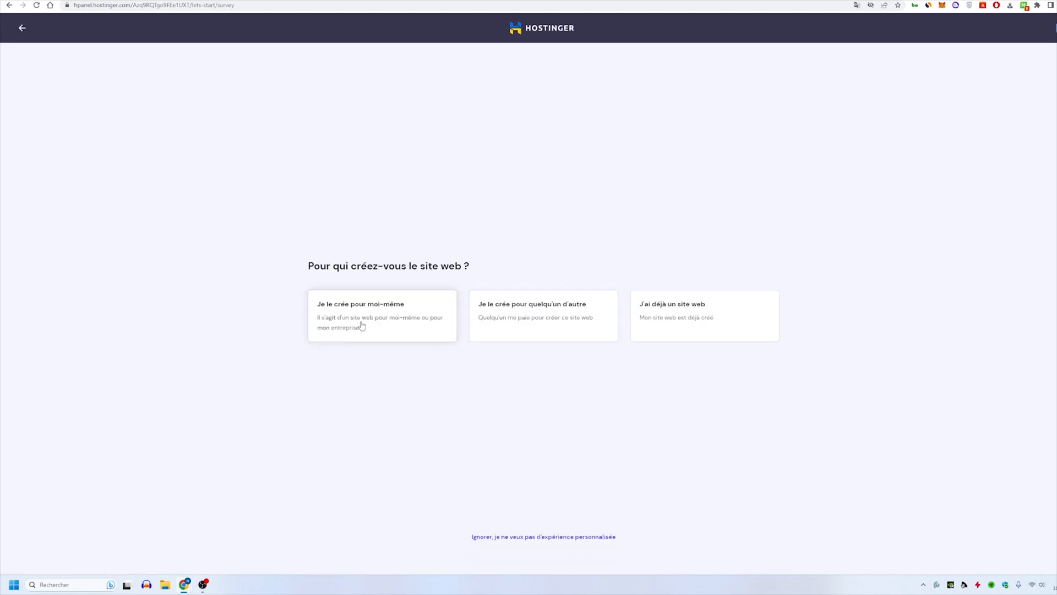
# - Answer the setup survey: site for myself, built by myself, type Blog, no help needed
pyautogui.click(361, 326)
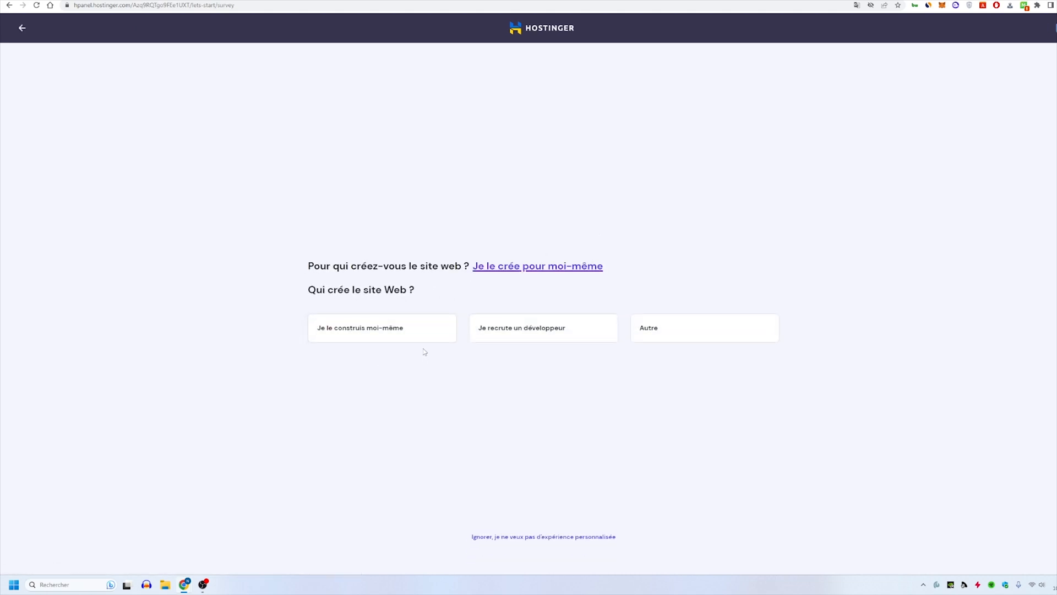
pyautogui.click(350, 338)
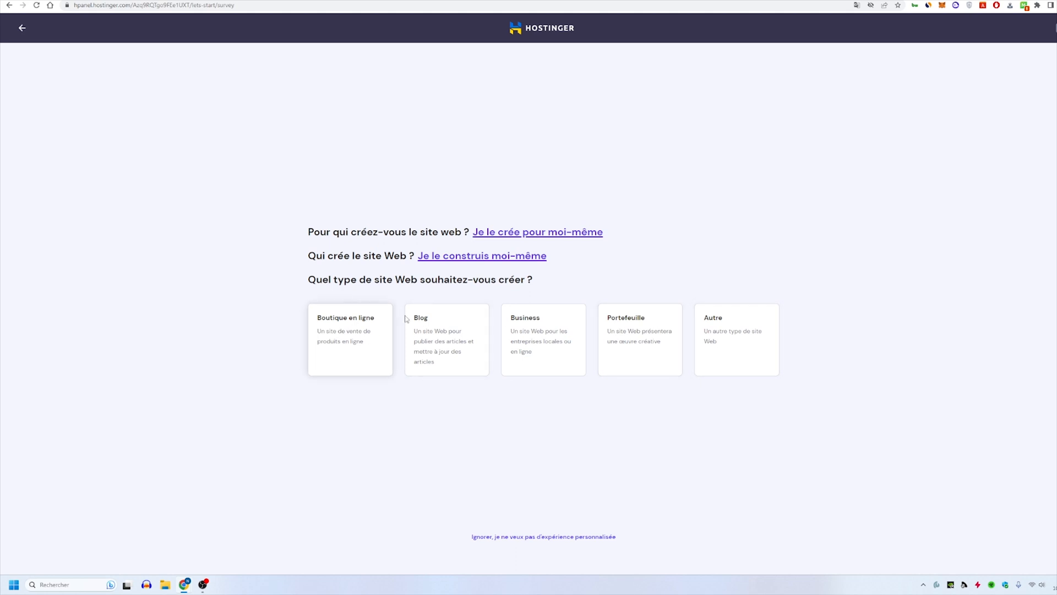
pyautogui.click(435, 340)
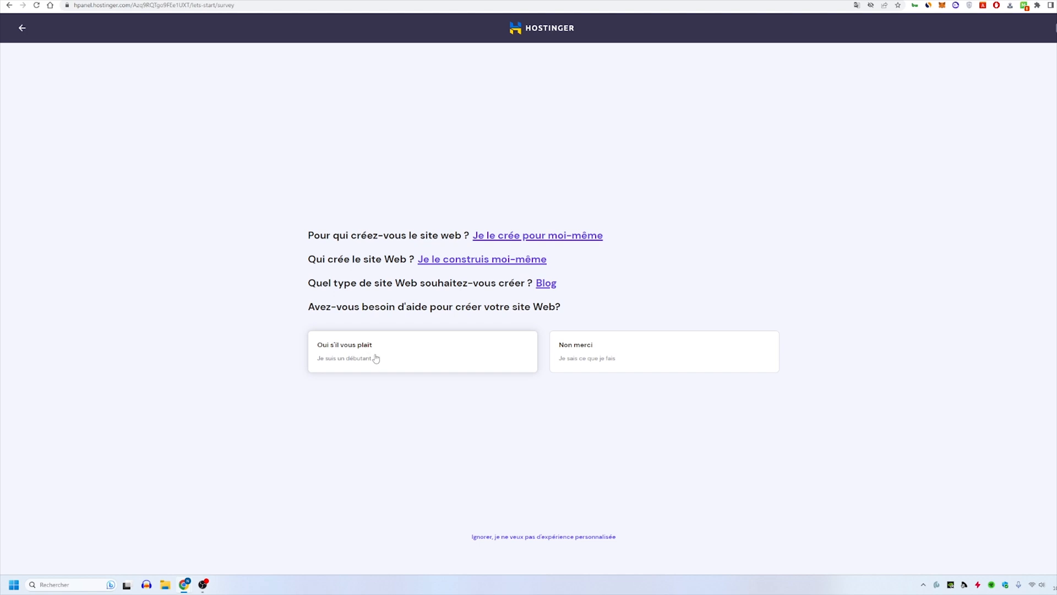
pyautogui.click(608, 359)
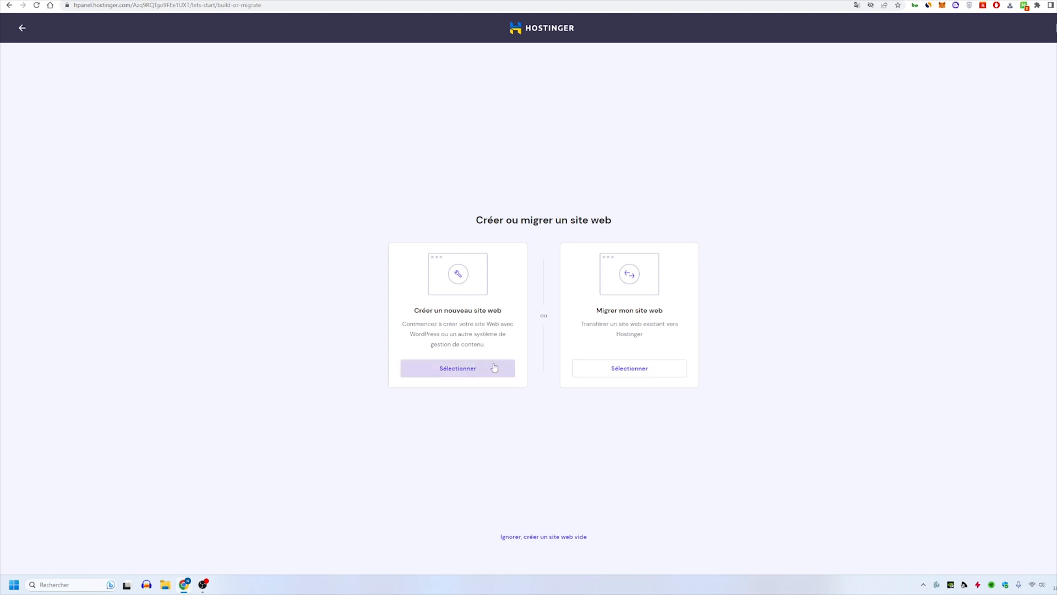
# - Choose to create a new website with WordPress and enter the administrator password for its account
pyautogui.click(484, 370)
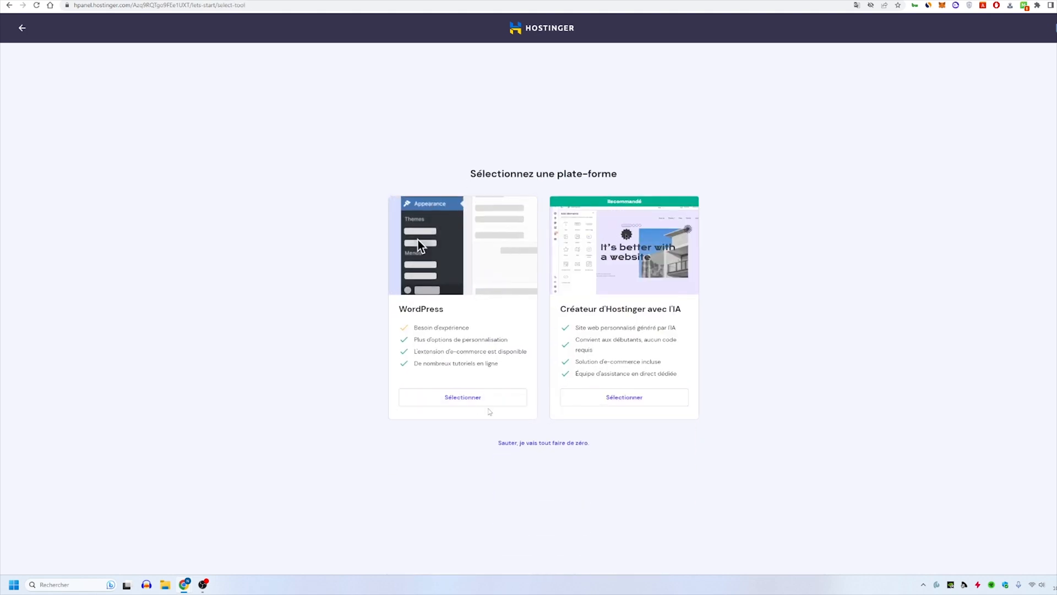
pyautogui.click(445, 398)
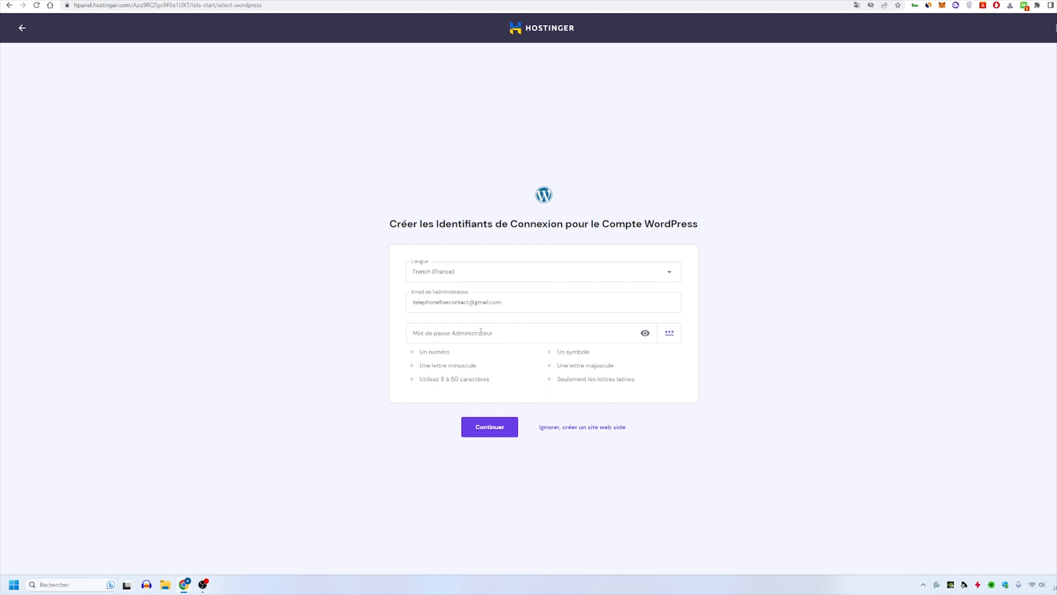
pyautogui.click(481, 331)
pyautogui.click(500, 425)
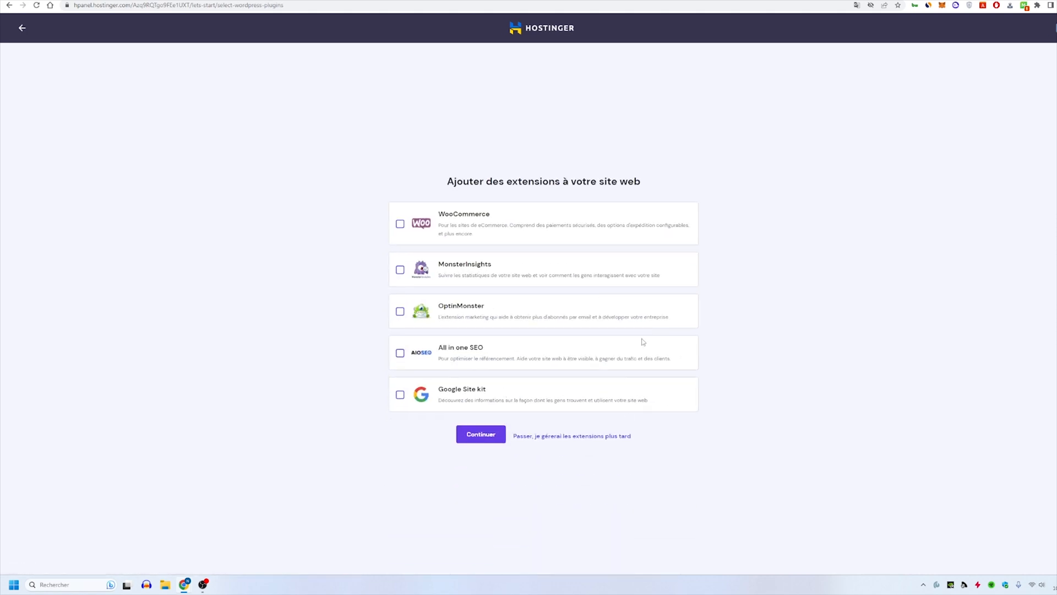
# - Skip the optional plugins, the template choice and the AI text generation
pyautogui.click(546, 441)
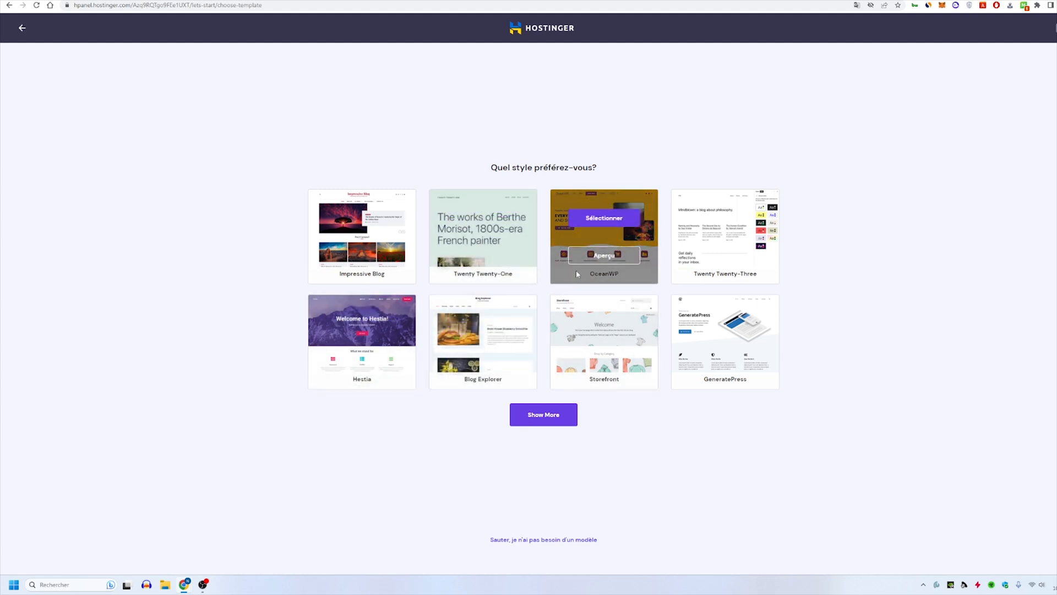
pyautogui.click(547, 540)
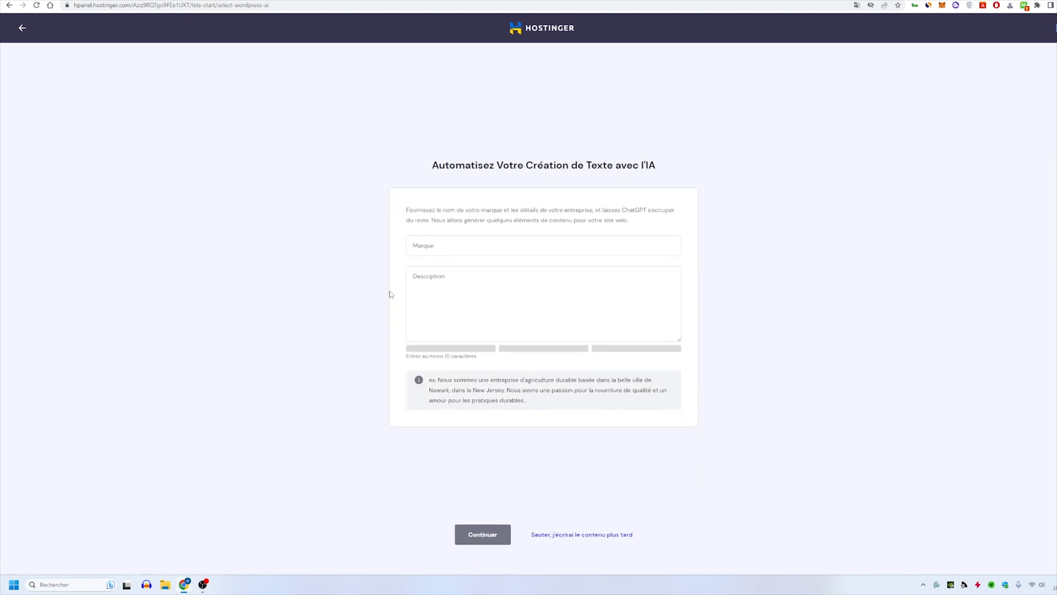
pyautogui.click(479, 243)
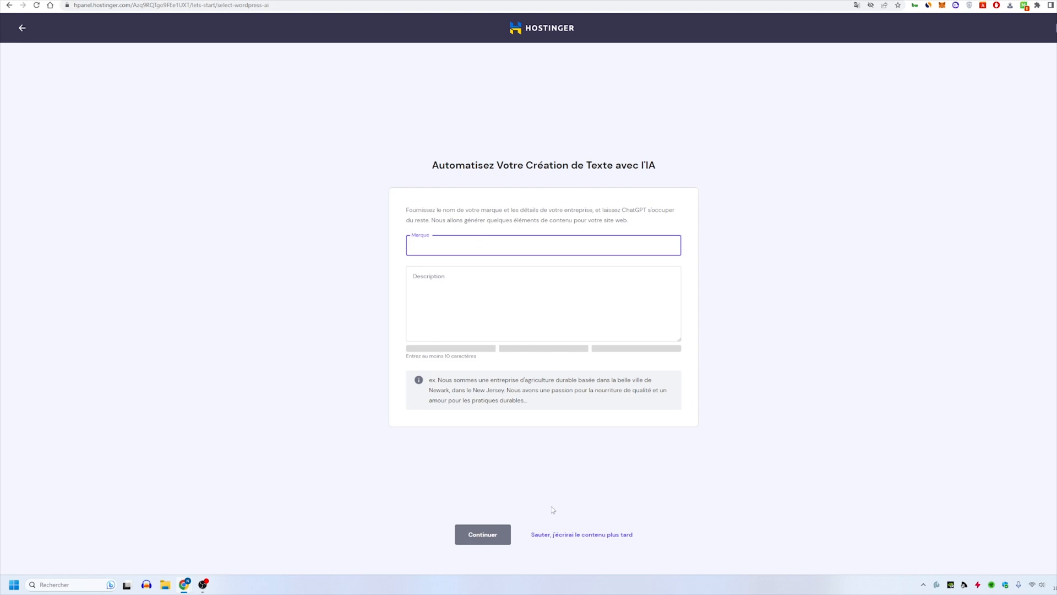
pyautogui.click(591, 537)
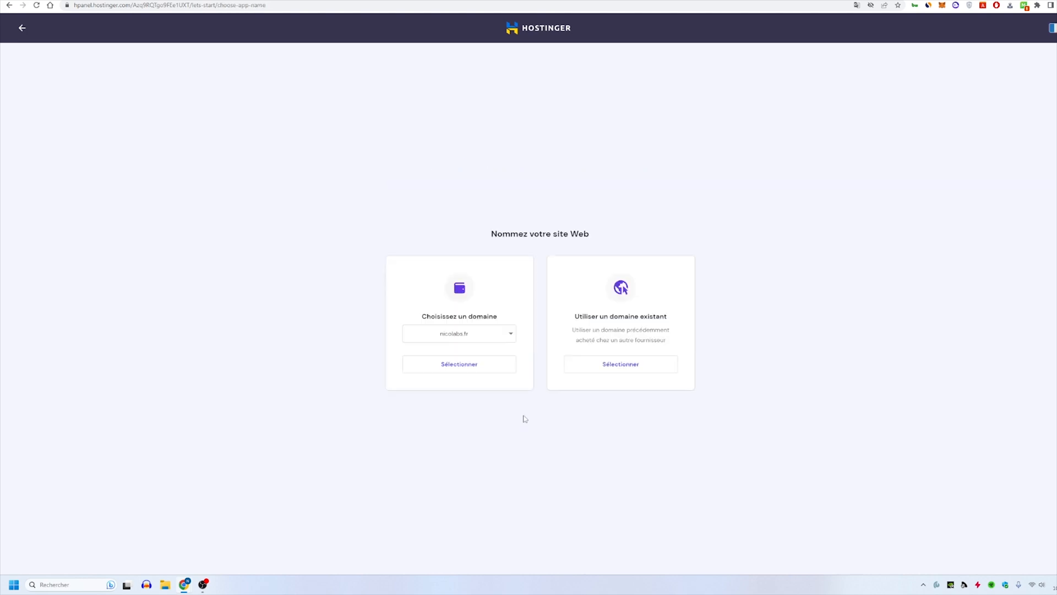
# - Assign the domain nicolabs.fr to the website and finalize the configuration
pyautogui.click(462, 359)
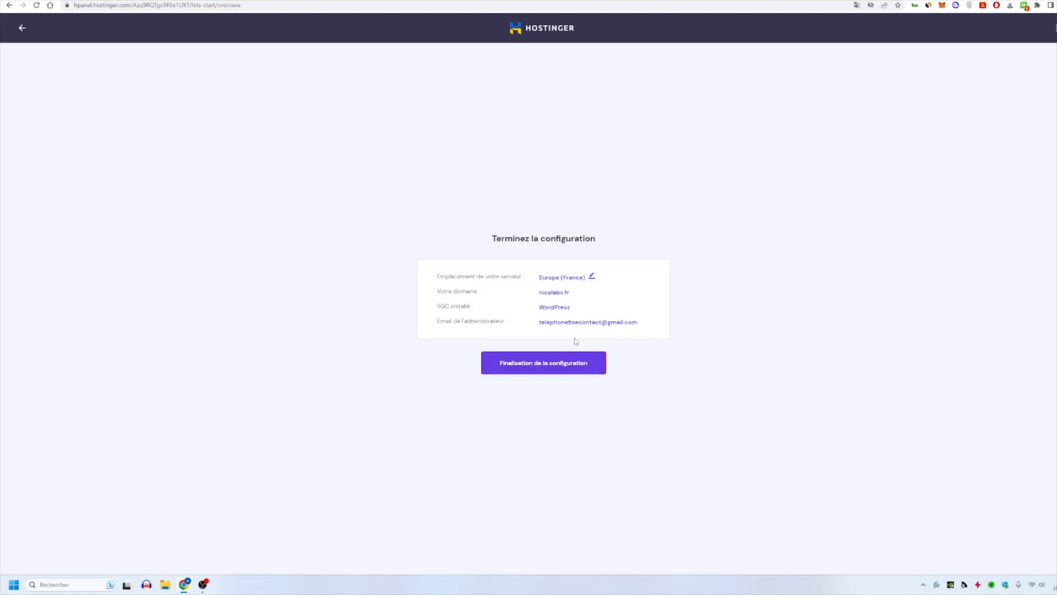
pyautogui.click(575, 362)
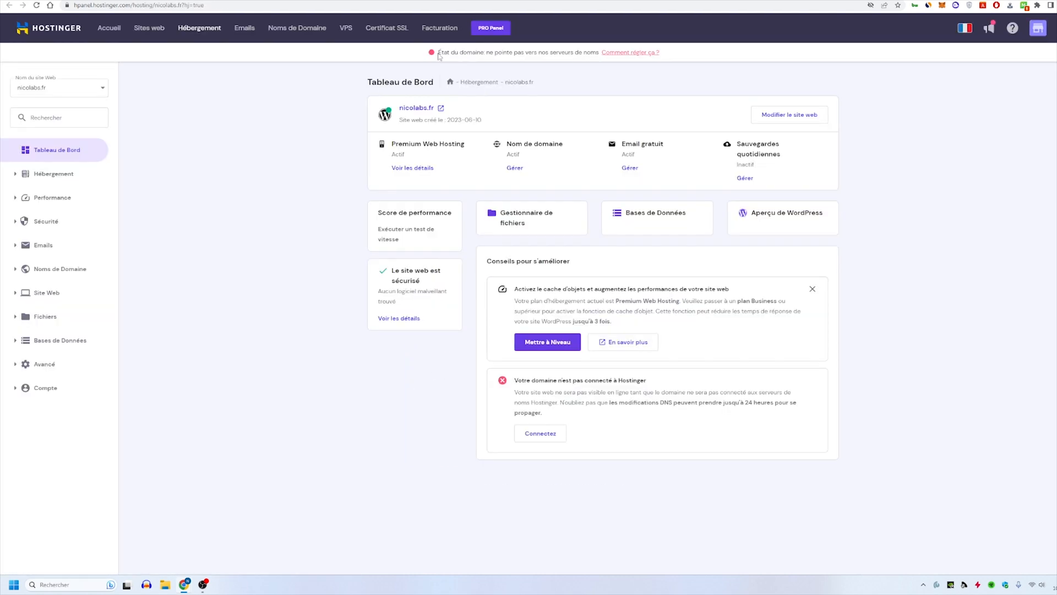
pyautogui.moveTo(439, 52); pyautogui.dragTo(536, 52)
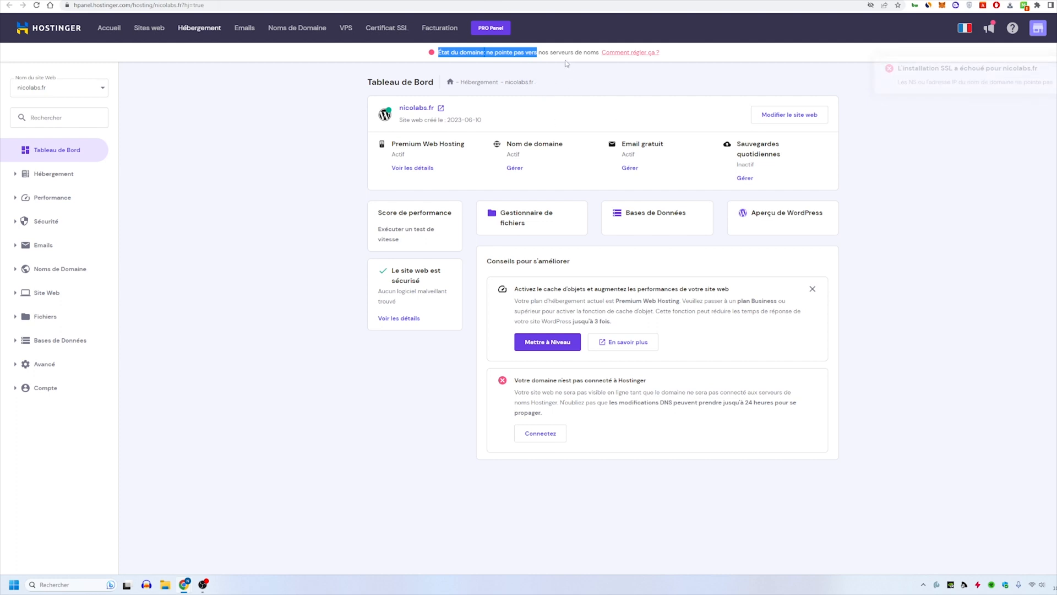
pyautogui.click(482, 62)
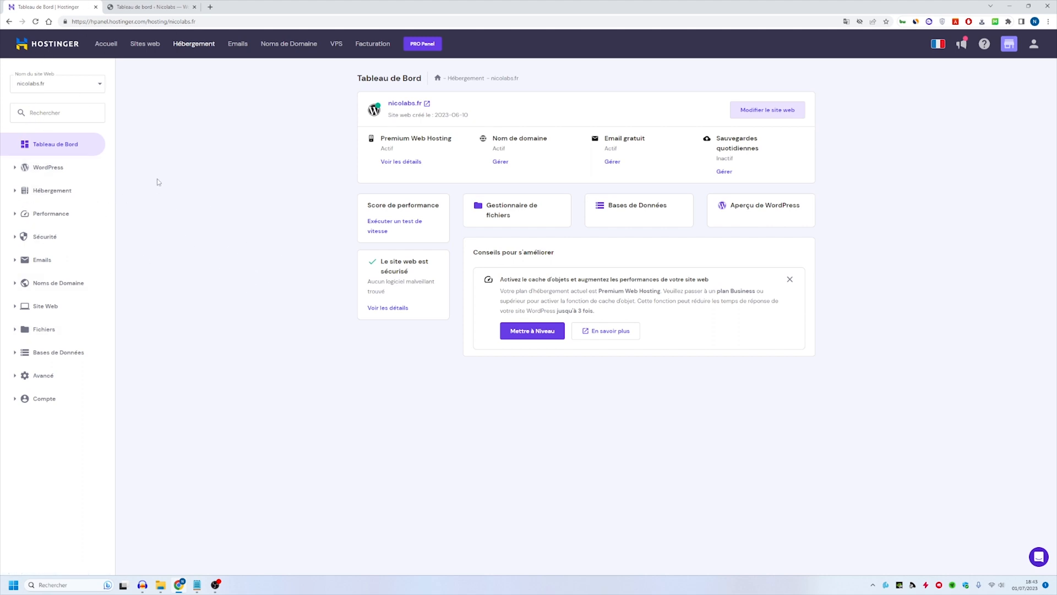
# - Check the SSL certificate of nicolabs.fr, and open the site's WordPress administration from the hosting dashboard
pyautogui.click(82, 236)
pyautogui.click(91, 283)
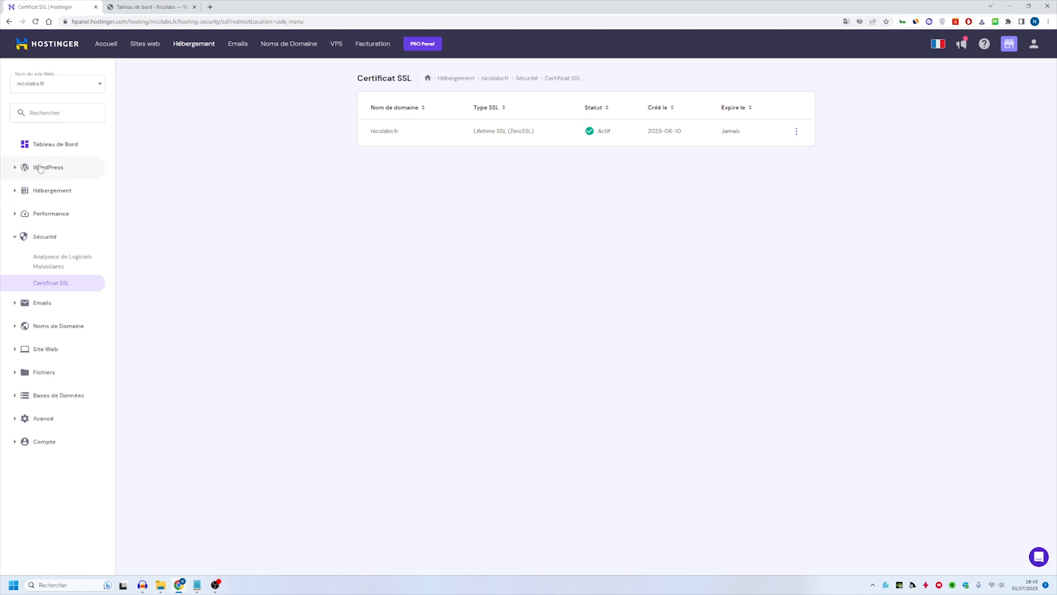
pyautogui.click(48, 144)
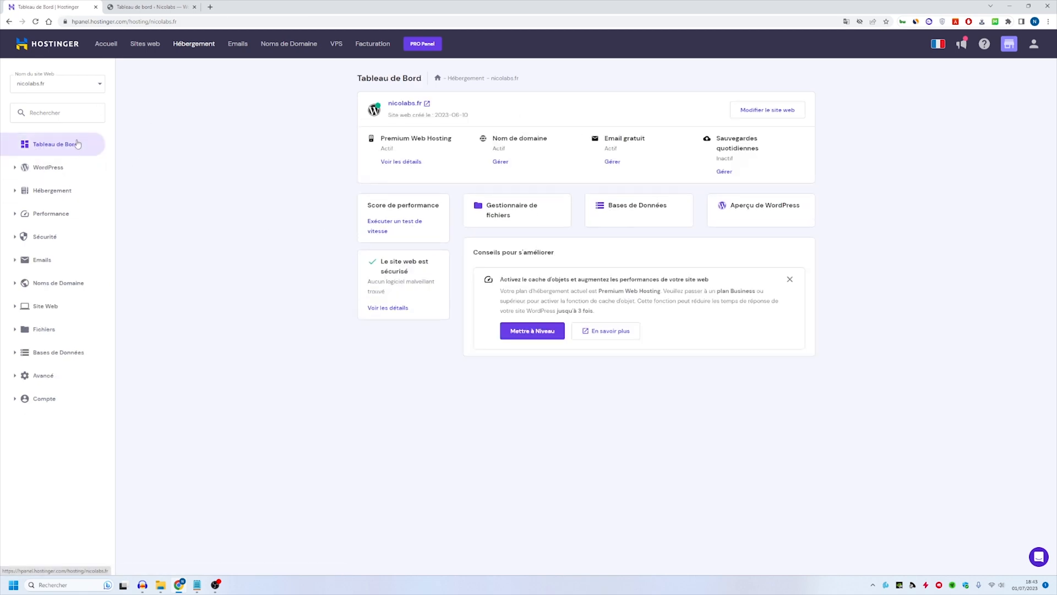
pyautogui.click(782, 113)
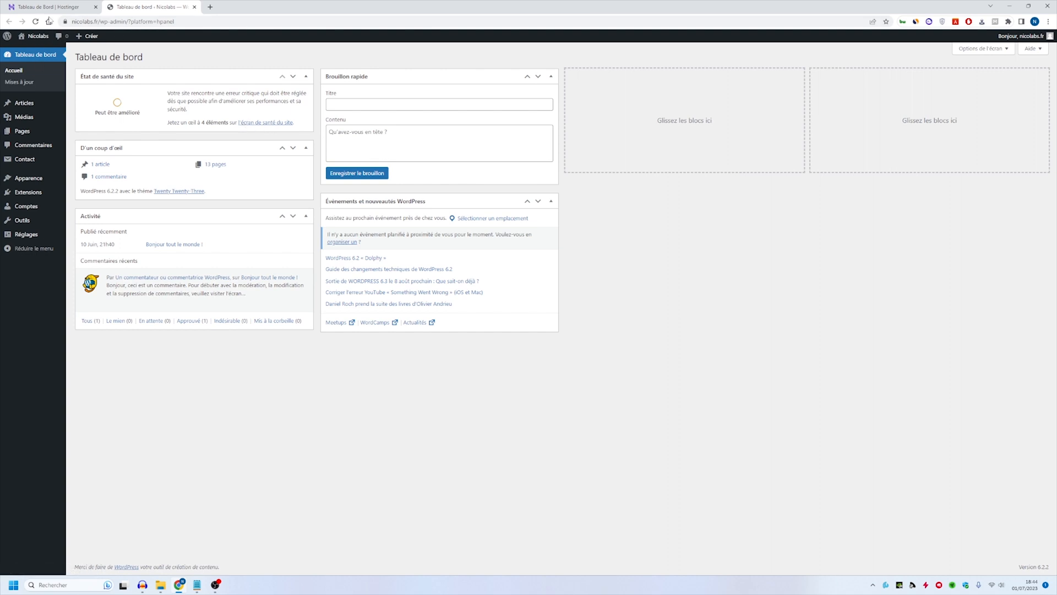
# - Open the public site nicolabs.fr in a separate tab and compare its address with the WordPress administration's address
pyautogui.middleClick(37, 49)
pyautogui.click(233, 6)
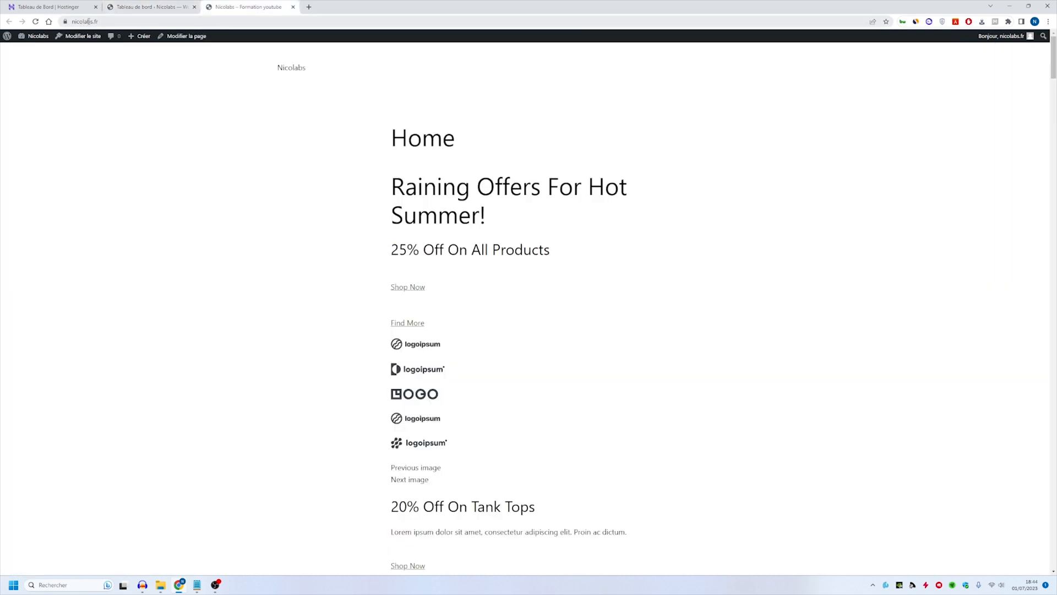
pyautogui.moveTo(79, 21); pyautogui.dragTo(117, 21)
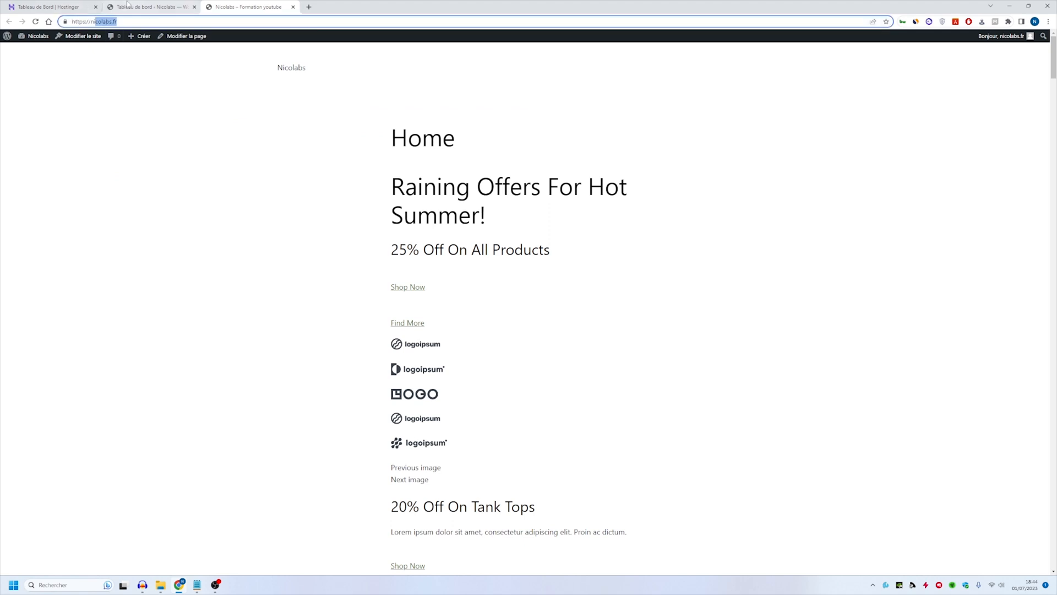
pyautogui.click(127, 7)
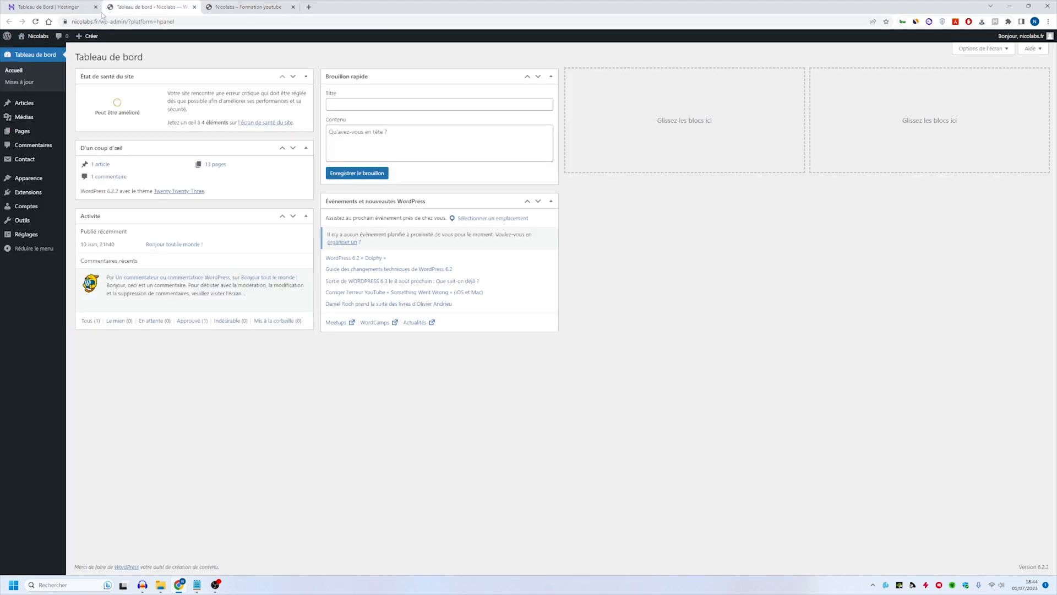
pyautogui.click(228, 5)
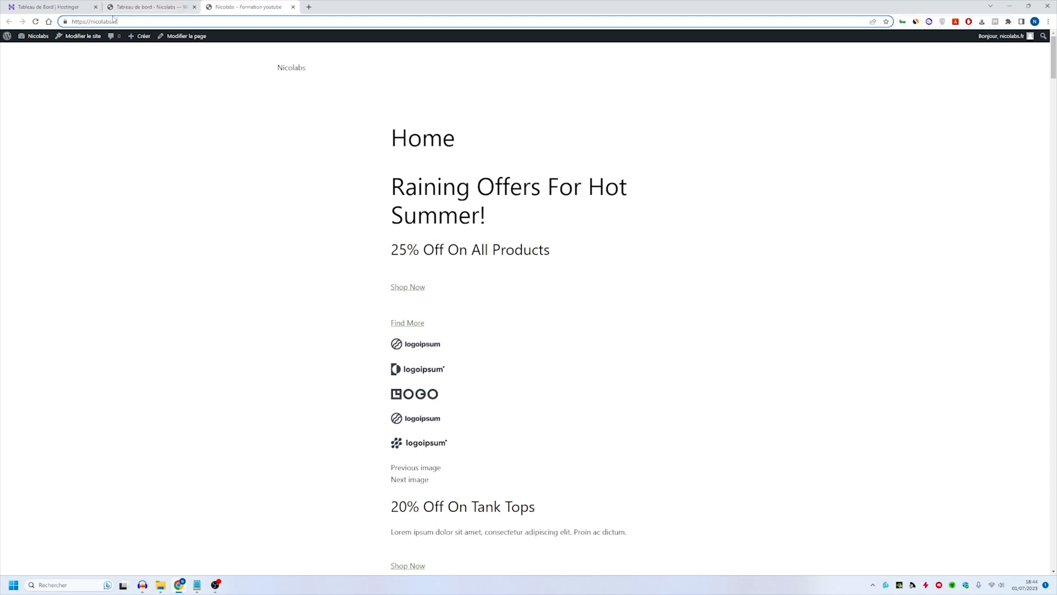
pyautogui.click(132, 4)
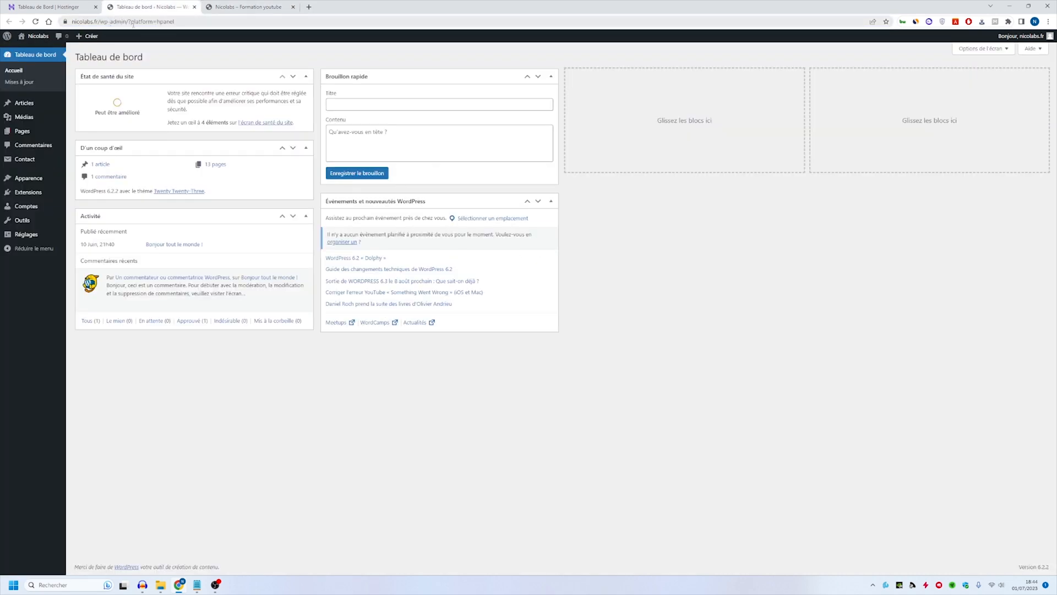
# - Remove the "?platform=hpanel" parameter from the administration address and load nicolabs.fr/wp-admin/
pyautogui.click(132, 24)
pyautogui.click(148, 21)
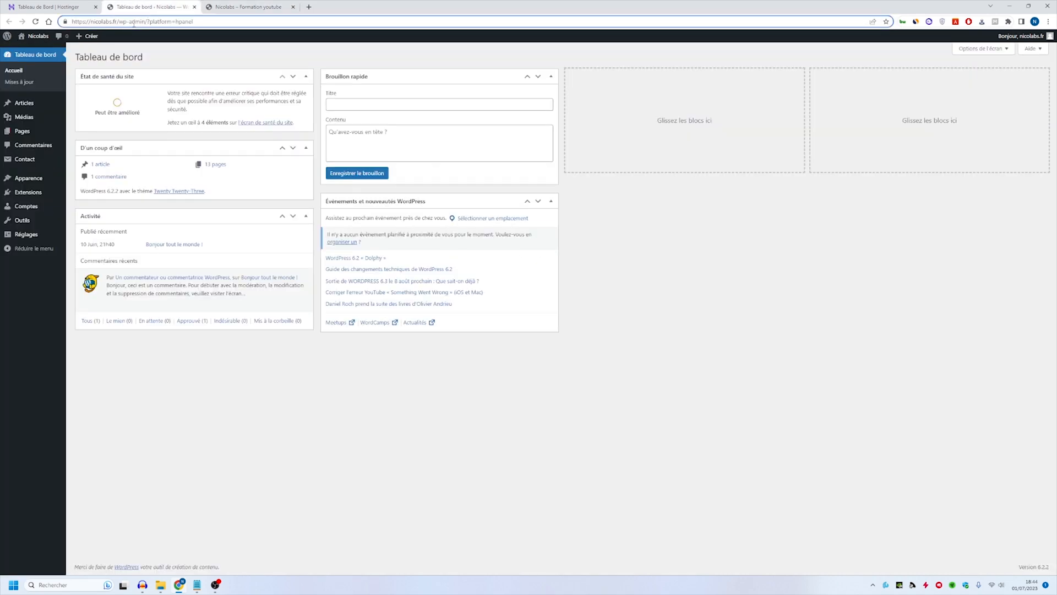
pyautogui.moveTo(147, 22); pyautogui.dragTo(372, 21)
pyautogui.press('BackSpace')
pyautogui.press('Return')
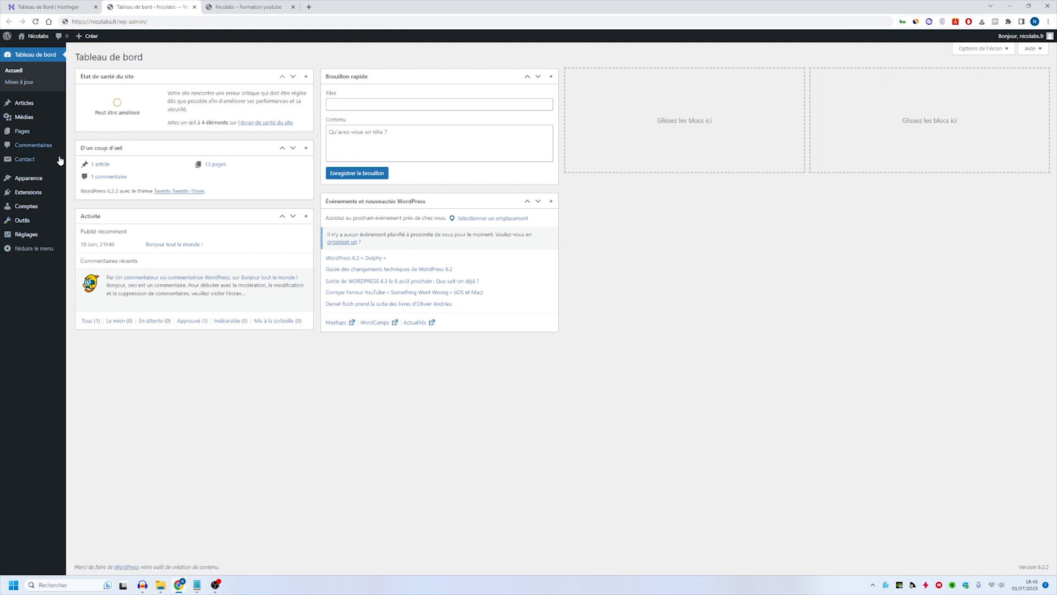
# - Review the general settings, including the site title, slogan, HTTPS addresses, language, time zone, and date and time formats
pyautogui.click(20, 234)
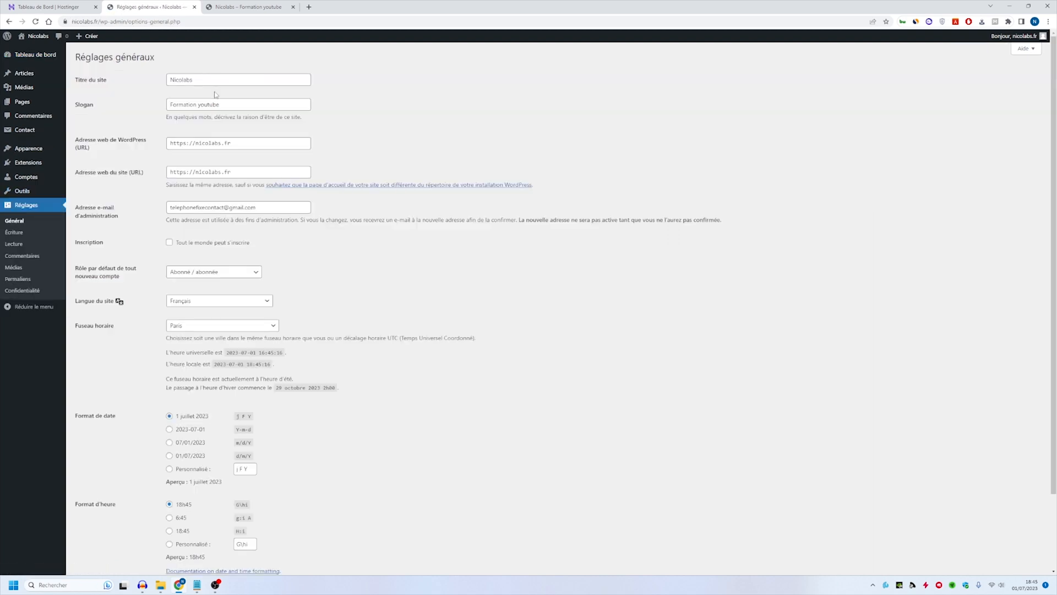
pyautogui.doubleClick(182, 78)
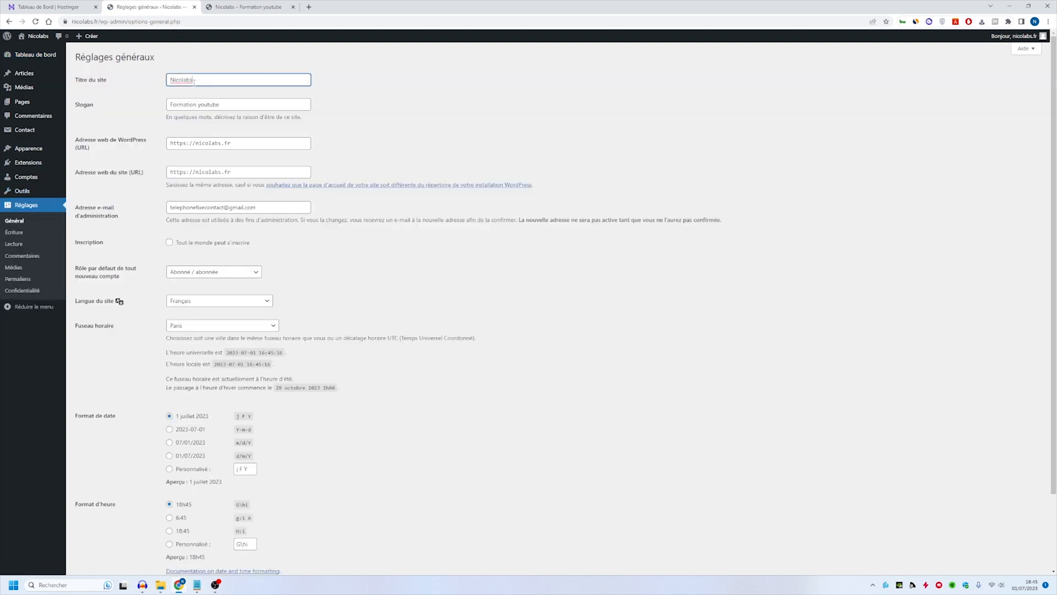
pyautogui.doubleClick(224, 104)
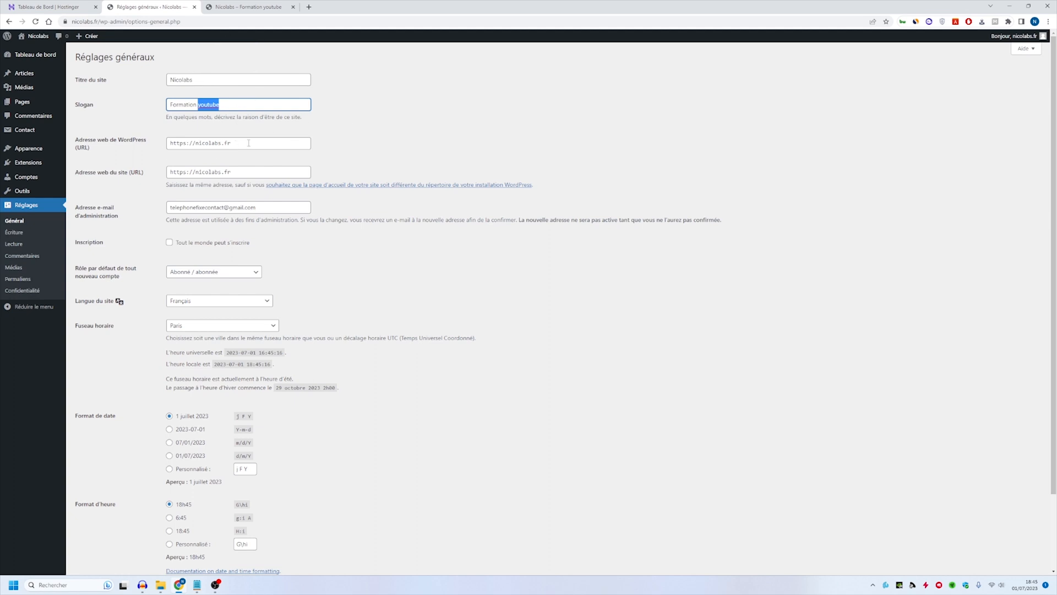
pyautogui.click(205, 142)
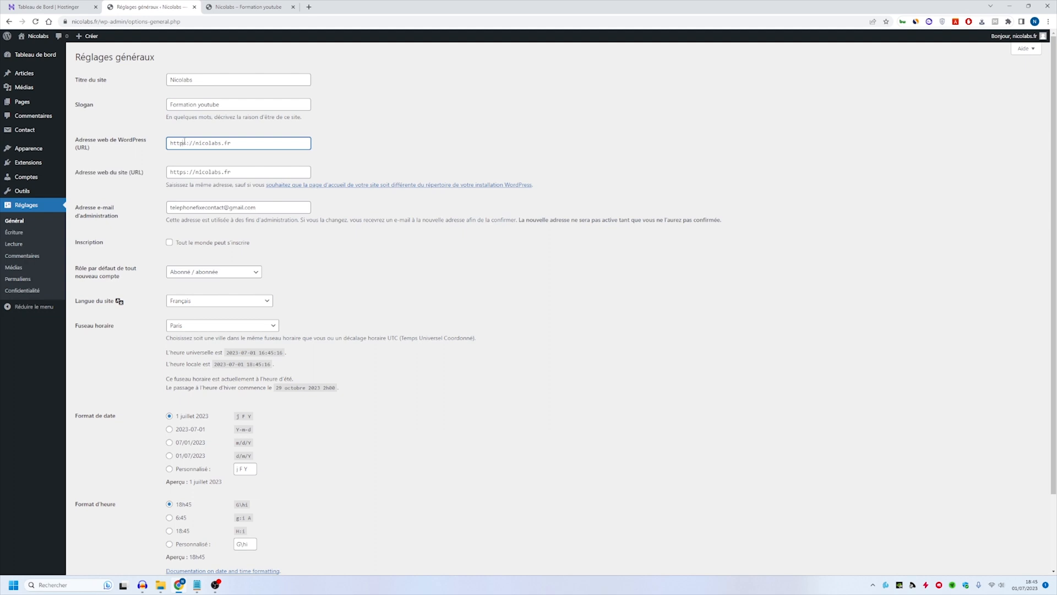
pyautogui.moveTo(183, 142); pyautogui.dragTo(187, 143)
pyautogui.scroll(-2, 261, 306)
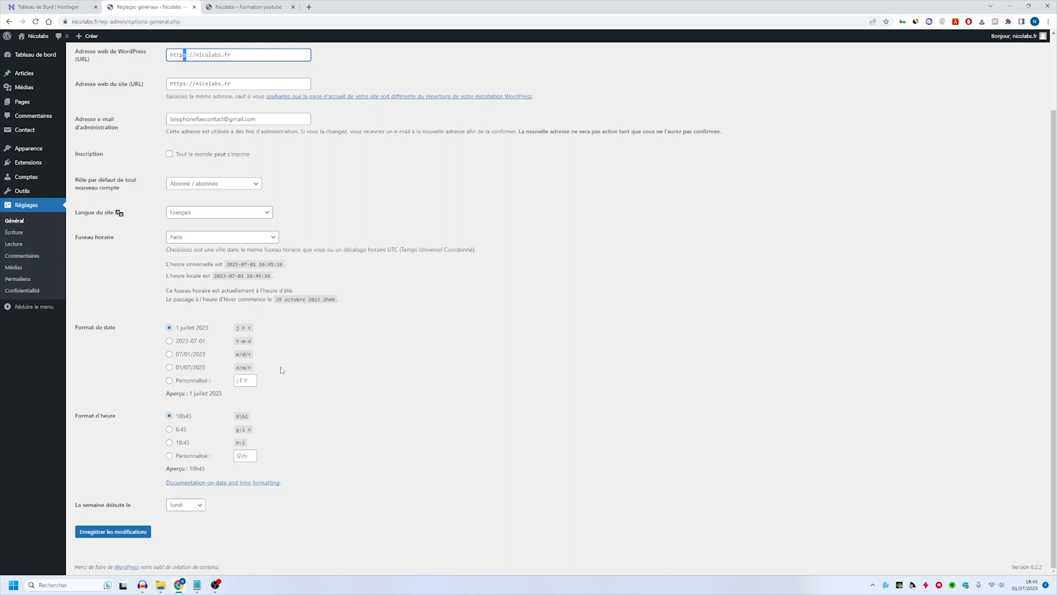
pyautogui.scroll(2, 384, 156)
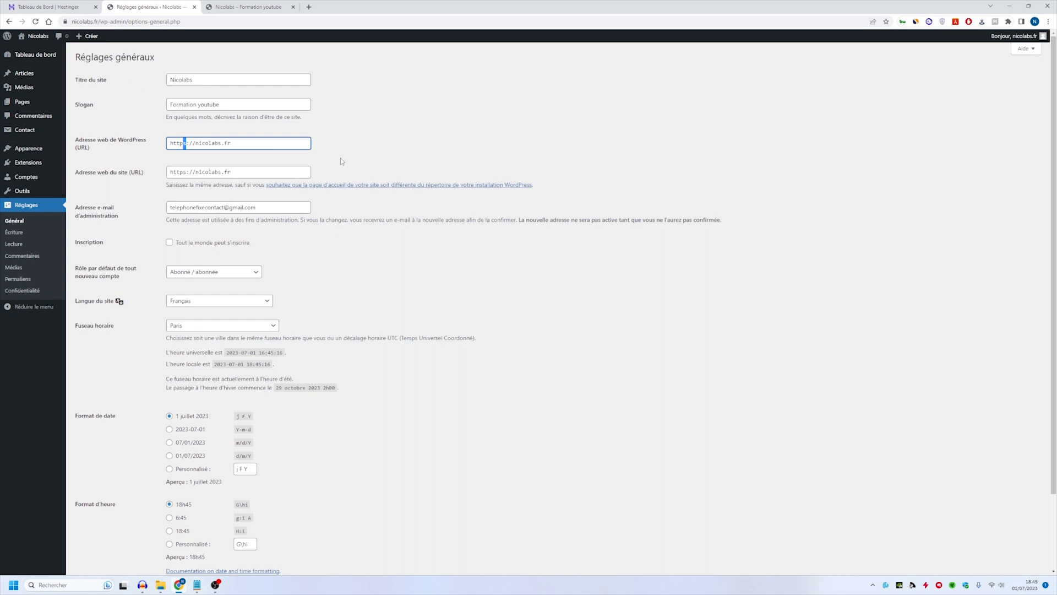
pyautogui.scroll(-2, 443, 293)
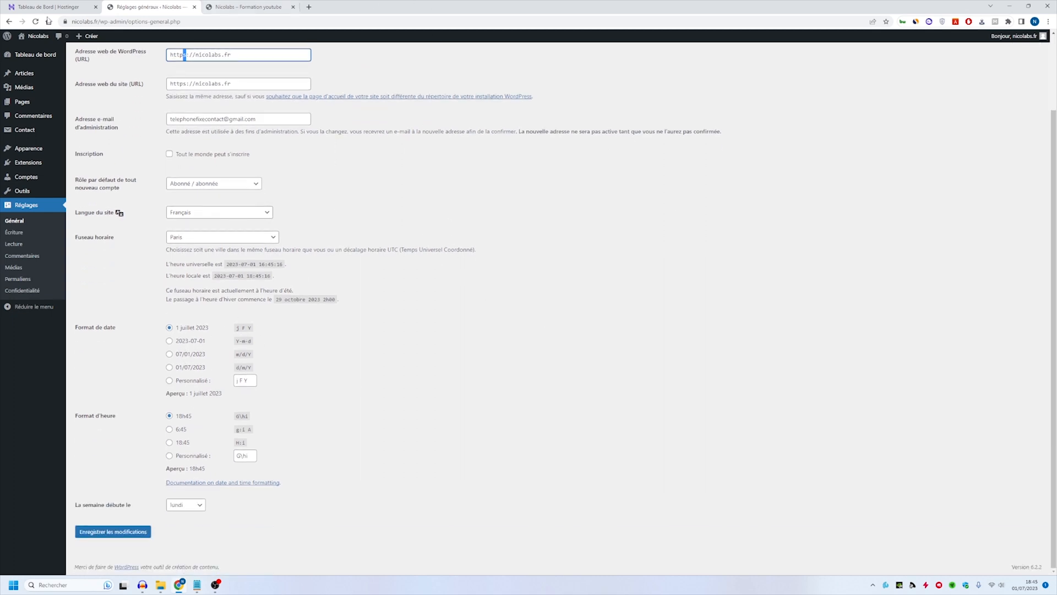
pyautogui.scroll(2, 135, 349)
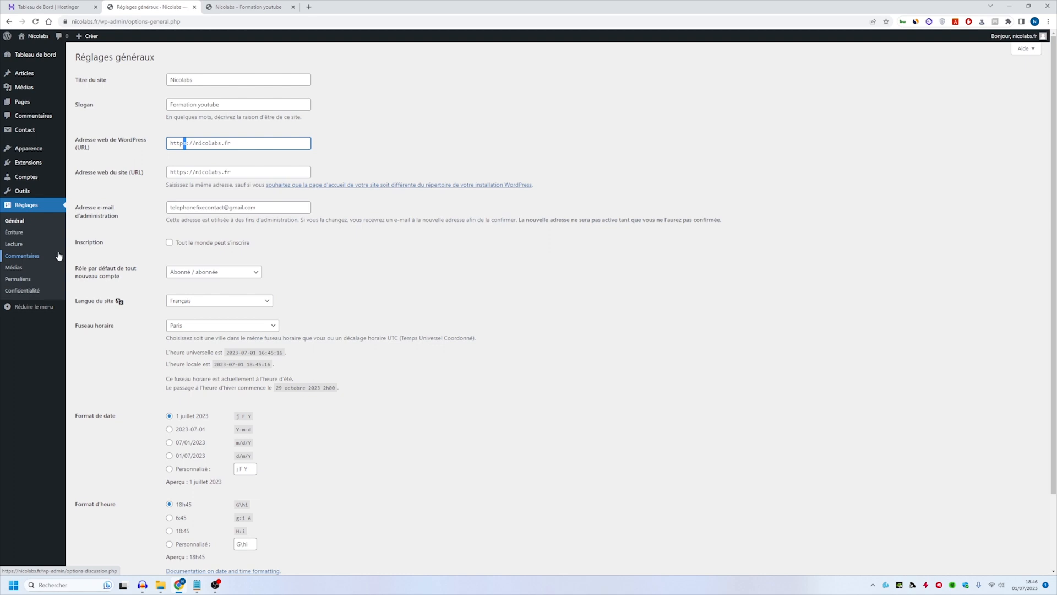
# - Check the permalink structure settings, in particular the "Titre de la publication" option, and return to the dashboard
pyautogui.click(31, 280)
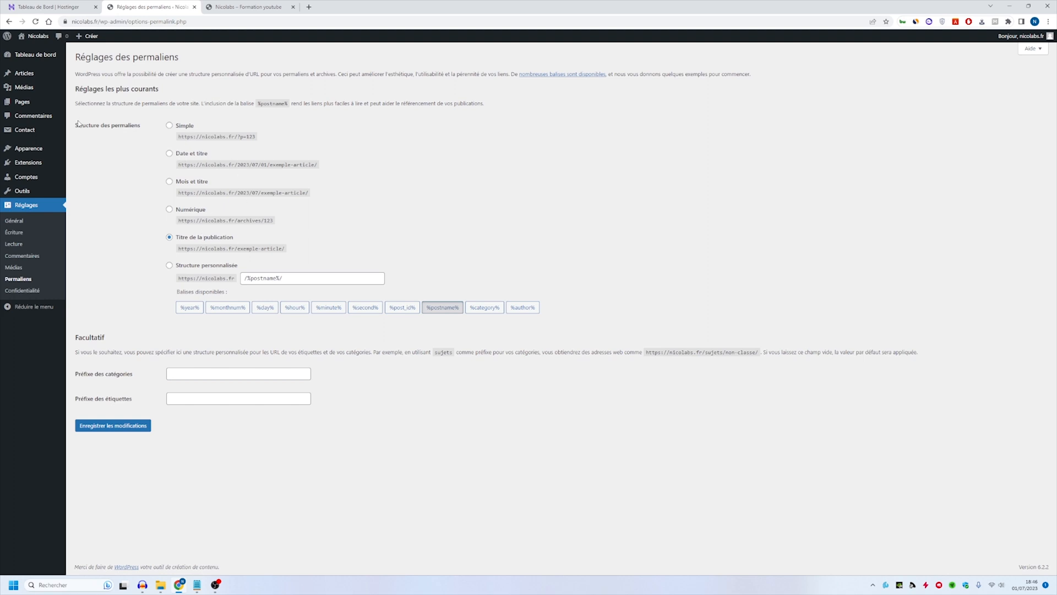
pyautogui.moveTo(77, 125); pyautogui.dragTo(153, 125)
pyautogui.moveTo(182, 237); pyautogui.dragTo(267, 237)
pyautogui.click(52, 56)
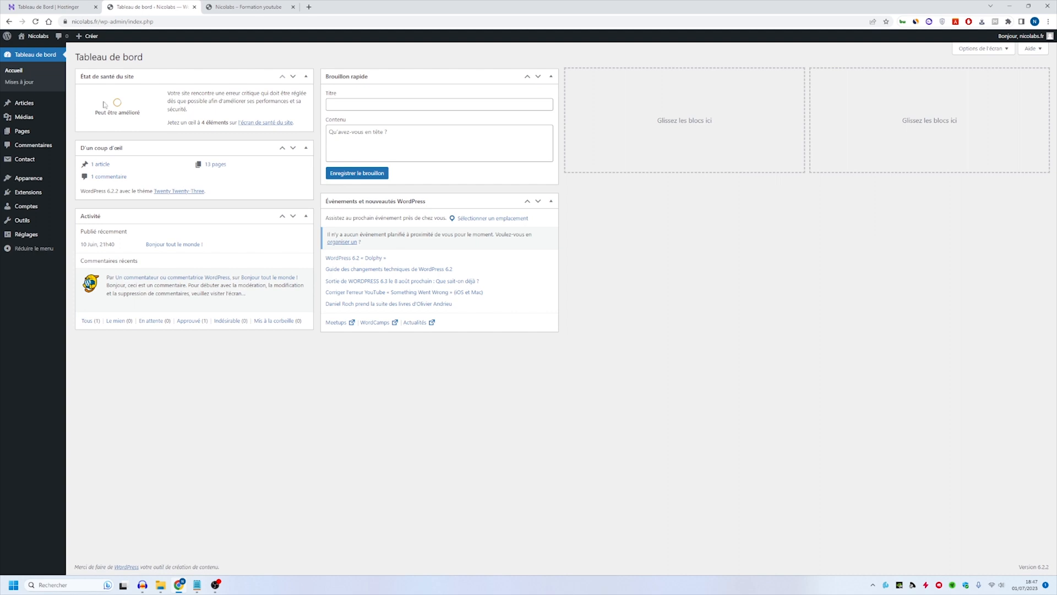
# - Search the theme directory for "astra", then install and activate the Astra theme
pyautogui.click(51, 182)
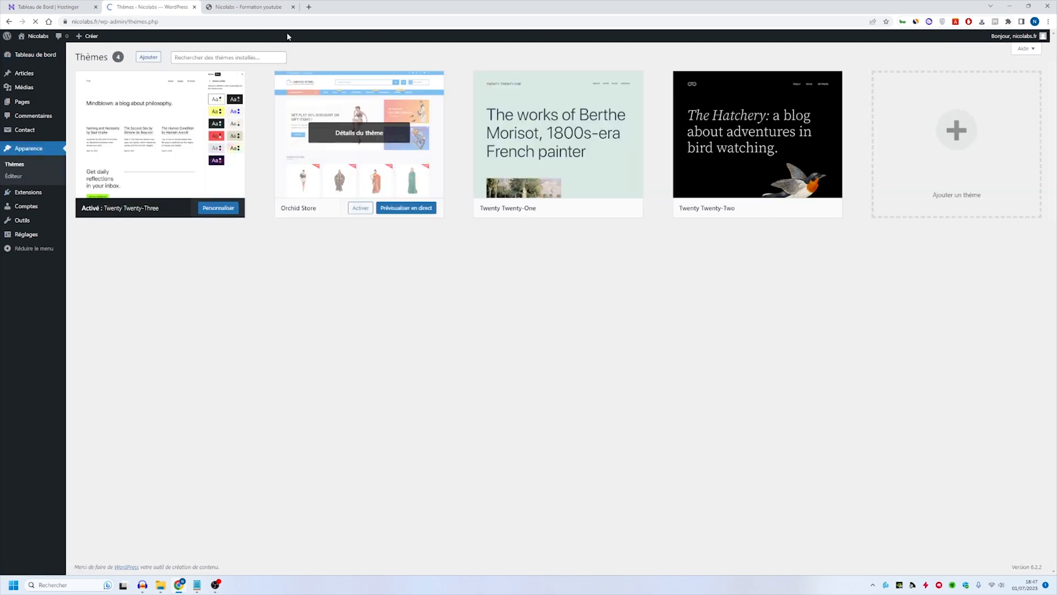
pyautogui.click(147, 56)
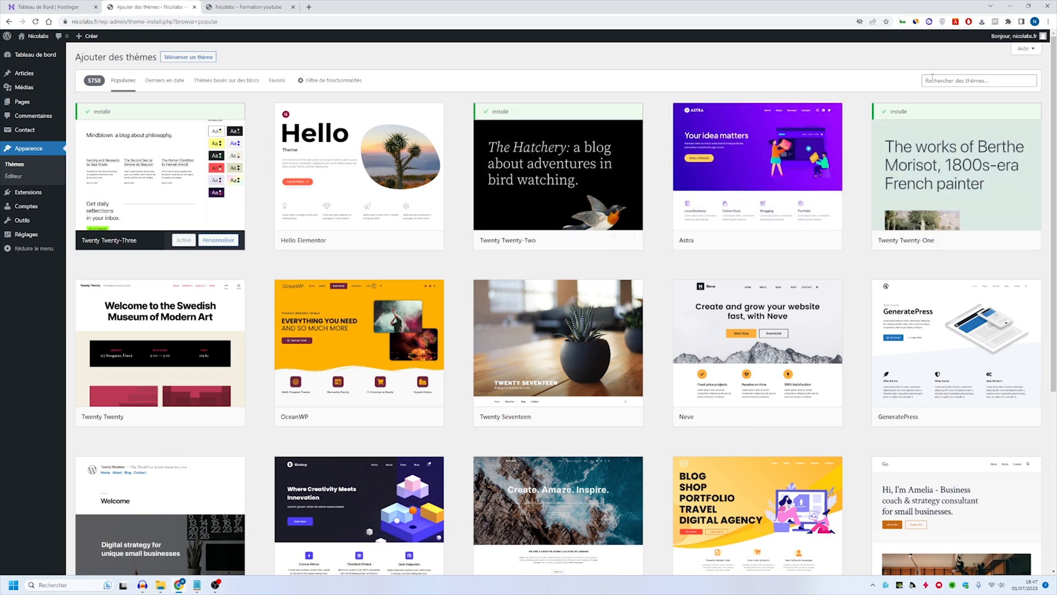
pyautogui.moveTo(720, 214)
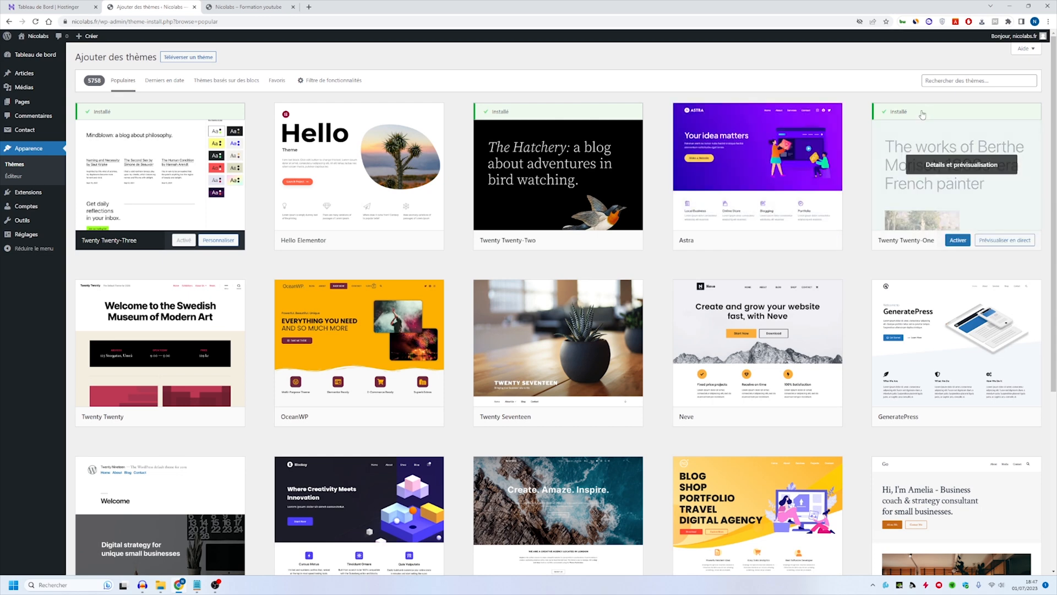
pyautogui.click(945, 81)
pyautogui.write('astra')
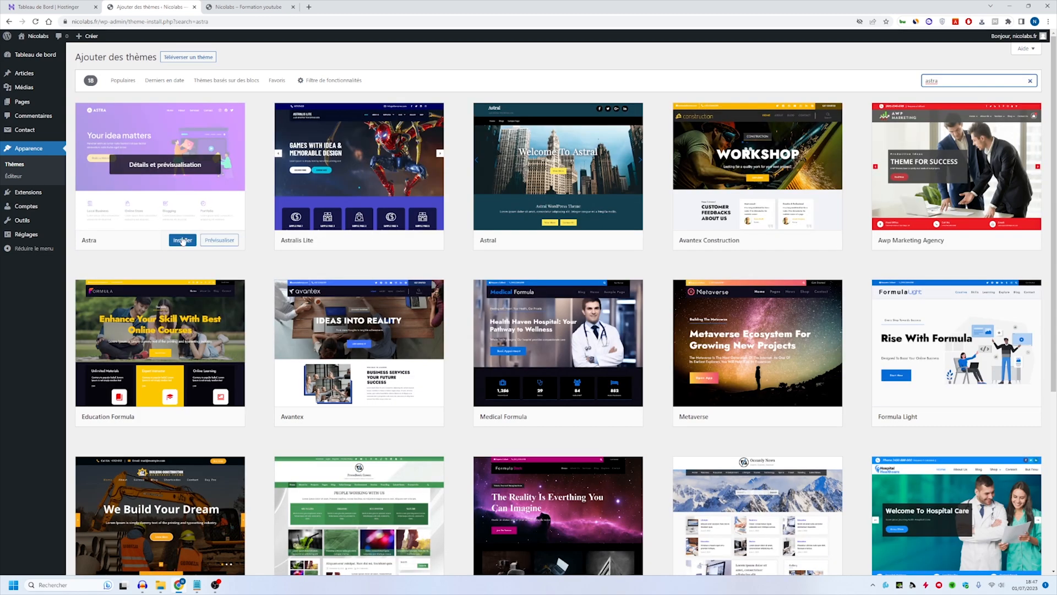
pyautogui.click(182, 240)
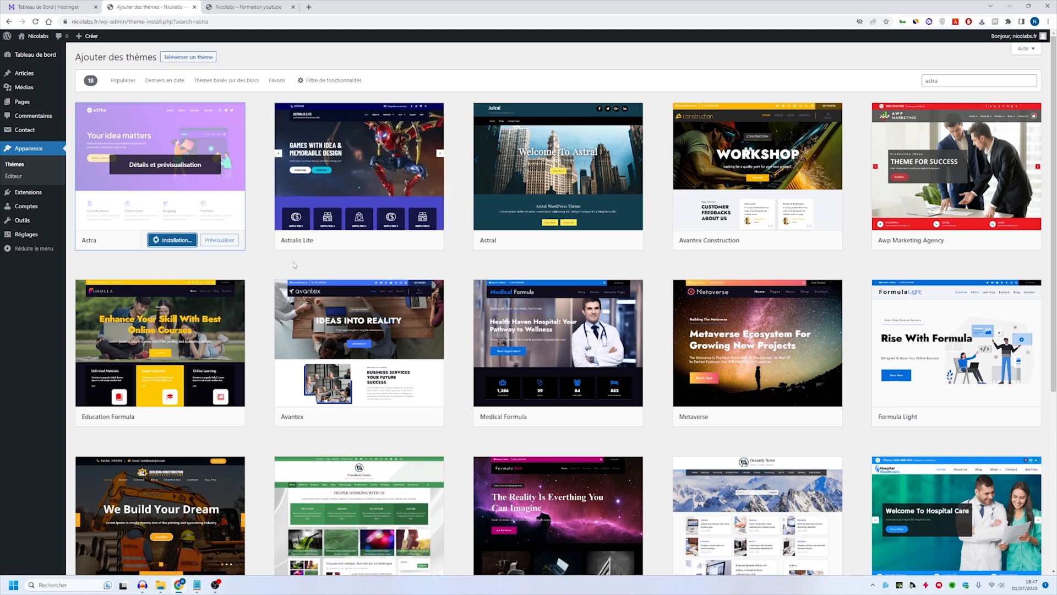
pyautogui.click(161, 241)
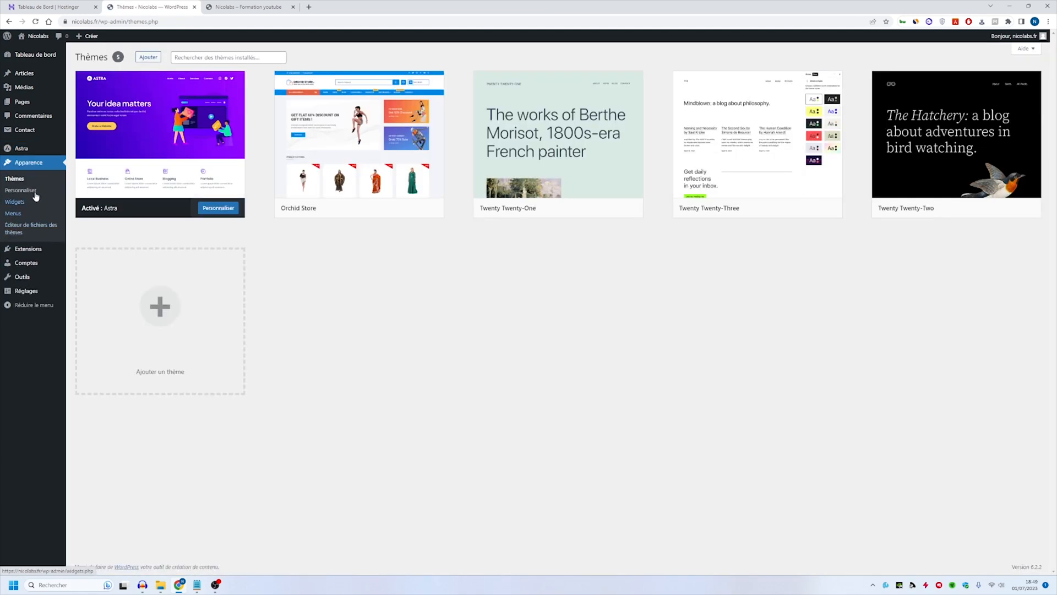
# - Install and activate the starter templates extension (Modèles de démarrage) offered by Astra
pyautogui.click(51, 153)
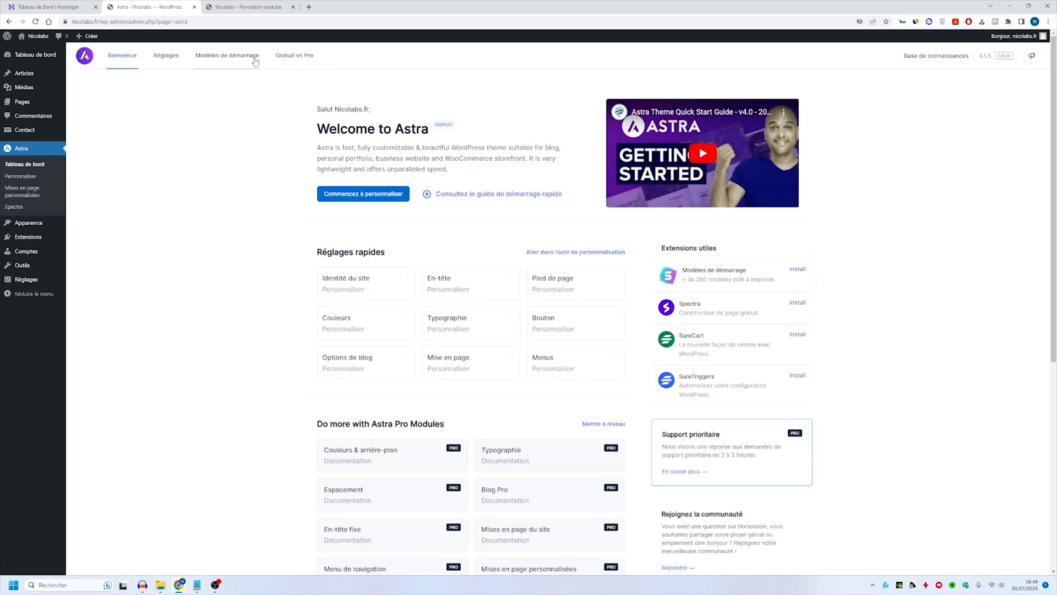
pyautogui.click(230, 55)
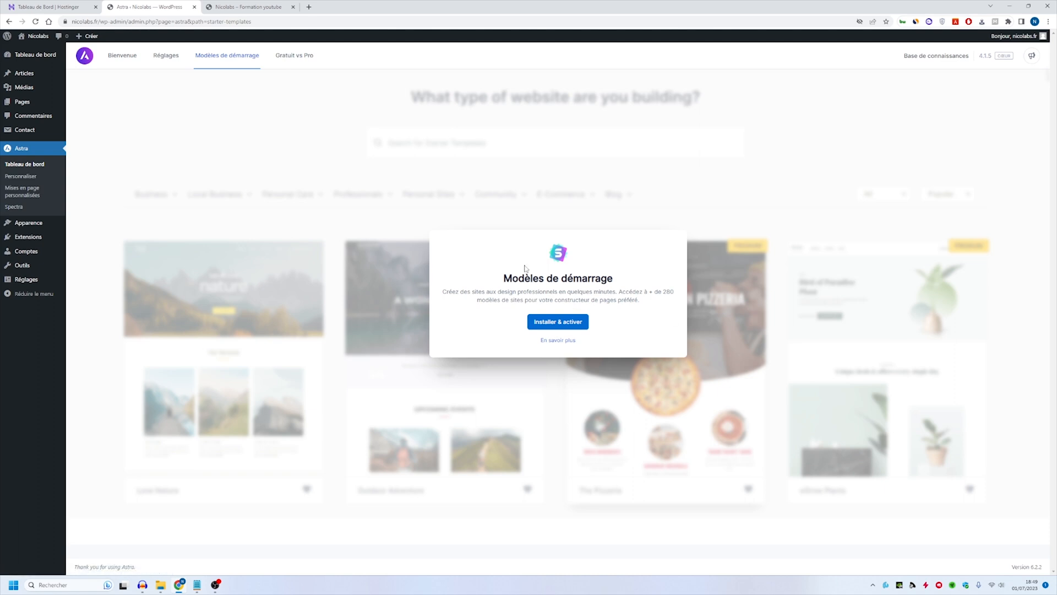
pyautogui.click(558, 322)
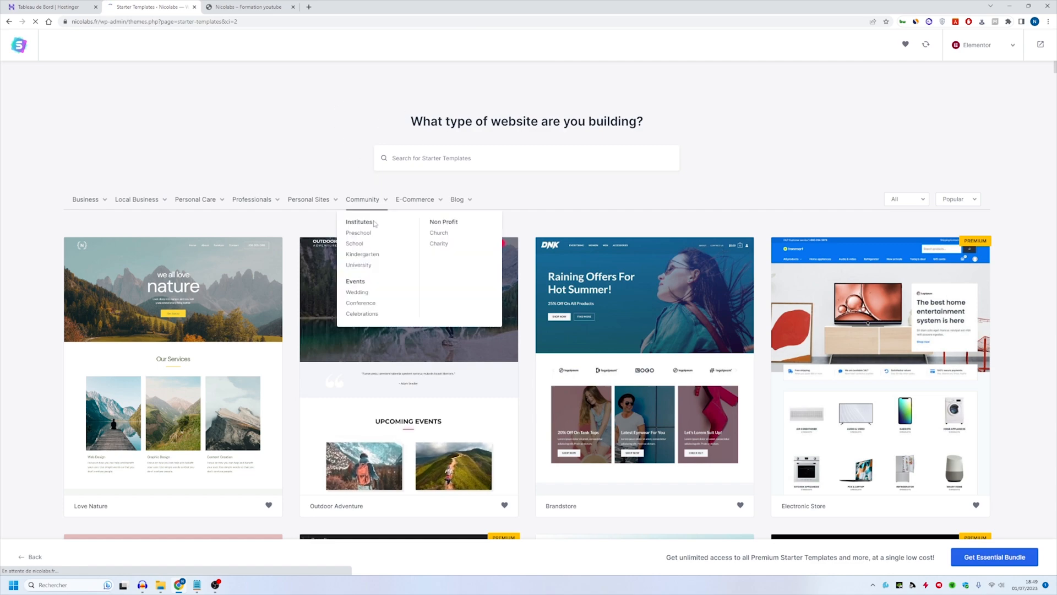
# - Filter the starter templates to E-Commerce and browse the available store designs
pyautogui.click(416, 199)
pyautogui.scroll(-6, 386, 231)
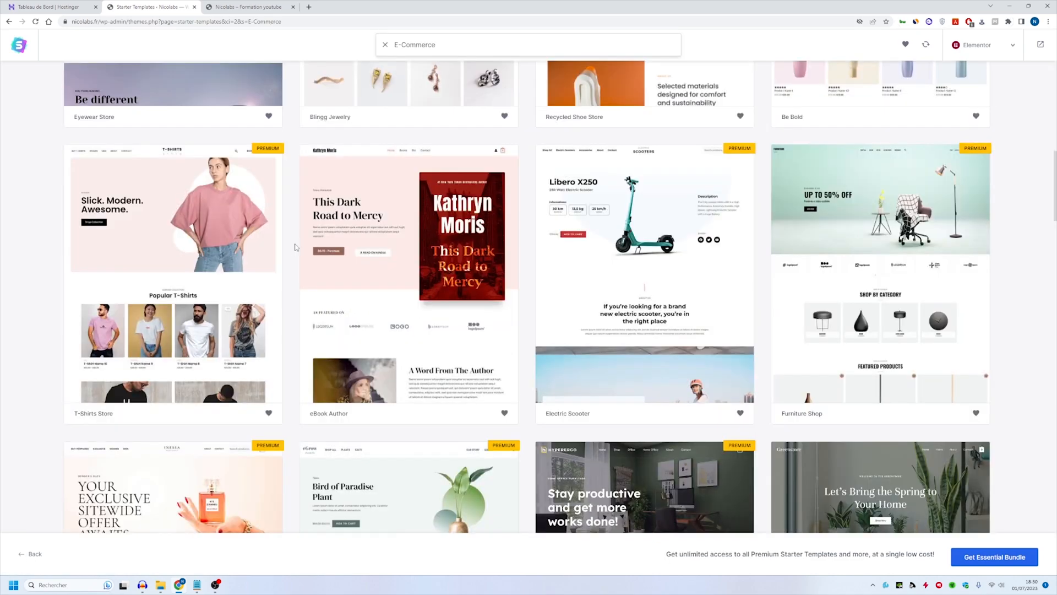
pyautogui.scroll(6, 374, 237)
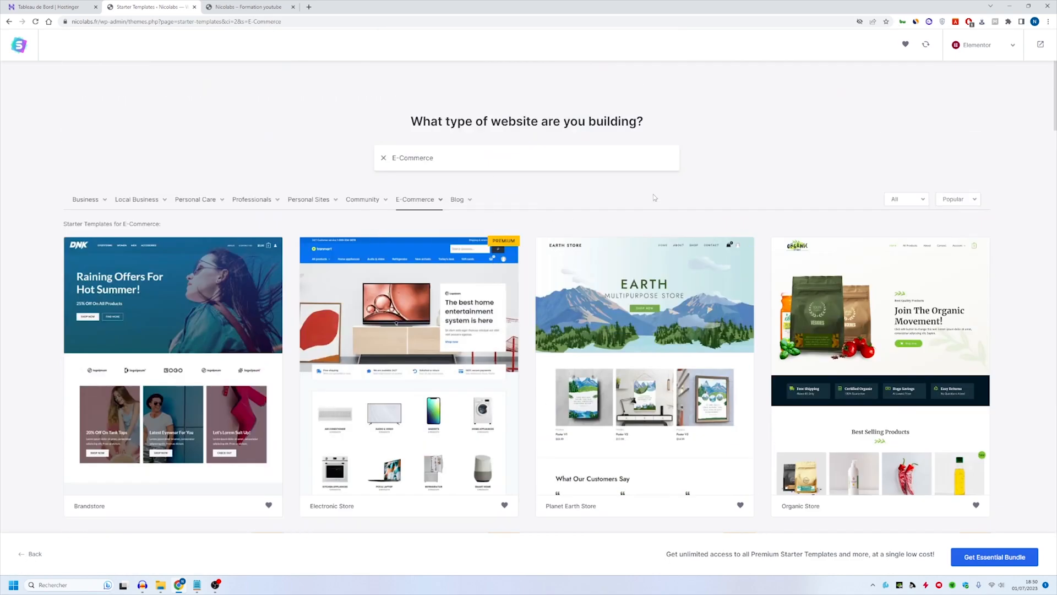
pyautogui.scroll(-3, 495, 177)
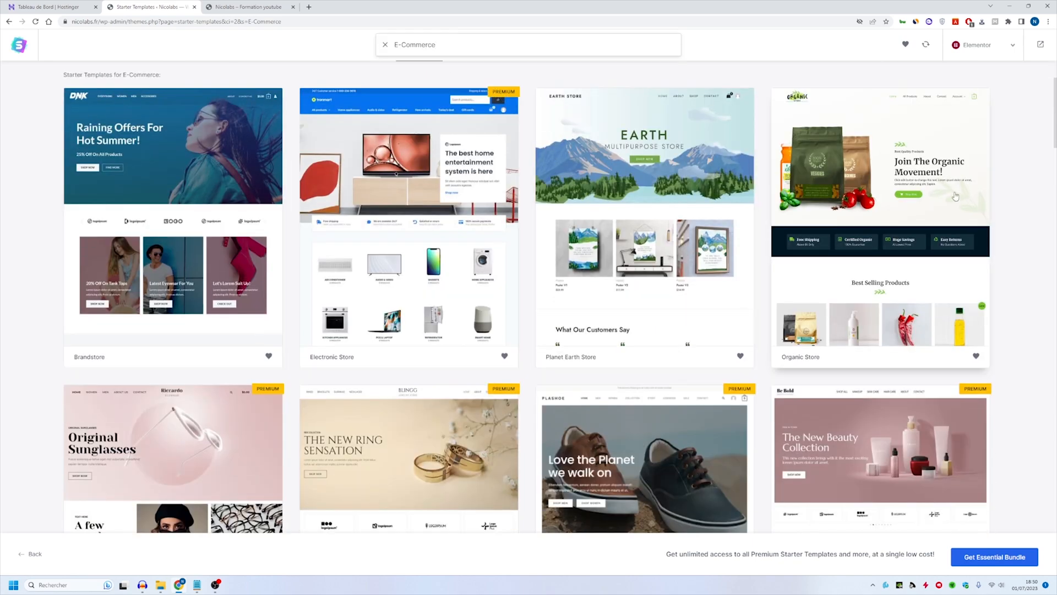
pyautogui.scroll(-3, 908, 201)
pyautogui.scroll(5, 908, 201)
pyautogui.scroll(-6, 791, 209)
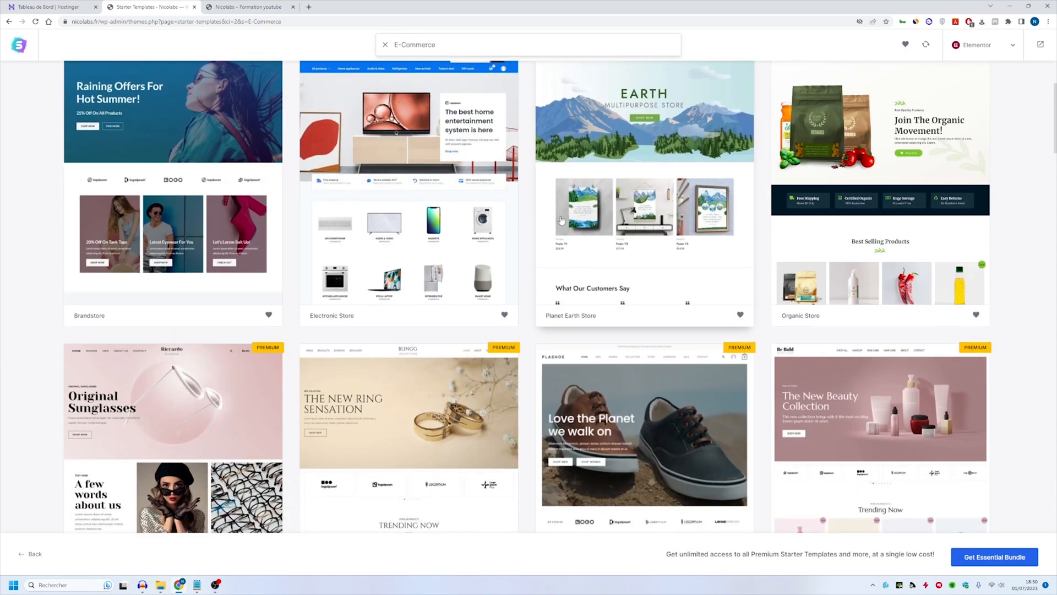
pyautogui.scroll(-5, 551, 212)
pyautogui.scroll(-5, 556, 210)
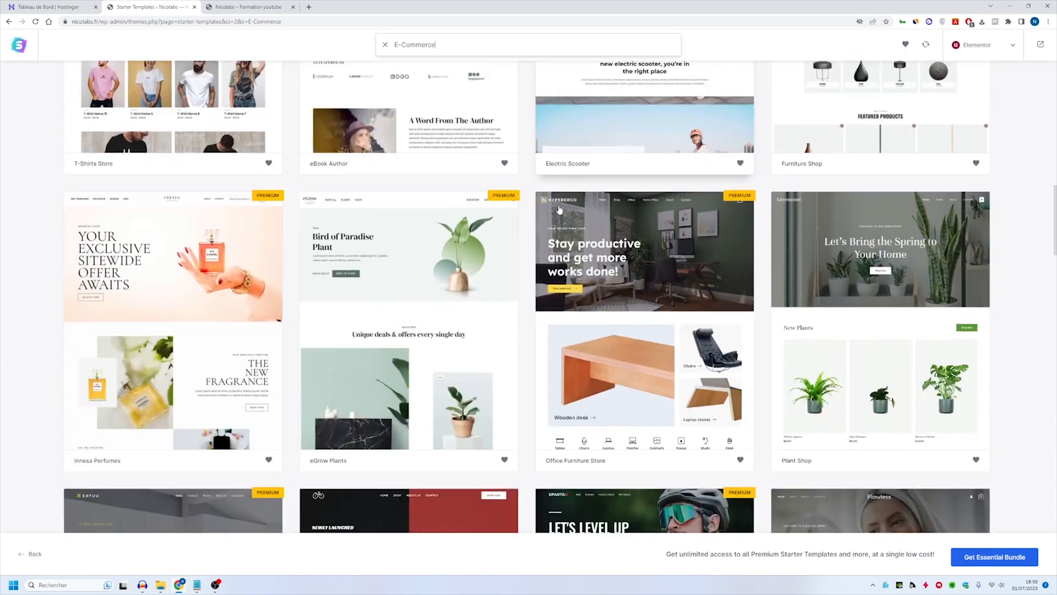
pyautogui.scroll(-3, 559, 209)
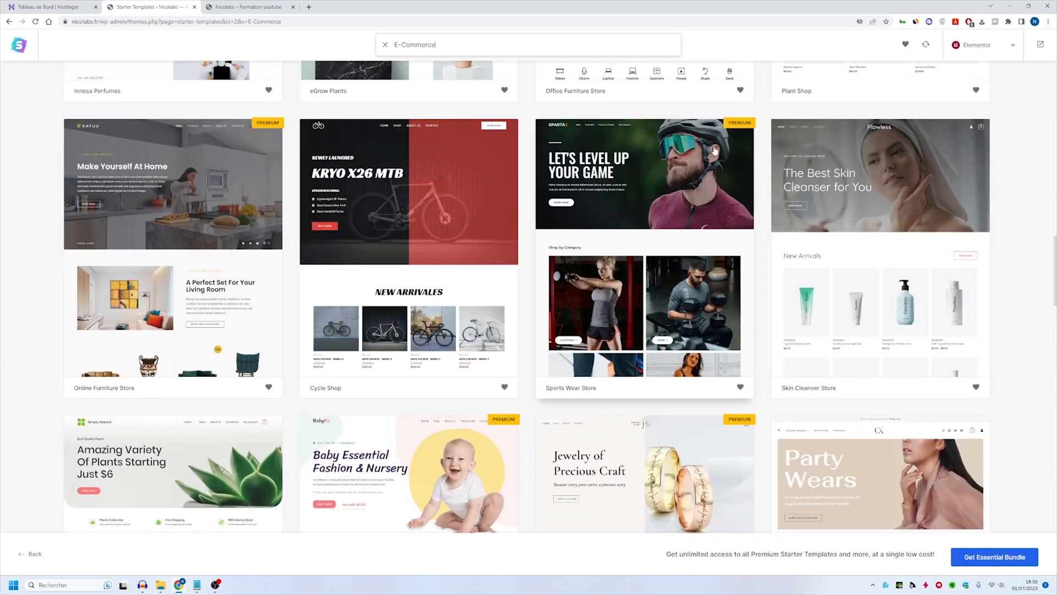
pyautogui.scroll(-3, 703, 161)
pyautogui.scroll(-3, 703, 162)
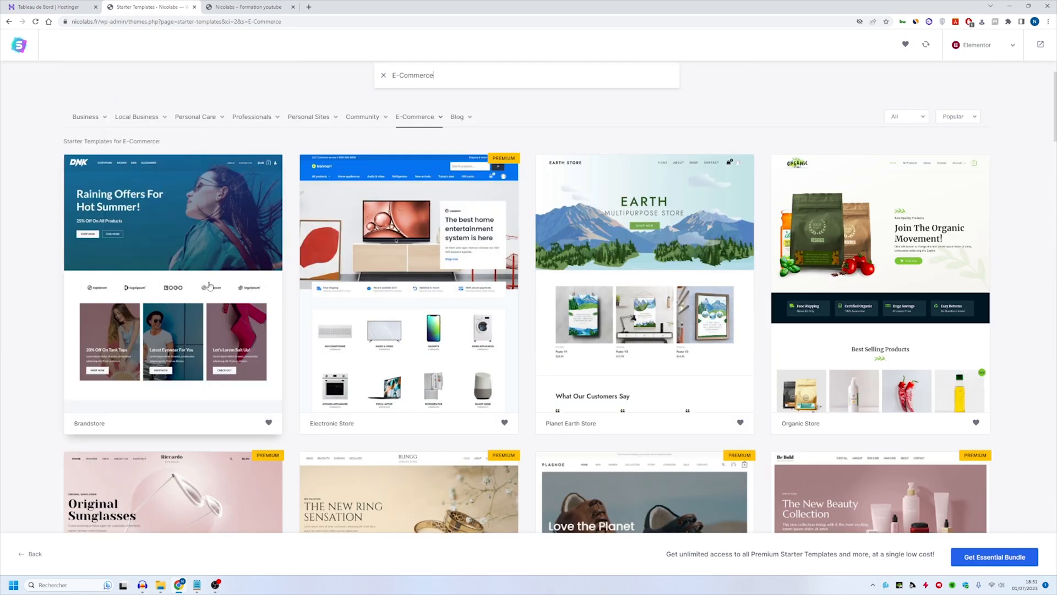
# - Select the Brandstore template and continue without uploading a logo
pyautogui.click(209, 285)
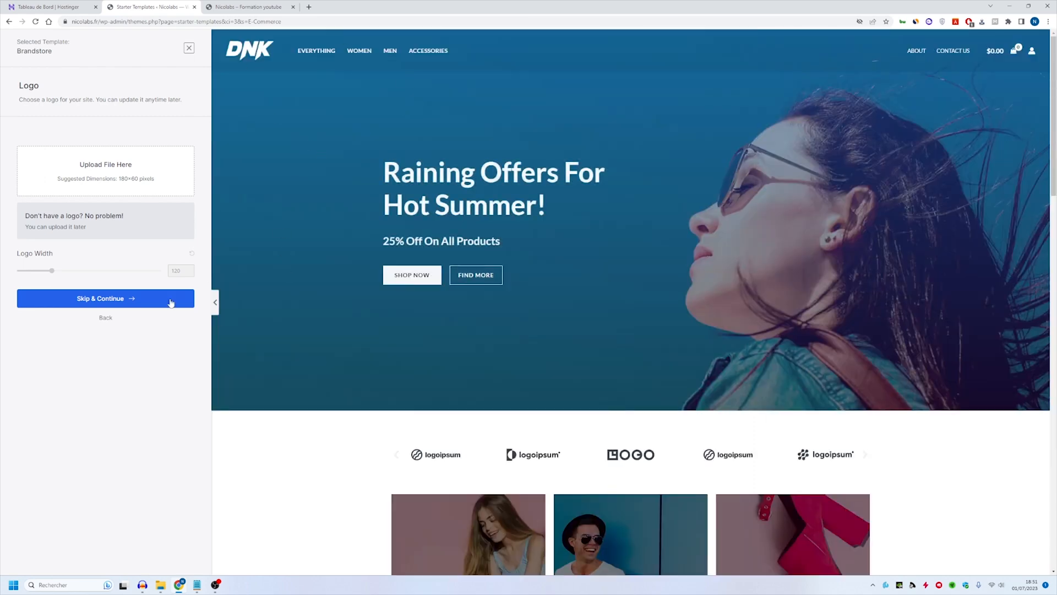
pyautogui.click(126, 298)
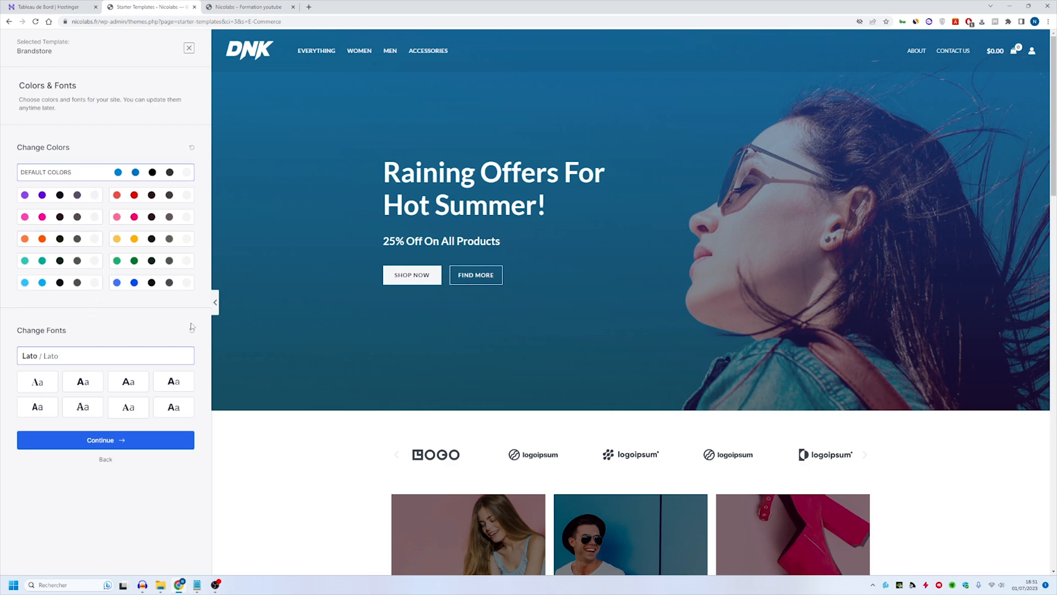
# - Keep Brandstore's default colors and Lato fonts, then submit the form with the preset import options to build the website
pyautogui.scroll(-7, 569, 319)
pyautogui.scroll(4, 528, 292)
pyautogui.scroll(3, 529, 291)
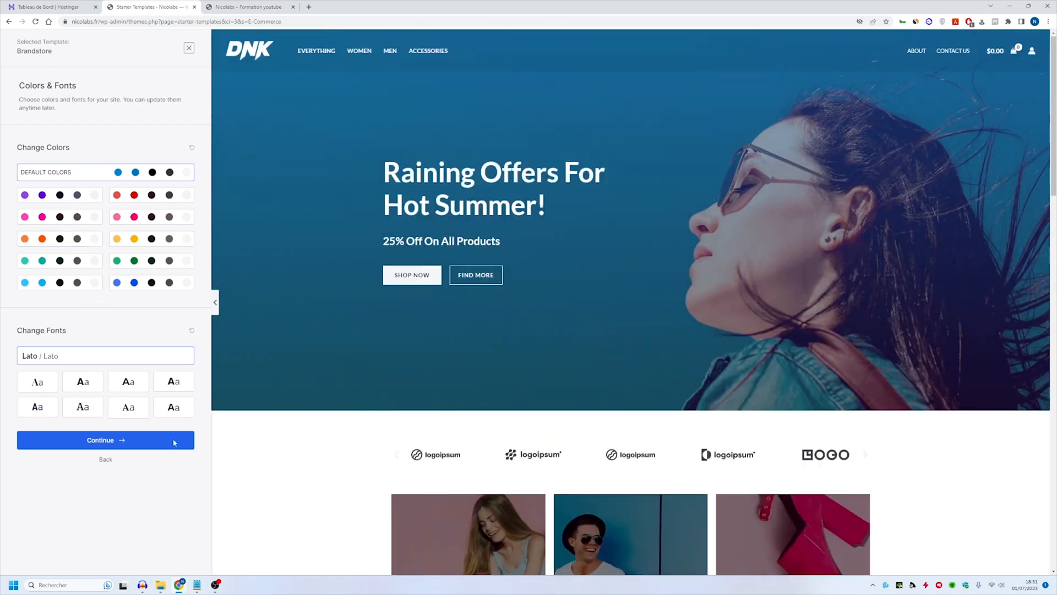
pyautogui.click(118, 440)
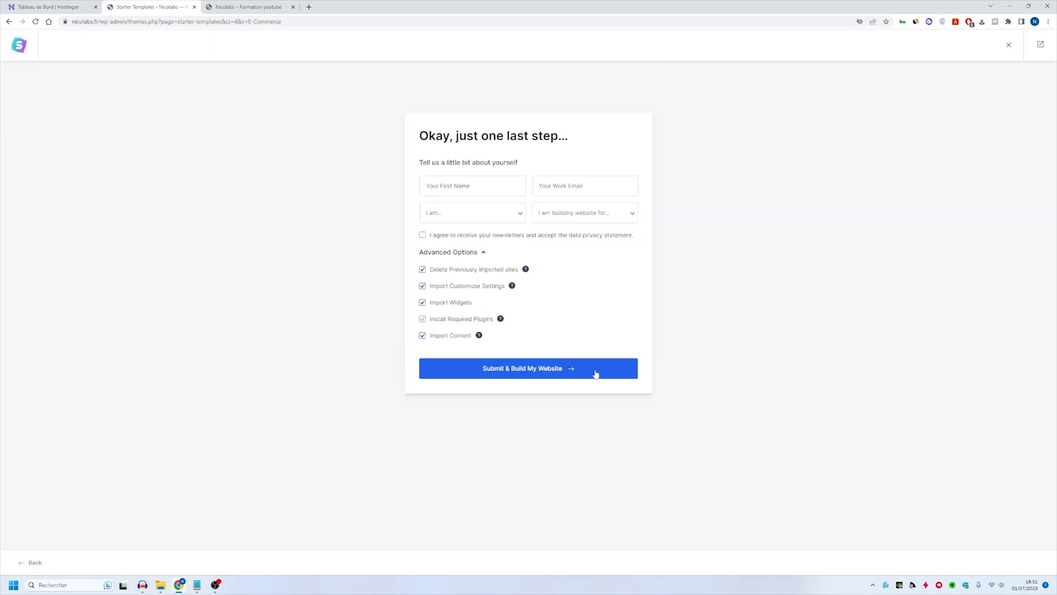
pyautogui.click(509, 374)
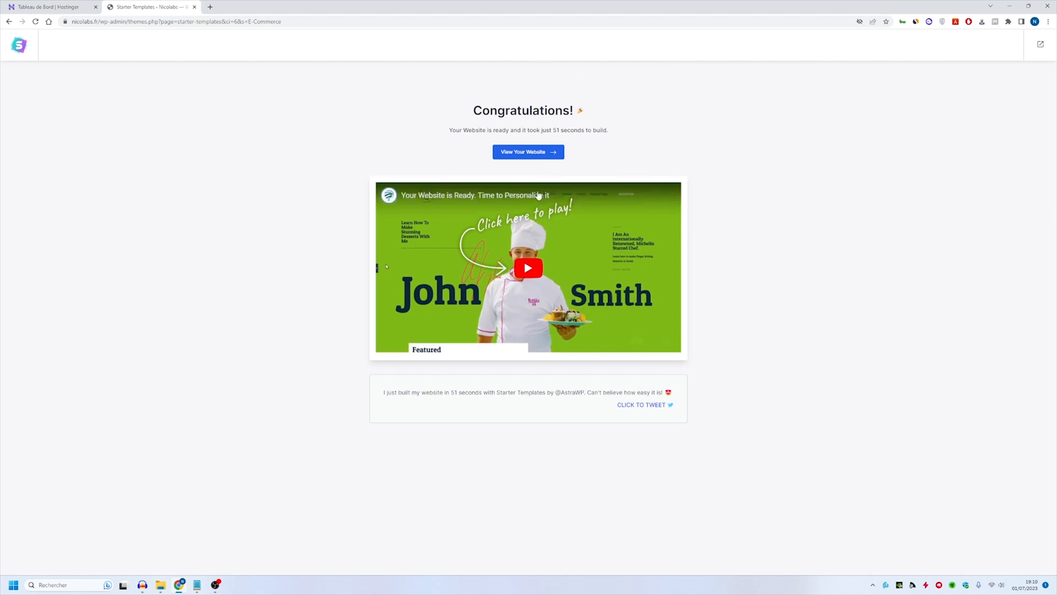
# - View the newly built website, reload it to load the imported design, and look over the whole homepage
pyautogui.click(545, 152)
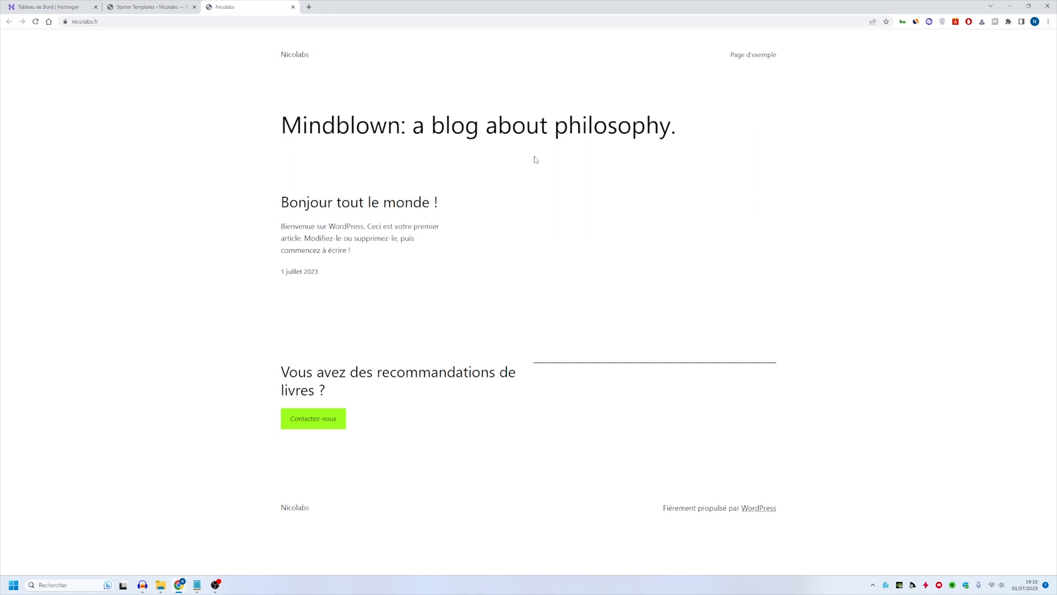
pyautogui.click(35, 22)
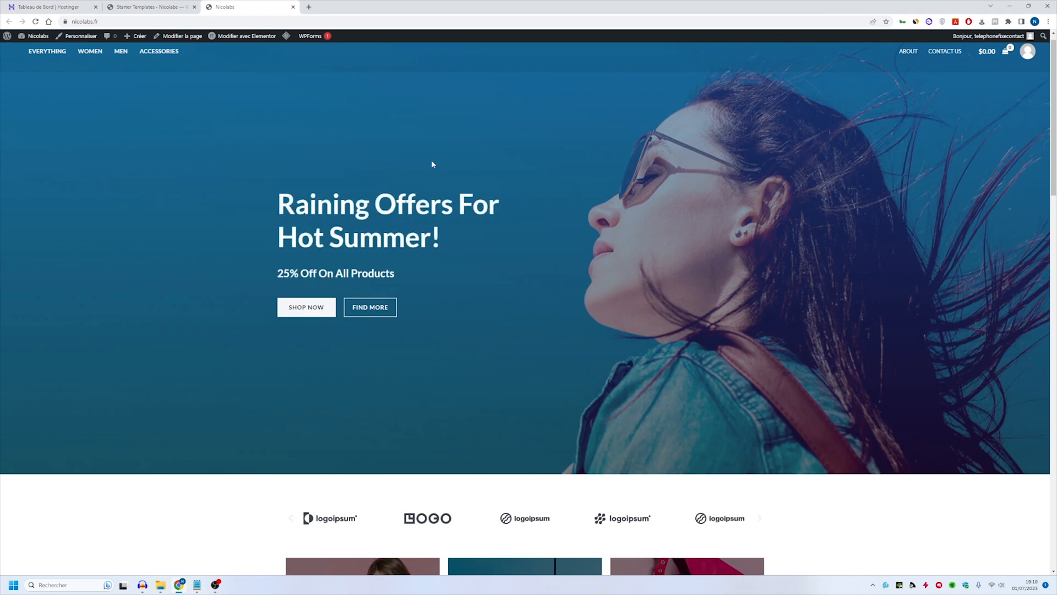
pyautogui.scroll(-15, 471, 185)
pyautogui.scroll(-7, 483, 190)
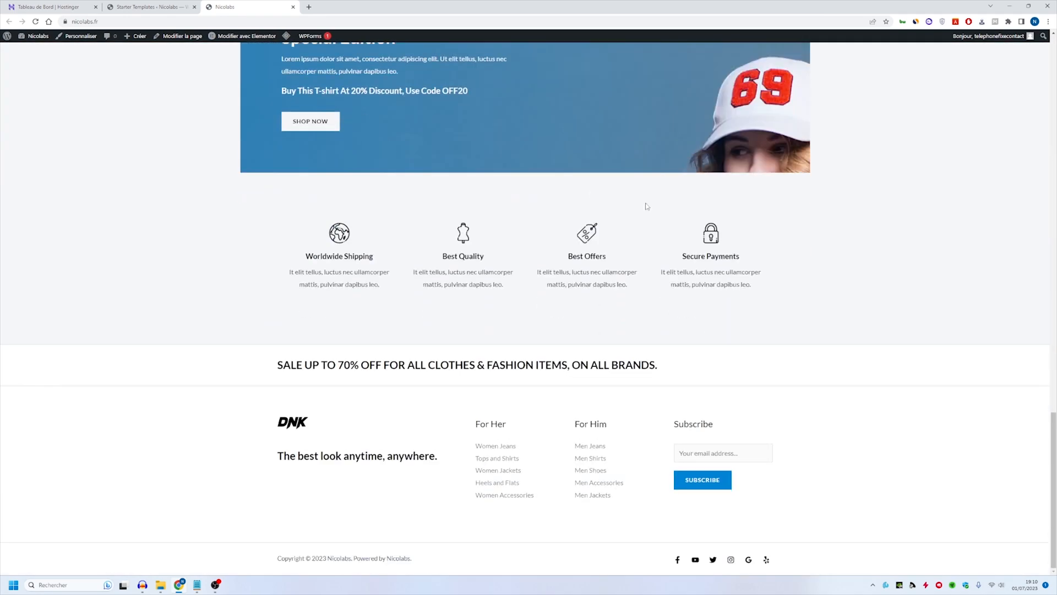
pyautogui.moveTo(1053, 479); pyautogui.dragTo(1053, 88)
pyautogui.scroll(-9, 639, 192)
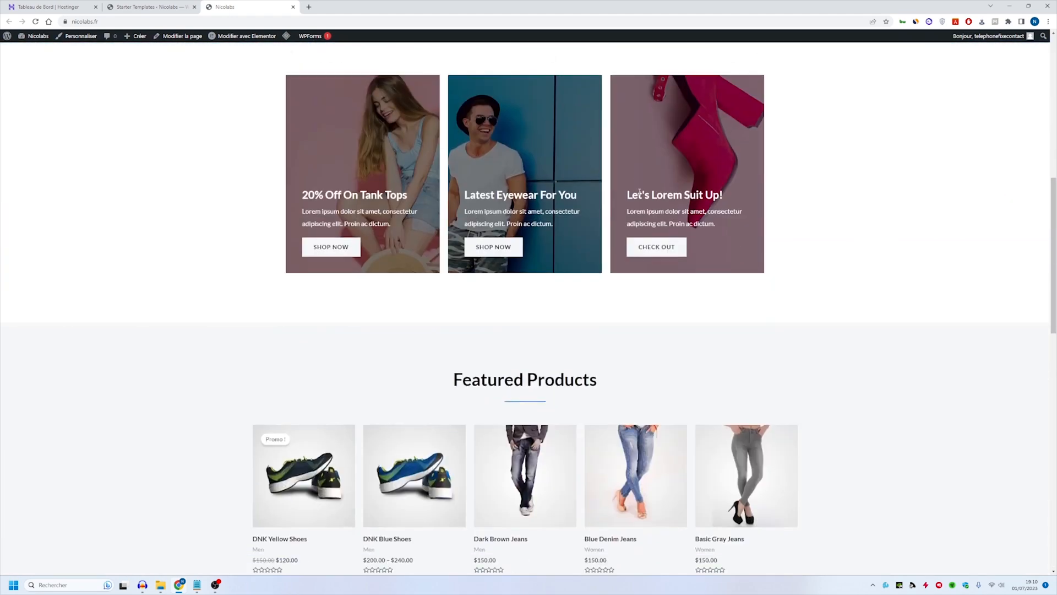
pyautogui.scroll(-12, 427, 182)
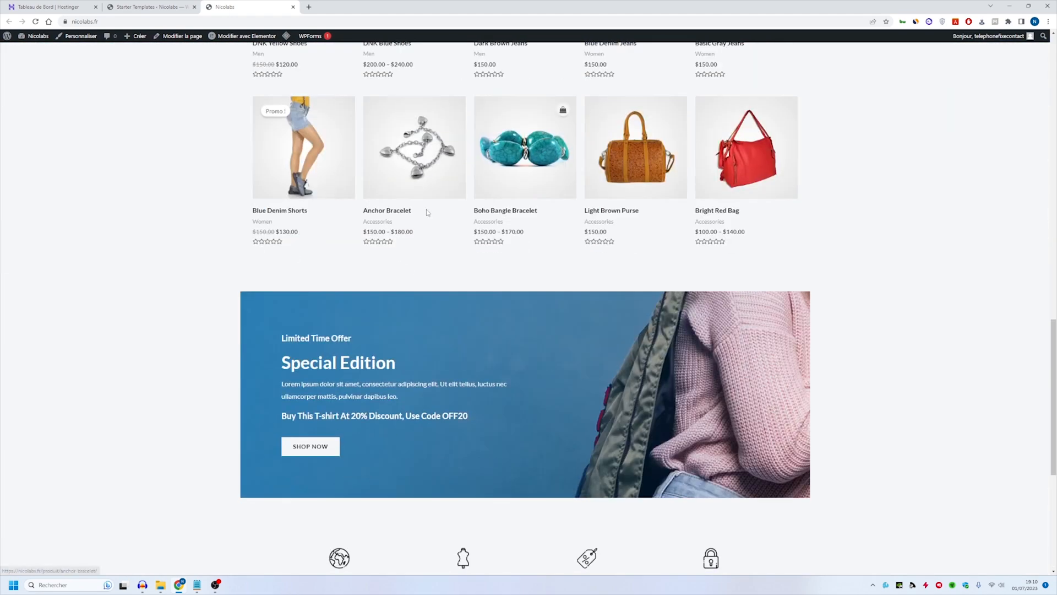
pyautogui.scroll(12, 424, 260)
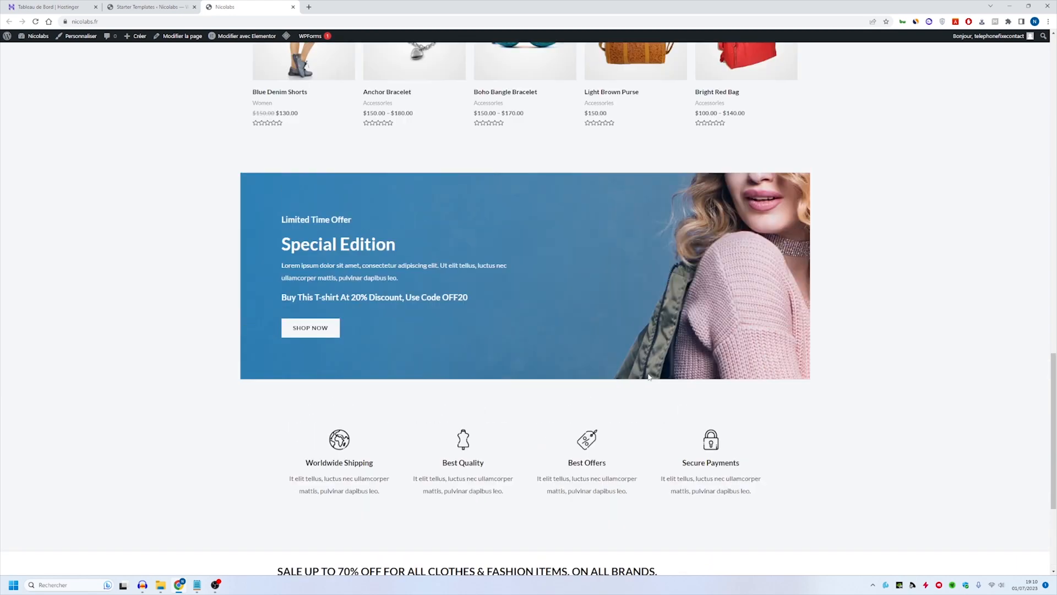
pyautogui.scroll(4, 537, 233)
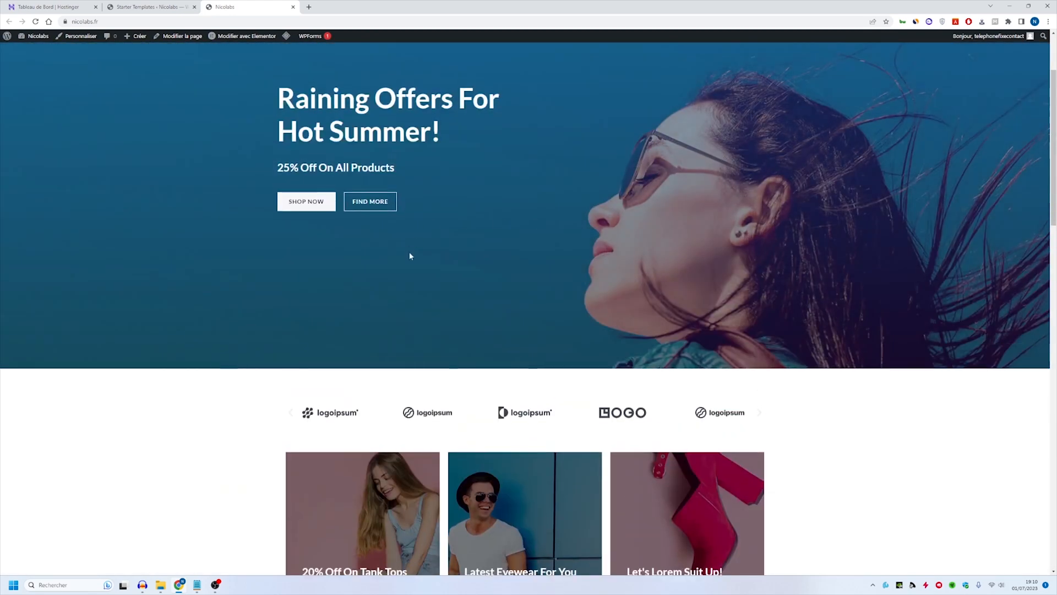
pyautogui.scroll(2, 302, 247)
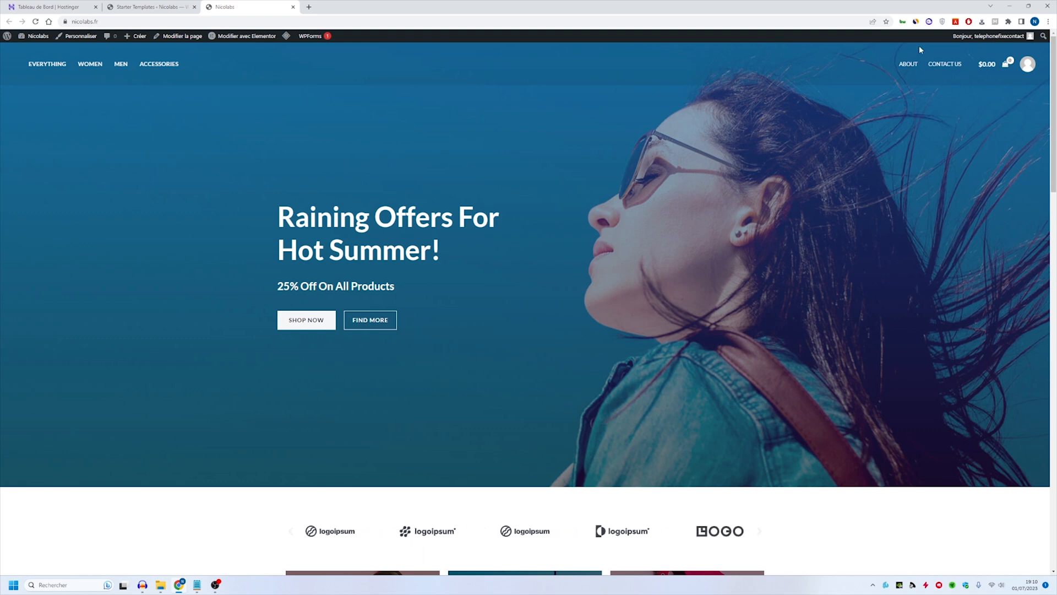
# - Inspect the header's cart and account links, view the My Account page, and return to the homepage
pyautogui.click(986, 67)
pyautogui.click(1044, 53)
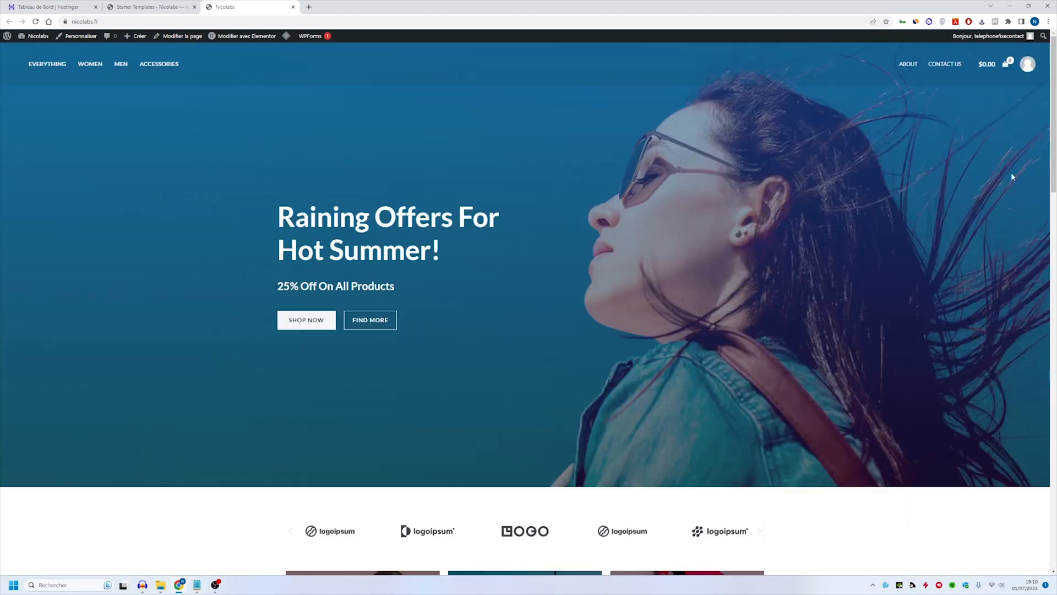
pyautogui.click(1027, 65)
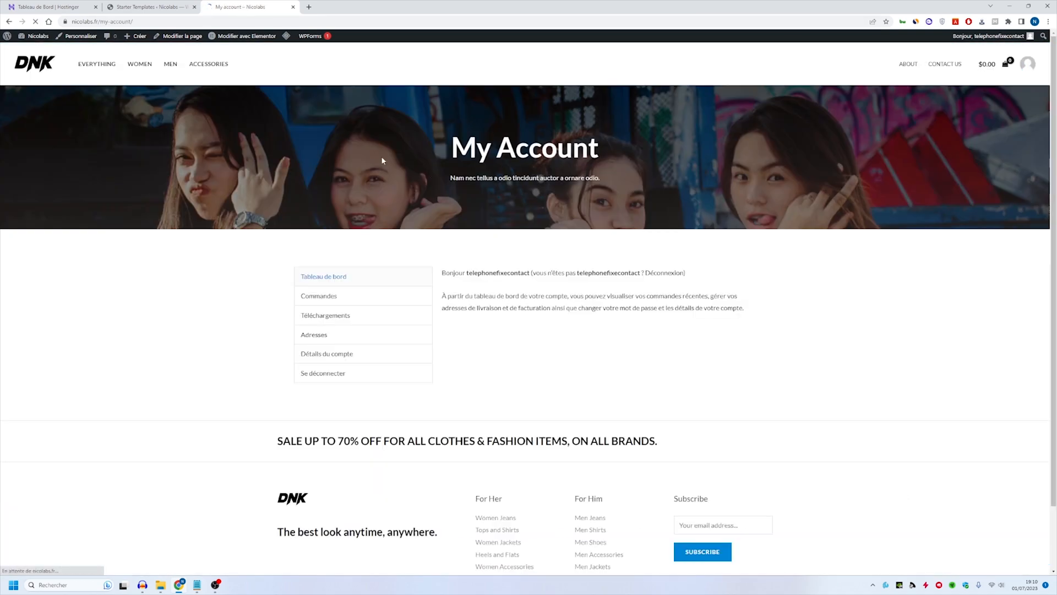
pyautogui.scroll(-2, 432, 147)
pyautogui.scroll(2, 581, 166)
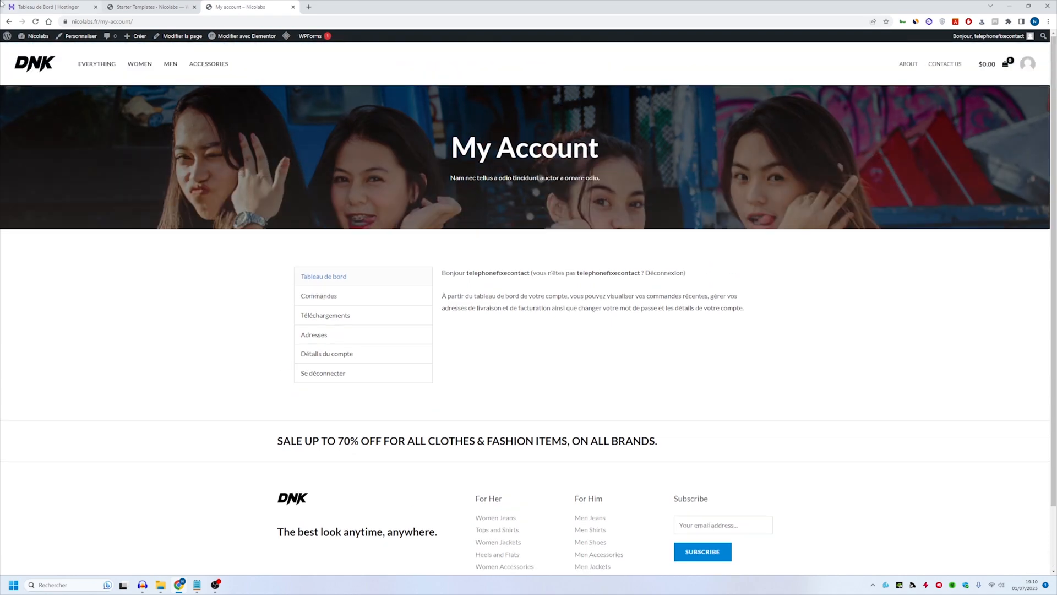
pyautogui.click(7, 22)
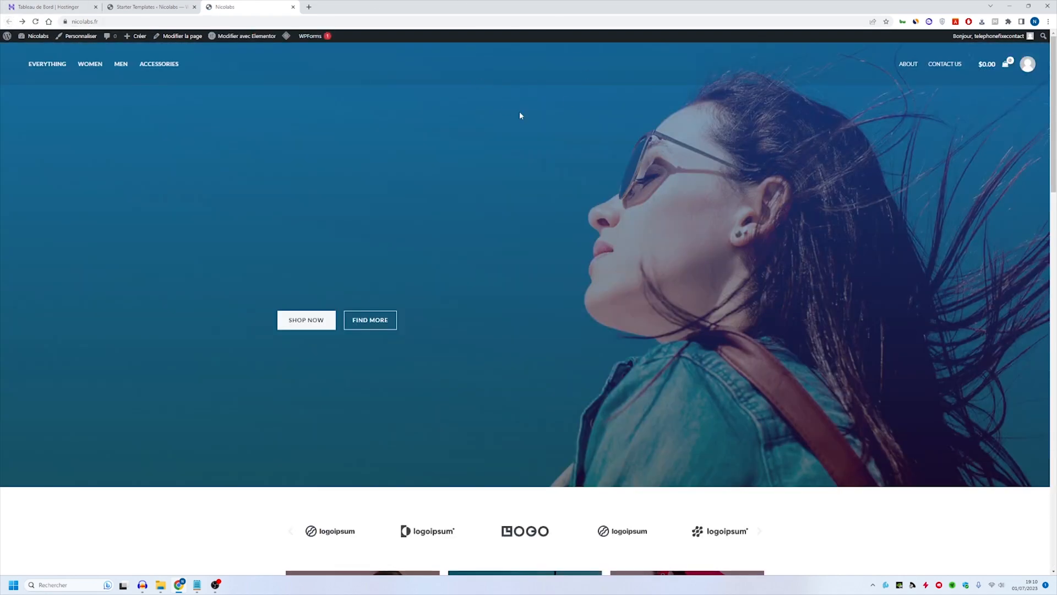
# - Examine the homepage's hero banner, promotional tiles and Featured Products section
pyautogui.scroll(-2, 515, 165)
pyautogui.scroll(2, 517, 171)
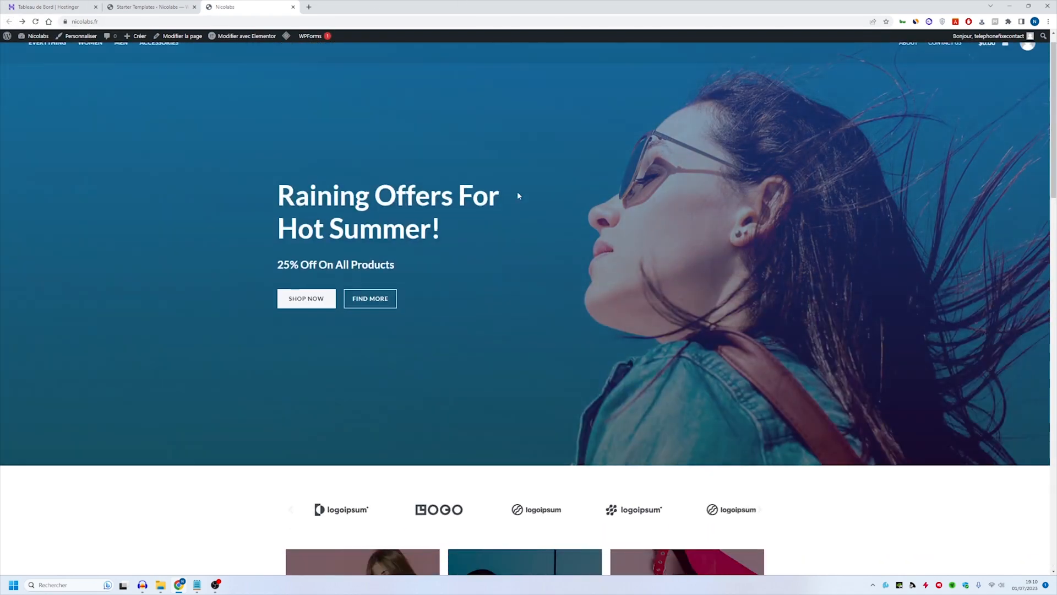
pyautogui.scroll(-10, 517, 190)
pyautogui.scroll(4, 485, 250)
pyautogui.scroll(-10, 455, 344)
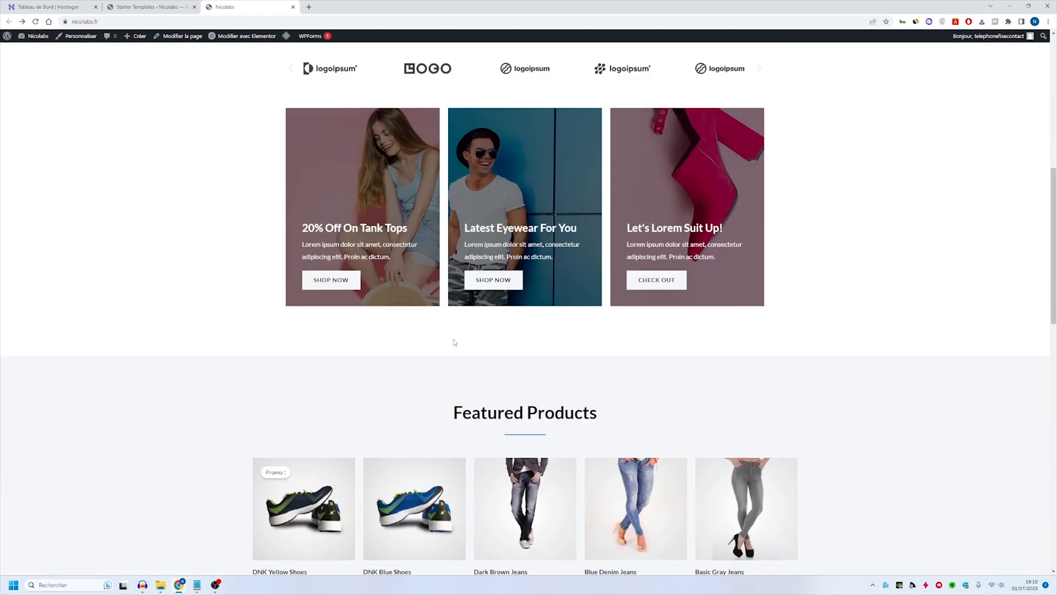
pyautogui.scroll(15, 626, 240)
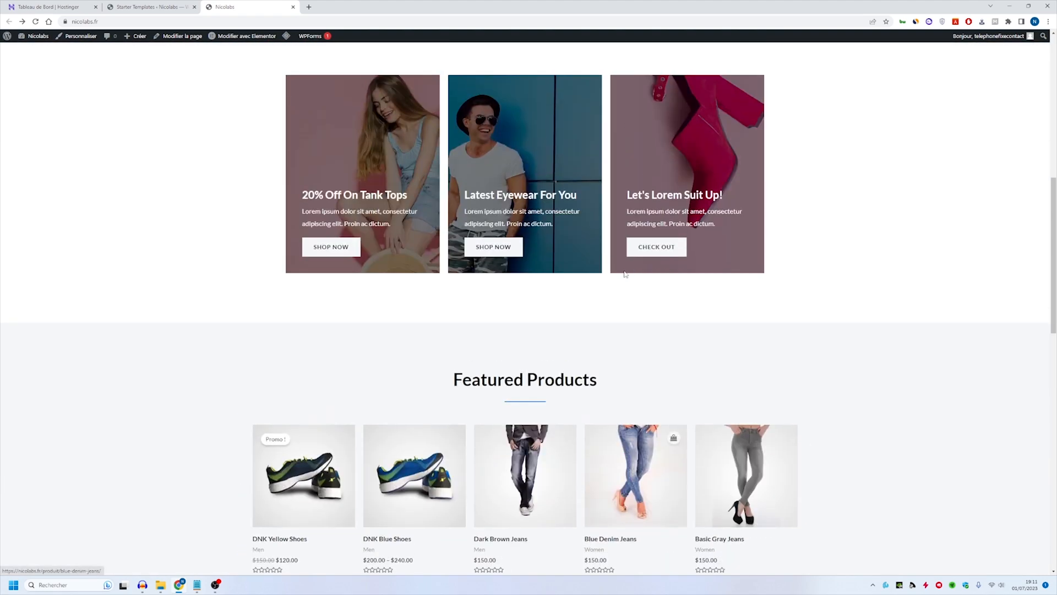
pyautogui.scroll(-4, 609, 260)
pyautogui.scroll(-2, 543, 243)
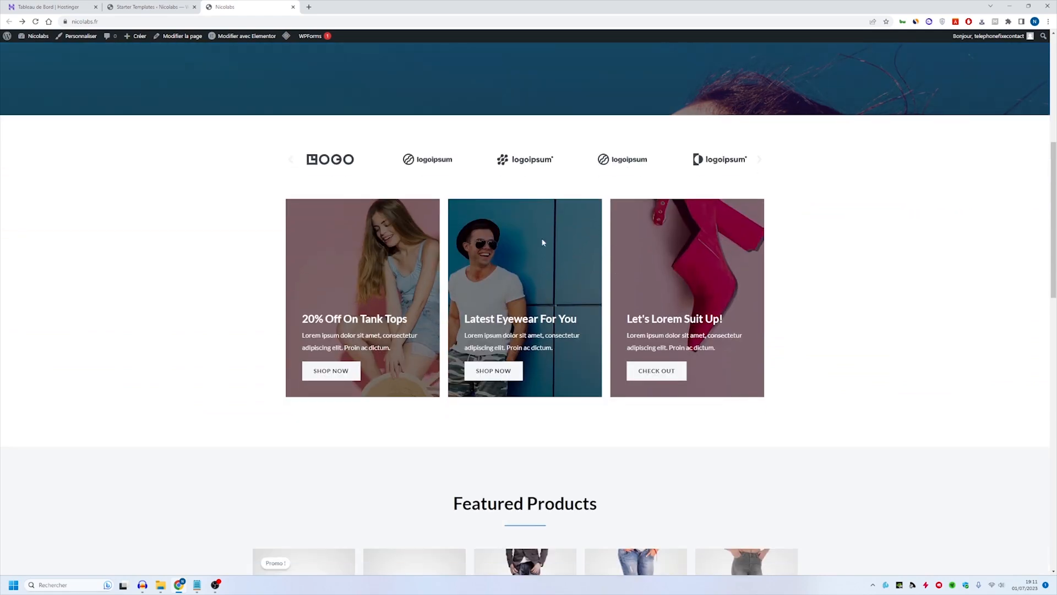
pyautogui.scroll(-3, 571, 281)
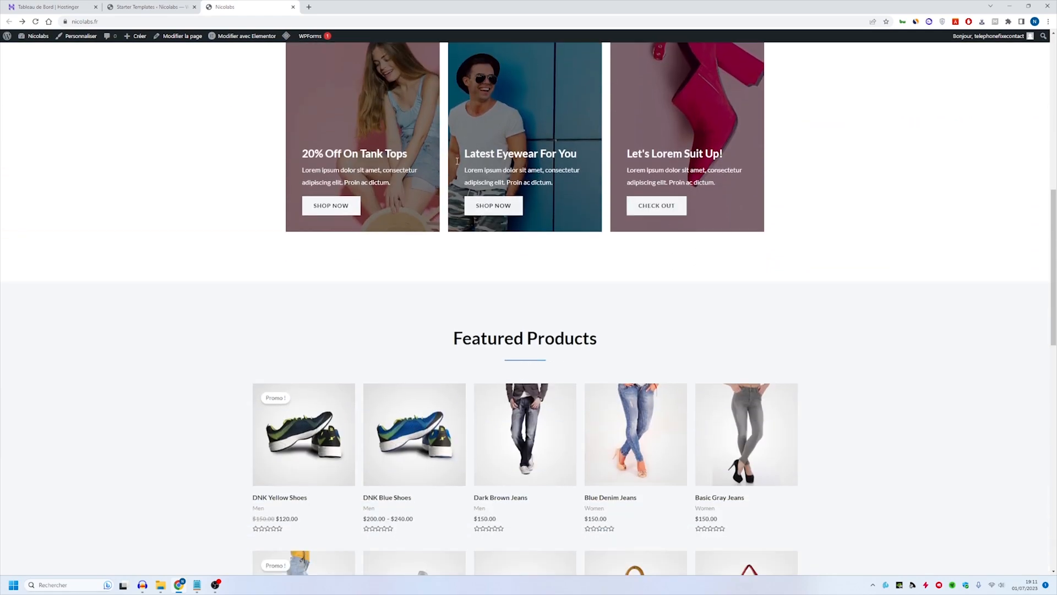
pyautogui.scroll(-3, 585, 289)
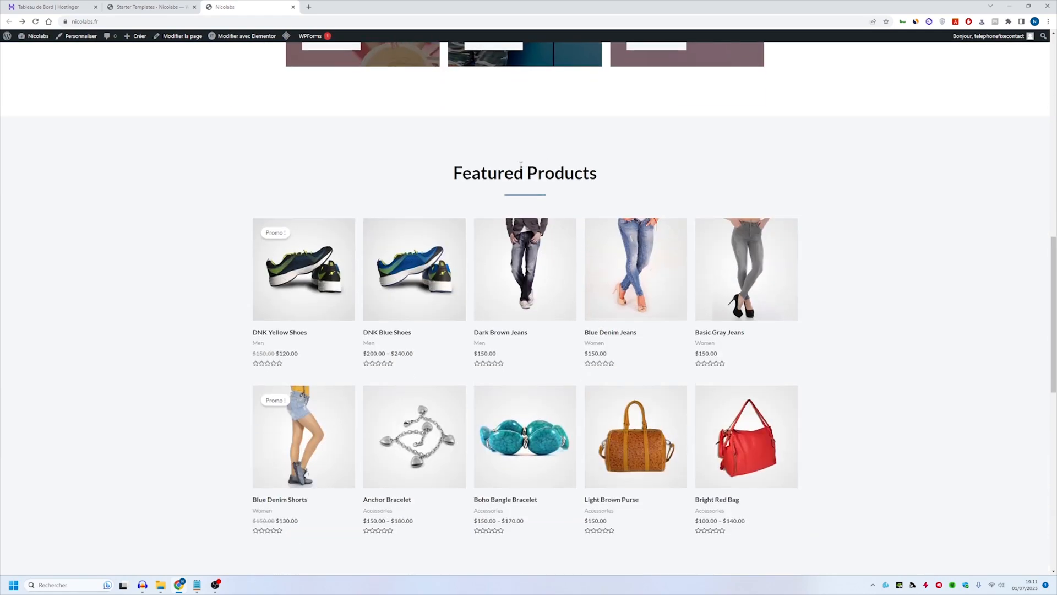
pyautogui.scroll(-8, 521, 166)
pyautogui.scroll(4, 585, 251)
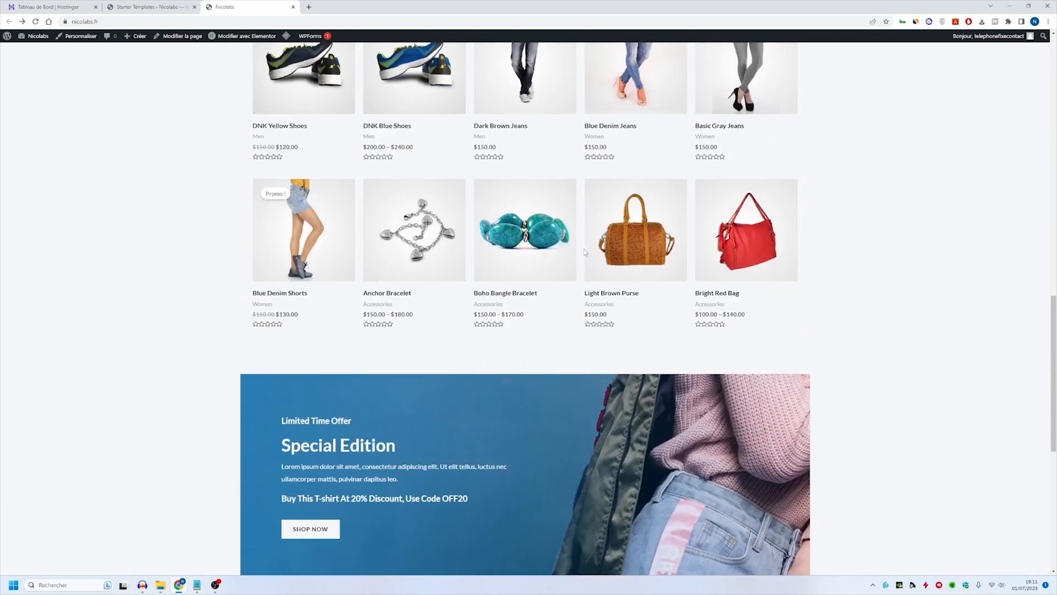
# - Examine the homepage's Special Edition offer, the service highlights below it, and the footer's links, subscription form and copyright text
pyautogui.scroll(-4, 585, 251)
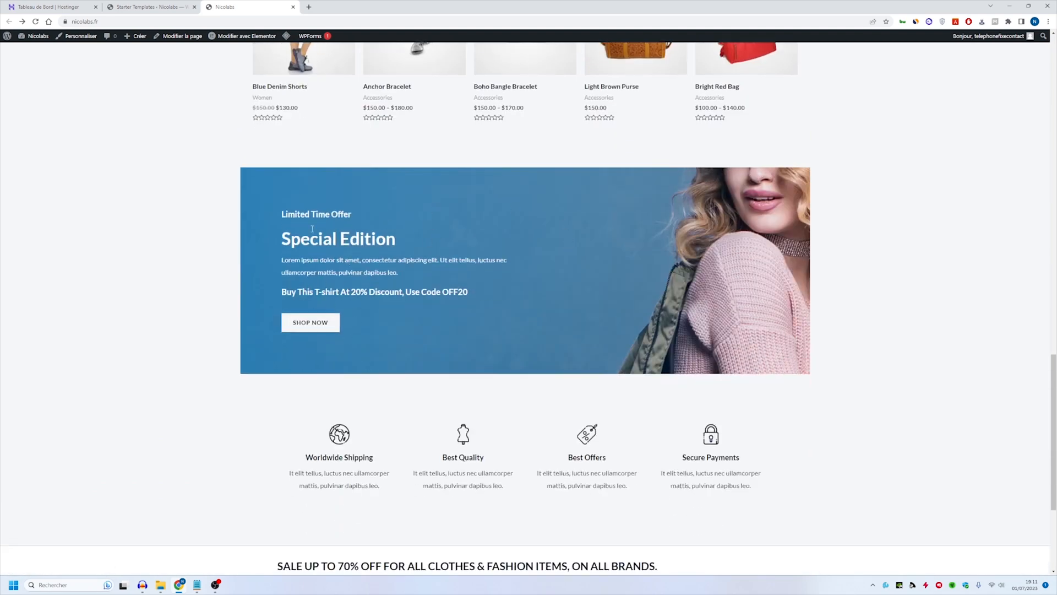
pyautogui.scroll(-3, 660, 302)
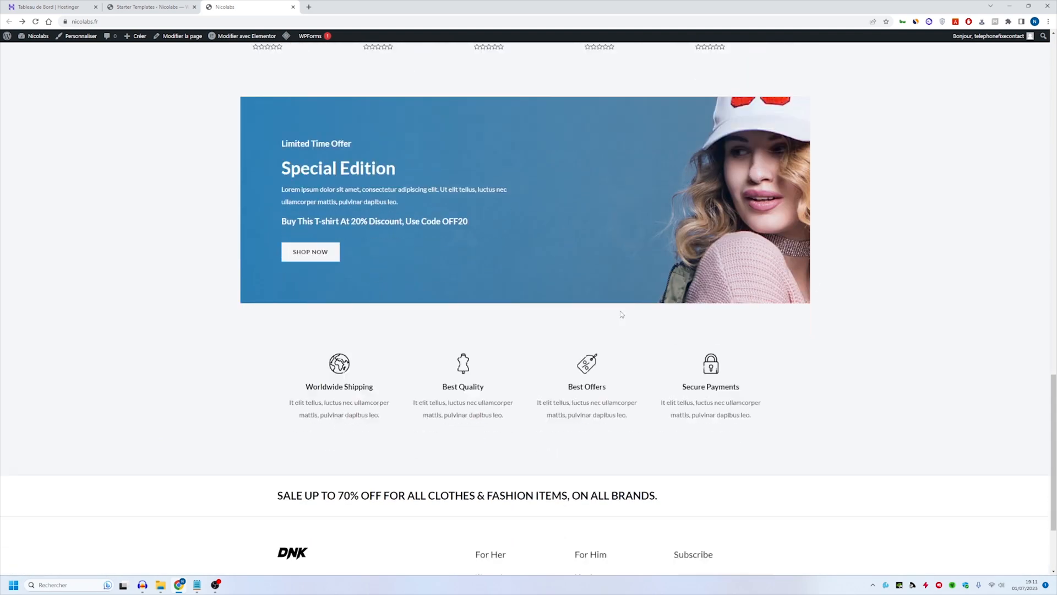
pyautogui.moveTo(279, 297); pyautogui.dragTo(811, 298)
pyautogui.click(811, 300)
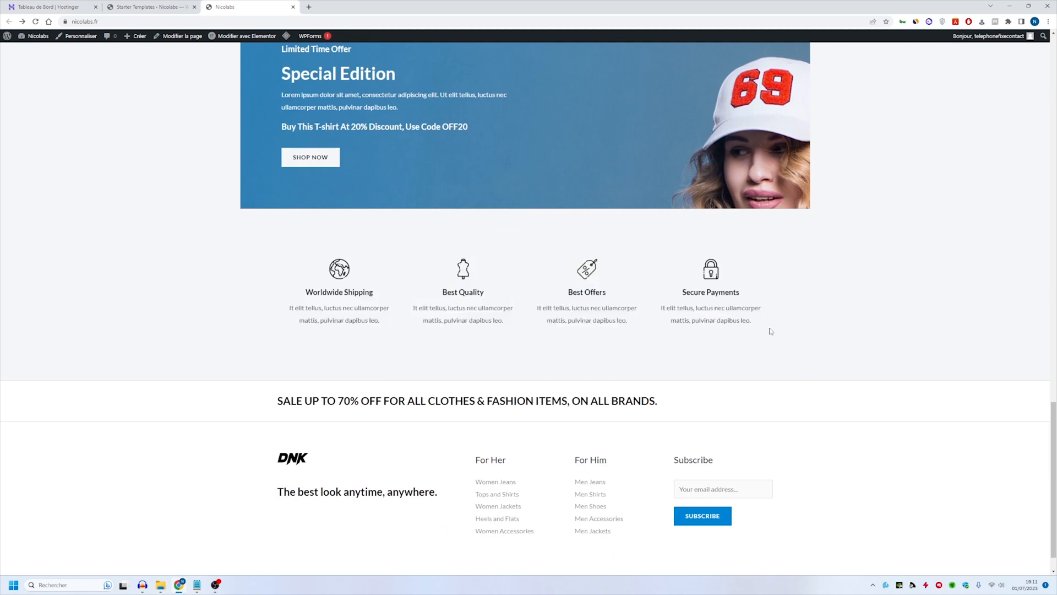
pyautogui.scroll(-1, 593, 327)
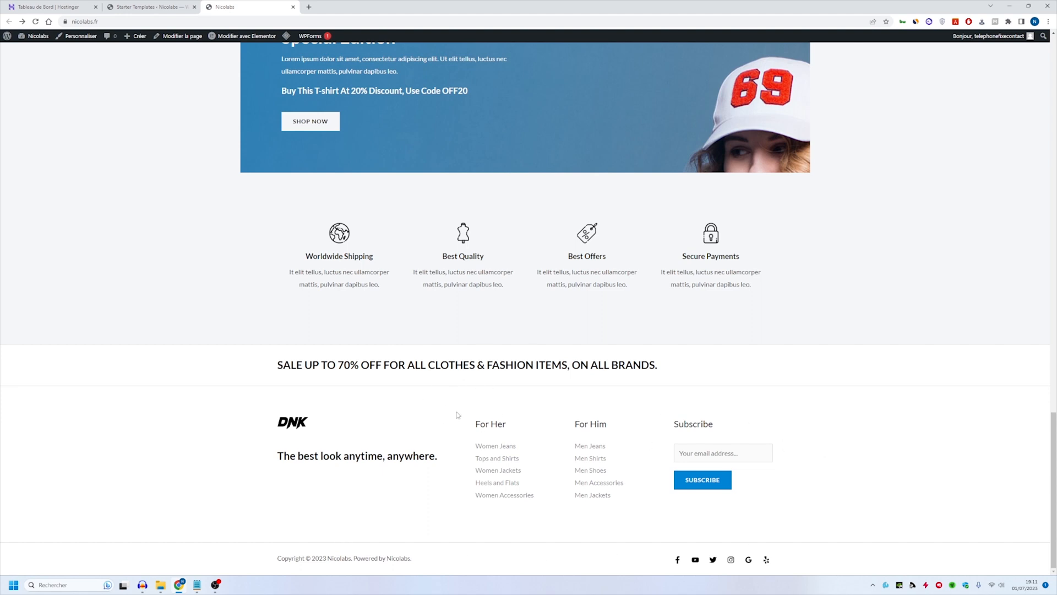
pyautogui.click(741, 460)
pyautogui.moveTo(440, 561); pyautogui.dragTo(279, 457)
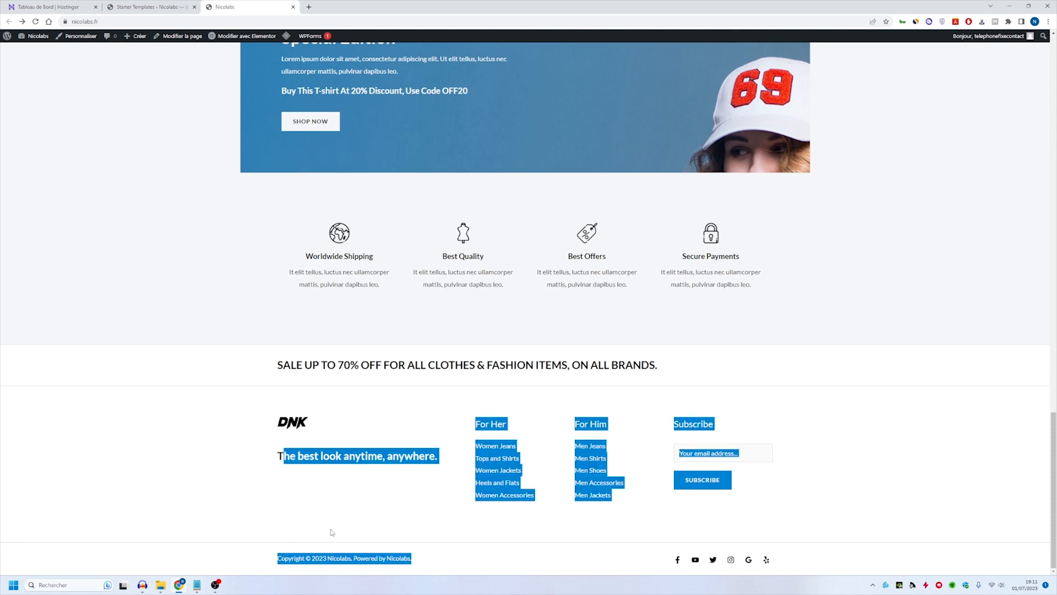
pyautogui.click(390, 483)
pyautogui.scroll(1, 258, 166)
pyautogui.scroll(15, 259, 165)
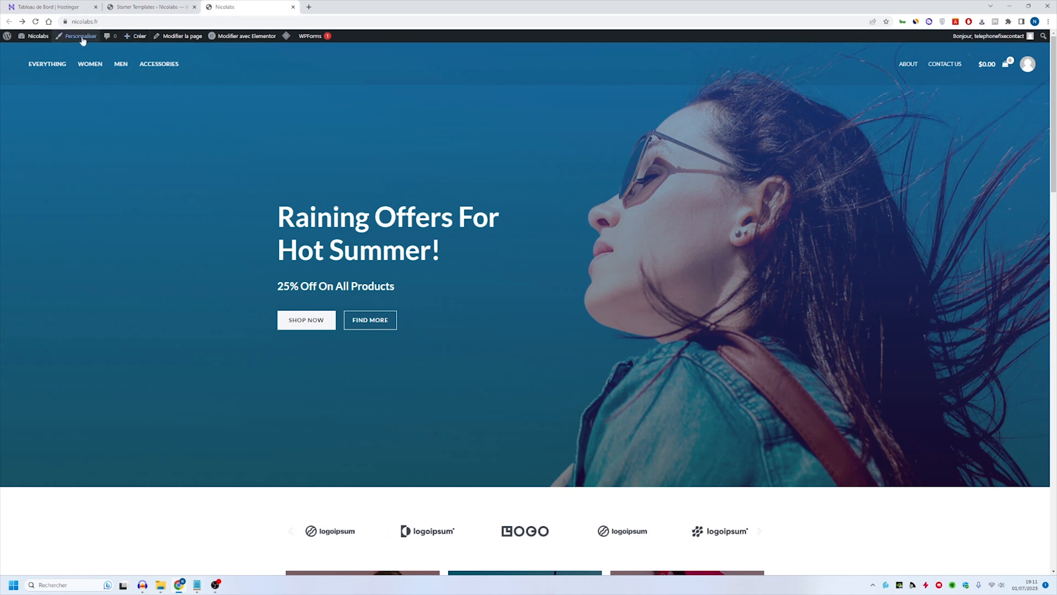
# - Open the Everything store page and look through its product grid, price filter and categories
pyautogui.click(65, 71)
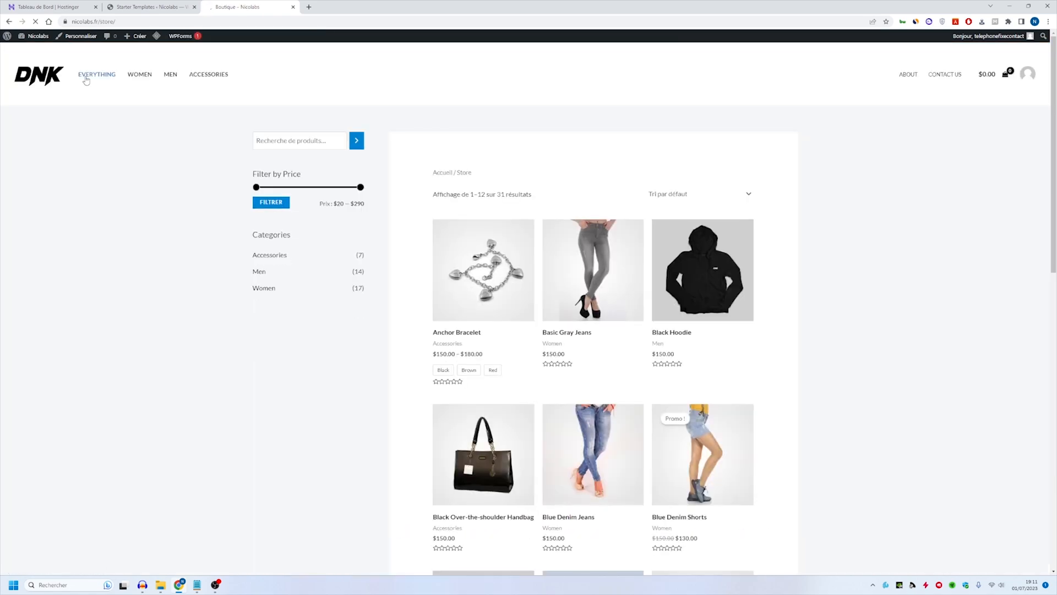
pyautogui.scroll(-8, 485, 331)
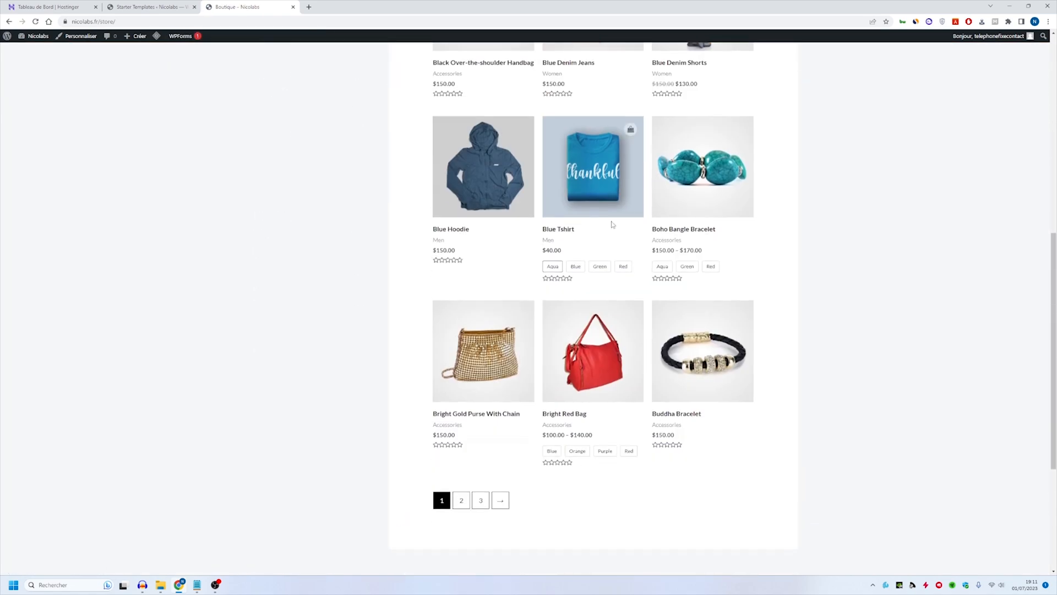
pyautogui.scroll(4, 486, 318)
pyautogui.scroll(4, 486, 318)
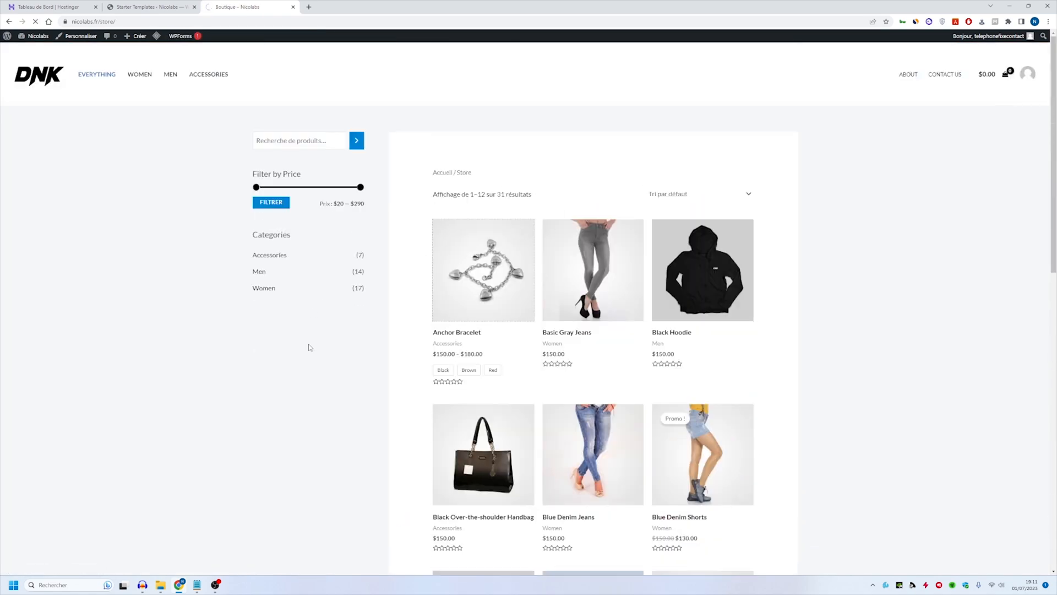
# - Open the Anchor Bracelet product page and review its details and similar products
pyautogui.click(514, 298)
pyautogui.scroll(-6, 755, 314)
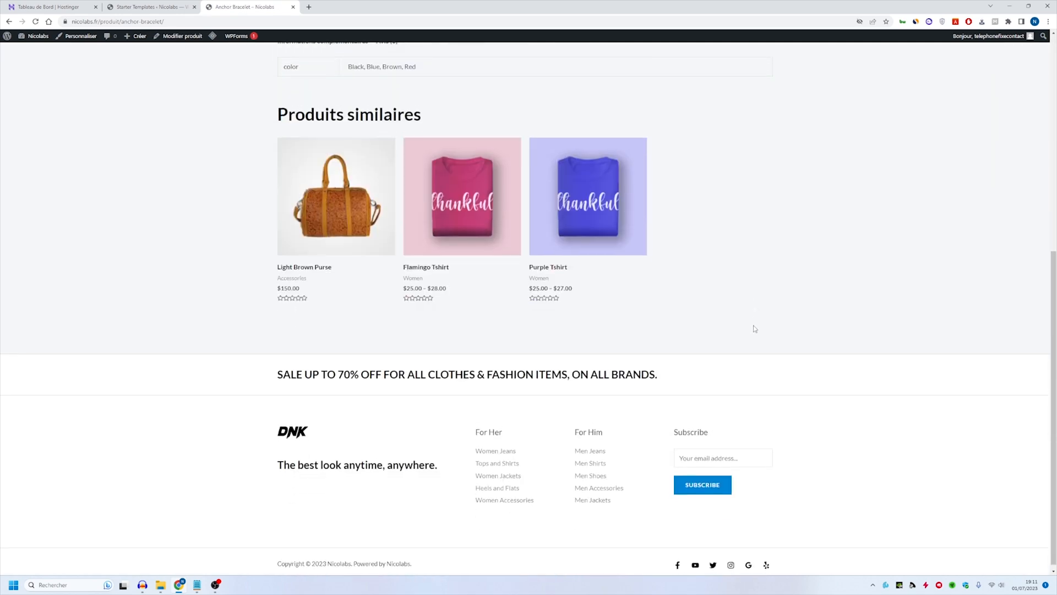
pyautogui.scroll(4, 755, 330)
pyautogui.scroll(3, 755, 334)
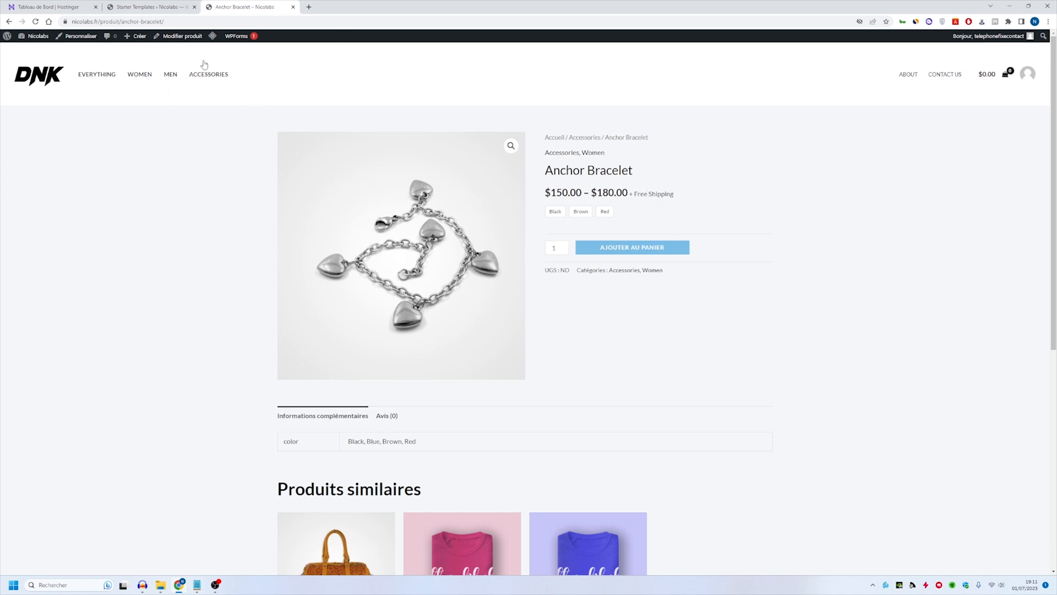
# - Return to the homepage and open the site's WordPress dashboard in a new browser tab
pyautogui.click(39, 67)
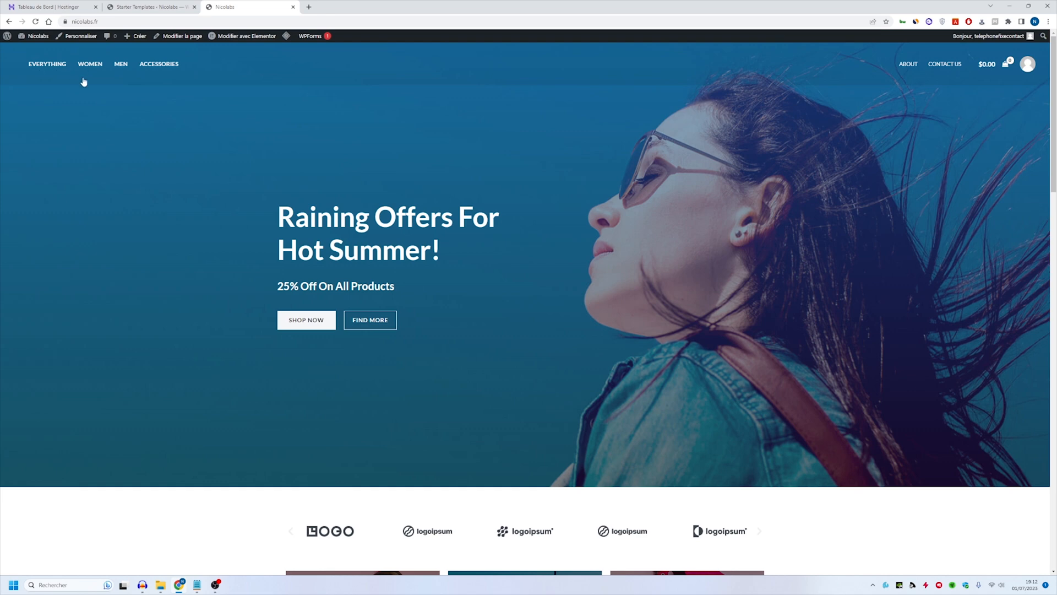
pyautogui.middleClick(36, 35)
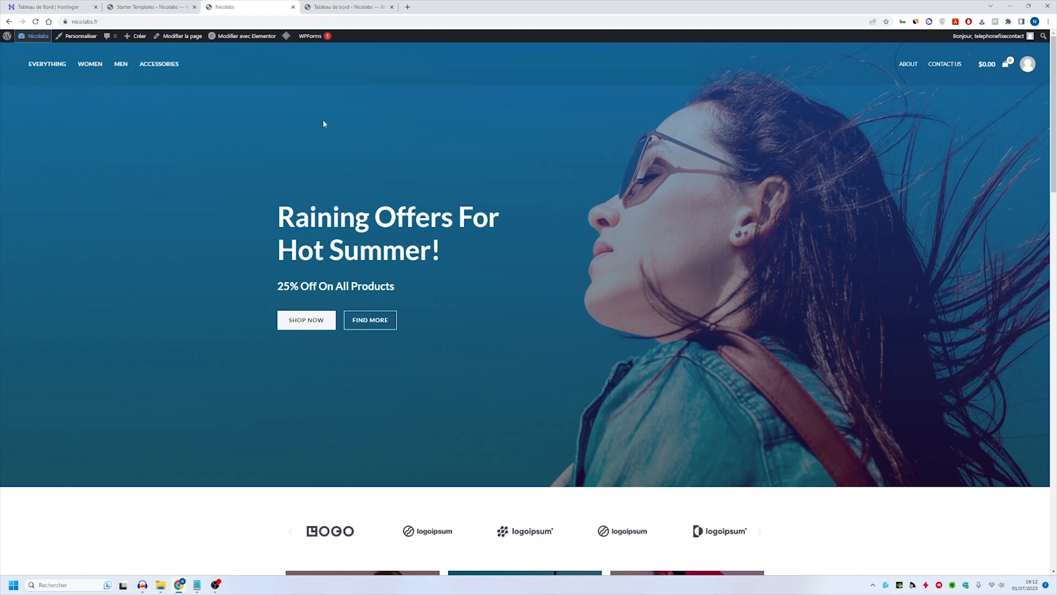
# - List the site's pages from the WordPress dashboard and open the Home page's editor in a new browser tab
pyautogui.click(344, 6)
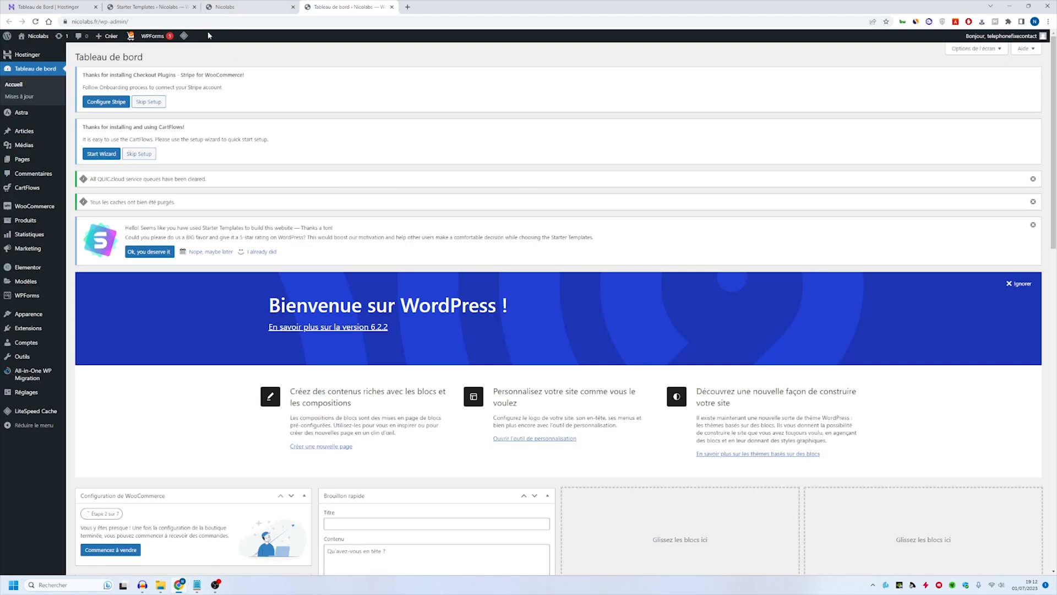
pyautogui.click(50, 160)
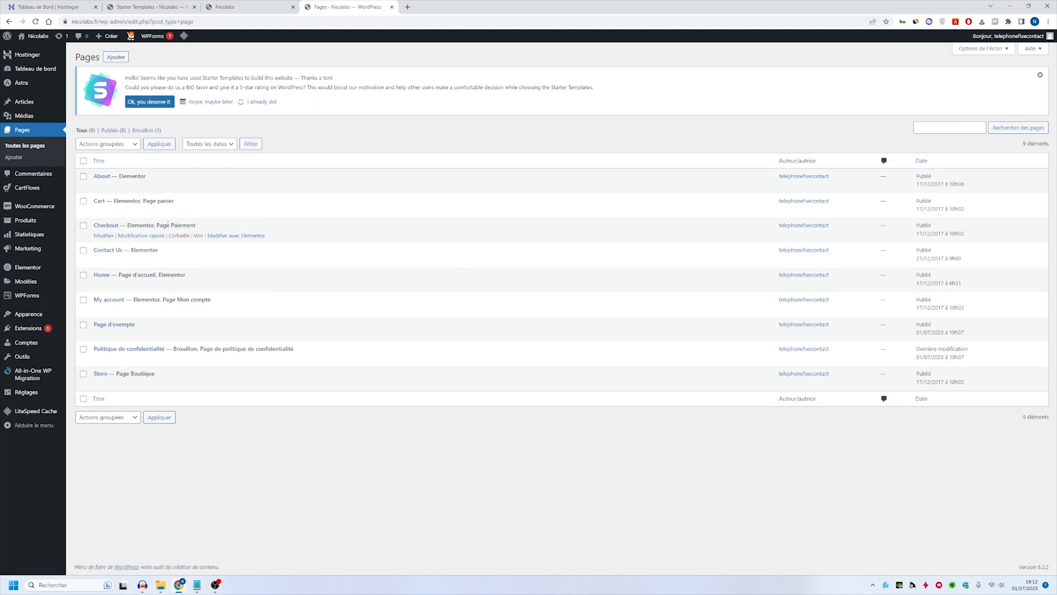
pyautogui.moveTo(117, 274); pyautogui.dragTo(159, 271)
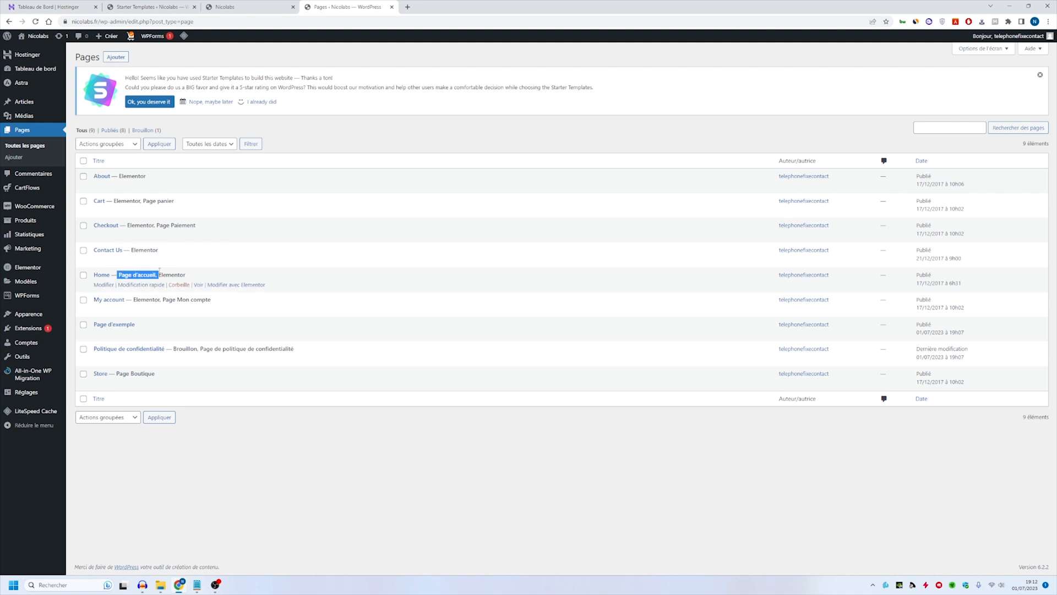
pyautogui.middleClick(101, 274)
pyautogui.click(449, 6)
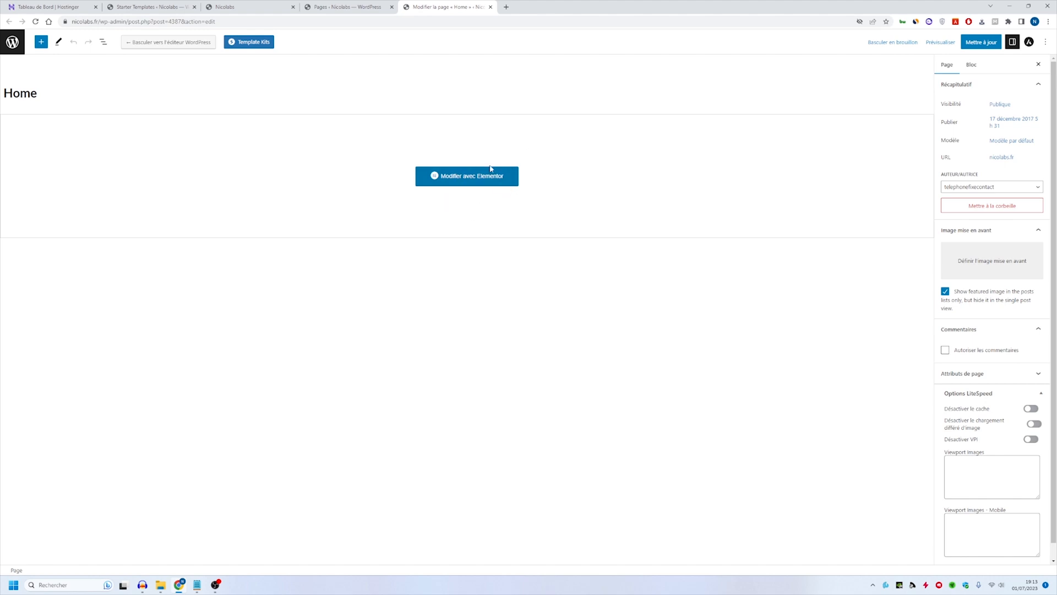
# - Edit the Home page with Elementor, dismissing the What's New announcement and repositioning the Navigator over the canvas
pyautogui.click(464, 179)
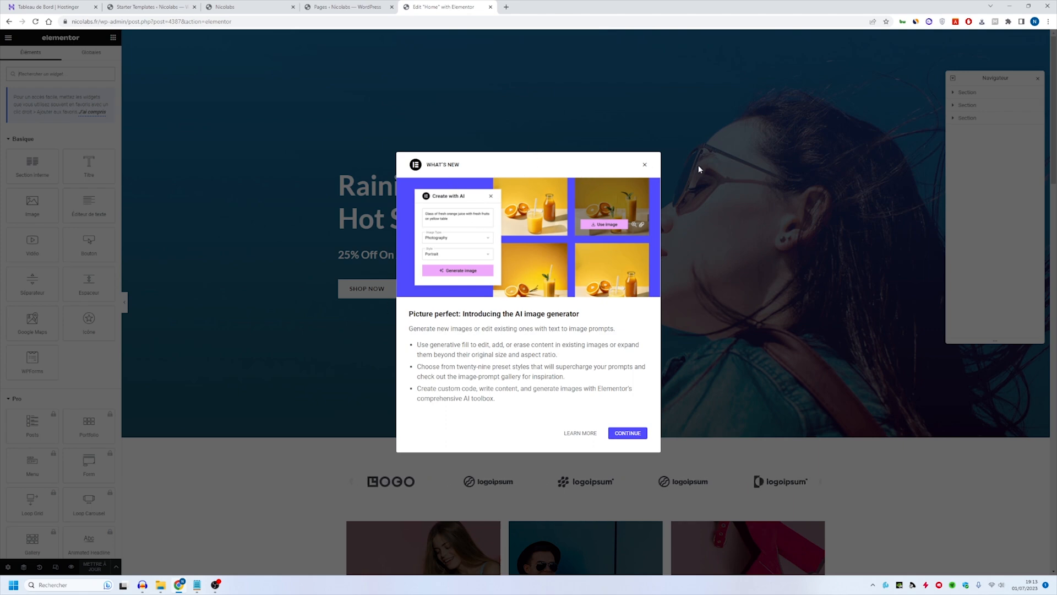
pyautogui.click(645, 165)
pyautogui.click(644, 178)
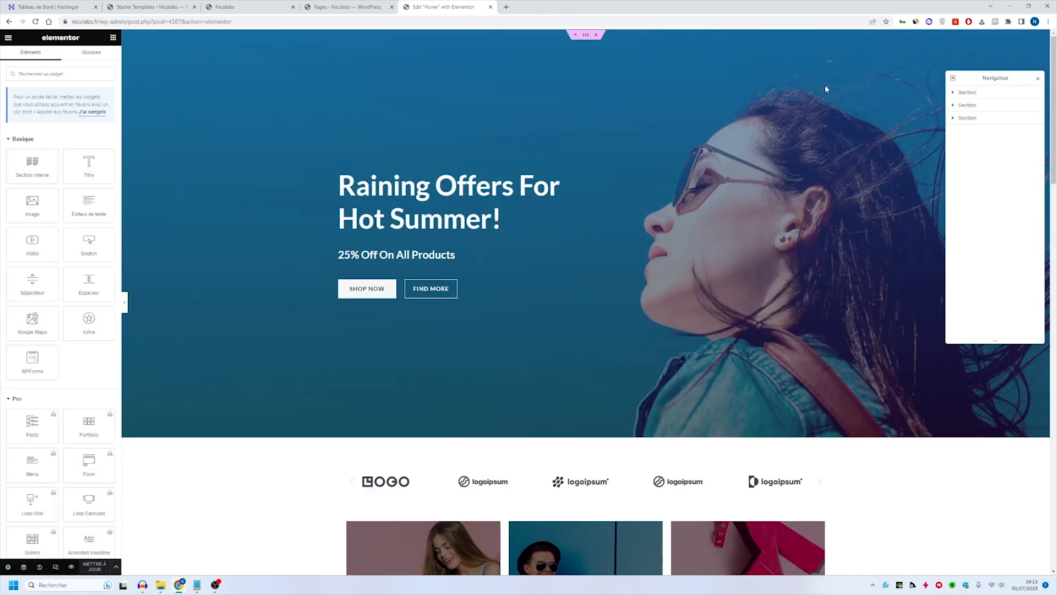
pyautogui.moveTo(995, 78); pyautogui.dragTo(967, 81)
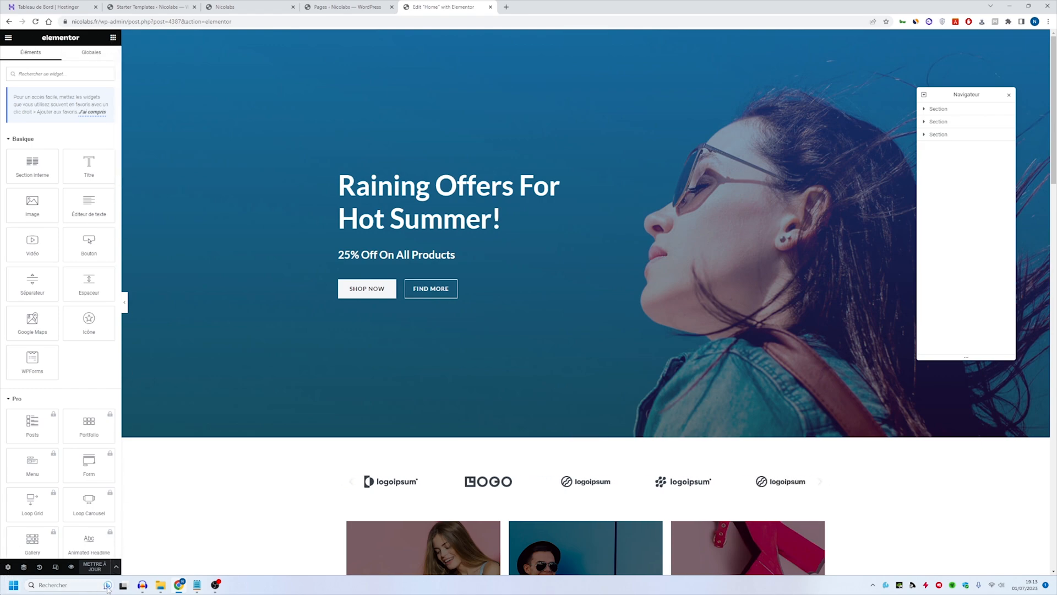
# - Insert a heading widget between the featured products and the Special Edition banner, and delete it
pyautogui.scroll(-2, 520, 318)
pyautogui.scroll(-15, 519, 317)
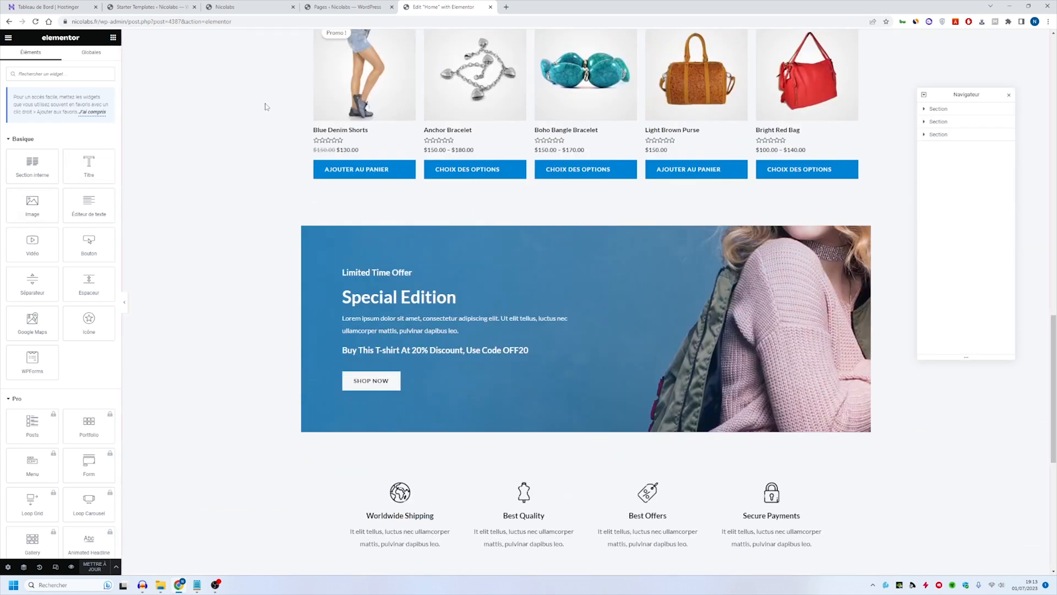
pyautogui.moveTo(91, 168); pyautogui.dragTo(594, 209)
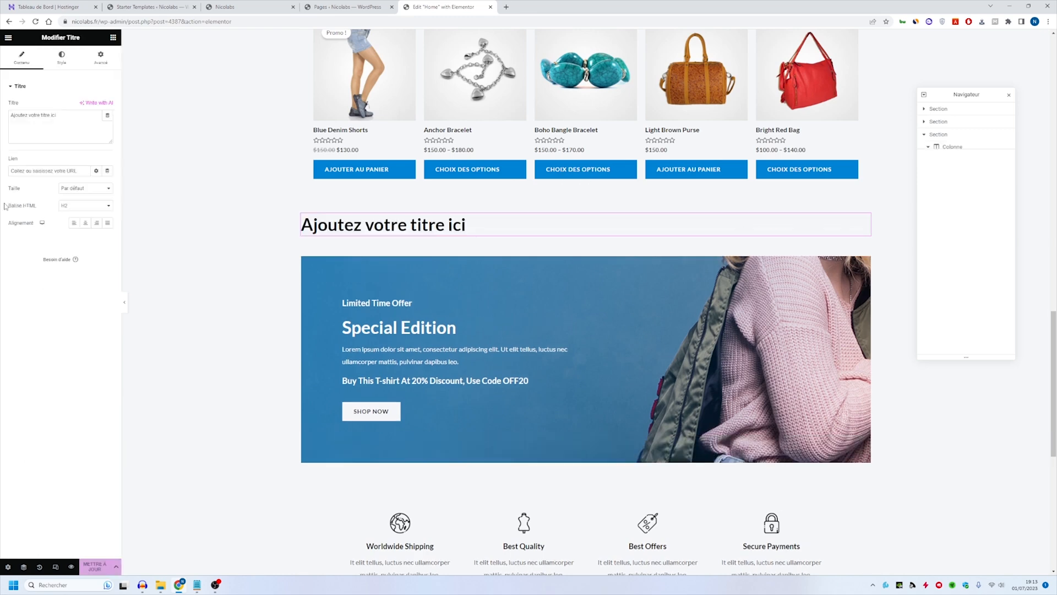
pyautogui.rightClick(450, 224)
pyautogui.click(487, 392)
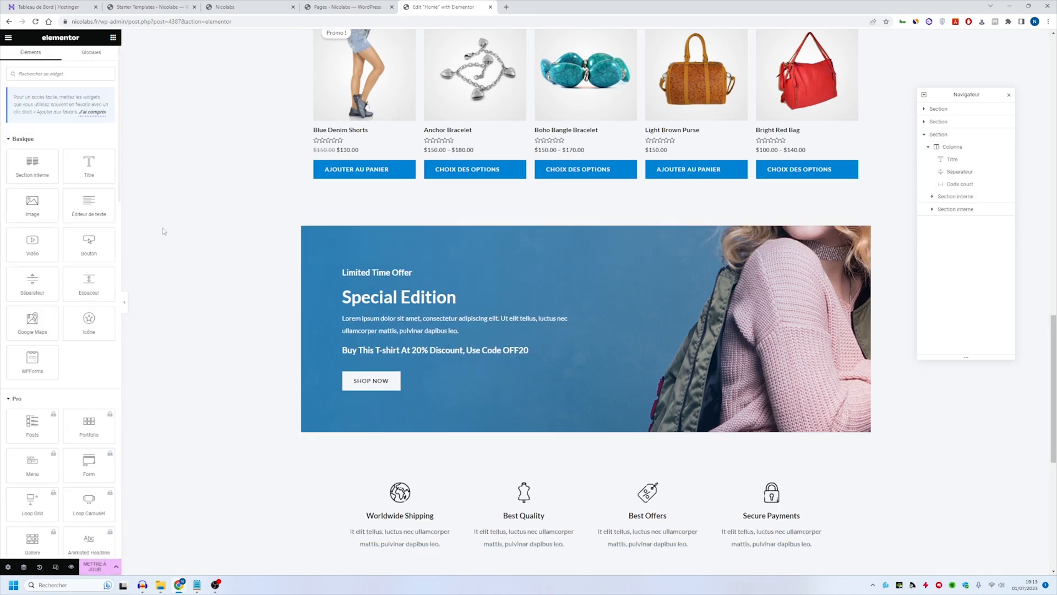
# - Insert a button widget above the Special Edition banner and delete it
pyautogui.moveTo(90, 243); pyautogui.dragTo(402, 210)
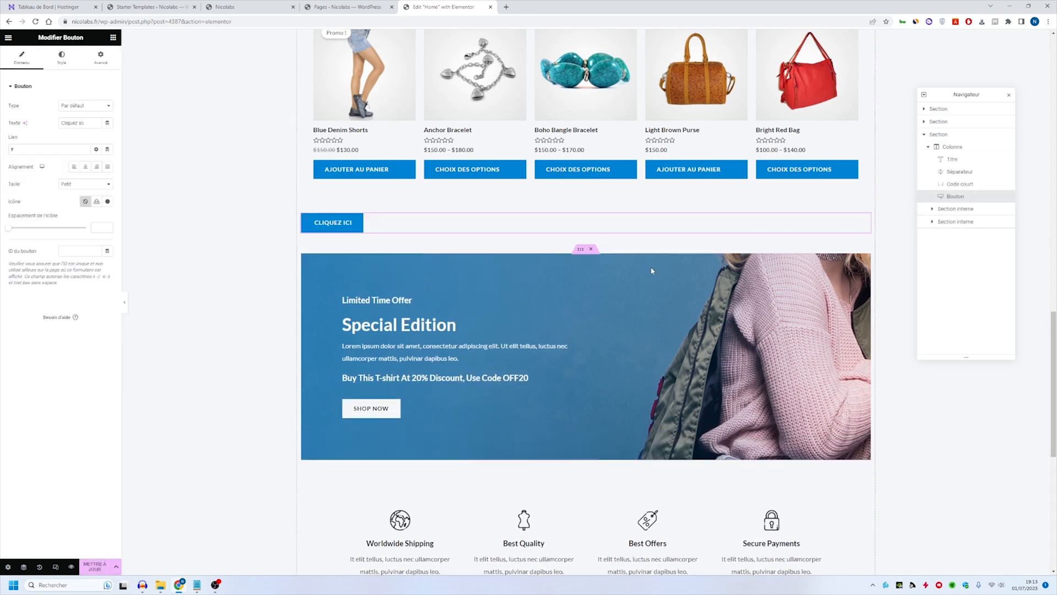
pyautogui.rightClick(392, 224)
pyautogui.click(438, 390)
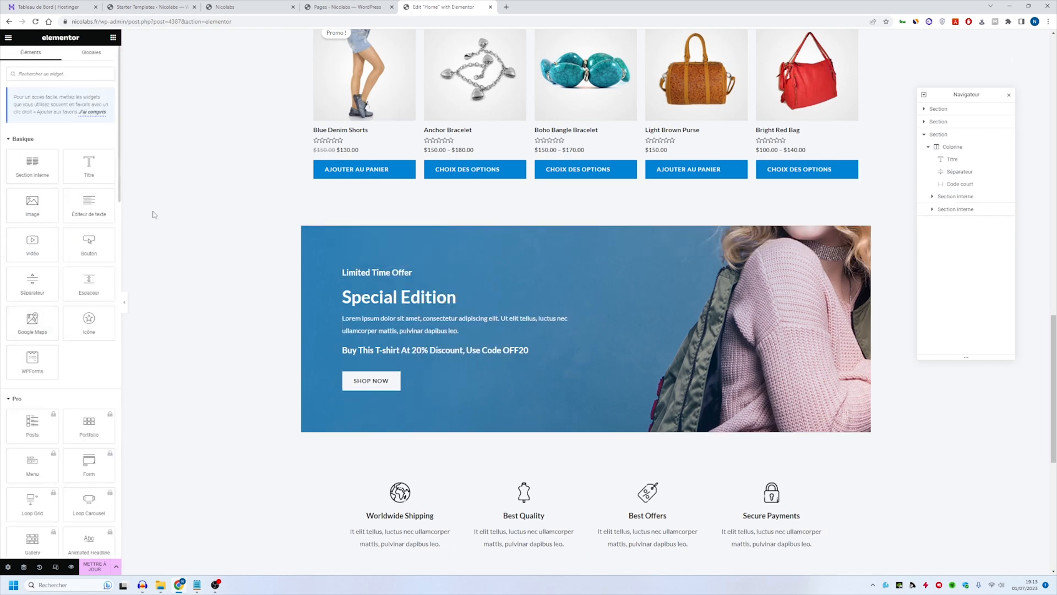
# - Change the title of the "20% Off On Tank Tops" promotional card to "Offre spéciale"
pyautogui.scroll(15, 495, 274)
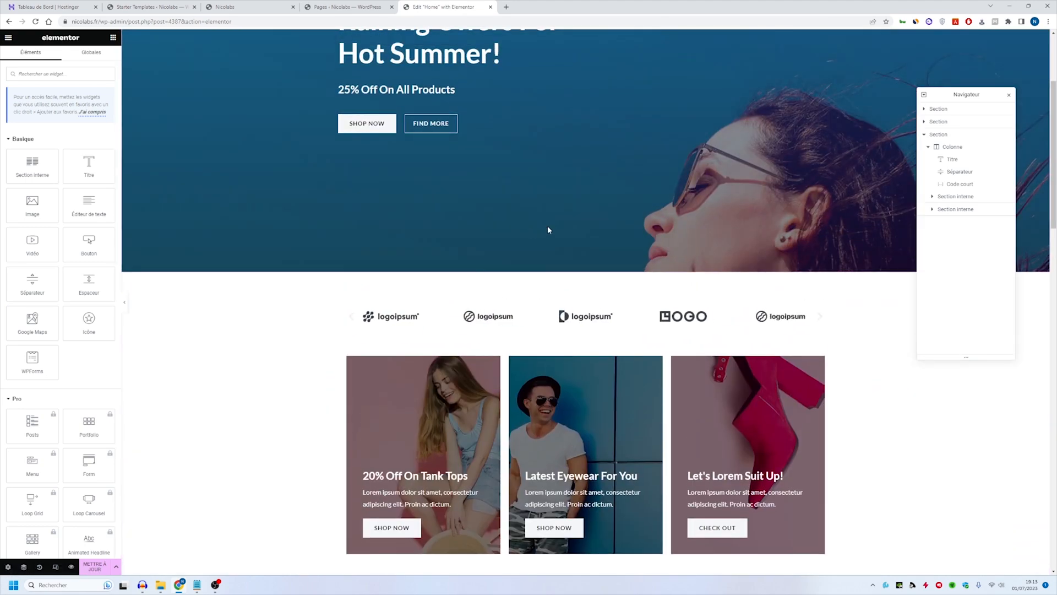
pyautogui.scroll(3, 608, 90)
pyautogui.scroll(-8, 598, 206)
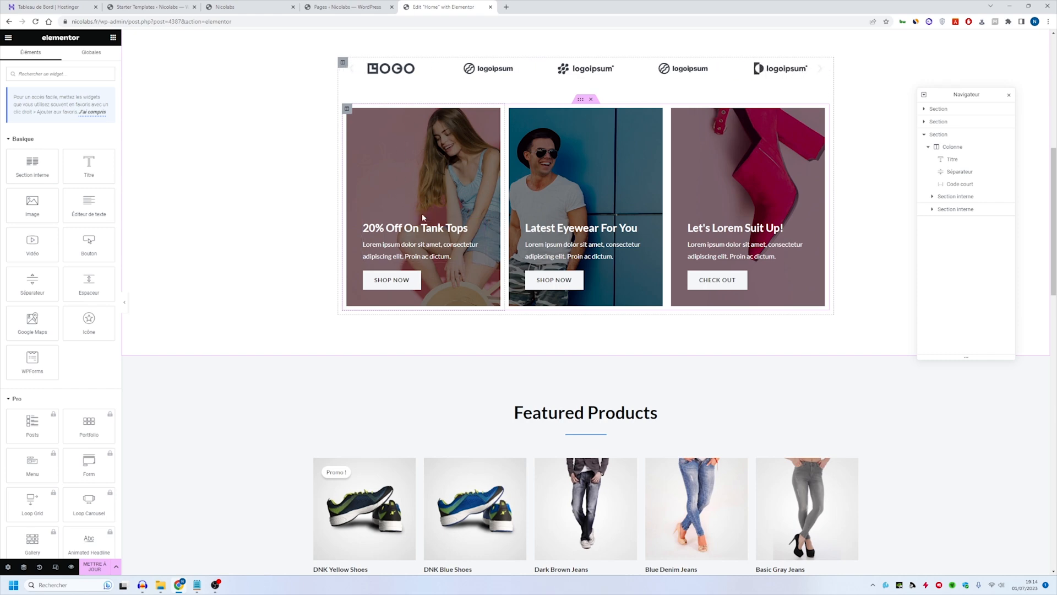
pyautogui.click(430, 238)
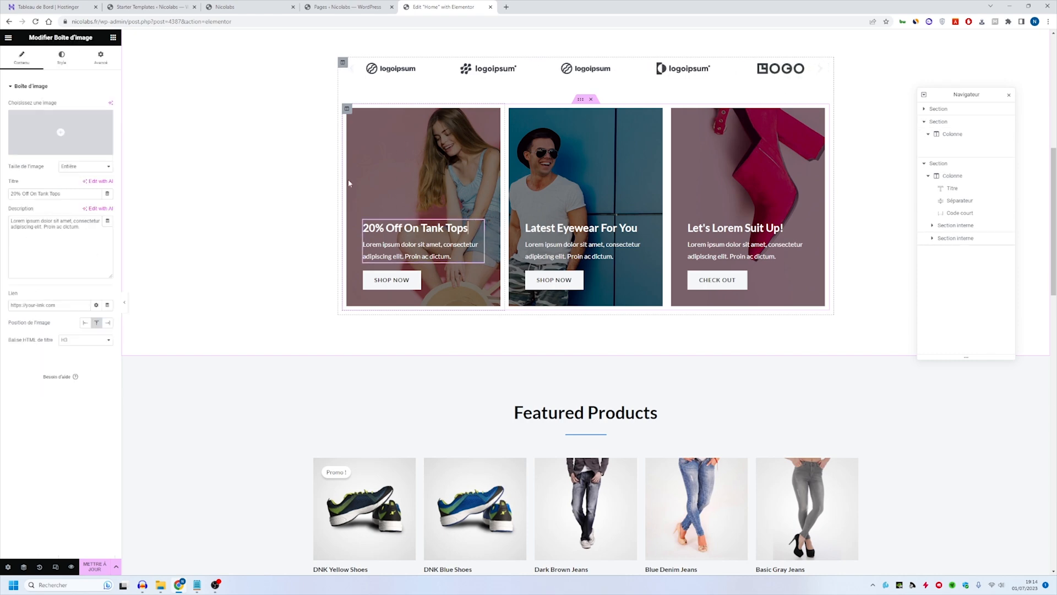
pyautogui.tripleClick(50, 194)
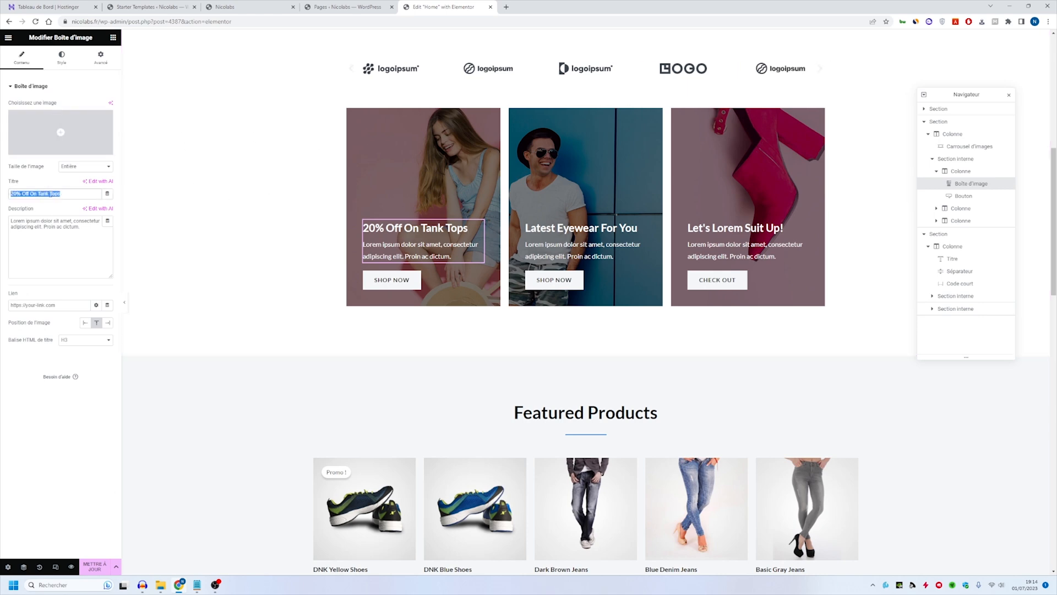
pyautogui.write('Of')
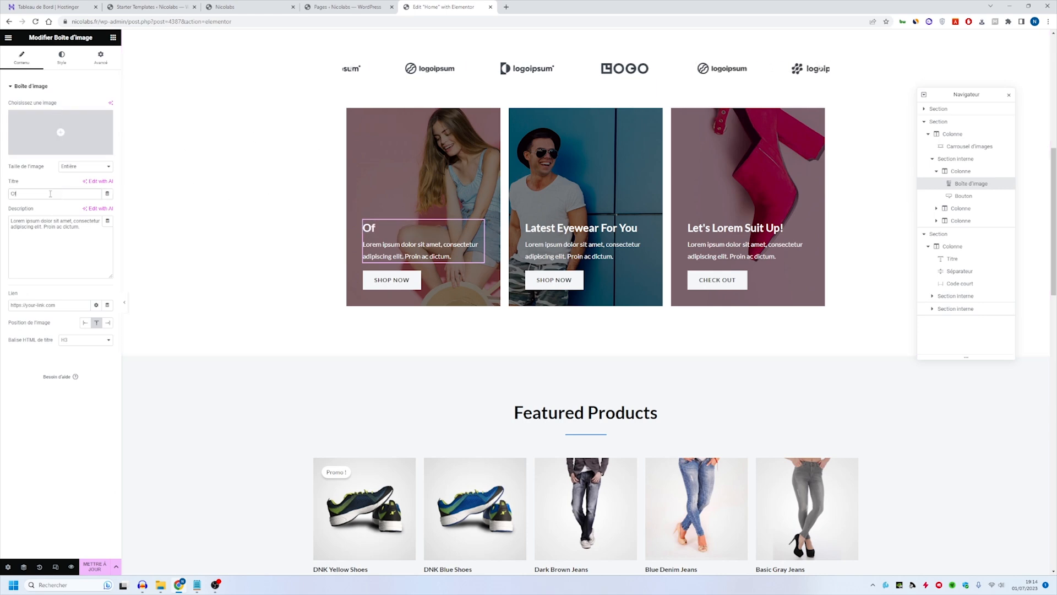
pyautogui.write('fre spé')
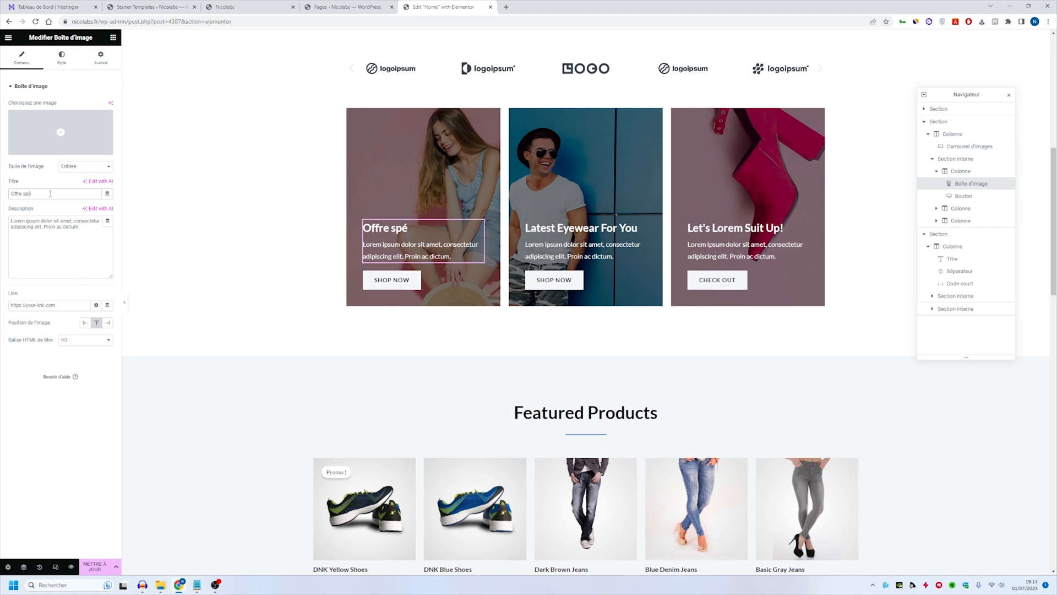
pyautogui.write('ciale')
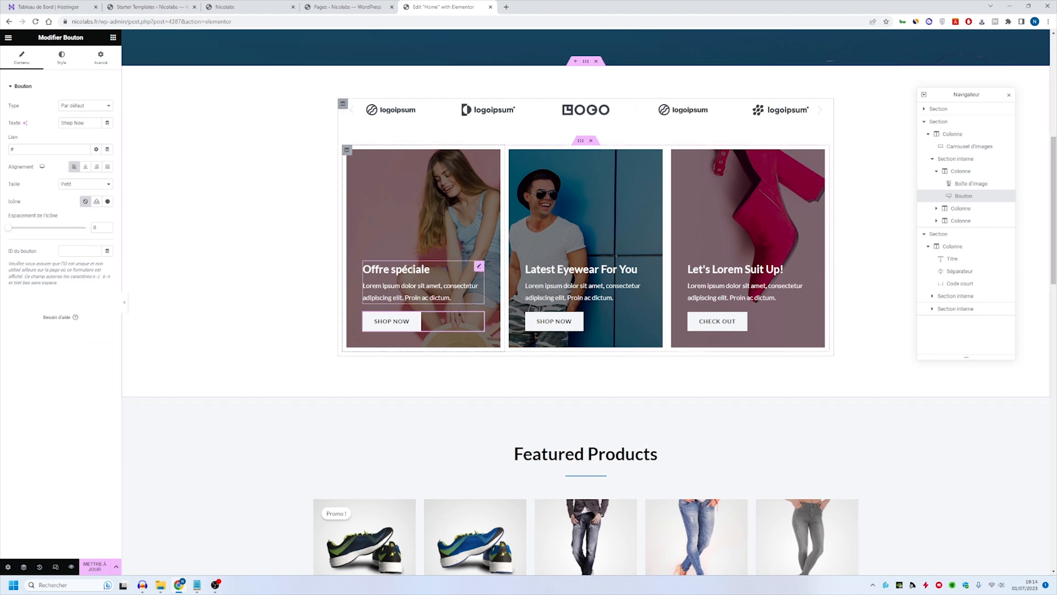
# - Look over the promotional cards and examine the content and style settings of the "Offre spéciale" image box
pyautogui.scroll(4, 397, 254)
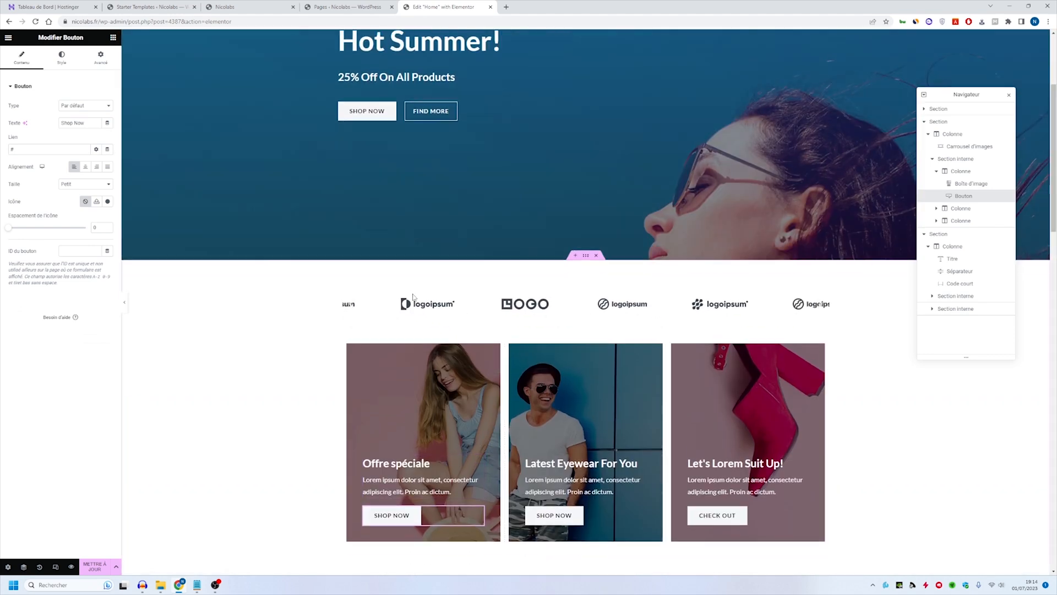
pyautogui.scroll(-3, 412, 293)
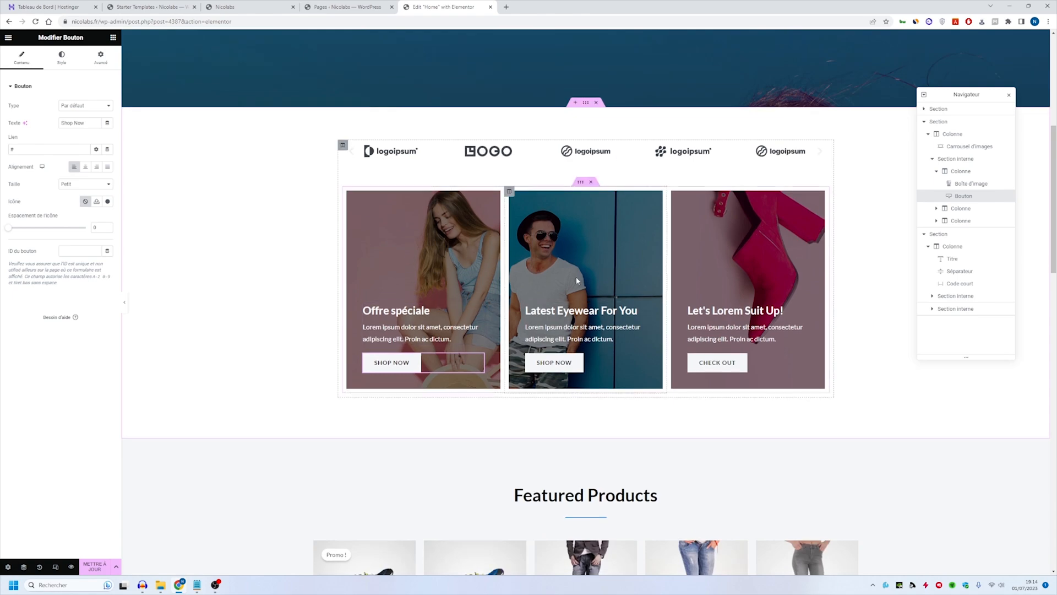
pyautogui.scroll(-6, 516, 222)
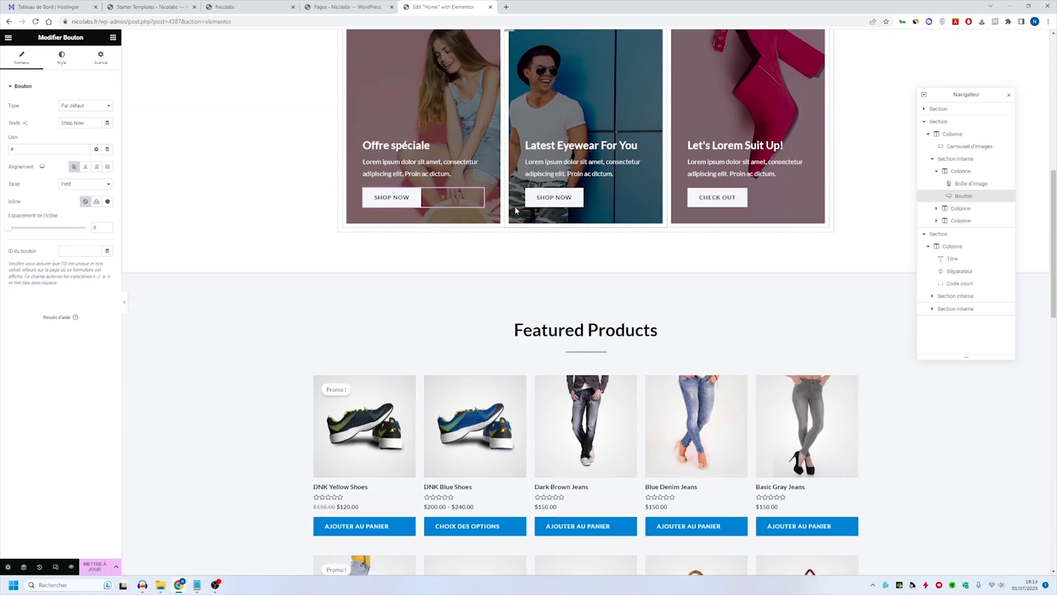
pyautogui.scroll(7, 449, 156)
pyautogui.scroll(1, 450, 157)
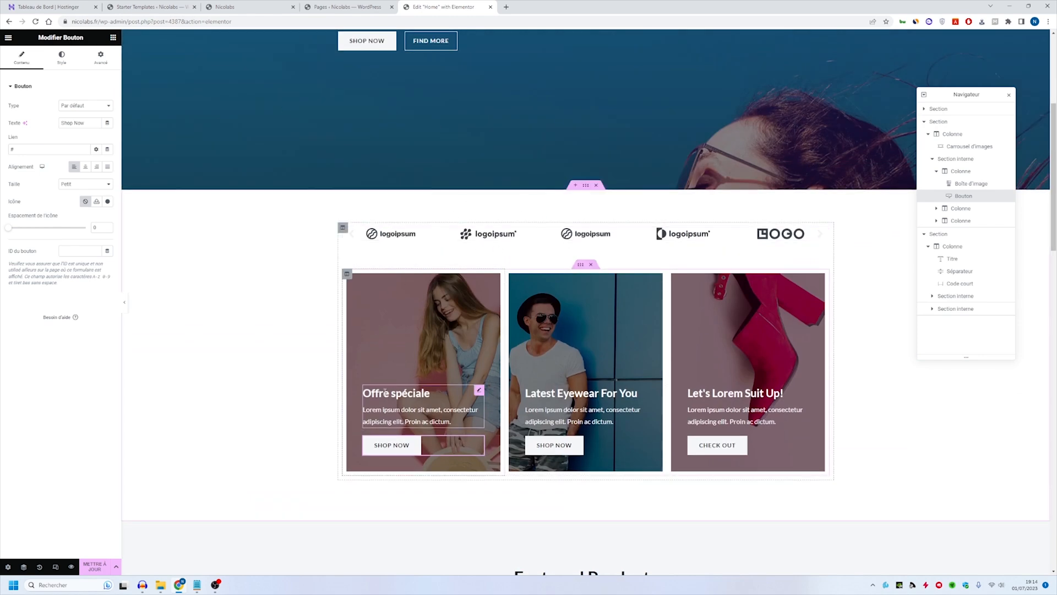
pyautogui.click(405, 392)
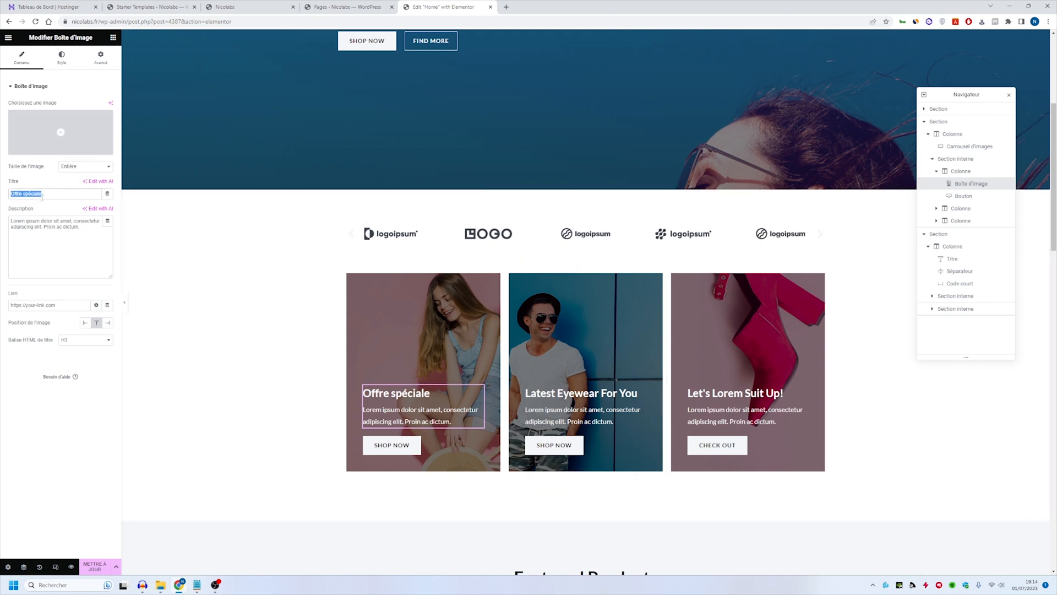
pyautogui.click(89, 230)
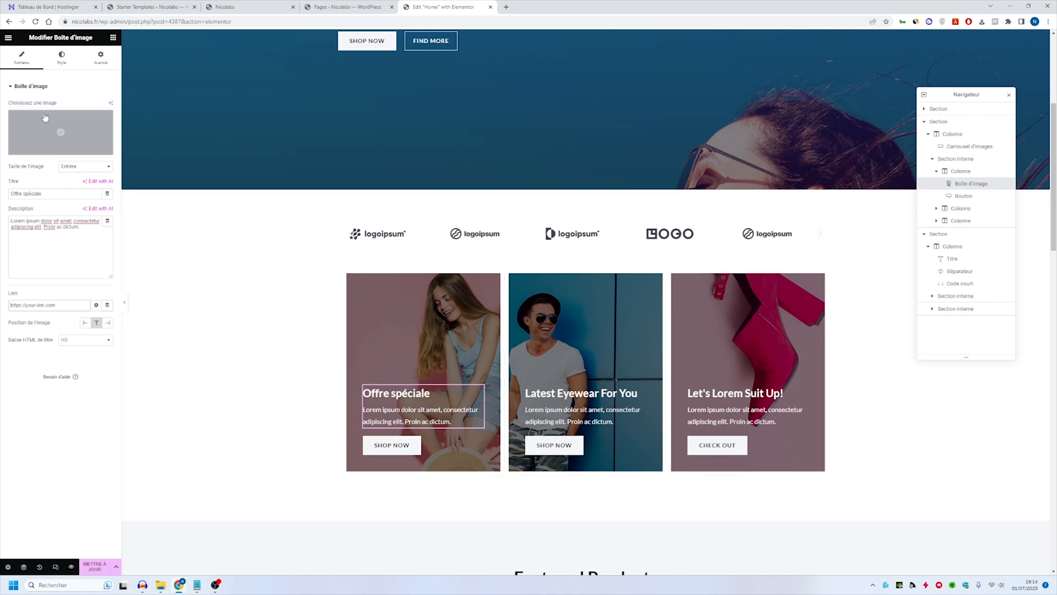
pyautogui.click(62, 59)
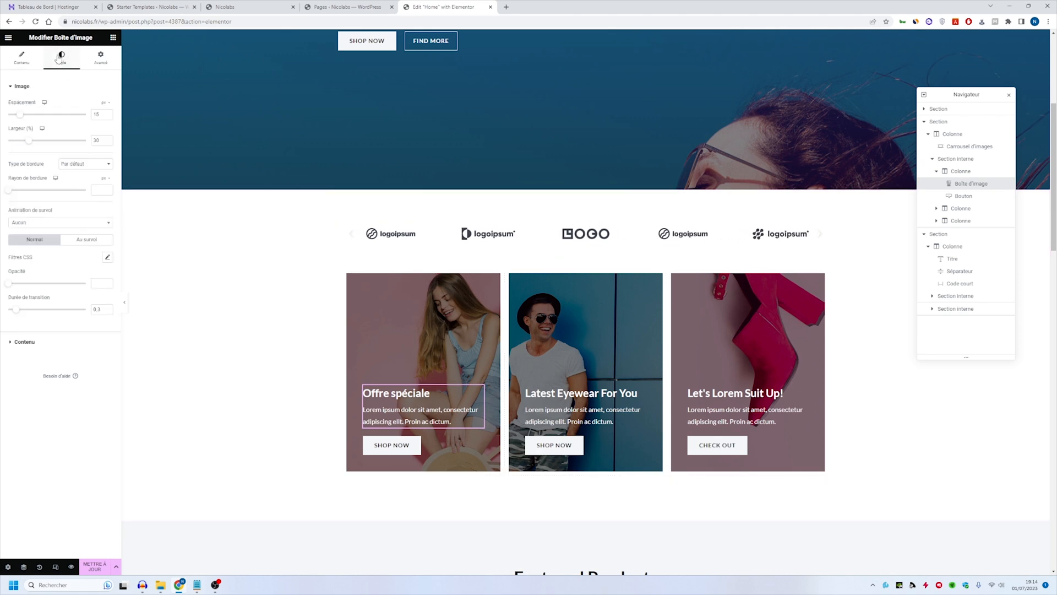
pyautogui.click(25, 58)
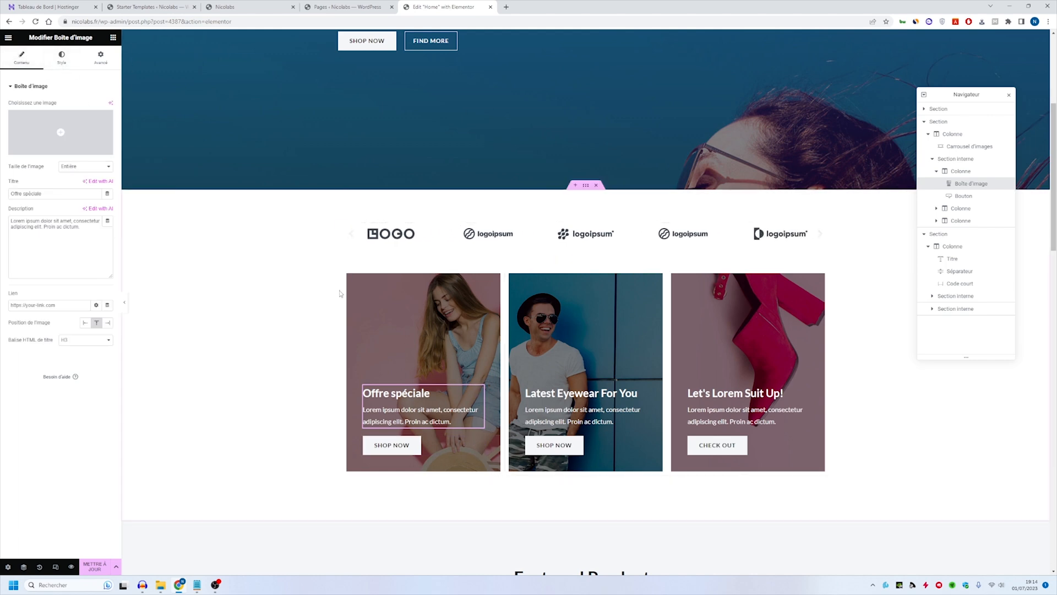
# - Replace the background image of the "Offre spéciale" card's column with product-about-02.jpg from the media library
pyautogui.click(347, 273)
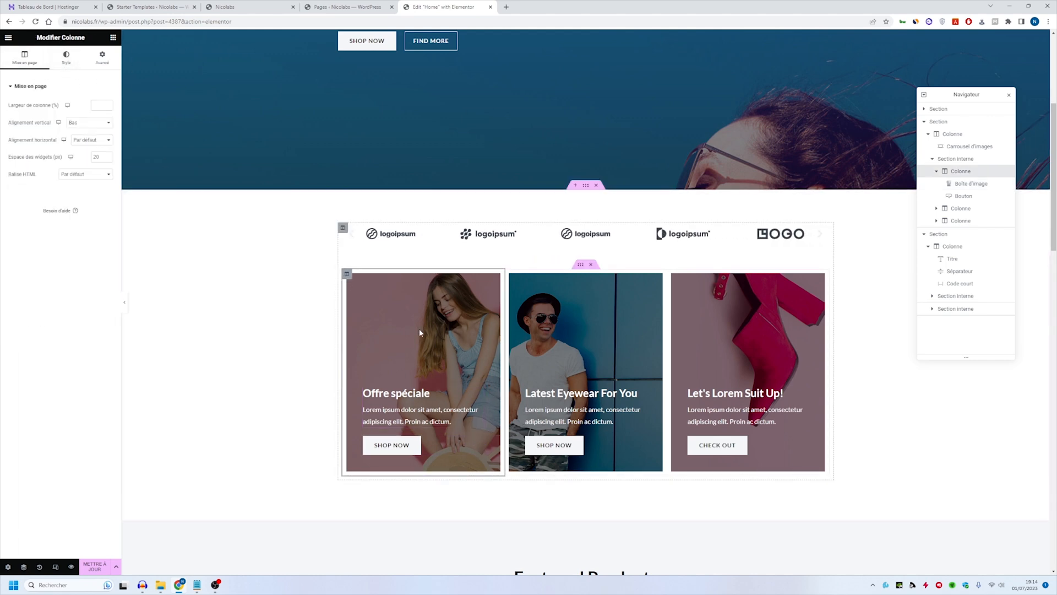
pyautogui.click(81, 65)
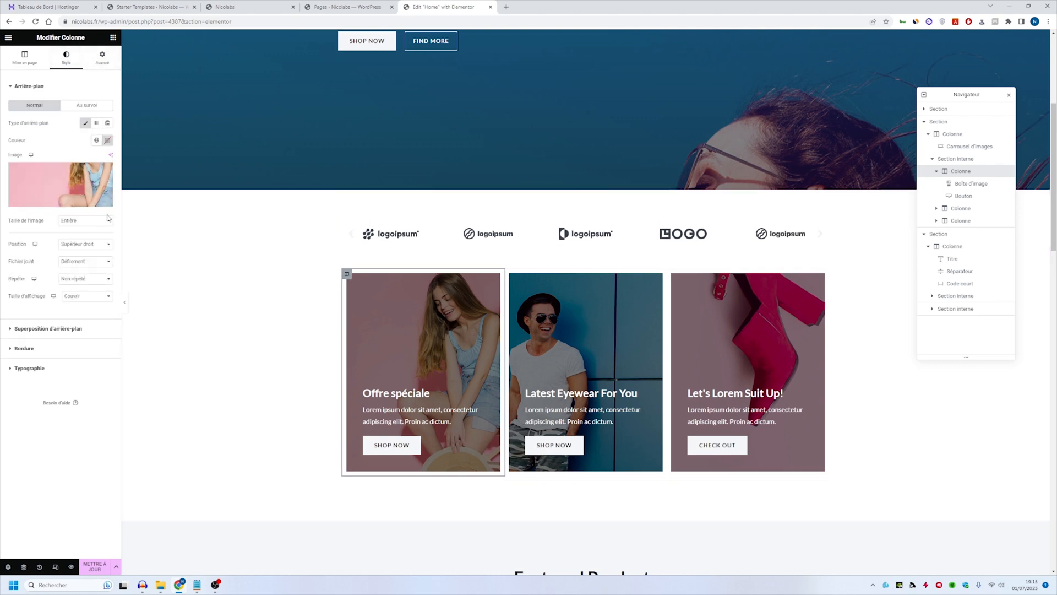
pyautogui.moveTo(70, 183)
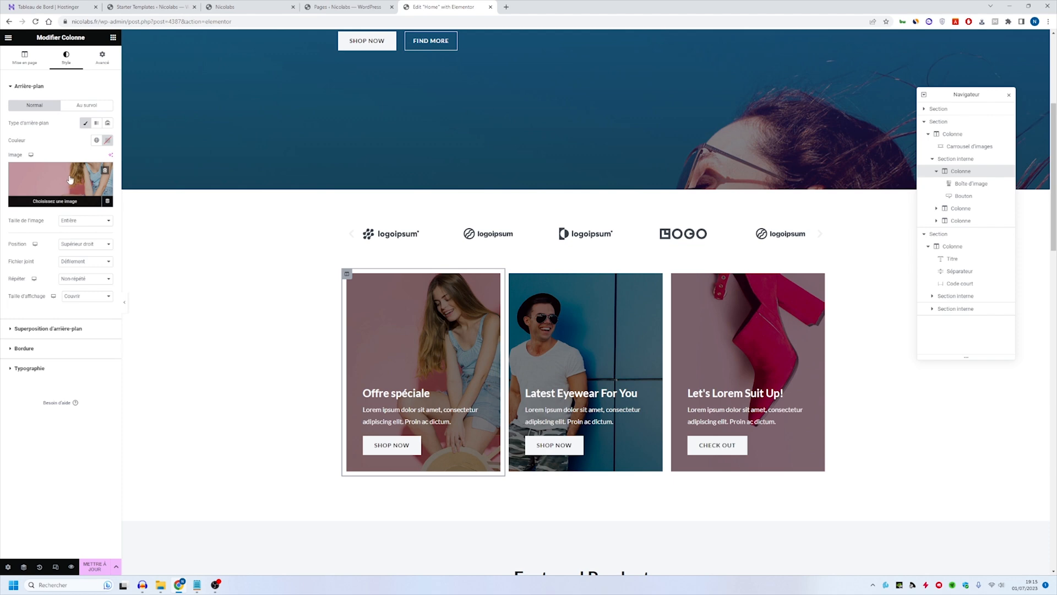
pyautogui.click(67, 181)
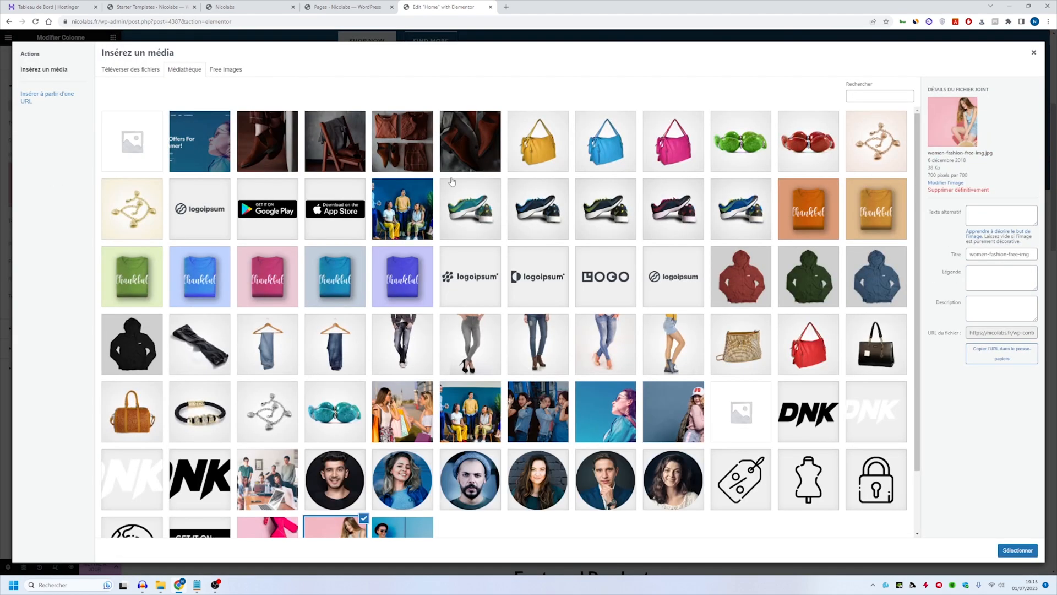
pyautogui.click(426, 143)
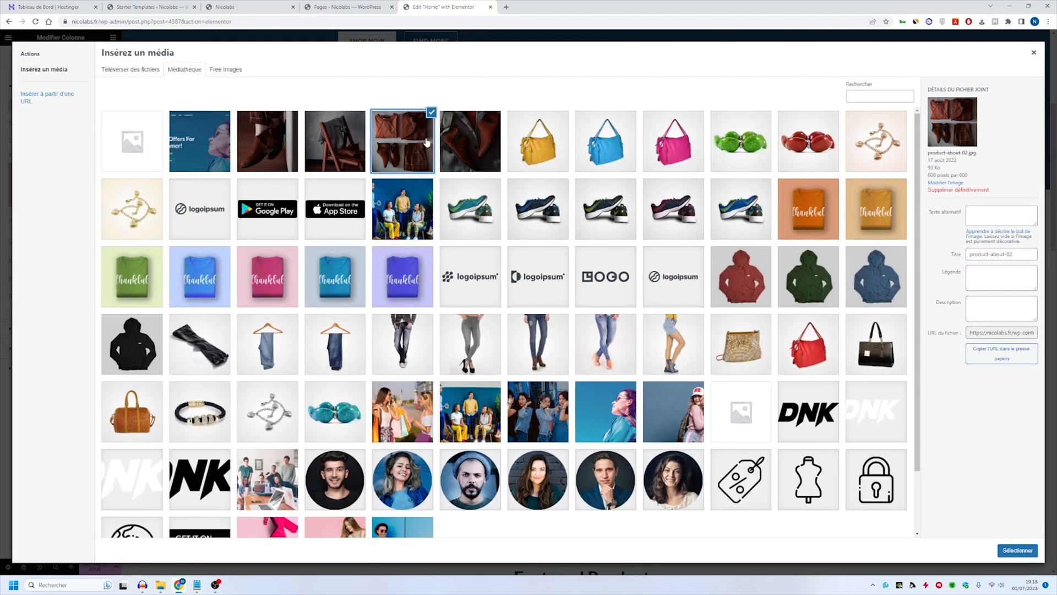
pyautogui.click(1018, 551)
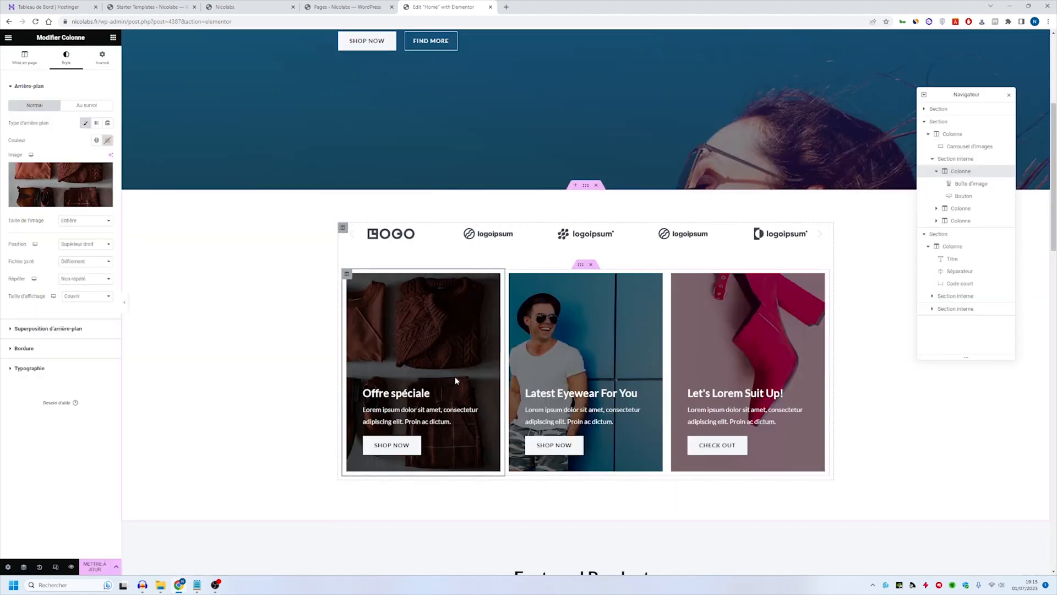
# - Look over the editor menu, the page structure, and the layout settings of the inner section holding the three promotional cards
pyautogui.scroll(-2, 535, 167)
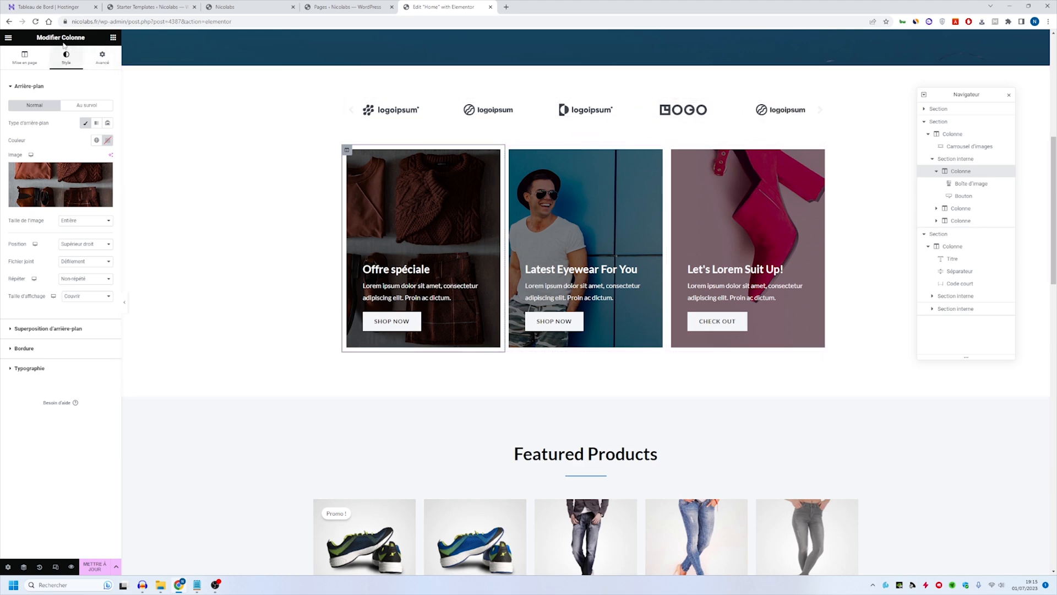
pyautogui.click(8, 37)
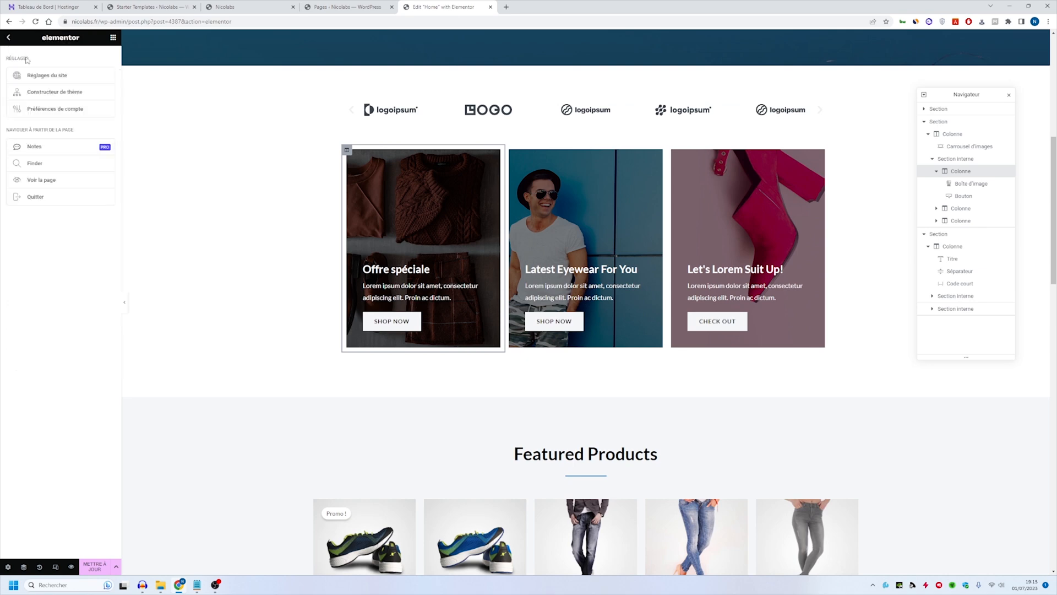
pyautogui.click(8, 37)
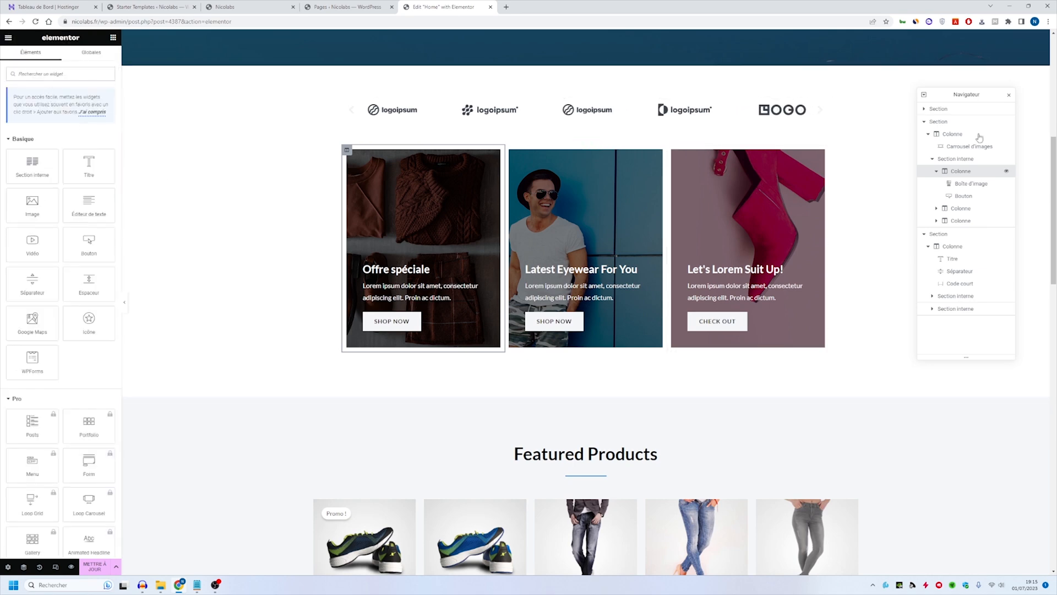
pyautogui.moveTo(956, 96); pyautogui.dragTo(930, 117)
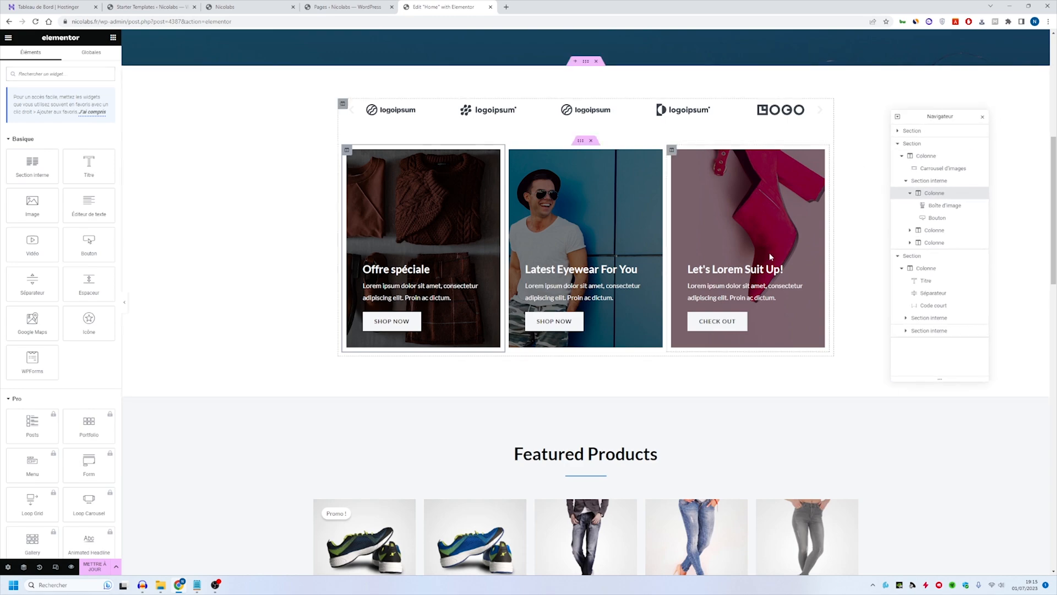
pyautogui.scroll(5, 769, 257)
pyautogui.scroll(-8, 767, 257)
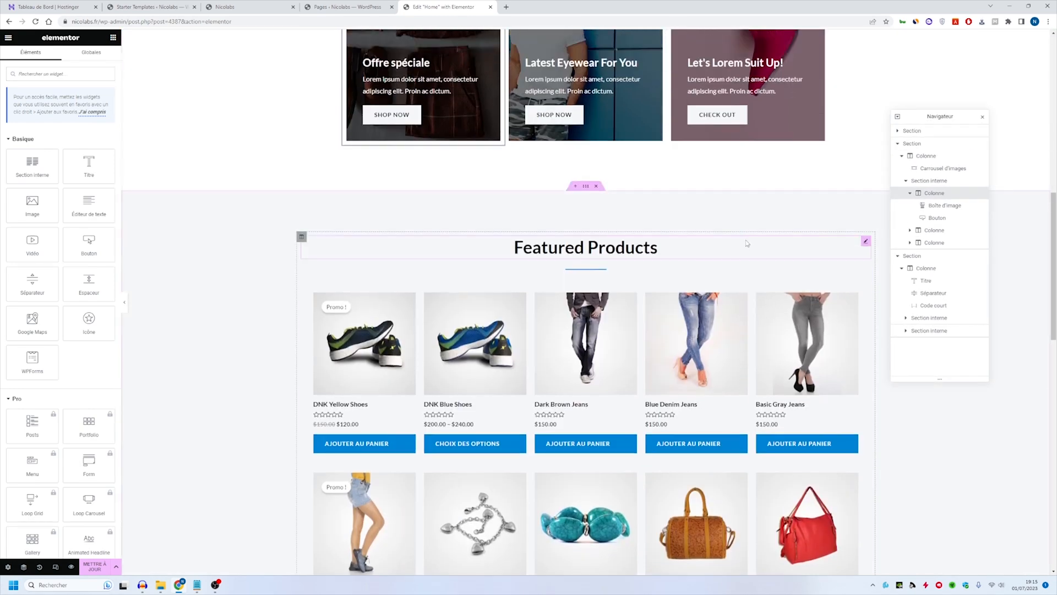
pyautogui.click(948, 193)
pyautogui.click(948, 182)
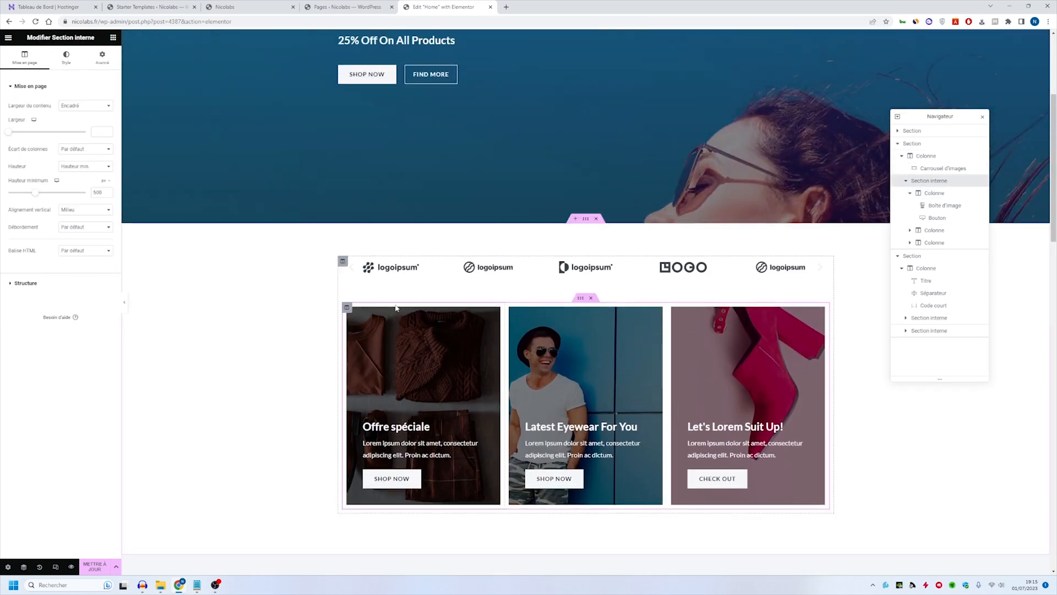
pyautogui.scroll(-7, 396, 309)
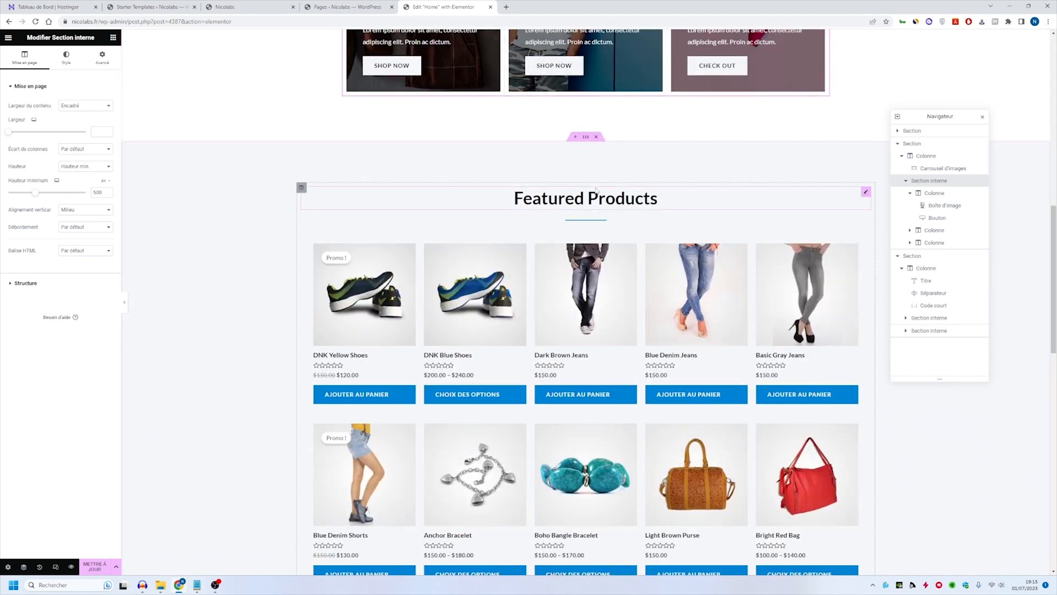
pyautogui.scroll(6, 562, 206)
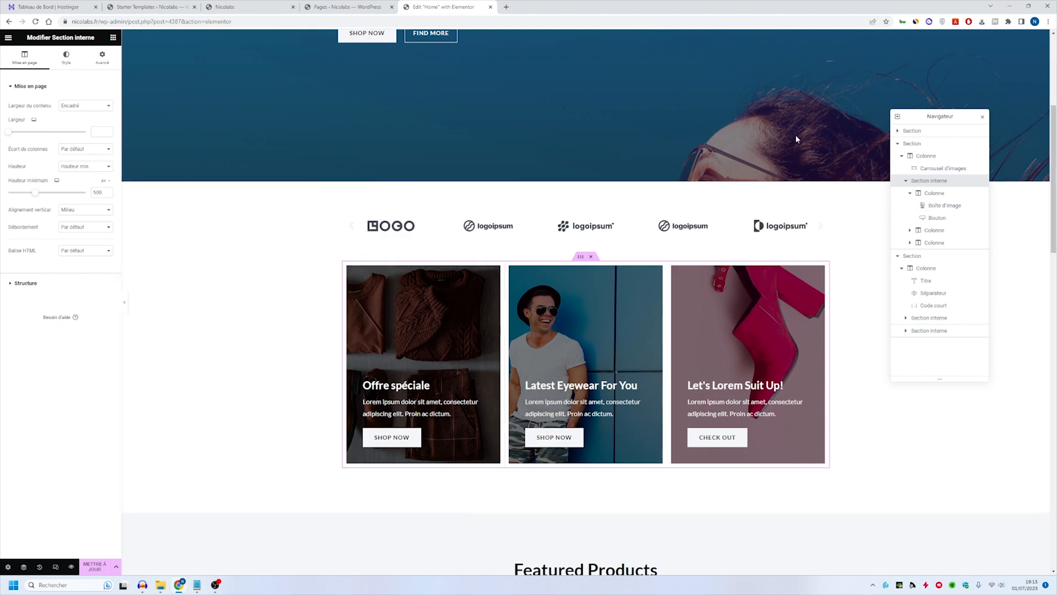
pyautogui.scroll(-7, 742, 138)
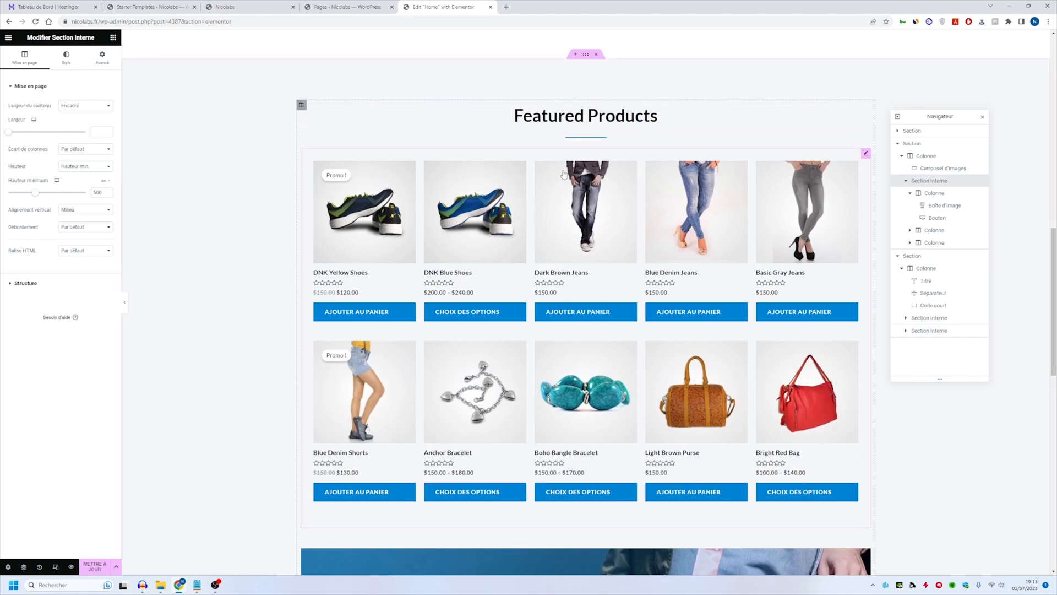
pyautogui.scroll(2, 578, 185)
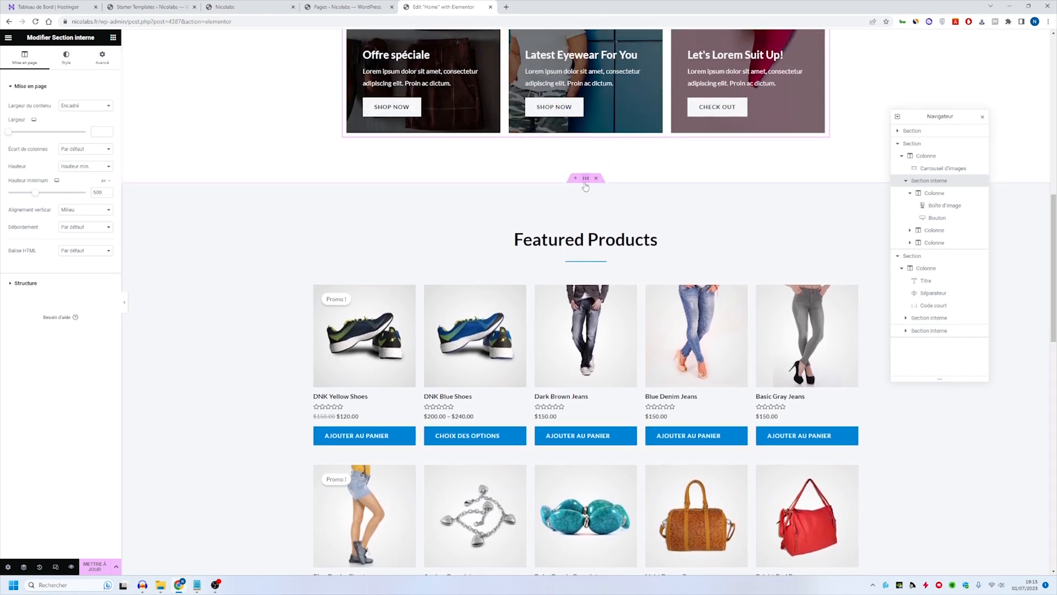
# - Try full-width content on the Featured Products section, and return its content width to boxed (Encadré)
pyautogui.click(585, 184)
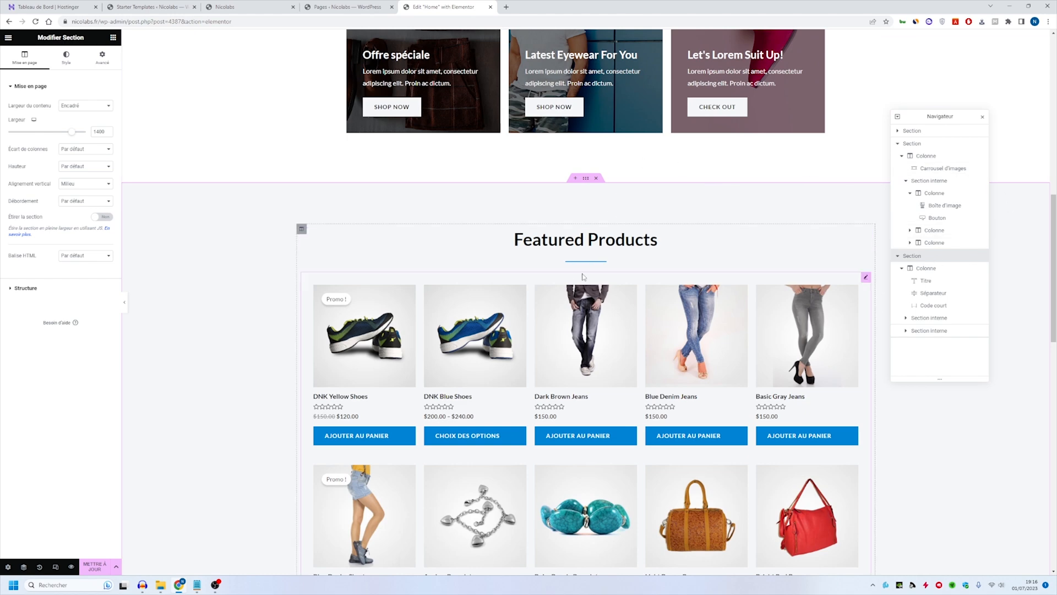
pyautogui.scroll(-2, 655, 220)
pyautogui.scroll(-1, 655, 220)
pyautogui.scroll(3, 604, 181)
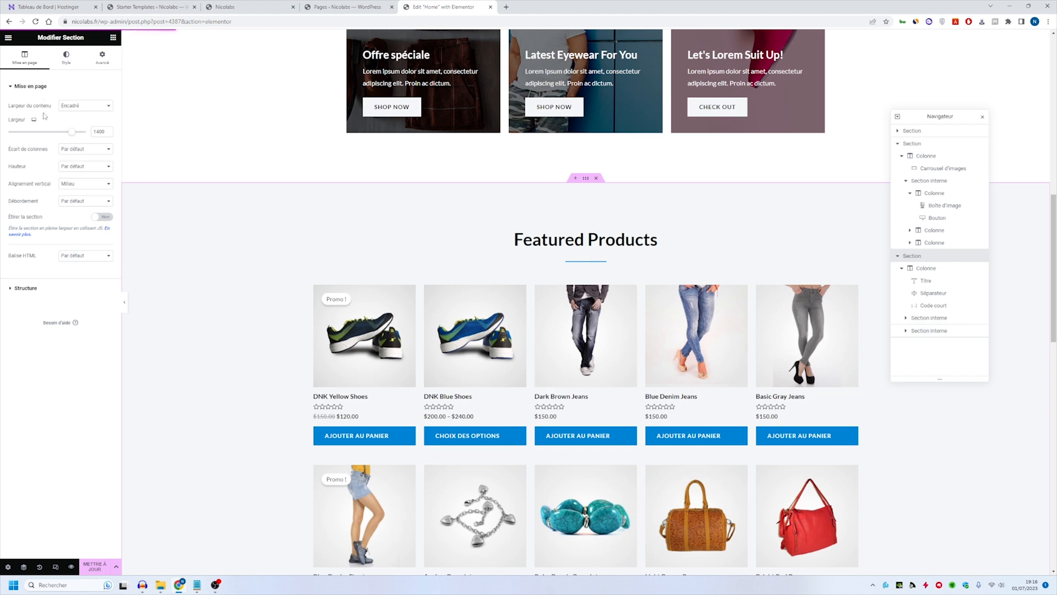
pyautogui.click(74, 110)
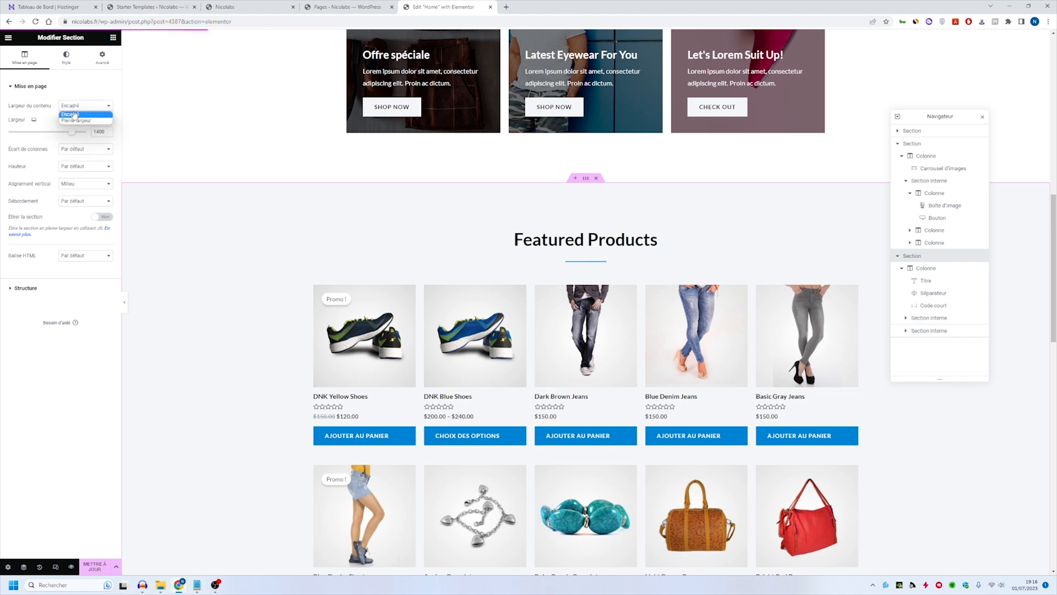
pyautogui.click(73, 121)
pyautogui.scroll(-5, 528, 223)
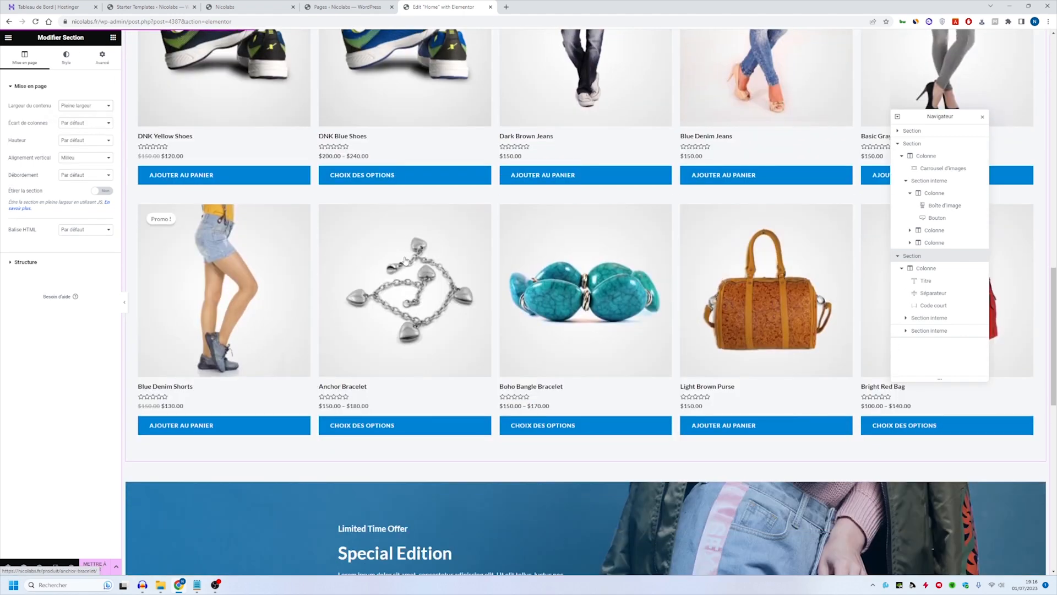
pyautogui.scroll(4, 405, 260)
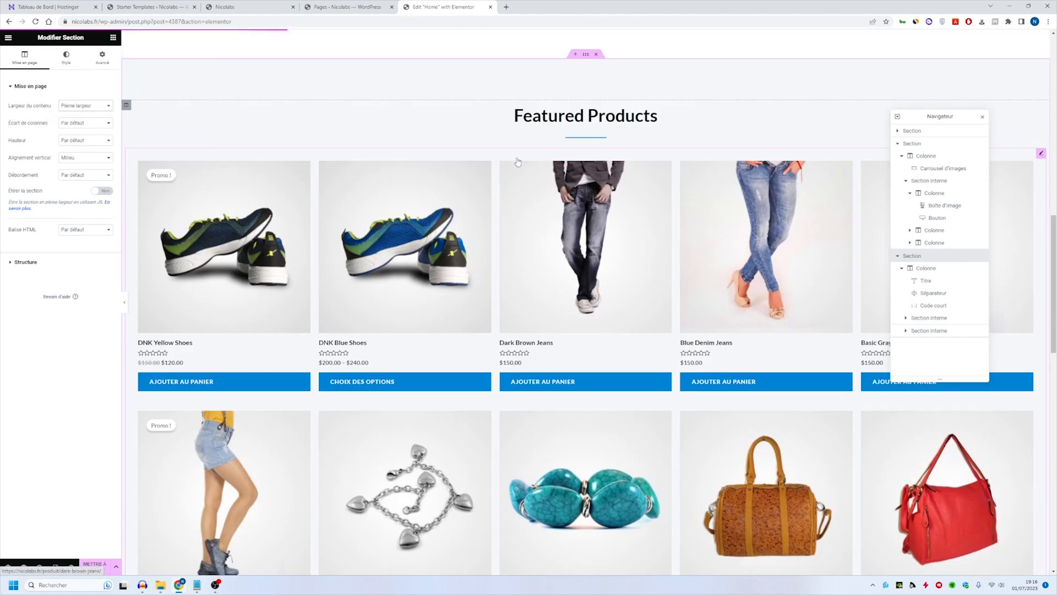
pyautogui.click(74, 105)
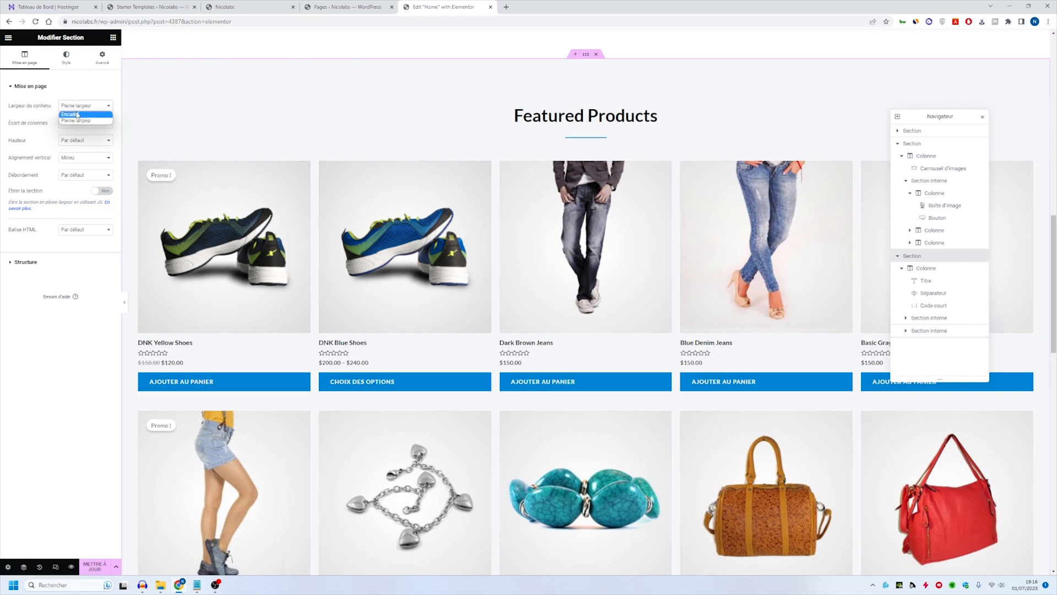
pyautogui.click(74, 113)
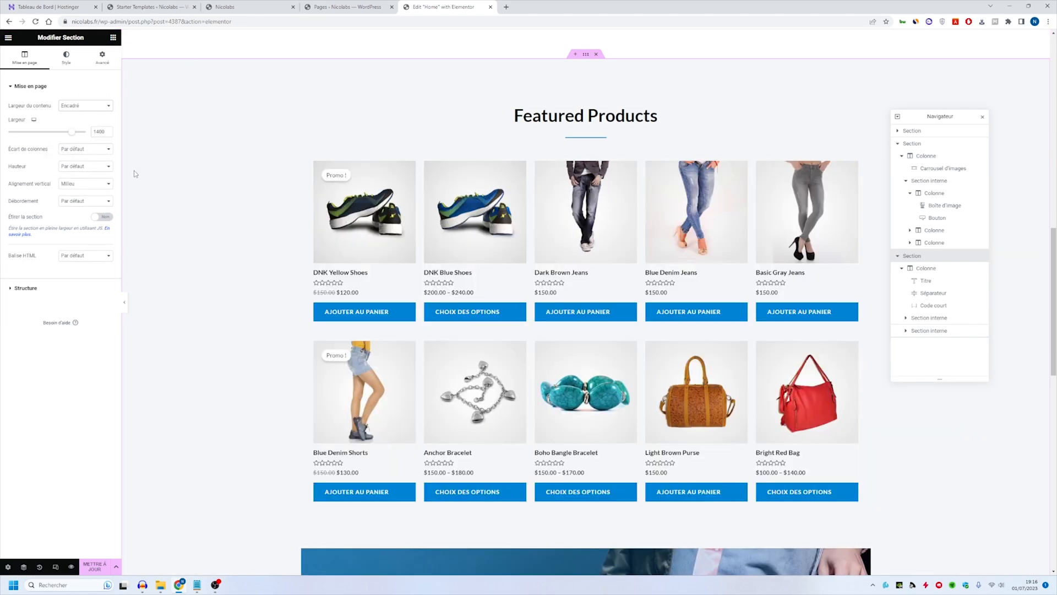
# - Replace the hero heading "Raining Offers For Hot Summer!" with "Boutique en ligne"
pyautogui.scroll(12, 134, 170)
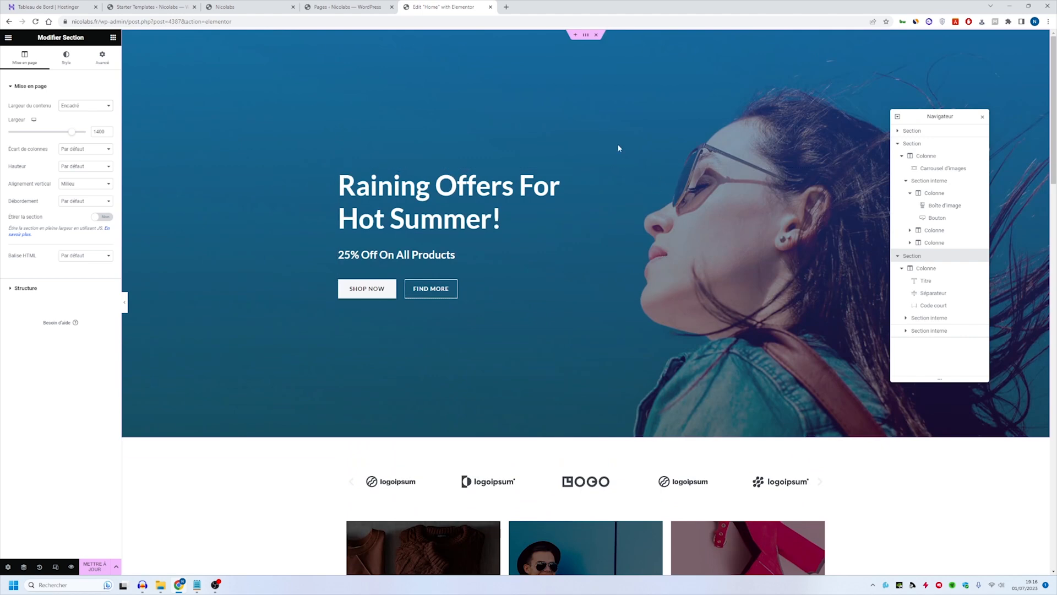
pyautogui.click(353, 187)
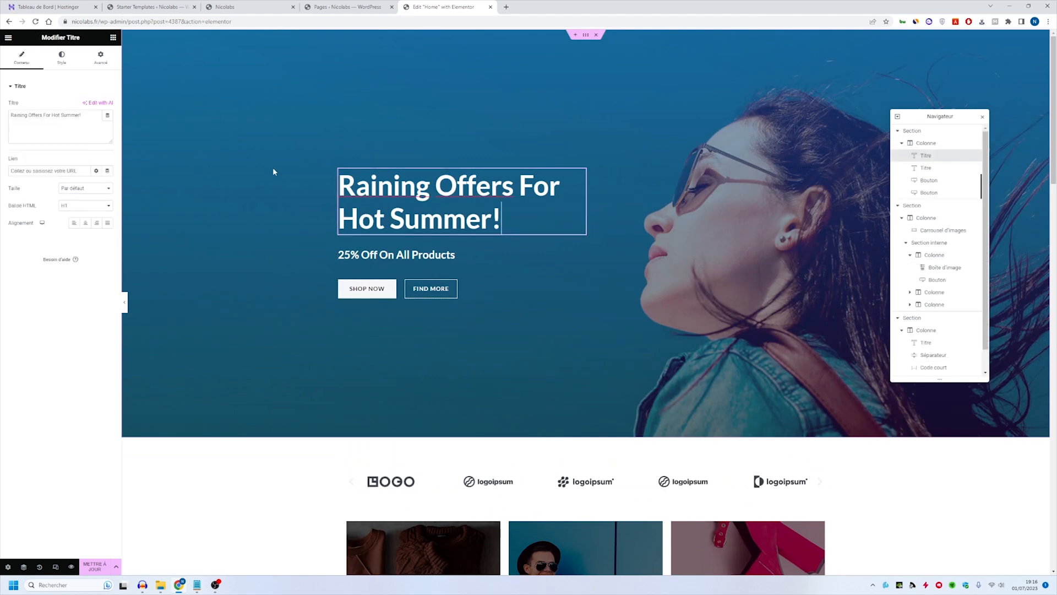
pyautogui.tripleClick(58, 118)
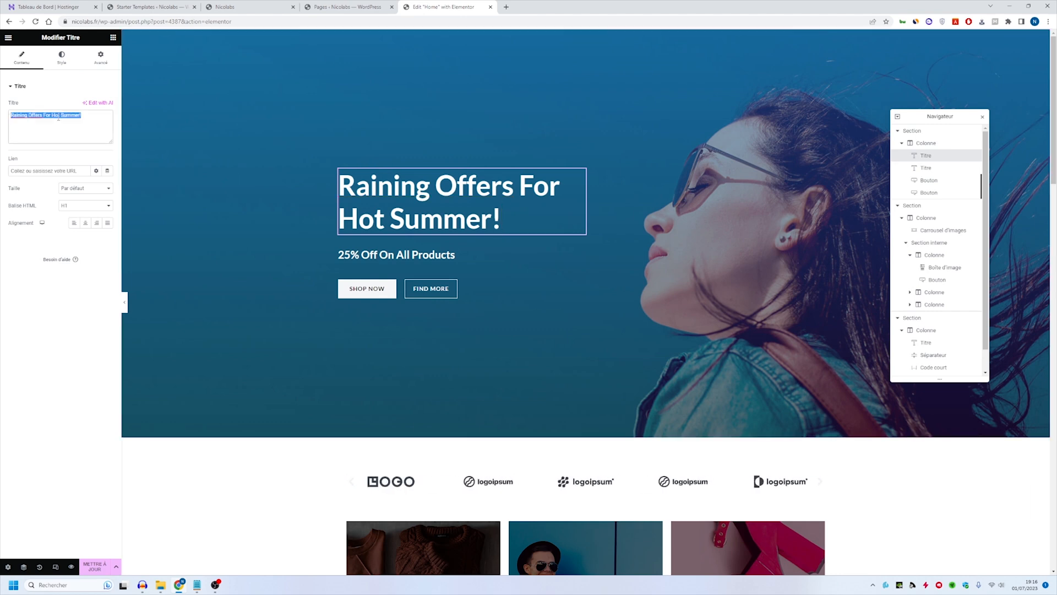
pyautogui.write('Boutique en ligne')
# - Change the hero subheading to "25% sur notre gamme de Tee-shirt"
pyautogui.click(396, 223)
pyautogui.tripleClick(58, 115)
pyautogui.write('25% sur notre gamme de Teeshirt')
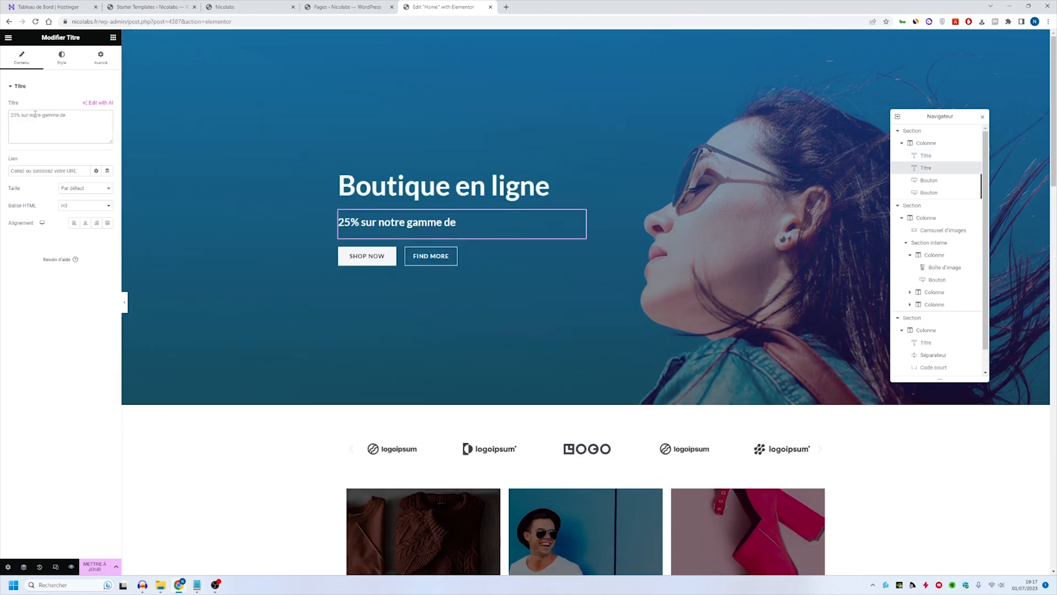
pyautogui.click(75, 116)
pyautogui.write('-')
# - Relabel the hero's "Shop Now" button as "Boutique" and its "Find More" button as "A propos de nous"
pyautogui.click(367, 256)
pyautogui.tripleClick(73, 121)
pyautogui.write('Boutique')
pyautogui.click(430, 256)
# - Change the title of the "Latest Eyewear For You" promotional card to "Homme"
pyautogui.scroll(-5, 550, 330)
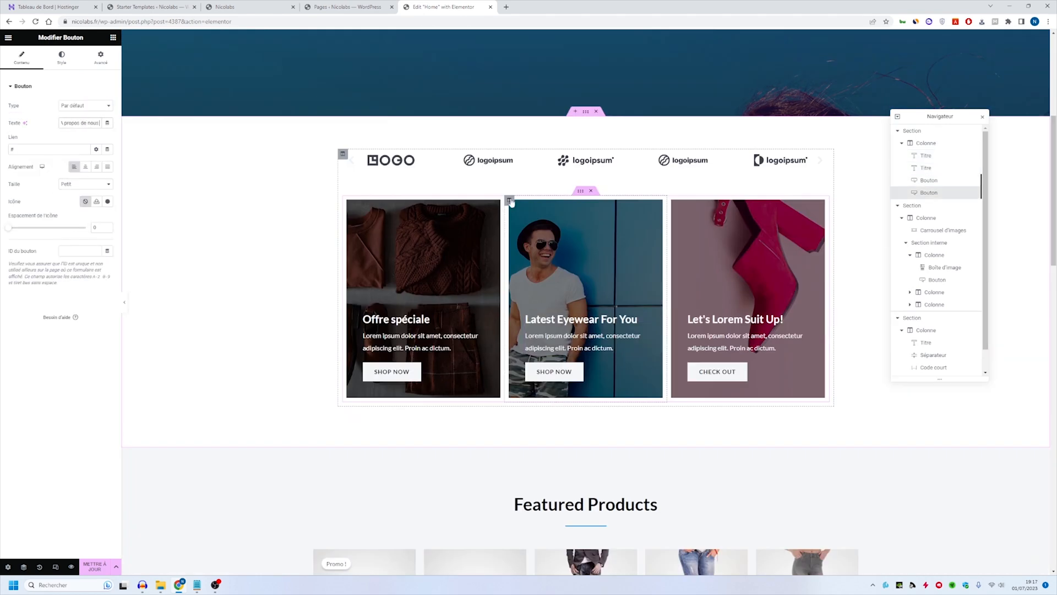
pyautogui.click(581, 331)
pyautogui.tripleClick(44, 195)
pyautogui.write('Homme')
# - Replace the "Offre spéciale" card's column background with women-fashion-free-img.jpg from the media library
pyautogui.click(423, 332)
pyautogui.click(60, 187)
pyautogui.click(335, 474)
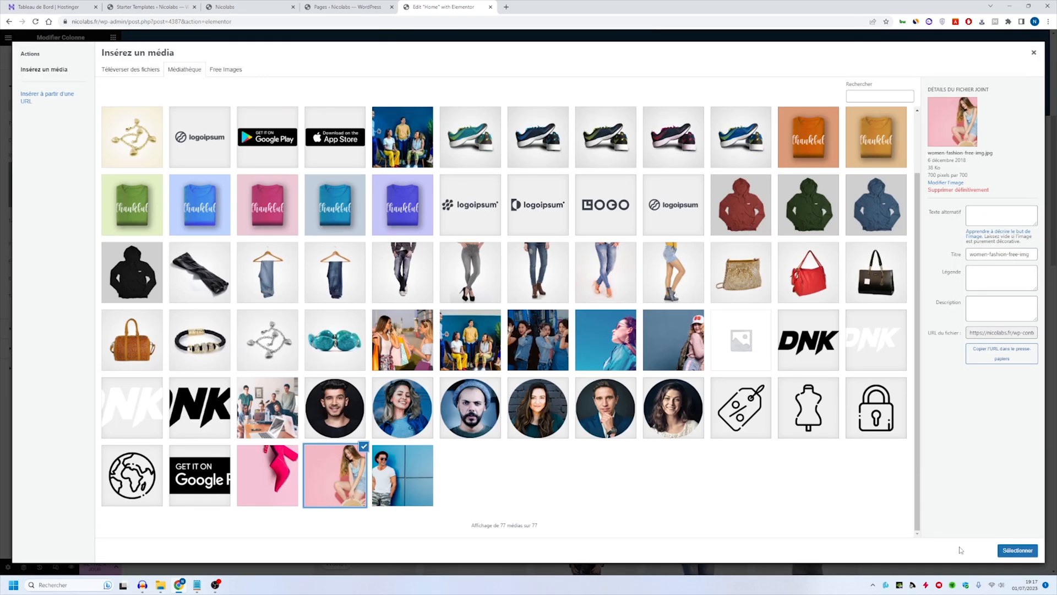
pyautogui.click(1017, 550)
# - Retitle the "Offre spéciale" card as "Femme" and the "Let's Lorem Suit Up!" card as "Promotions"
pyautogui.click(423, 331)
pyautogui.tripleClick(50, 194)
pyautogui.write('Femme')
pyautogui.click(746, 332)
pyautogui.tripleClick(50, 193)
# - Change the "Featured Products" section heading to "Nouveautés"
pyautogui.scroll(-6, 586, 330)
pyautogui.click(585, 173)
pyautogui.write('Nouveautés')
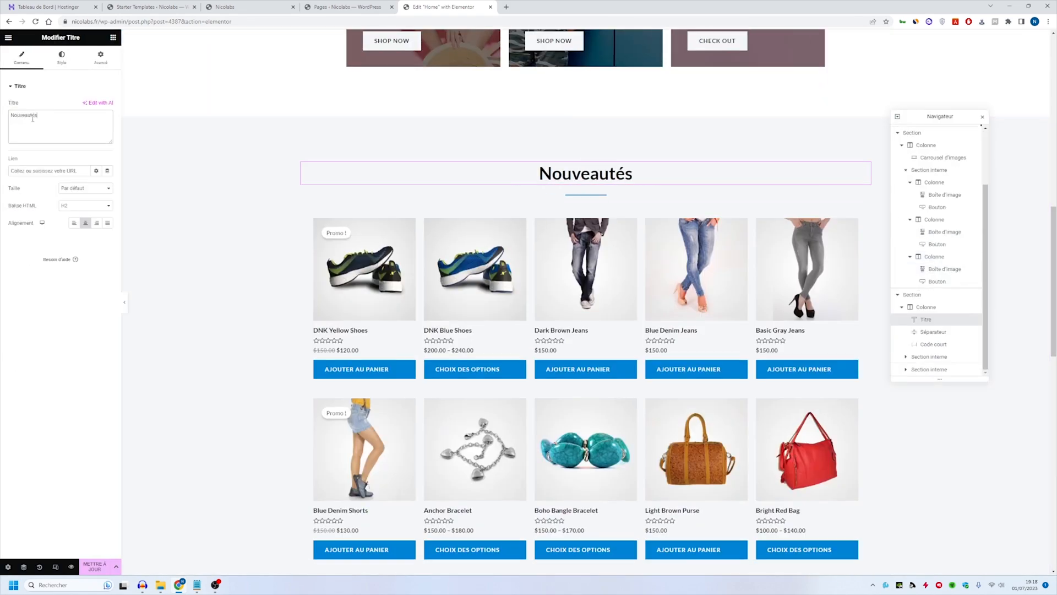
# - Change the Special Edition banner's small title to "Promotions" and its main heading to "Edition Spéciale"
pyautogui.scroll(-7, 550, 330)
pyautogui.click(416, 280)
pyautogui.tripleClick(52, 114)
pyautogui.write('Promotions')
pyautogui.click(415, 312)
pyautogui.write('e')
# - Delete the T-shirt discount code line from the "Edition Spéciale" banner and relabel its button as "Boutique"
pyautogui.click(435, 358)
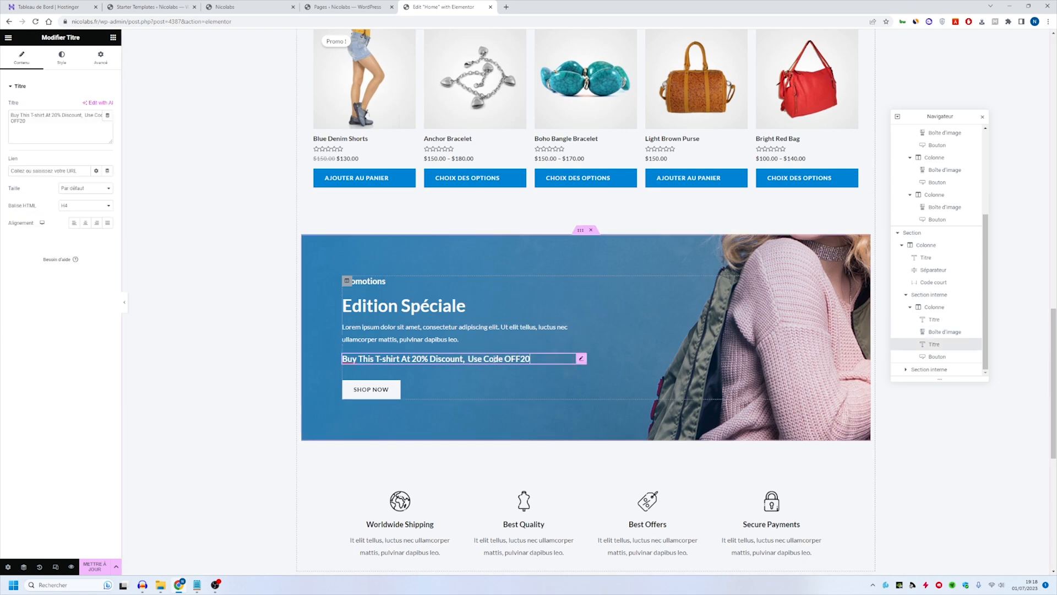
pyautogui.click(371, 368)
pyautogui.write('Boutique')
# - Retitle the "Worldwide Shipping" feature box as "Livraison gratuite" and the "Best Quality" box as "Qualité"
pyautogui.scroll(-3, 400, 358)
pyautogui.click(399, 340)
pyautogui.write('Livraison gratuite')
pyautogui.click(524, 341)
pyautogui.write('Qualité')
pyautogui.moveTo(39, 193); pyautogui.dragTo(200, 205)
# - Retitle the "Best Offers" feature box as "Meilleures offres" and the "Secure Payments" box as "Paiements sécurisés"
pyautogui.click(648, 341)
pyautogui.write('Meilleures offres')
pyautogui.click(771, 340)
pyautogui.moveTo(50, 193); pyautogui.dragTo(2, 197)
pyautogui.write('Paiements sécurisés')
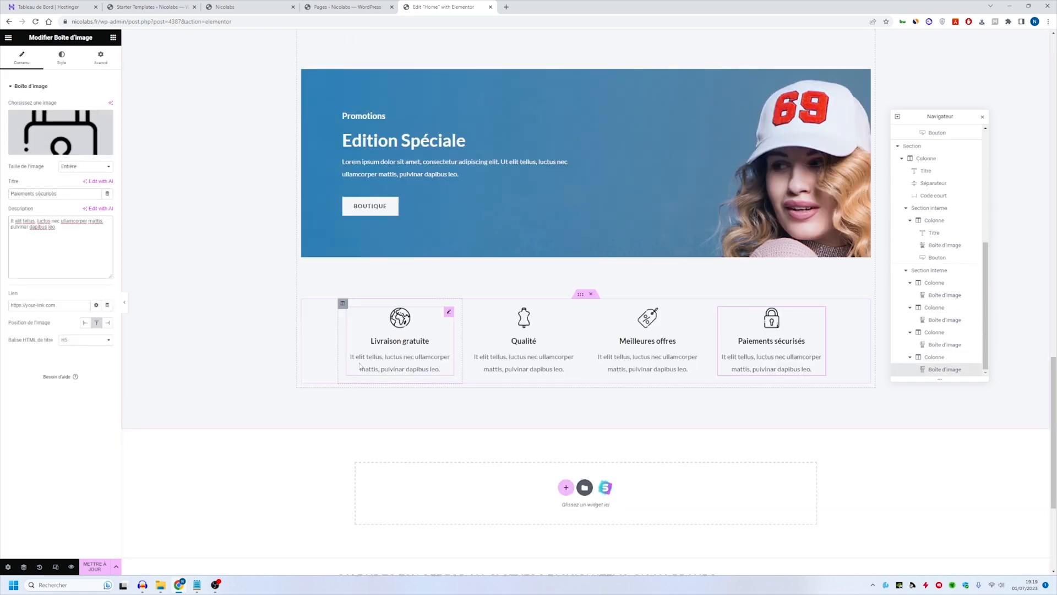
# - Review the edited Home page from the hero to the footer, checking the translated headings, cards, banner and feature boxes
pyautogui.scroll(8, 424, 366)
pyautogui.scroll(-4, 424, 366)
pyautogui.scroll(15, 424, 366)
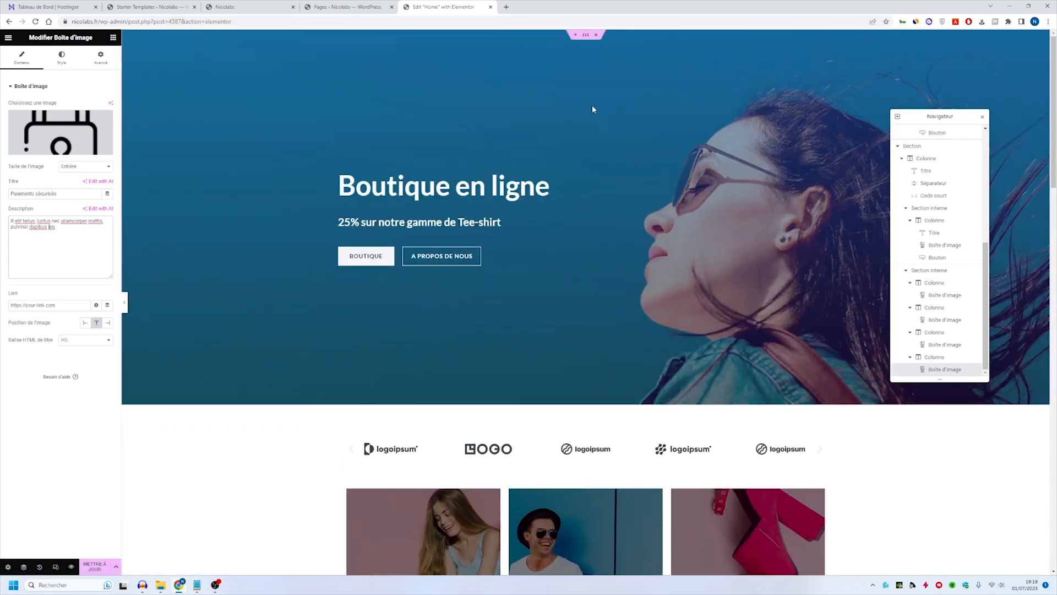
pyautogui.scroll(-7, 505, 101)
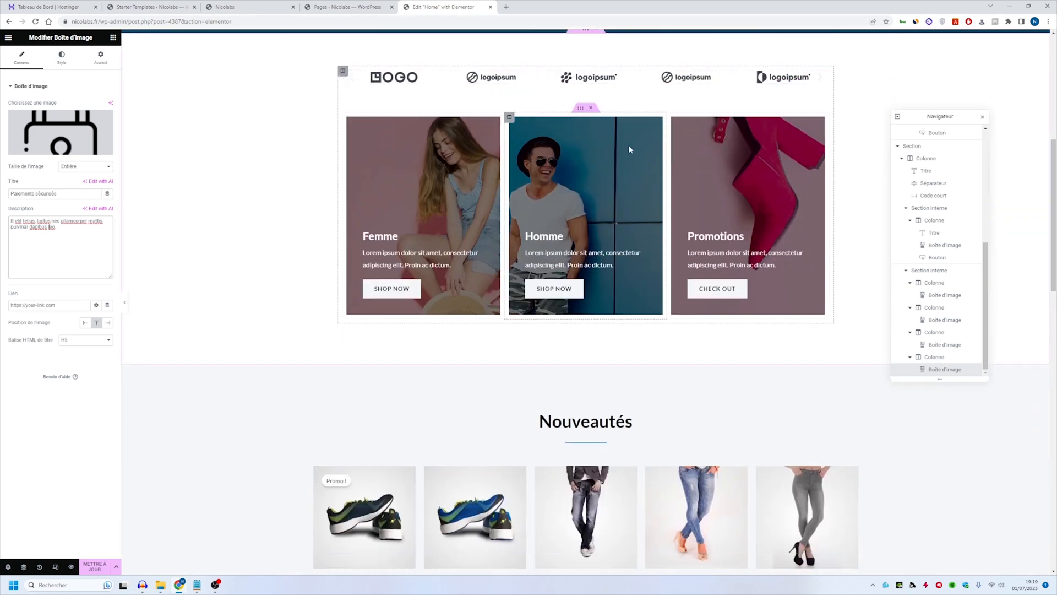
pyautogui.scroll(-13, 647, 220)
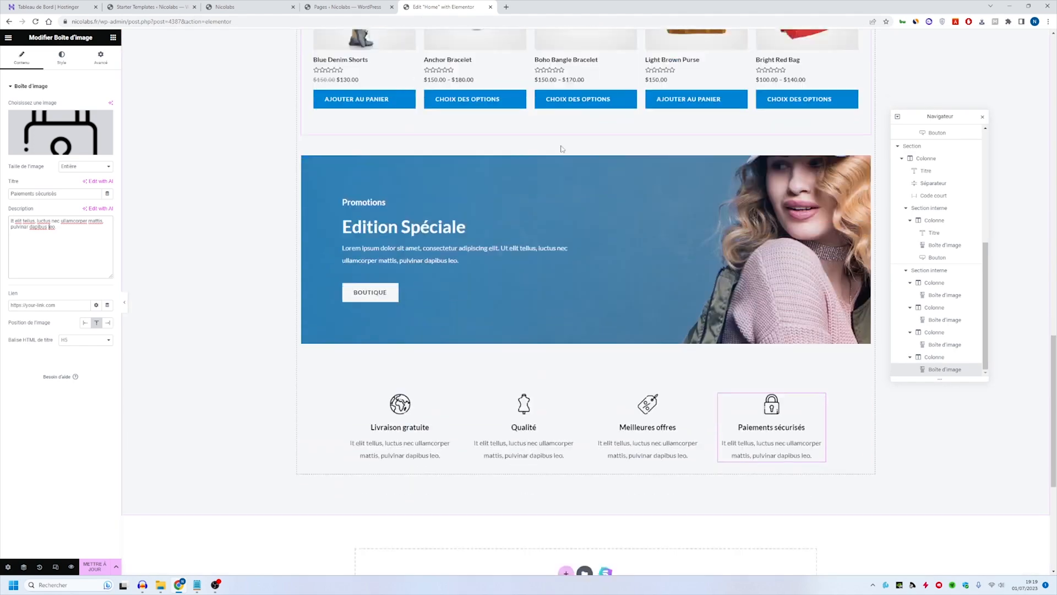
pyautogui.scroll(-3, 380, 165)
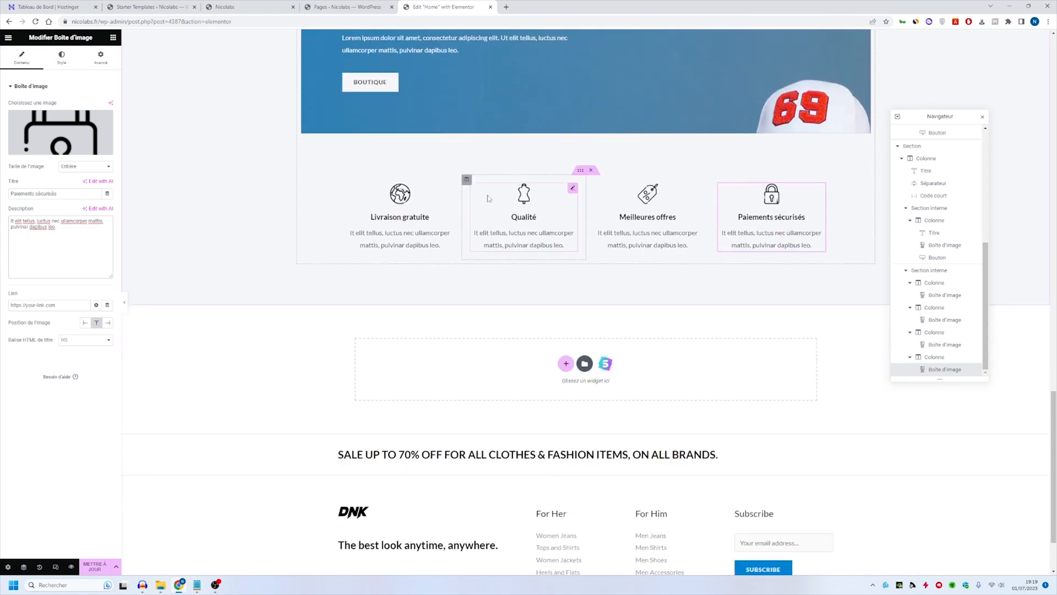
pyautogui.scroll(5, 398, 257)
pyautogui.scroll(17, 398, 258)
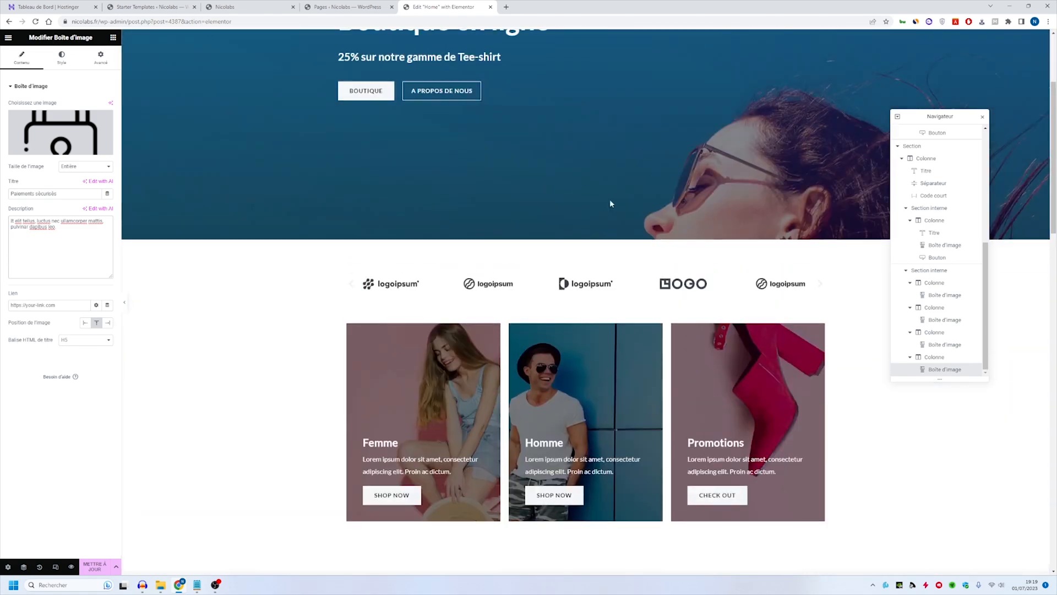
pyautogui.scroll(-20, 499, 258)
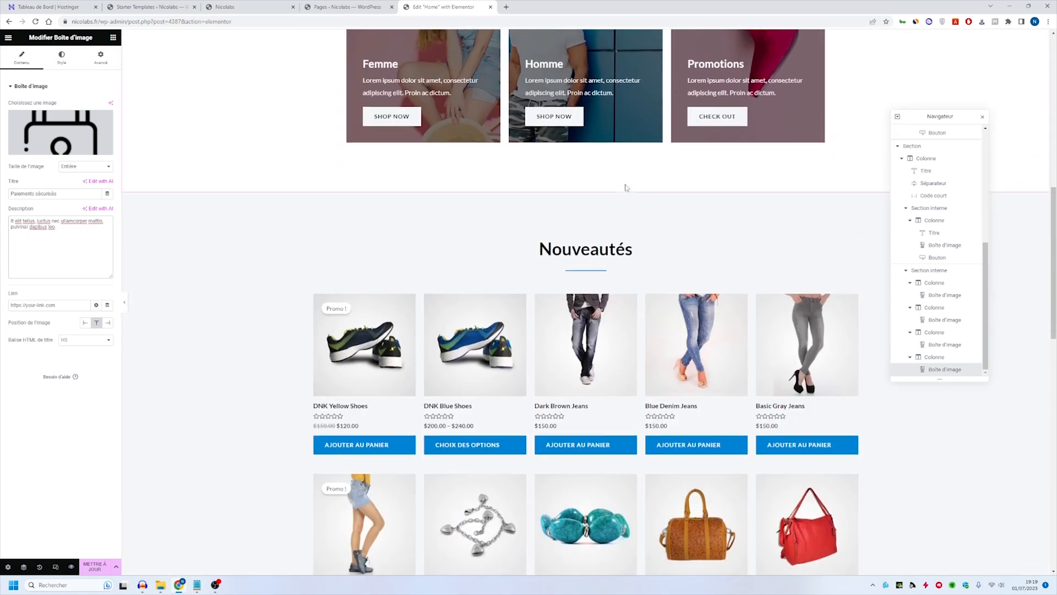
pyautogui.scroll(10, 576, 195)
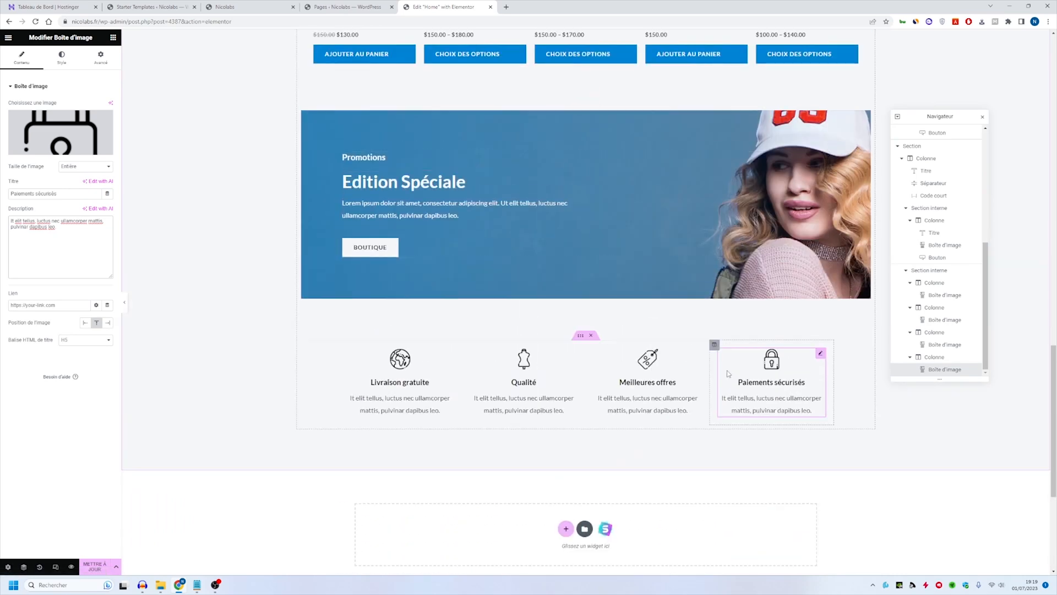
# - Update the Home page to save the edits
pyautogui.scroll(10, 388, 245)
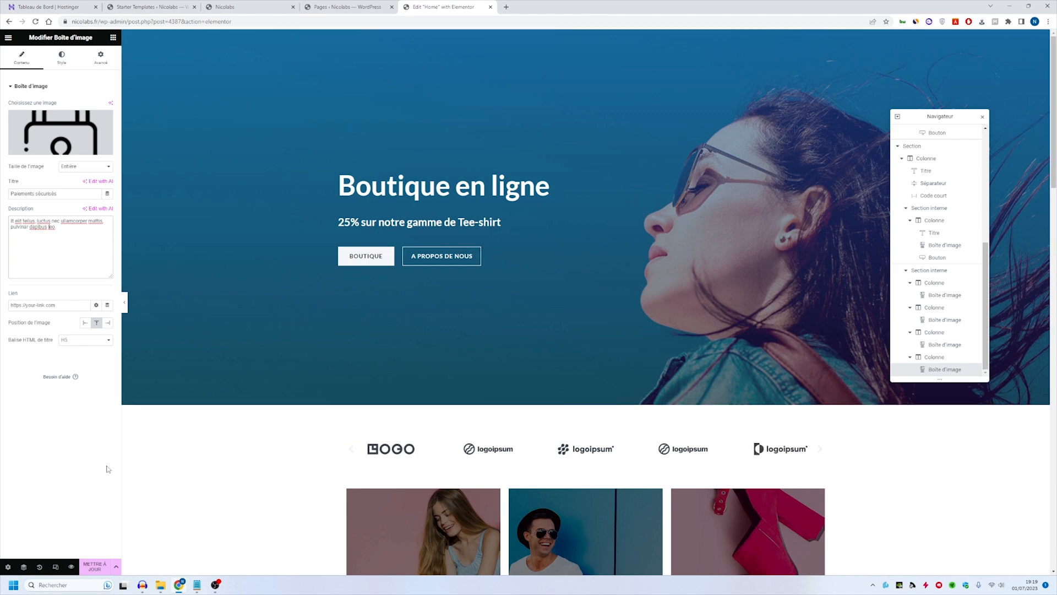
pyautogui.click(95, 566)
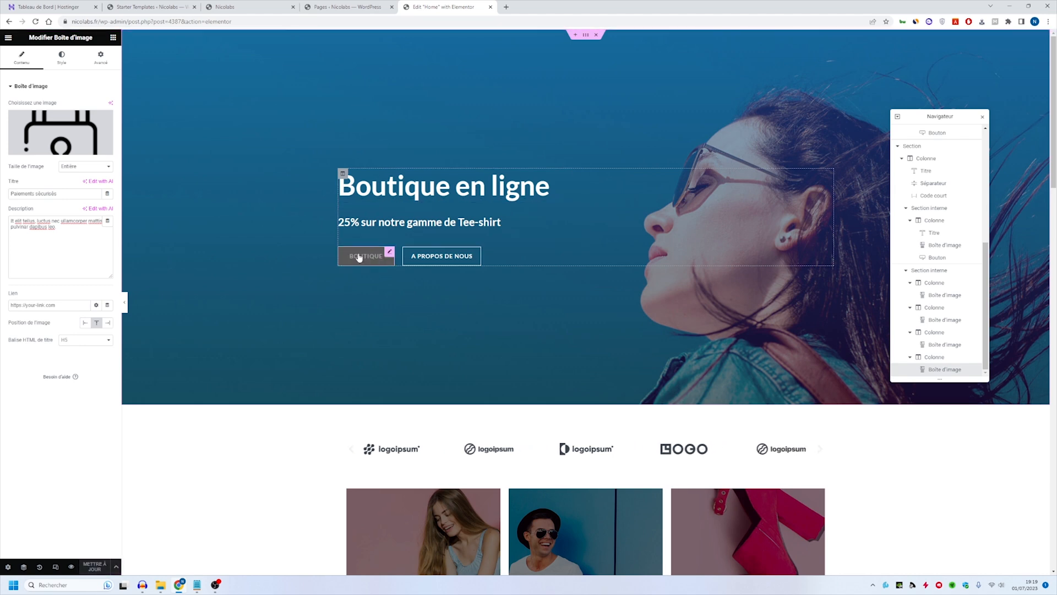
# - Open the hero's "A propos de nous" button settings to inspect its link, and look over the cards and product sections below
pyautogui.click(477, 251)
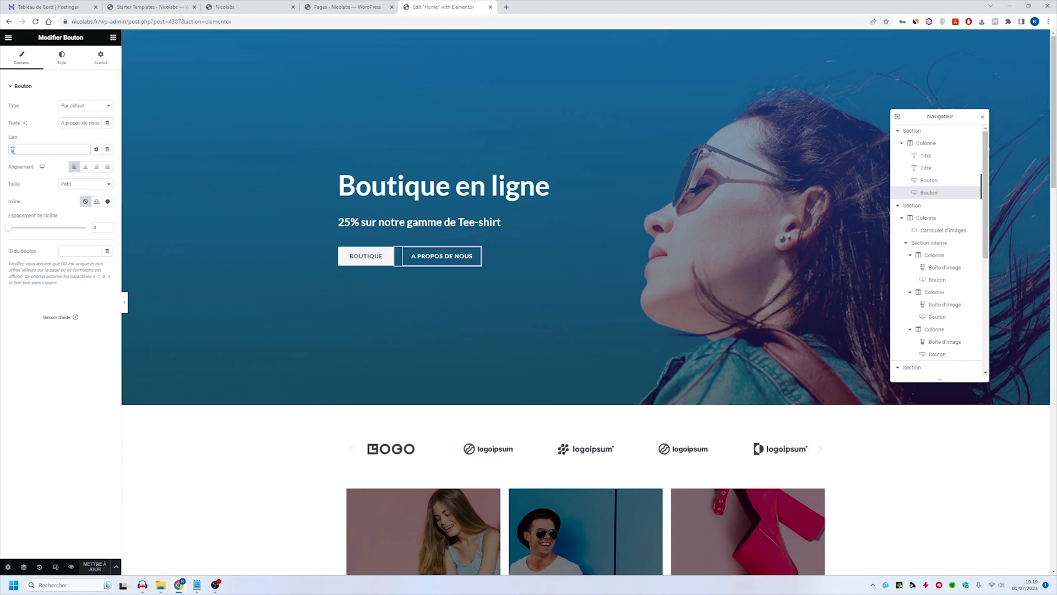
pyautogui.scroll(-10, 552, 281)
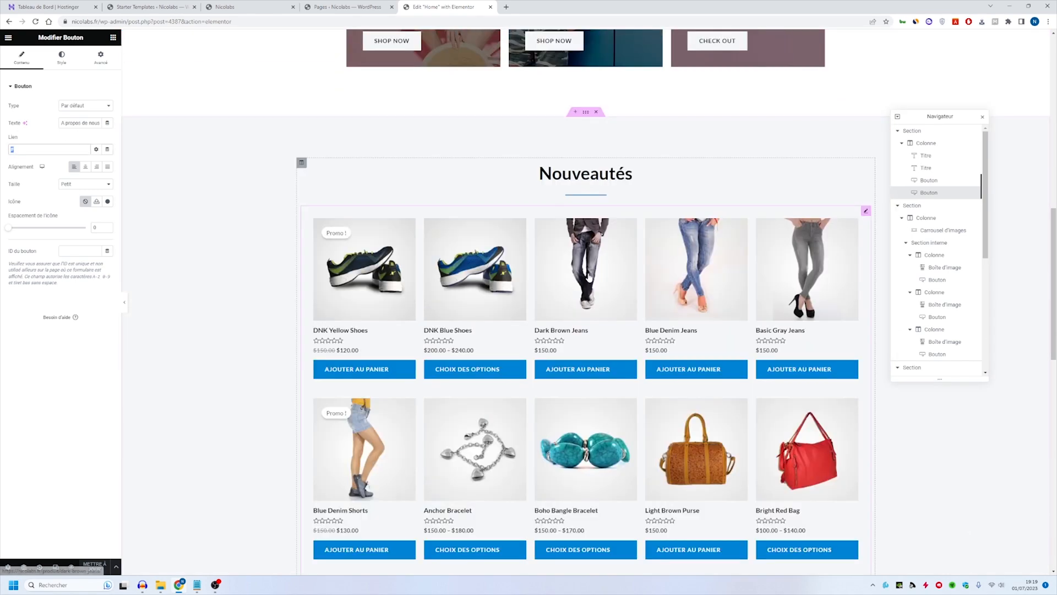
pyautogui.scroll(5, 555, 280)
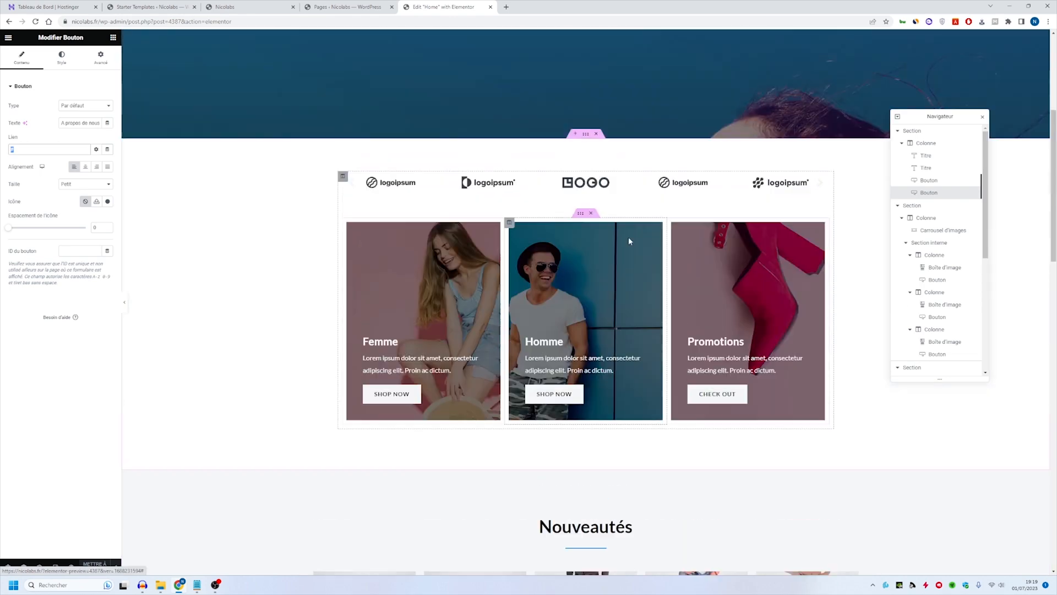
pyautogui.scroll(-10, 555, 259)
pyautogui.scroll(3, 553, 221)
pyautogui.scroll(4, 548, 234)
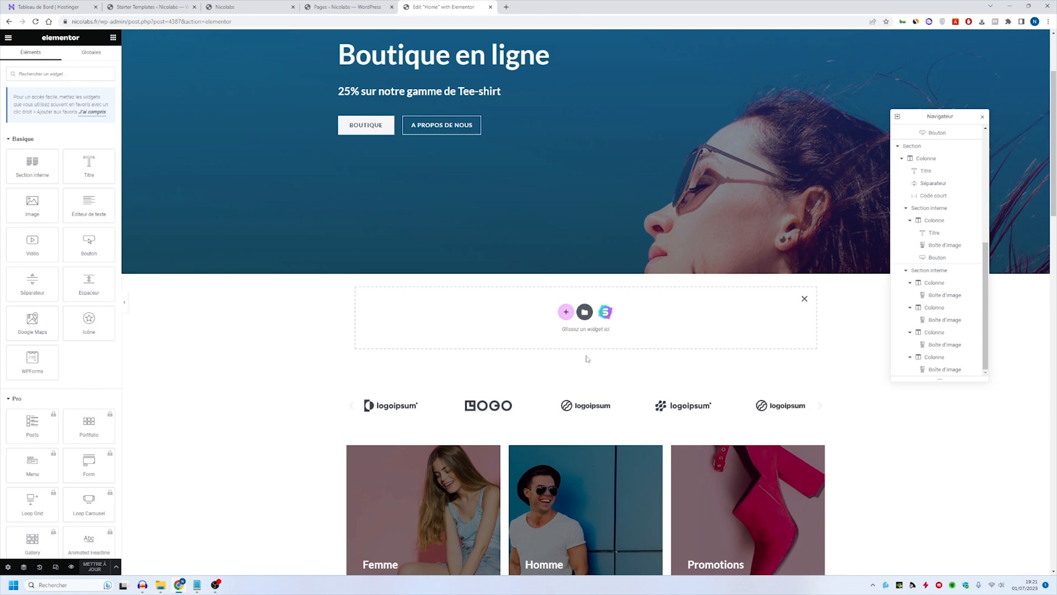
# - Dismiss the empty section placeholder beneath the hero and examine the page's sections, especially the promotions banner and the feature-box row
pyautogui.click(804, 299)
pyautogui.scroll(-15, 674, 281)
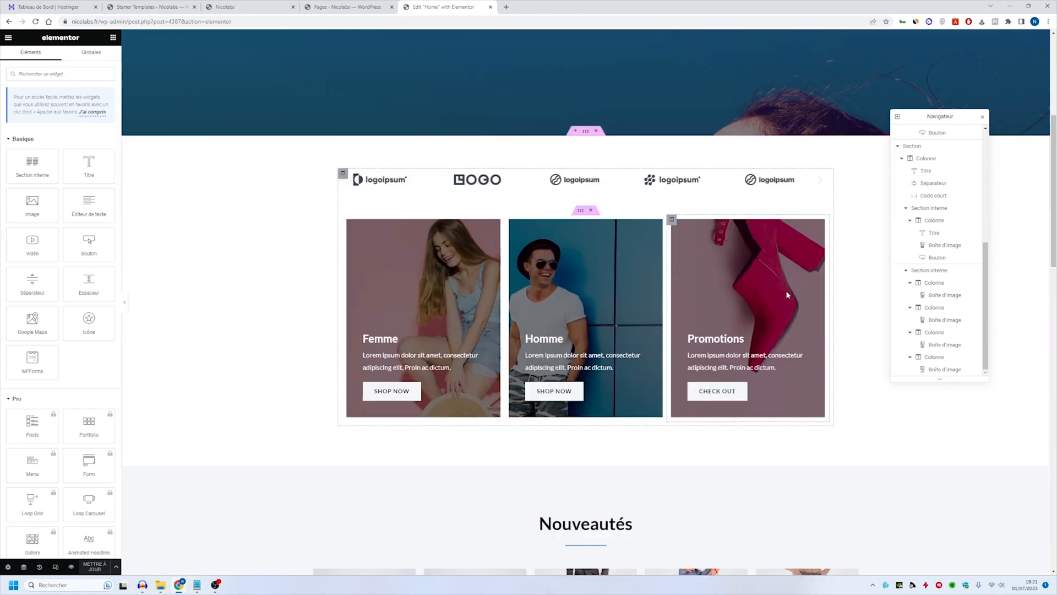
pyautogui.scroll(-1, 674, 281)
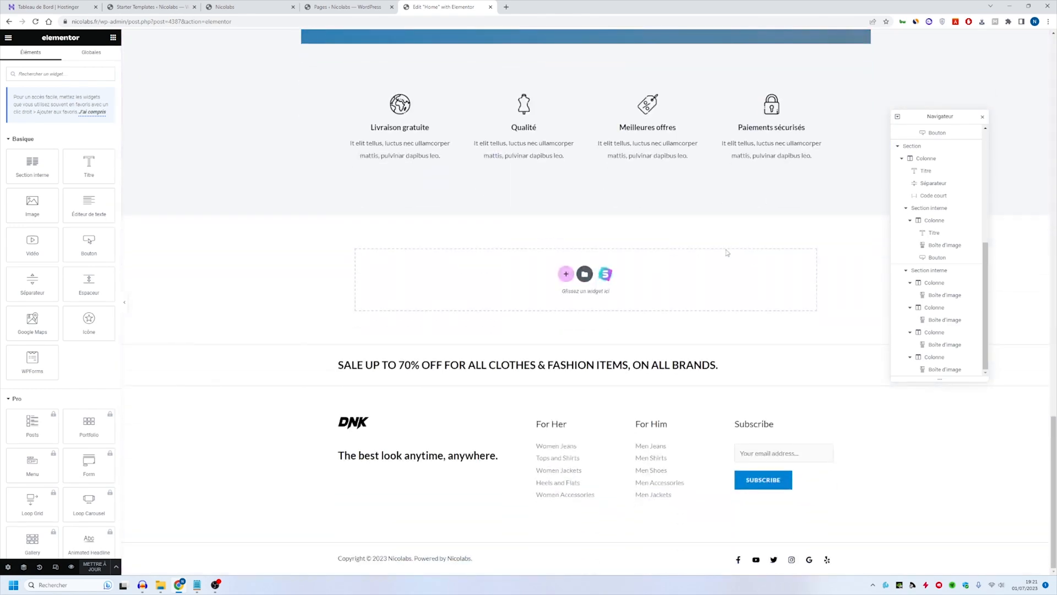
pyautogui.scroll(4, 726, 252)
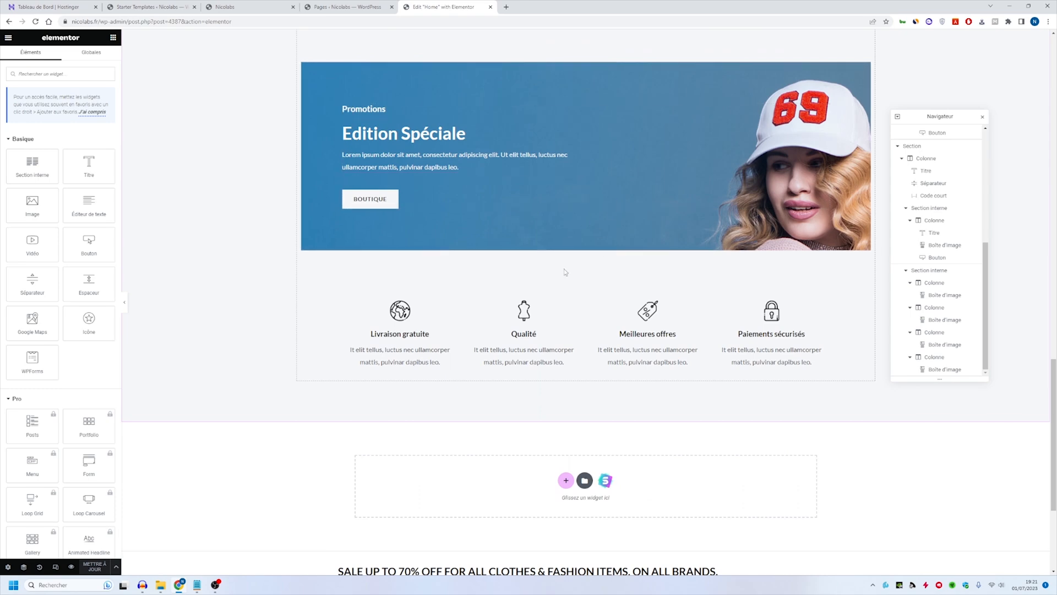
pyautogui.scroll(4, 610, 251)
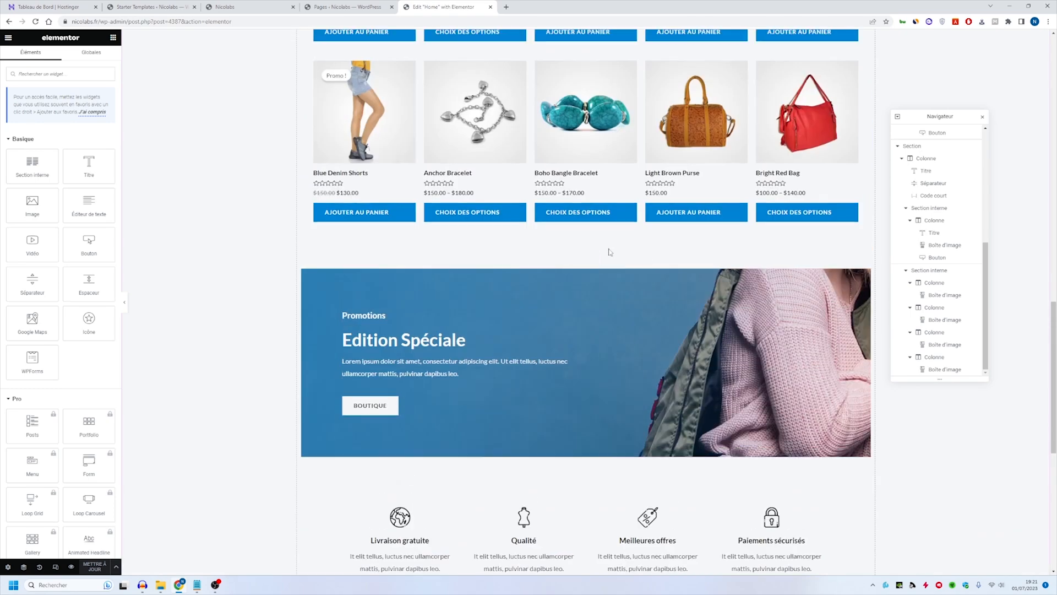
pyautogui.scroll(-5, 600, 286)
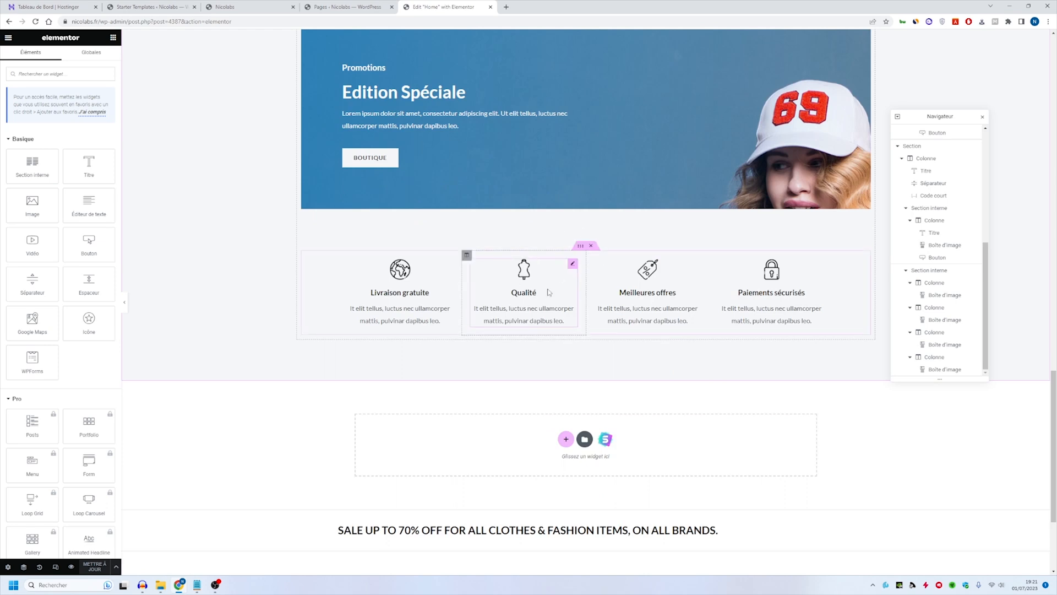
pyautogui.scroll(3, 745, 372)
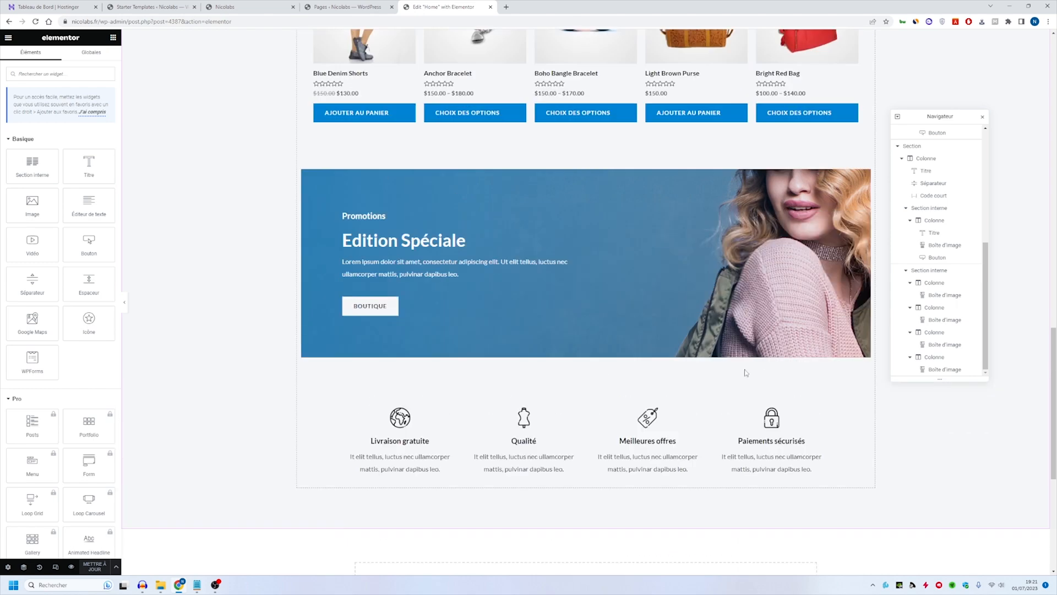
pyautogui.scroll(3, 745, 373)
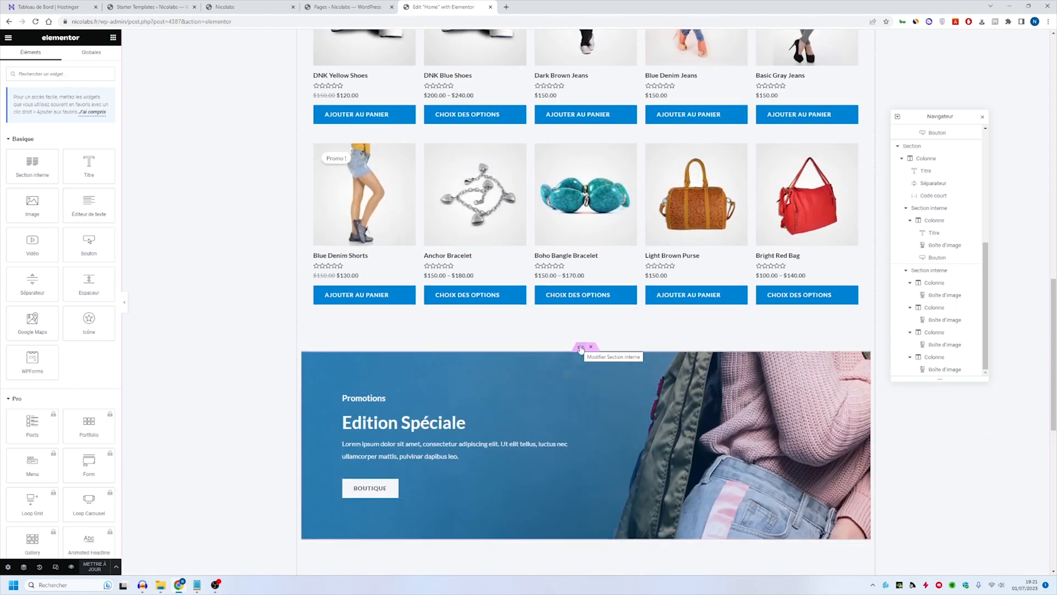
pyautogui.moveTo(580, 352); pyautogui.dragTo(579, 372)
pyautogui.scroll(-4, 579, 373)
pyautogui.scroll(3, 575, 317)
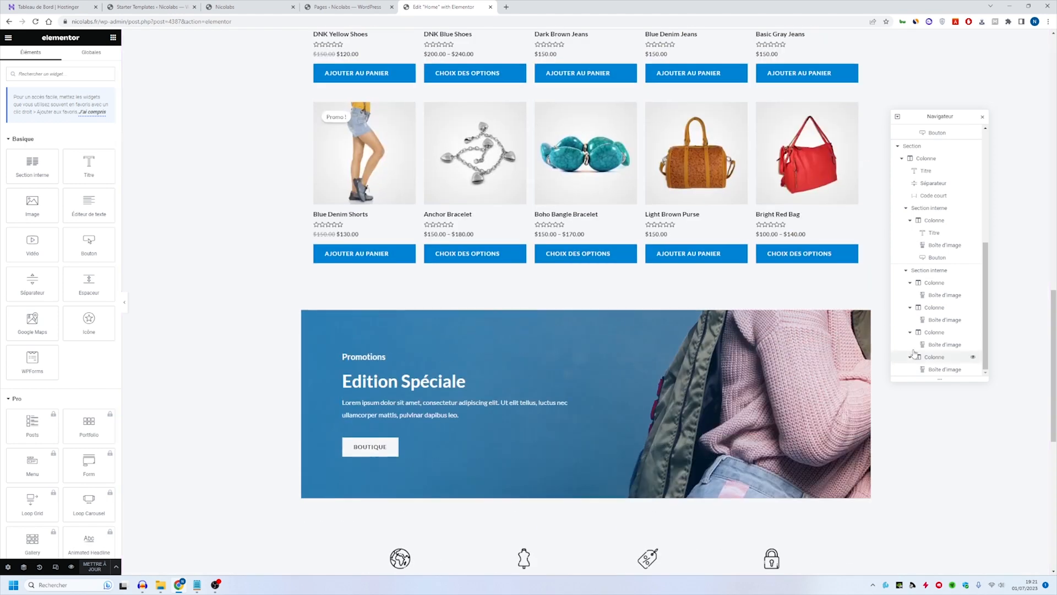
pyautogui.scroll(-2, 606, 357)
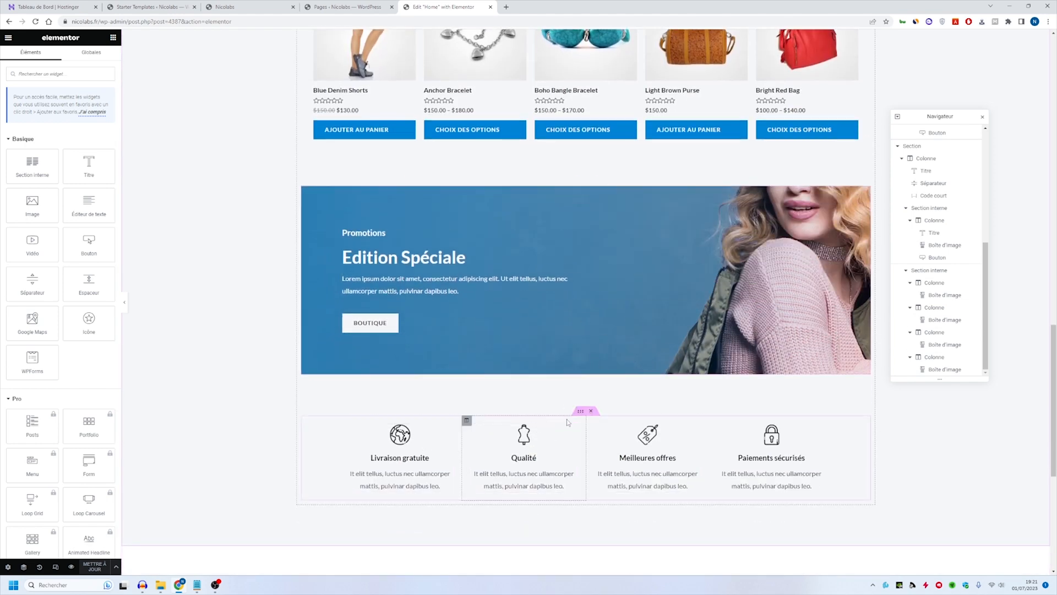
# - Copy the inner section that holds the four feature boxes below the "Edition Spéciale" banner
pyautogui.click(581, 413)
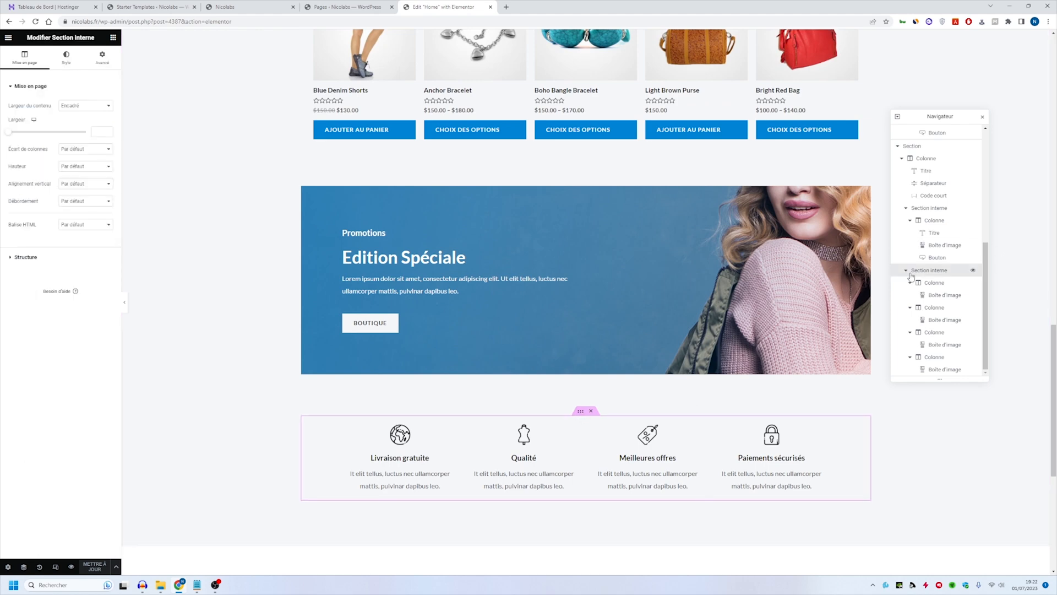
pyautogui.scroll(3, 941, 227)
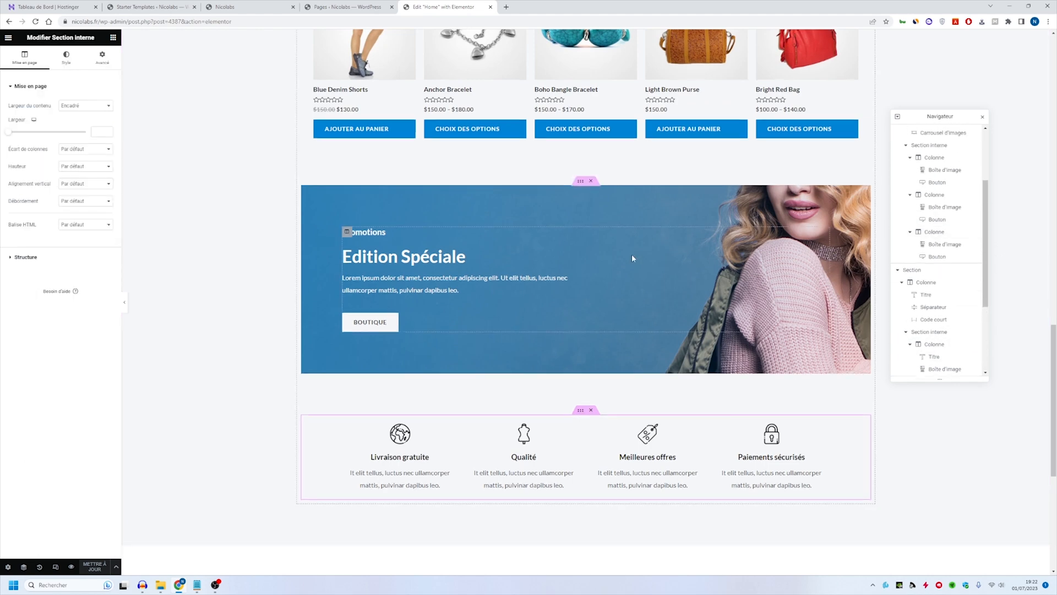
pyautogui.scroll(-4, 632, 254)
pyautogui.rightClick(583, 251)
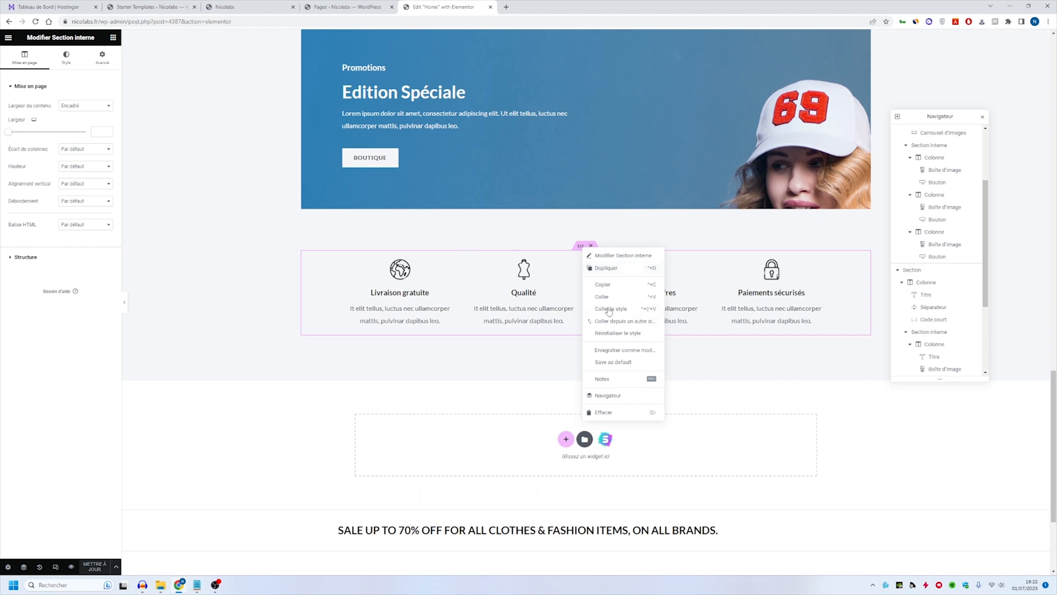
pyautogui.click(614, 286)
# - Insert a one-column section directly beneath the hero and paste the copied feature-box row into it
pyautogui.scroll(20, 714, 127)
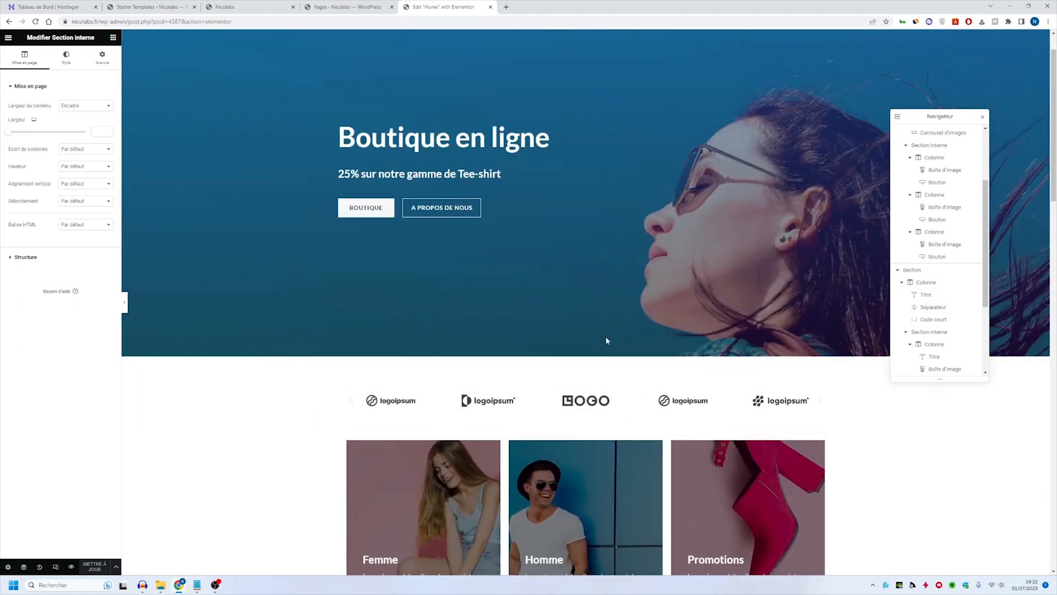
pyautogui.click(576, 352)
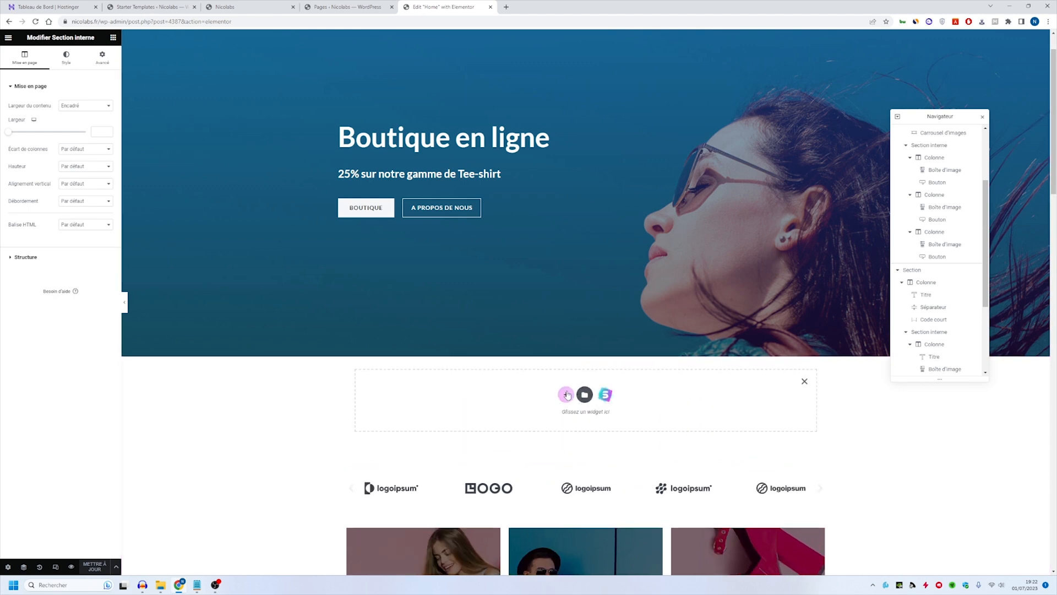
pyautogui.click(566, 392)
pyautogui.click(476, 414)
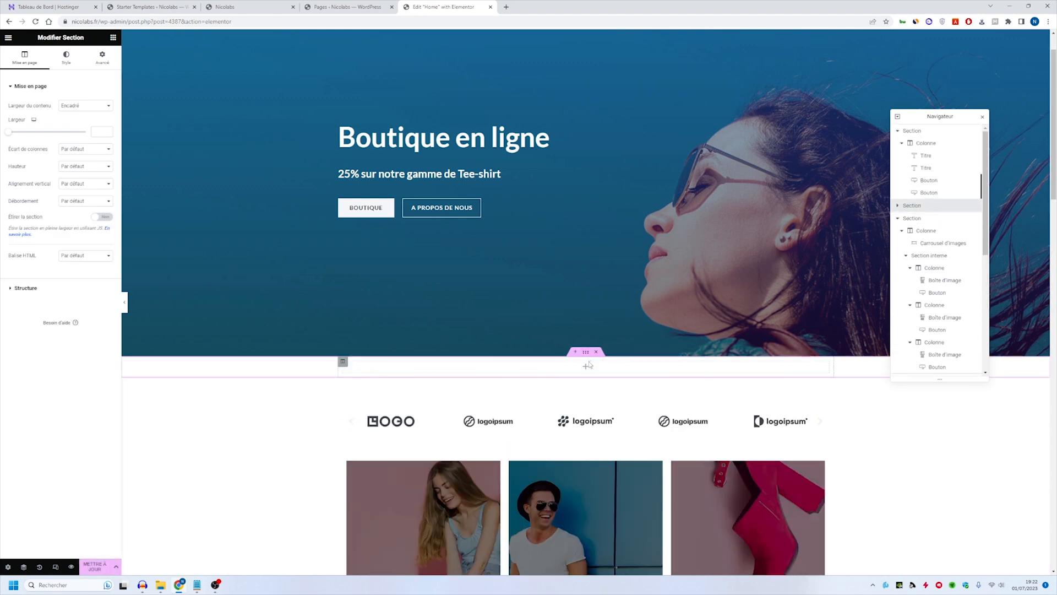
pyautogui.rightClick(587, 368)
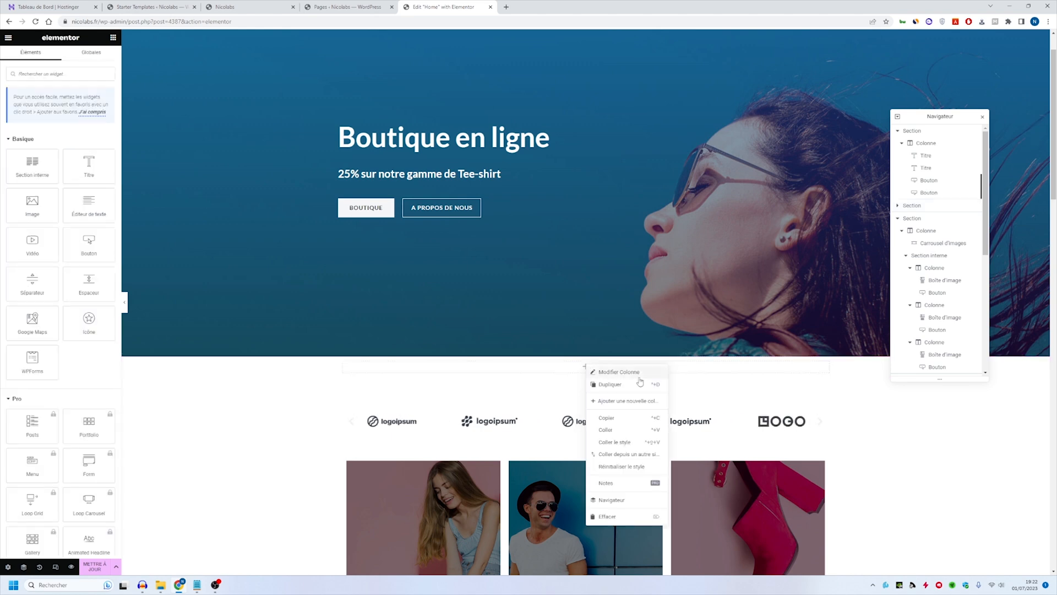
pyautogui.click(606, 430)
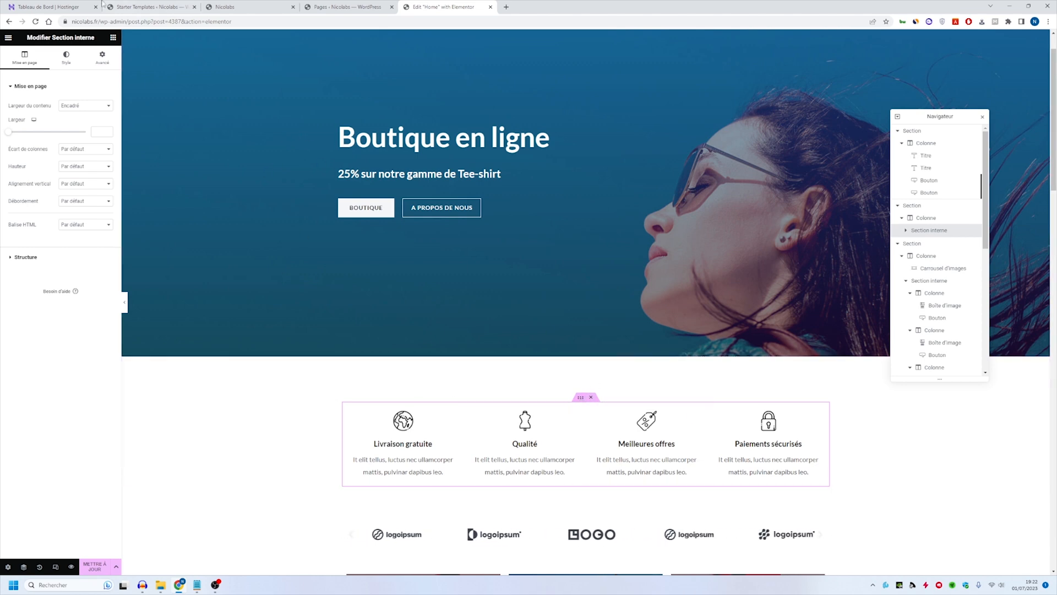
# - Set the pasted feature-box section's top margin to 0 px and update the Home page
pyautogui.click(105, 63)
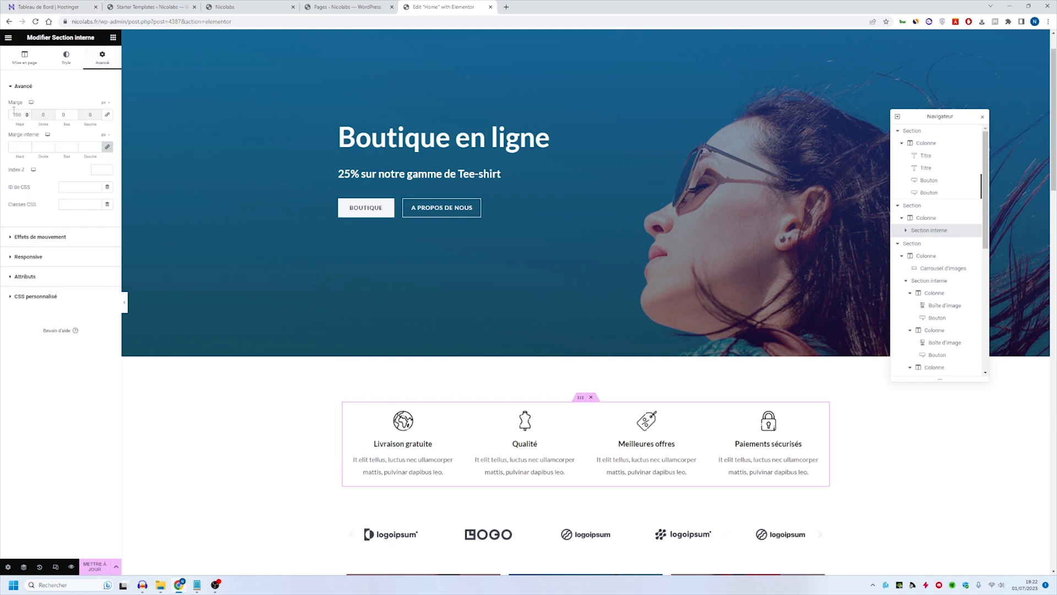
pyautogui.moveTo(22, 115); pyautogui.dragTo(2, 114)
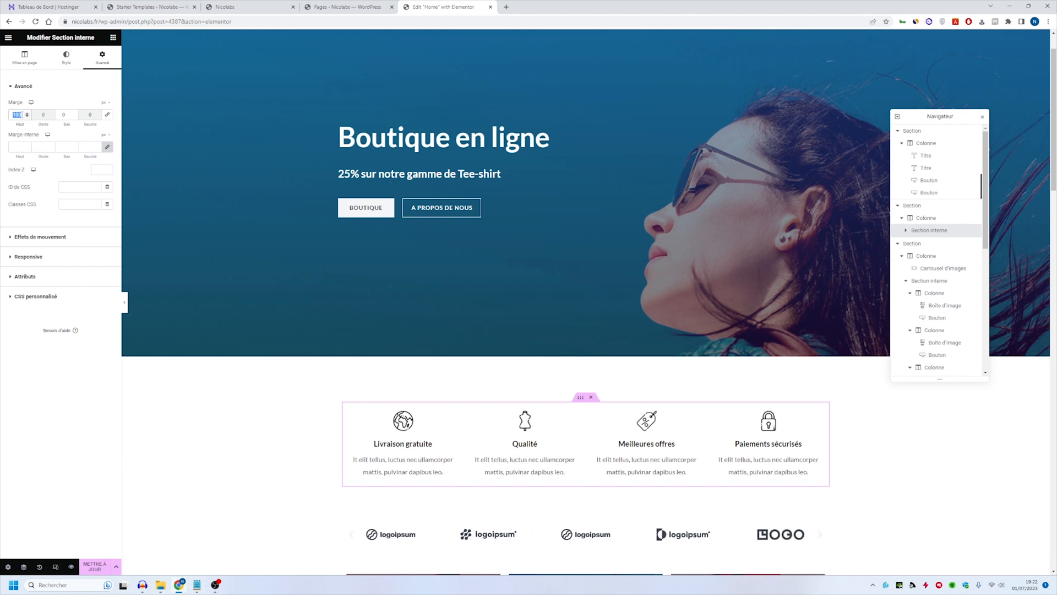
pyautogui.write('0')
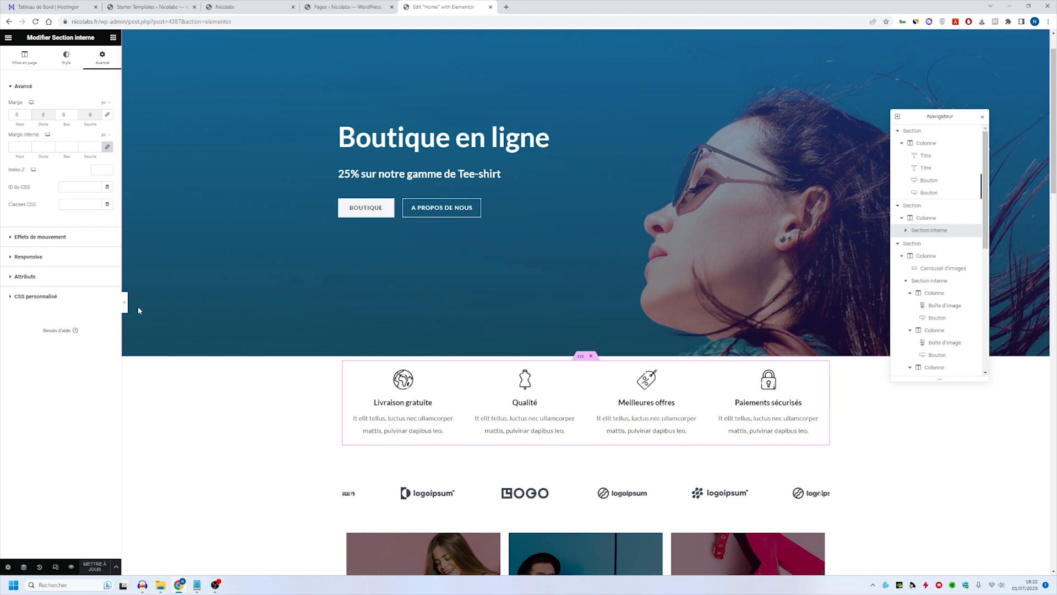
# - Reload the live Nicolabs site and review the updated Home page, from the hero down to the new products
pyautogui.click(154, 6)
pyautogui.click(229, 5)
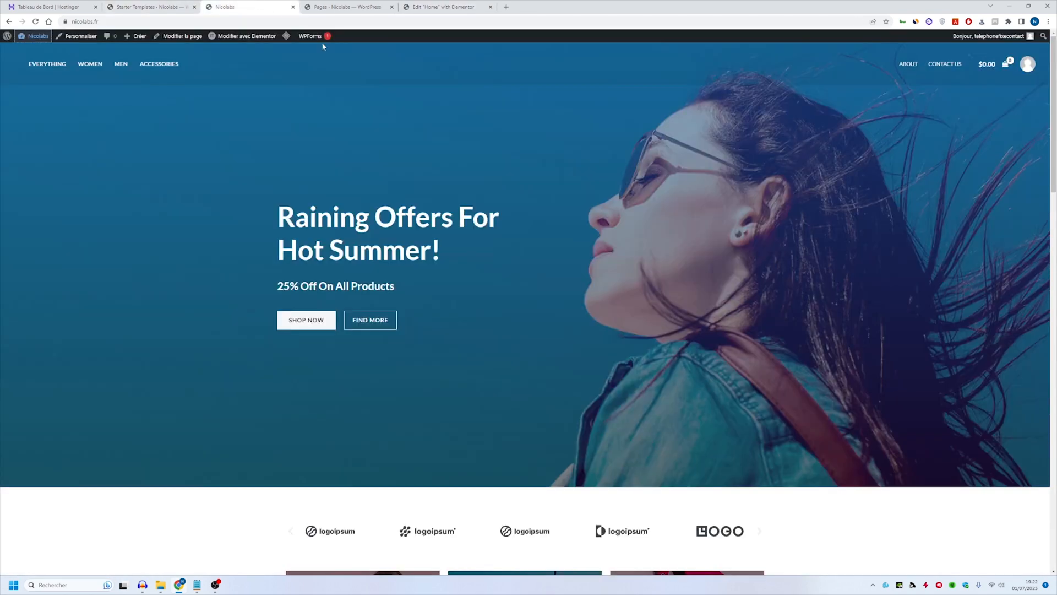
pyautogui.click(36, 22)
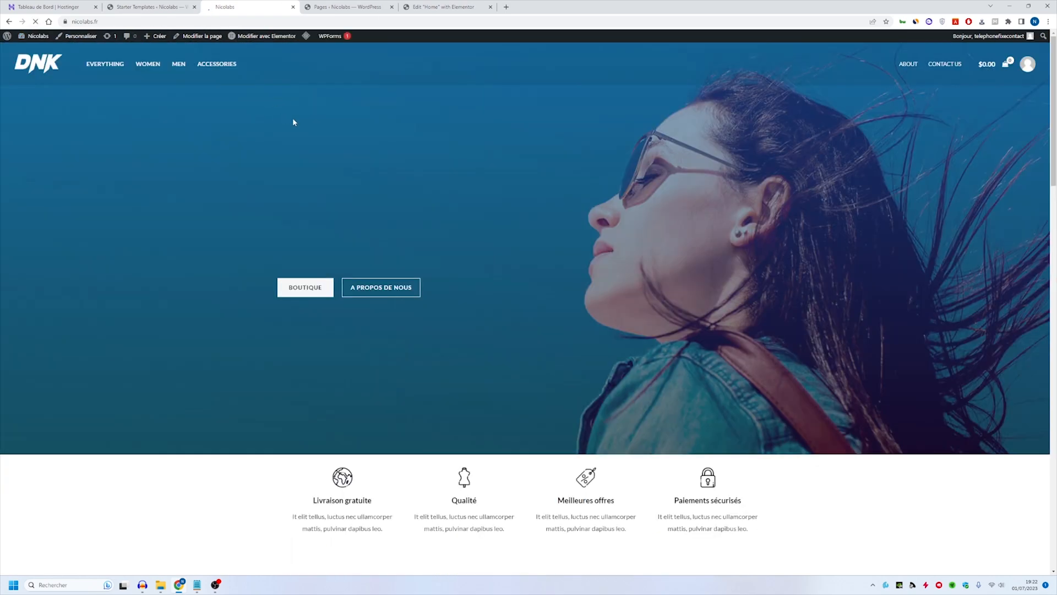
pyautogui.scroll(-4, 372, 170)
pyautogui.scroll(-20, 564, 286)
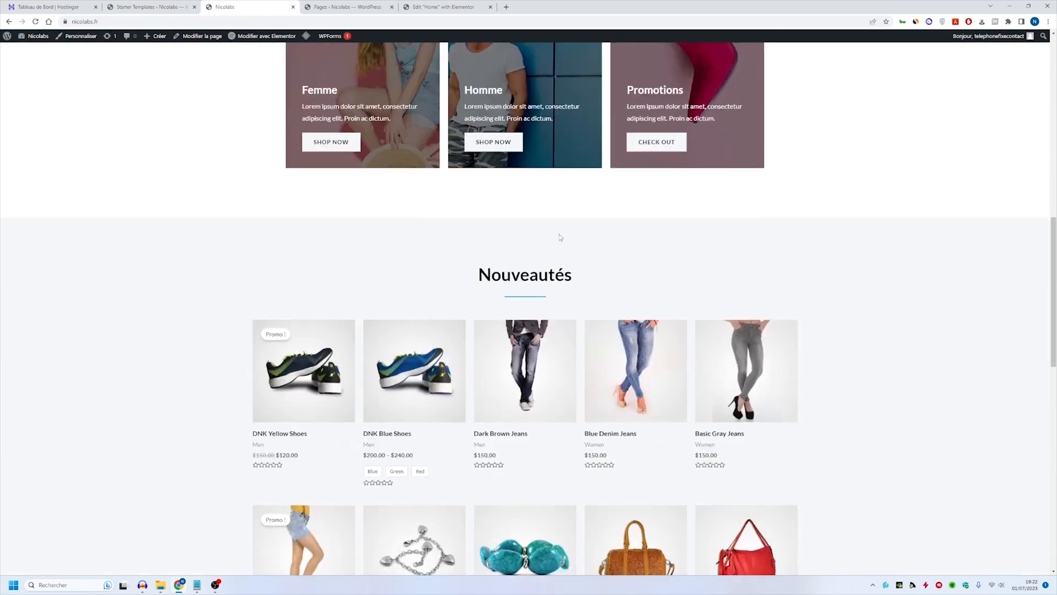
pyautogui.scroll(20, 588, 236)
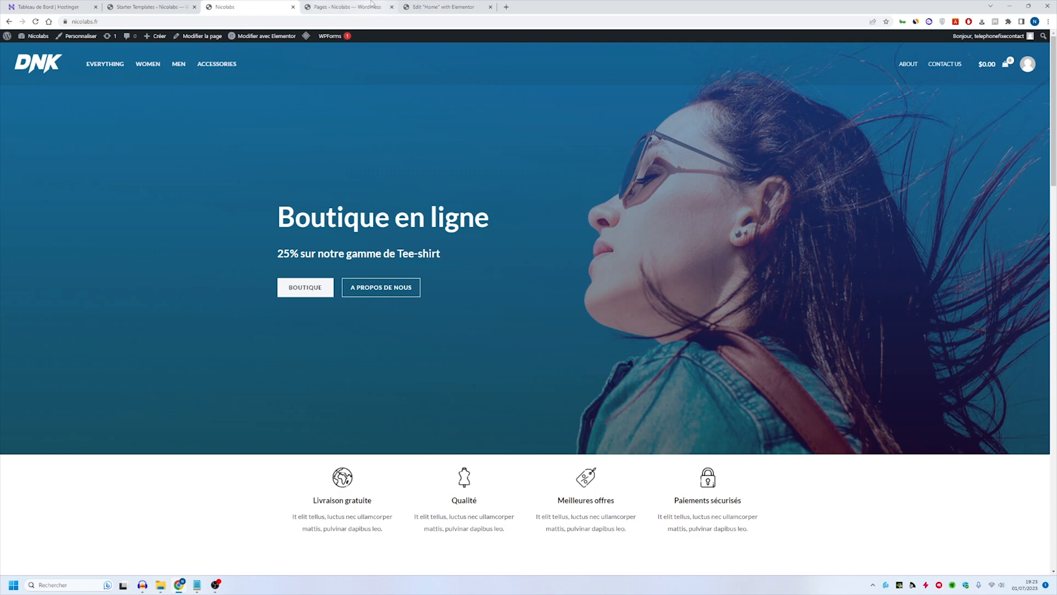
# - Go to the WordPress dashboard's menu management page and choose "Main Menu (Menu principal)" as the menu to edit
pyautogui.moveTo(22, 35)
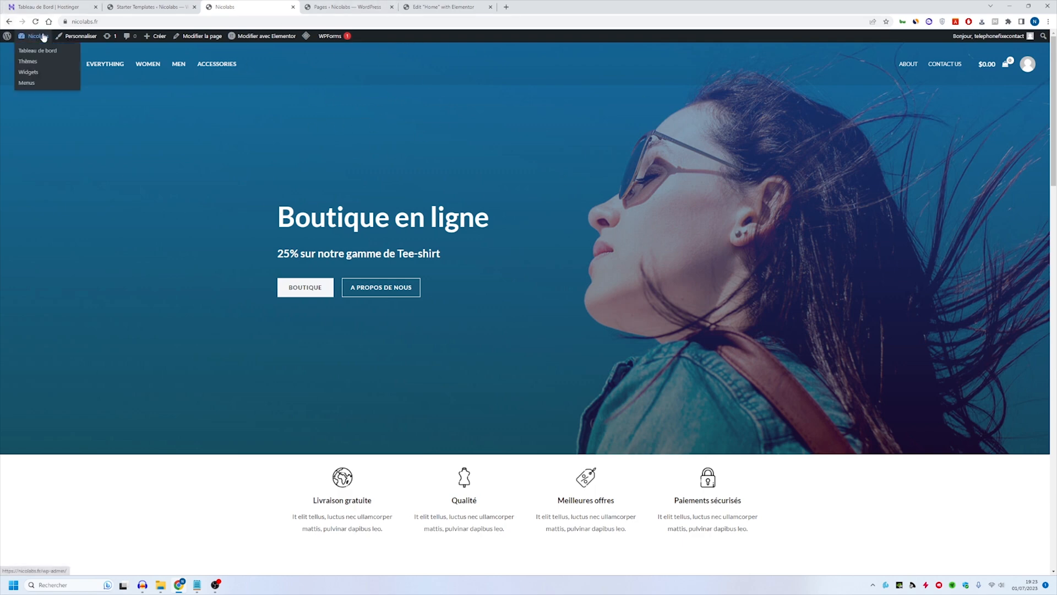
pyautogui.click(52, 47)
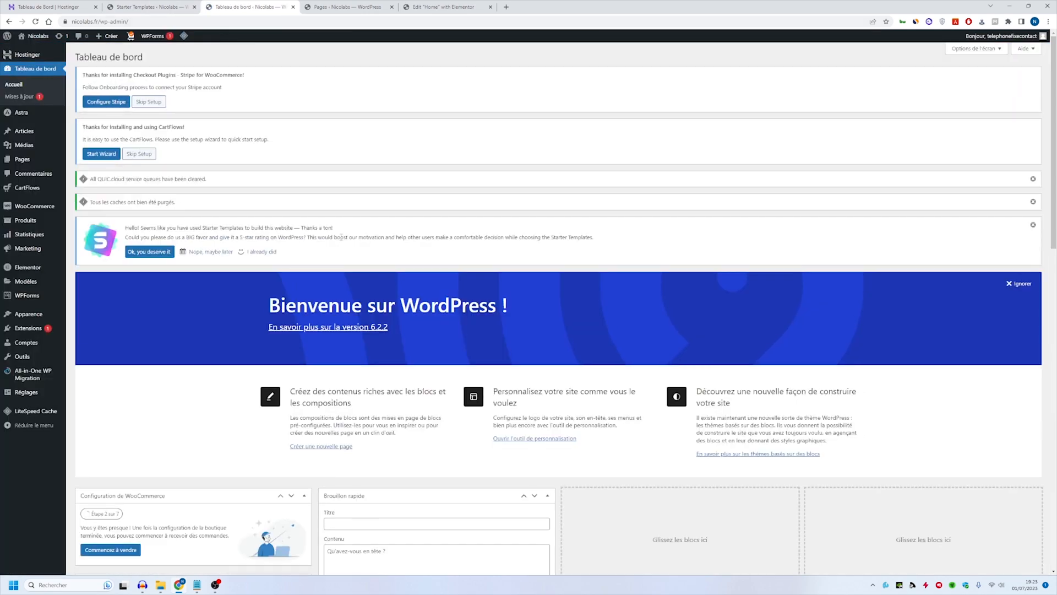
pyautogui.click(214, 160)
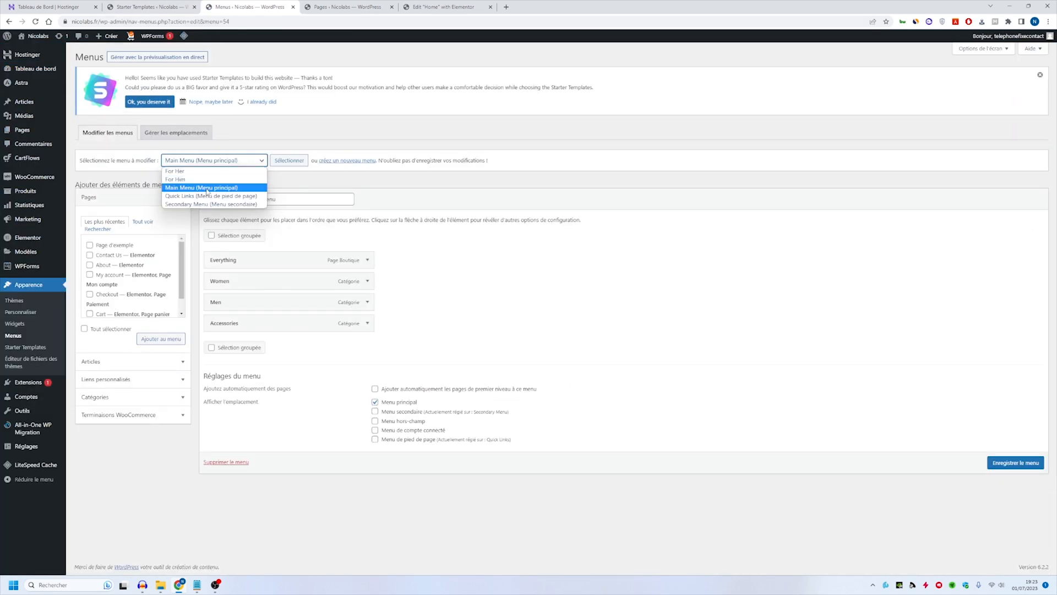
pyautogui.click(325, 179)
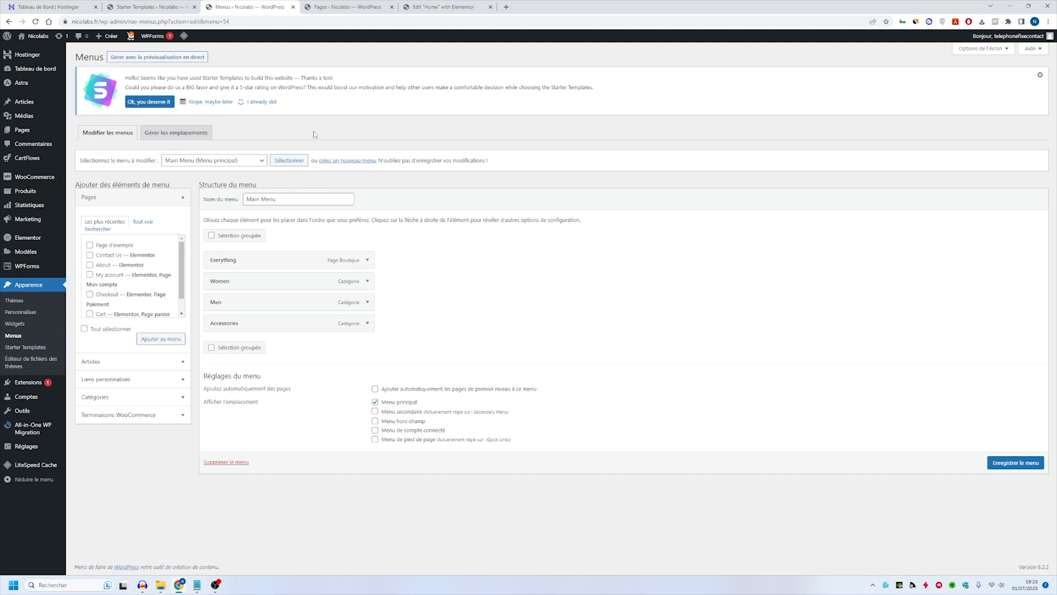
pyautogui.click(209, 160)
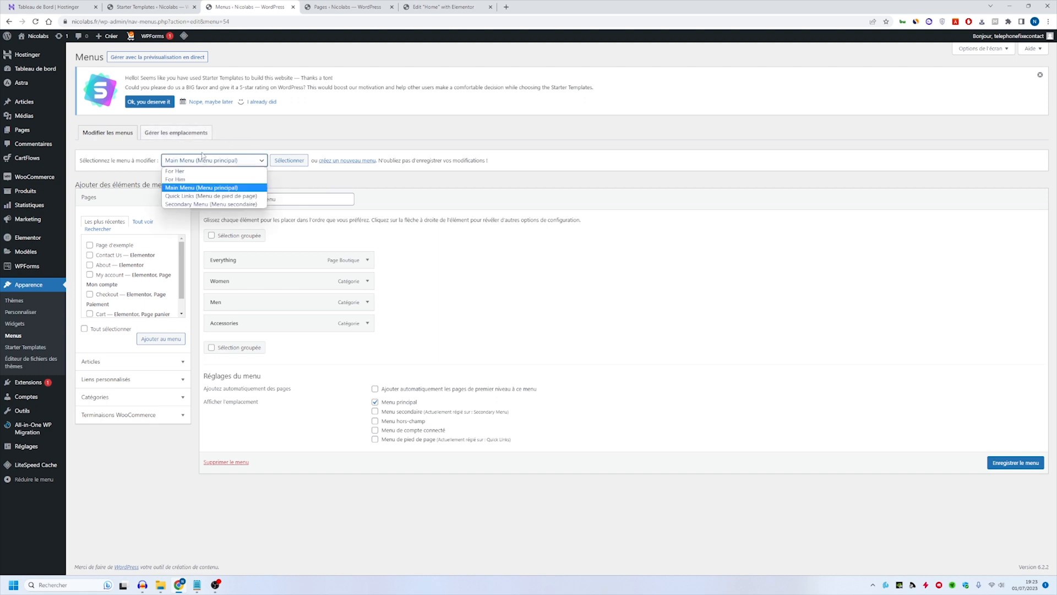
pyautogui.click(192, 188)
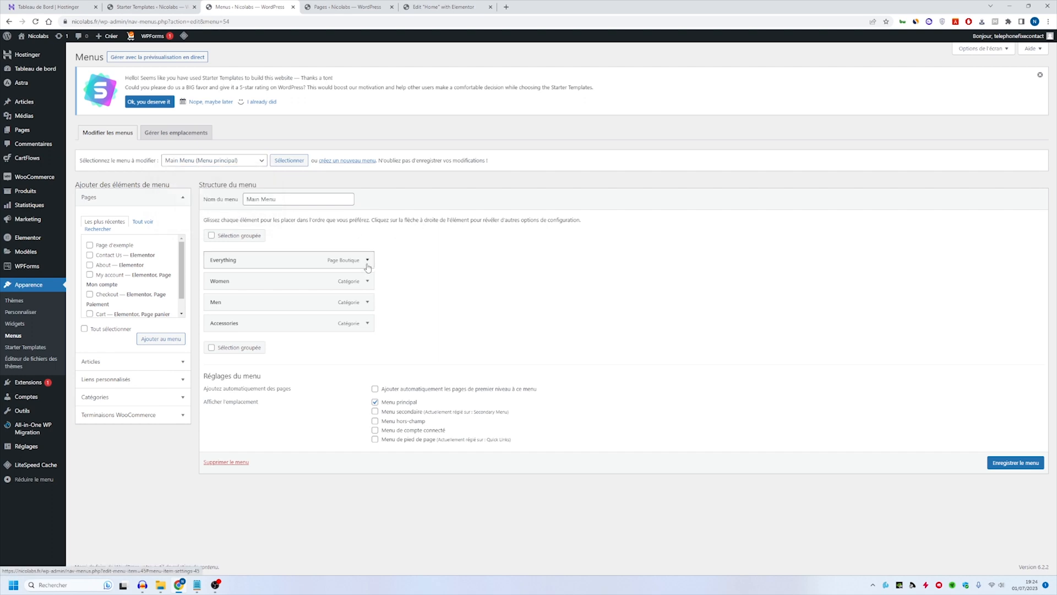
# - Rename the Main Menu items as Boutique, Femme, Homme and Accessoires, and save the menu
pyautogui.click(367, 261)
pyautogui.doubleClick(262, 293)
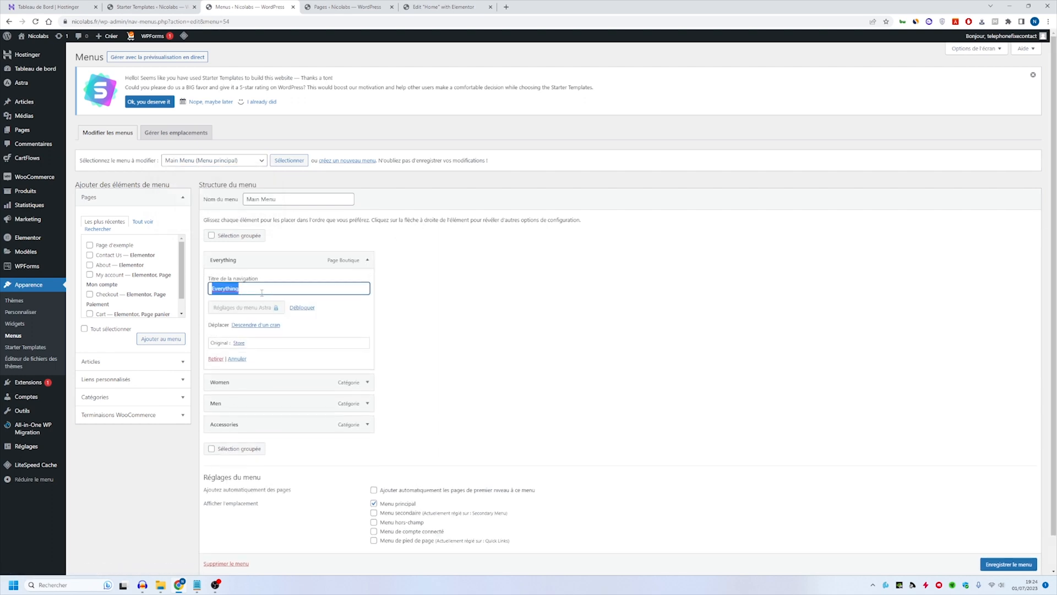
pyautogui.write('>B')
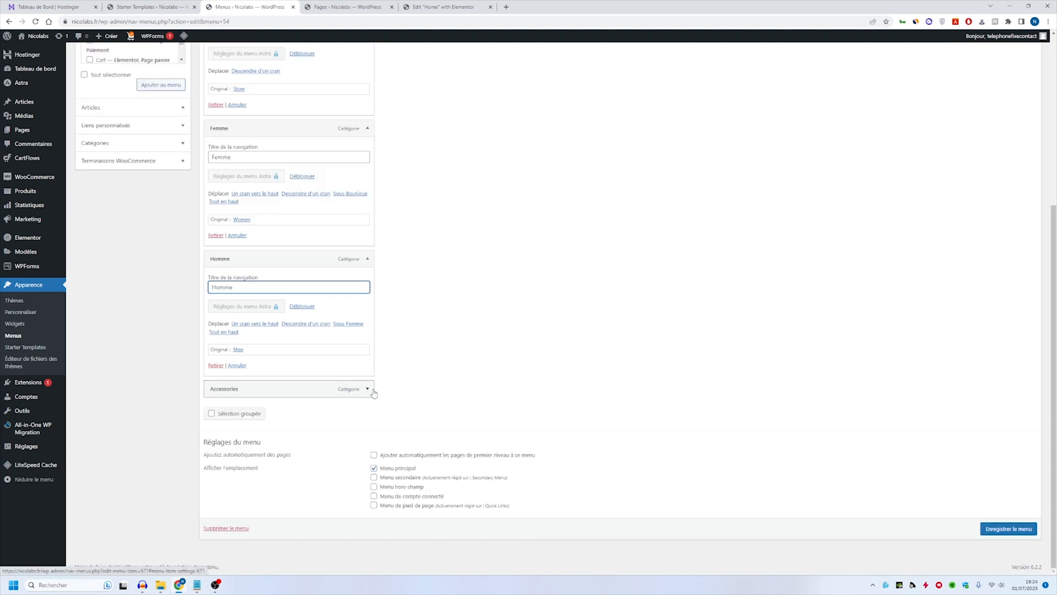
pyautogui.click(367, 389)
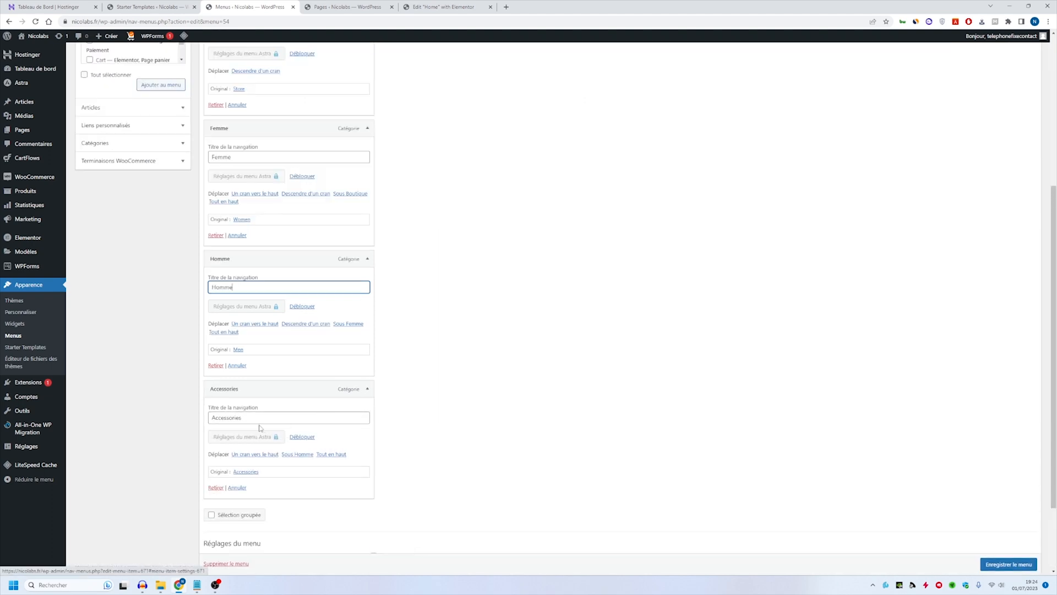
pyautogui.moveTo(259, 417); pyautogui.dragTo(237, 417)
pyautogui.write('s')
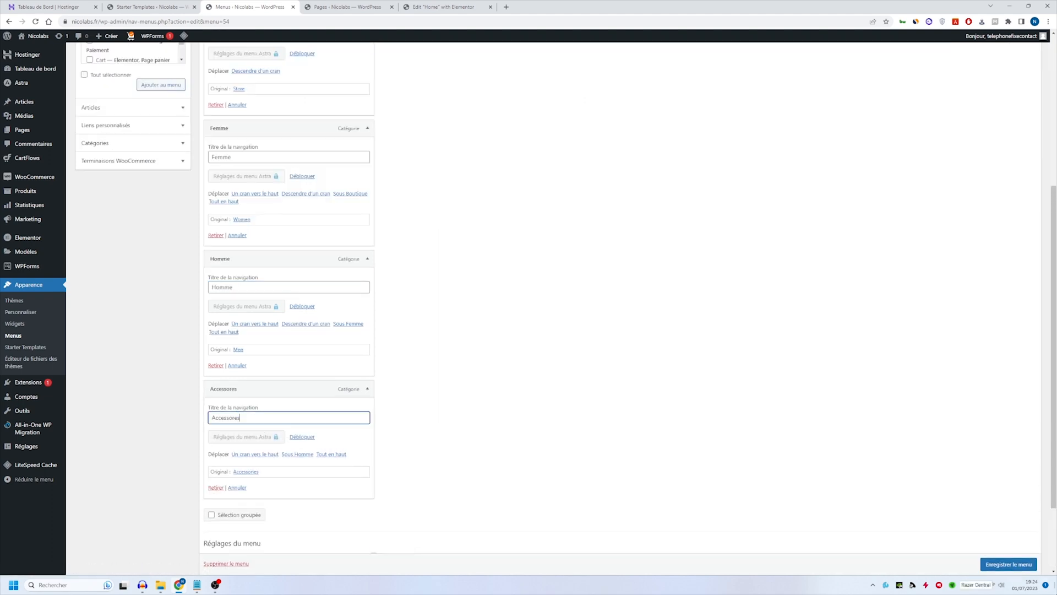
pyautogui.scroll(-1, 986, 551)
pyautogui.click(1009, 564)
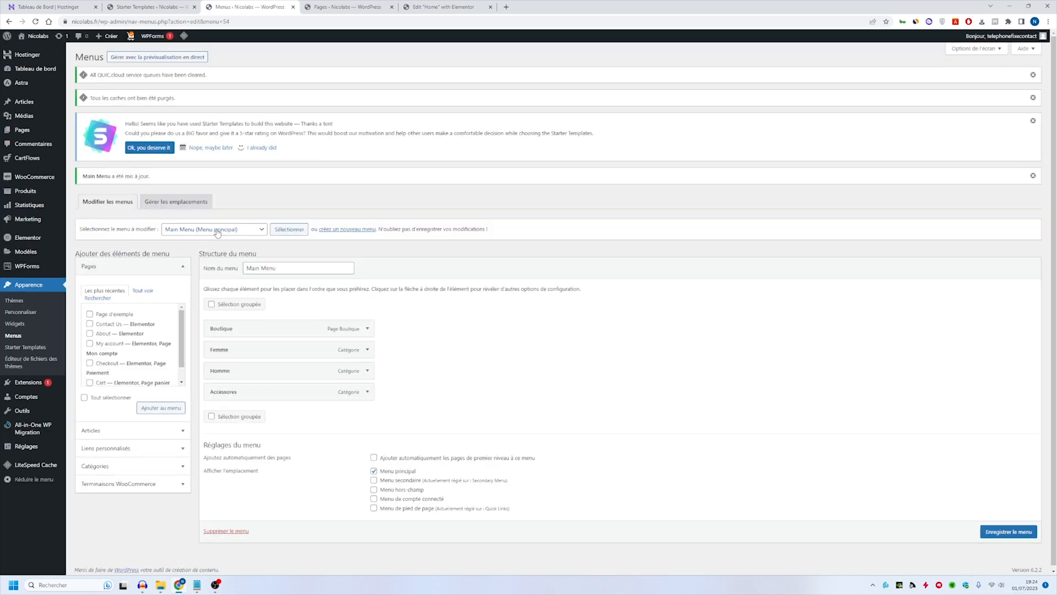
# - Choose "Secondary Menu (Menu secondaire)" for editing and rename its About item as "A propos de nous"
pyautogui.click(218, 230)
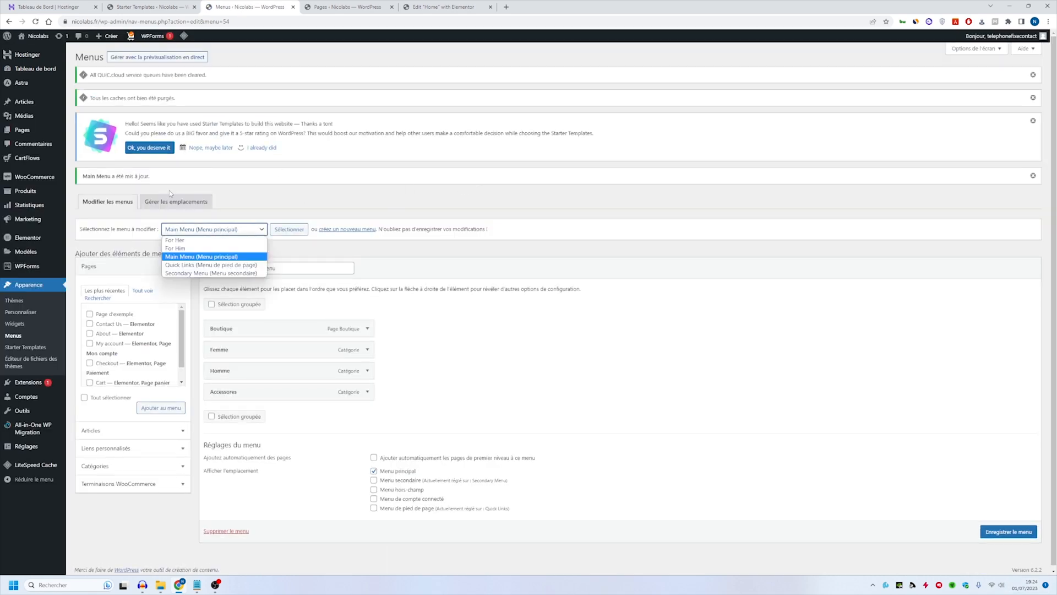
pyautogui.click(244, 273)
pyautogui.click(297, 230)
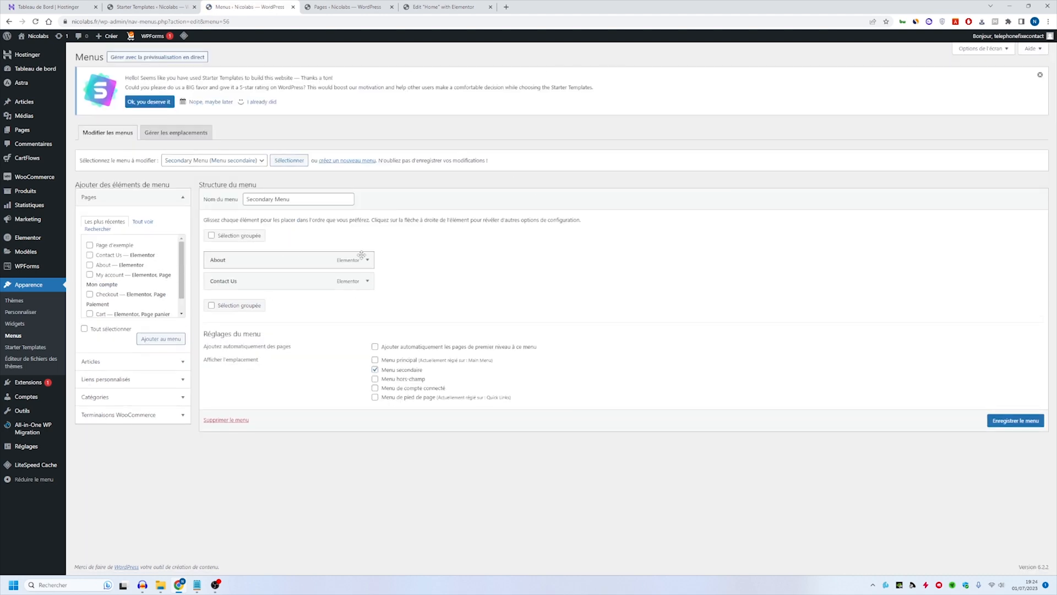
pyautogui.click(366, 259)
pyautogui.moveTo(293, 287); pyautogui.dragTo(102, 286)
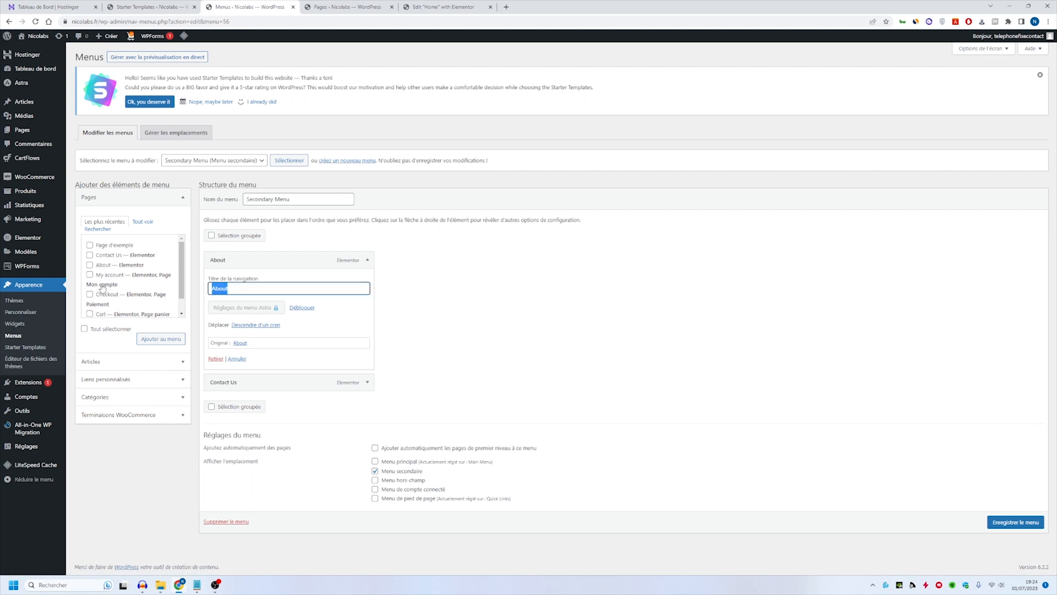
pyautogui.write('A propos de nous')
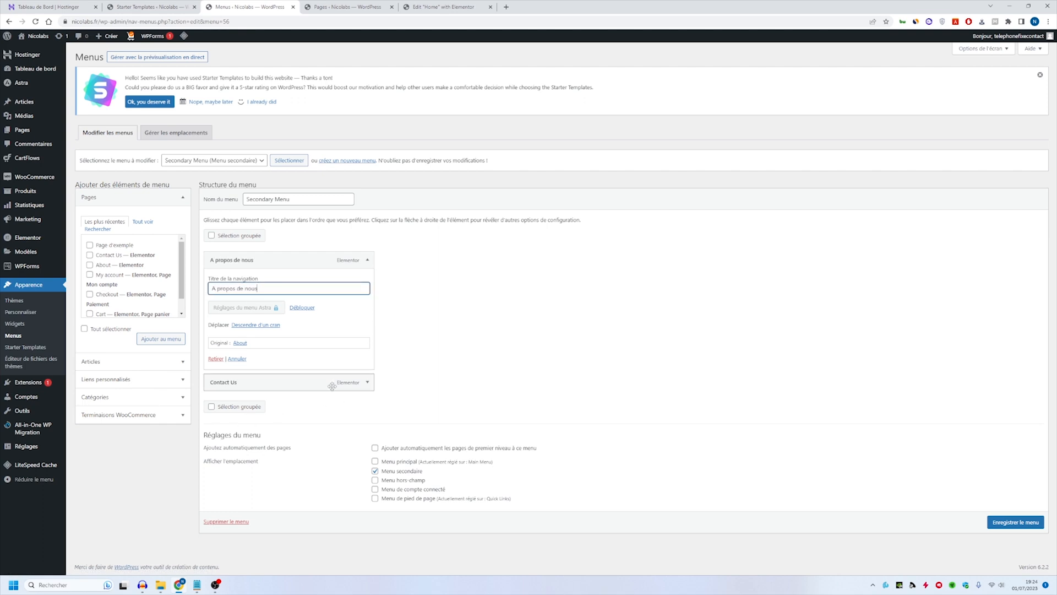
# - Rename the Contact Us item of the secondary menu as "Contact" and save the menu
pyautogui.click(367, 382)
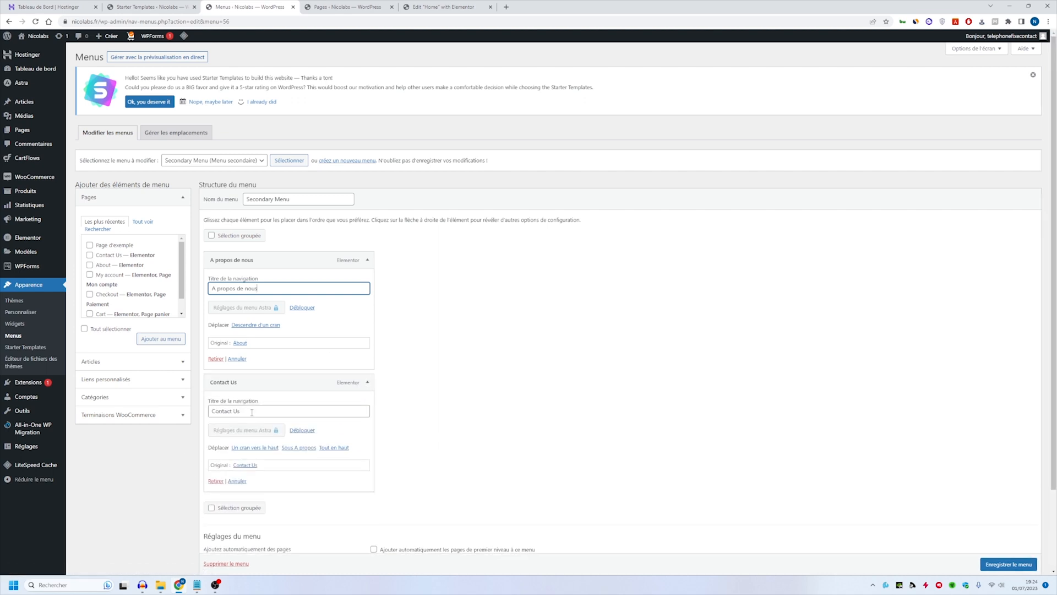
pyautogui.doubleClick(236, 411)
pyautogui.press('BackSpace')
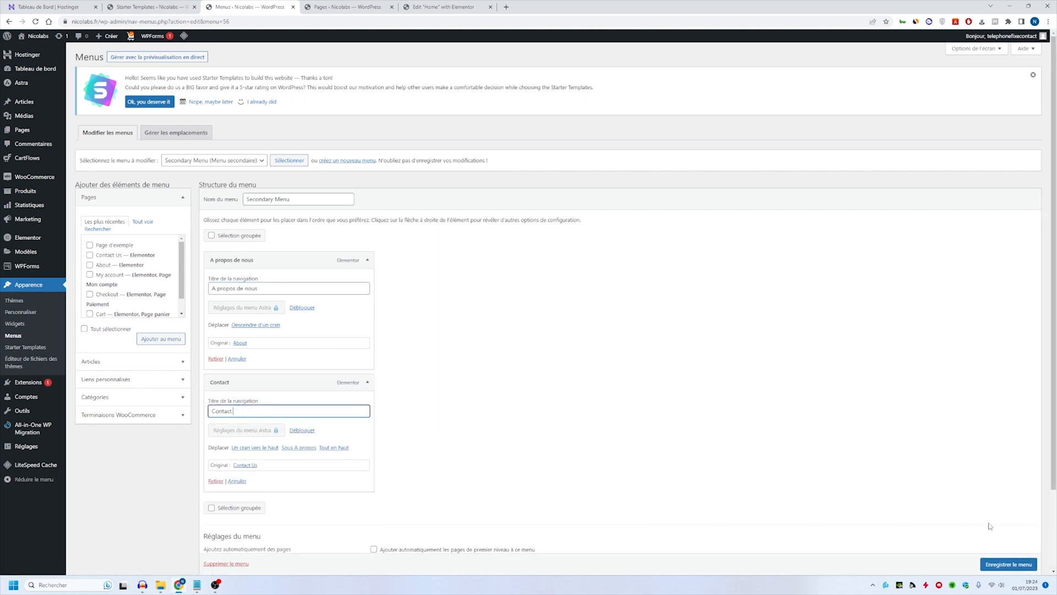
pyautogui.click(997, 562)
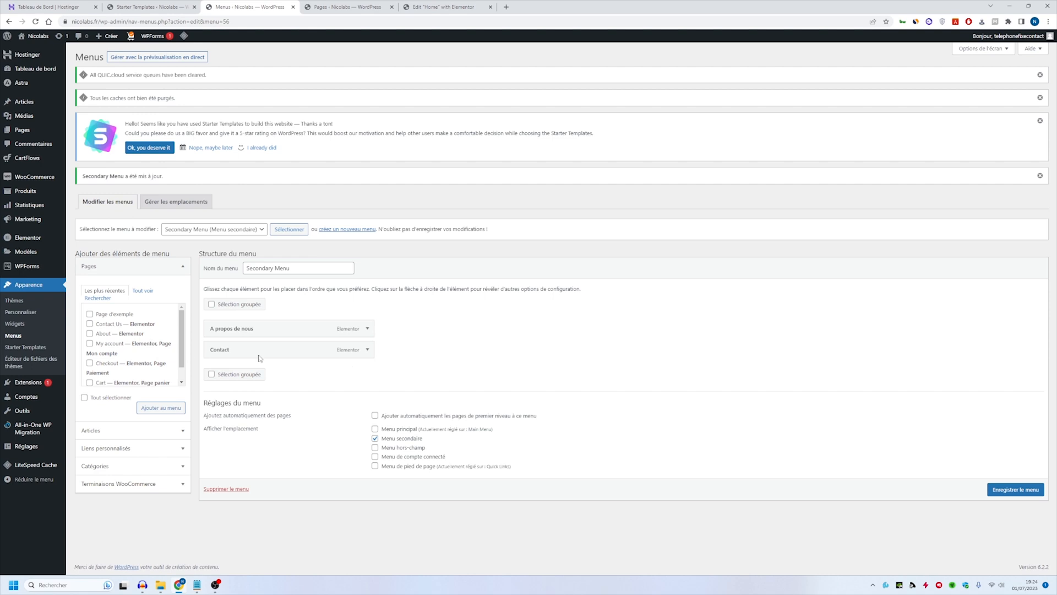
# - Go to the Pages list, create a new page and open it in Elementor, dismissing the template library
pyautogui.click(145, 291)
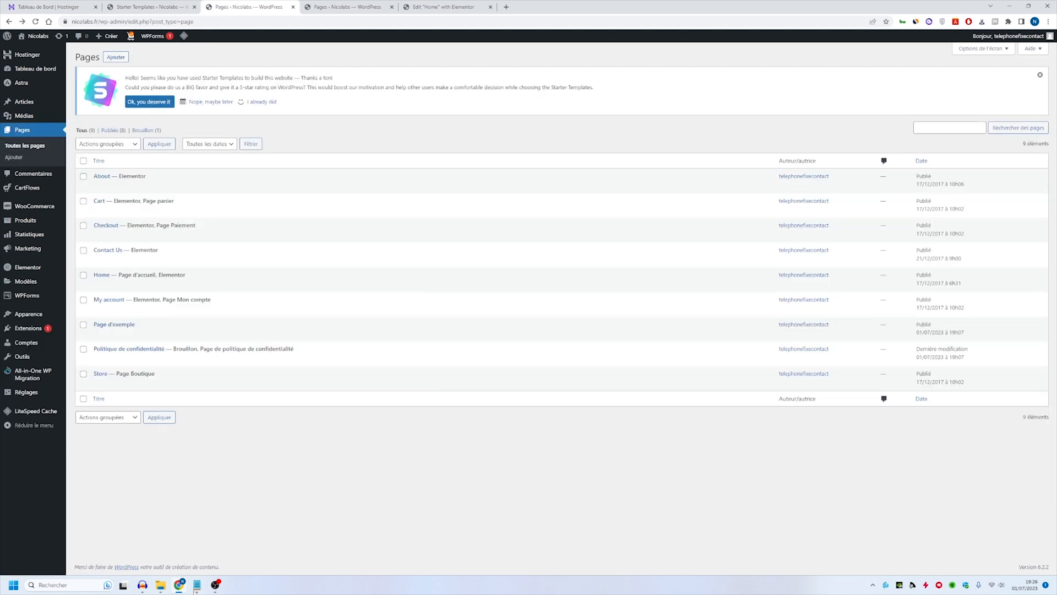
pyautogui.moveTo(185, 591)
pyautogui.click(116, 59)
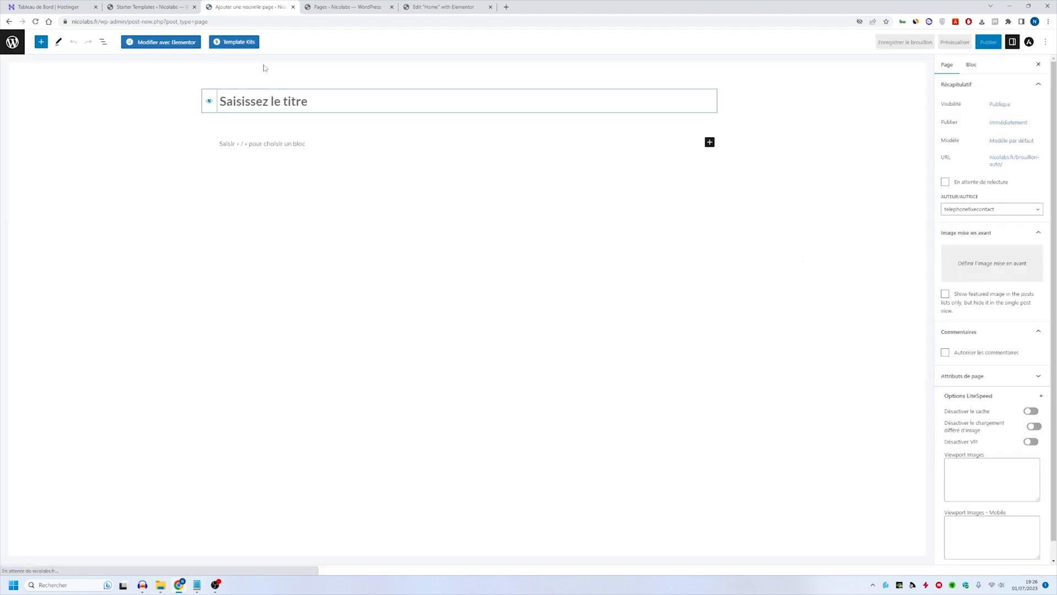
pyautogui.click(177, 46)
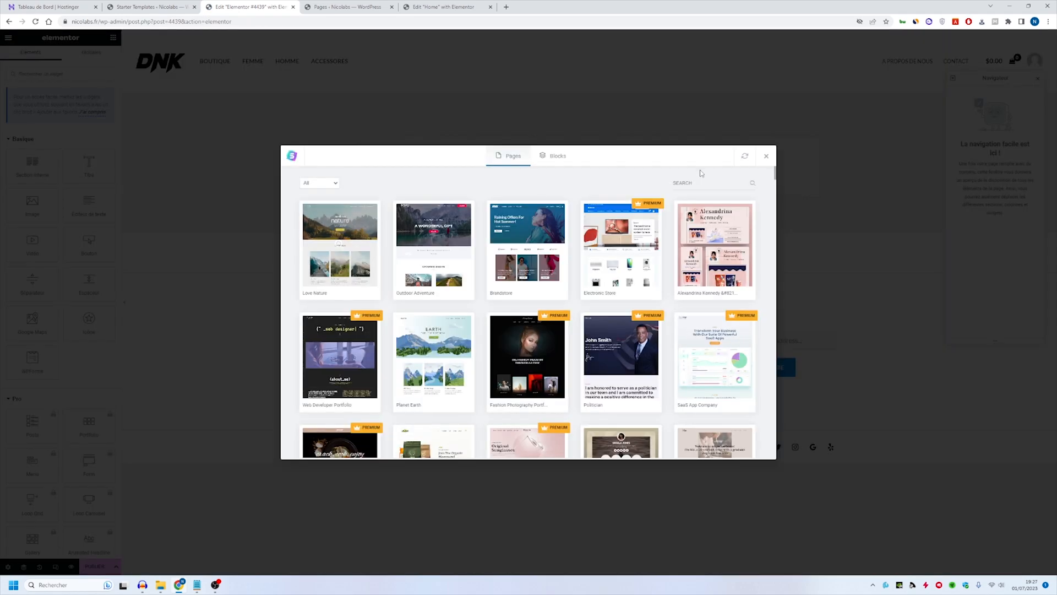
pyautogui.click(767, 157)
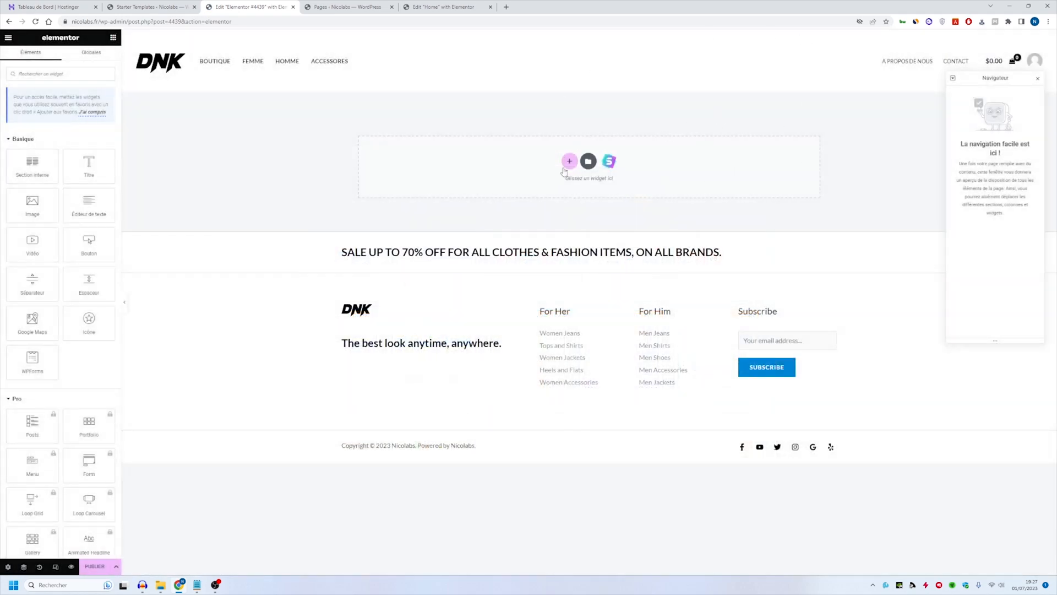
# - Add a Titre widget to the empty page and import the About page of the Love Nature template below it
pyautogui.moveTo(89, 165); pyautogui.dragTo(534, 168)
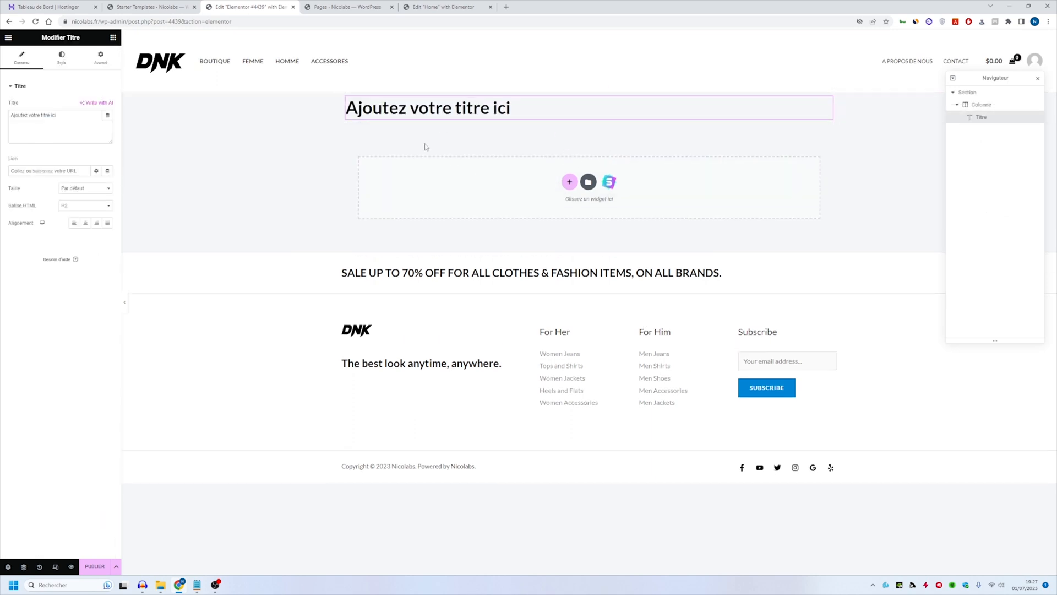
pyautogui.click(610, 182)
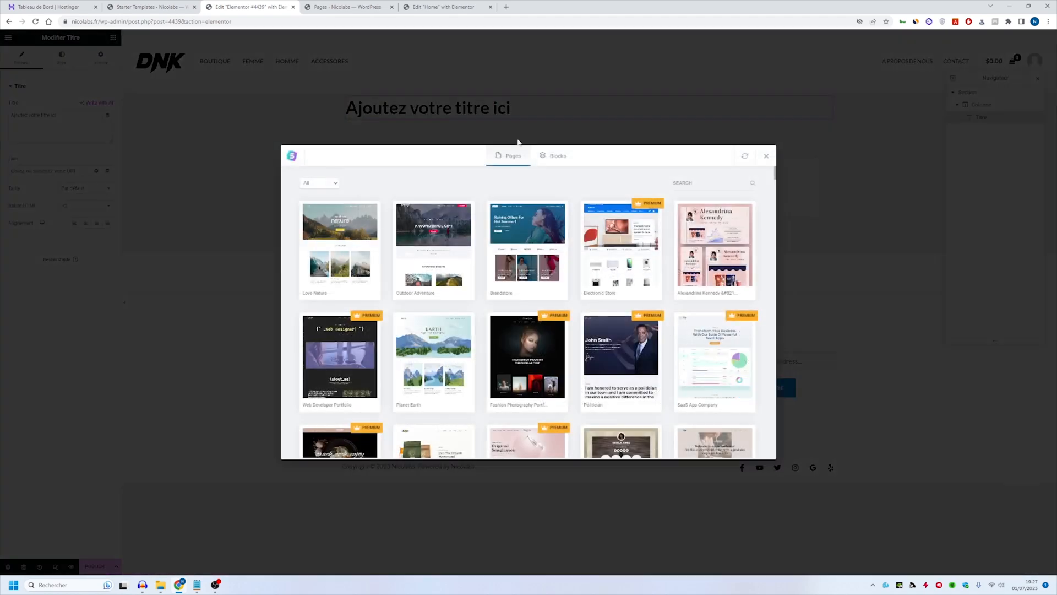
pyautogui.click(339, 242)
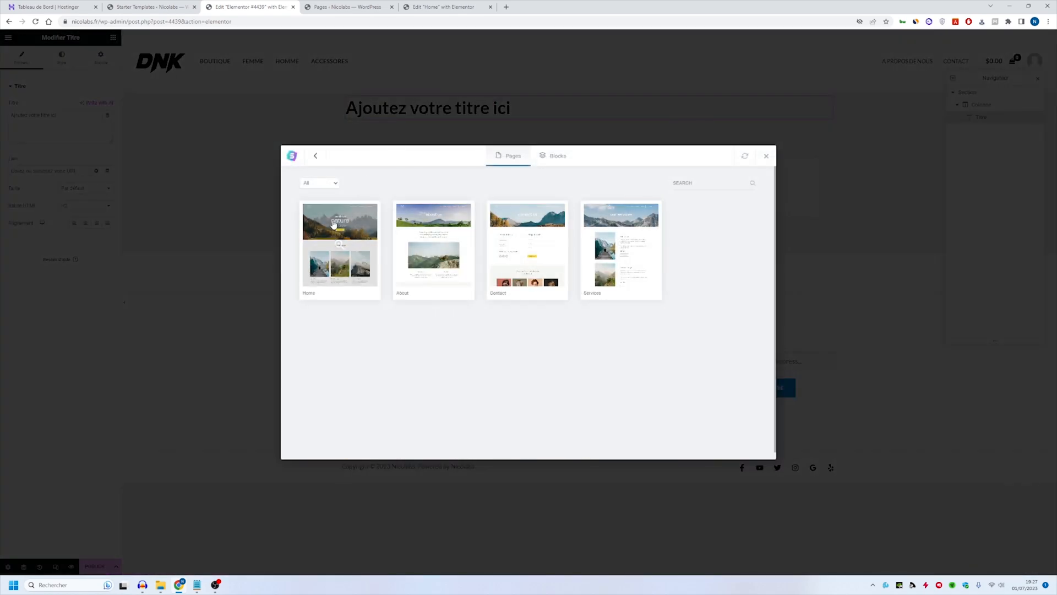
pyautogui.click(433, 244)
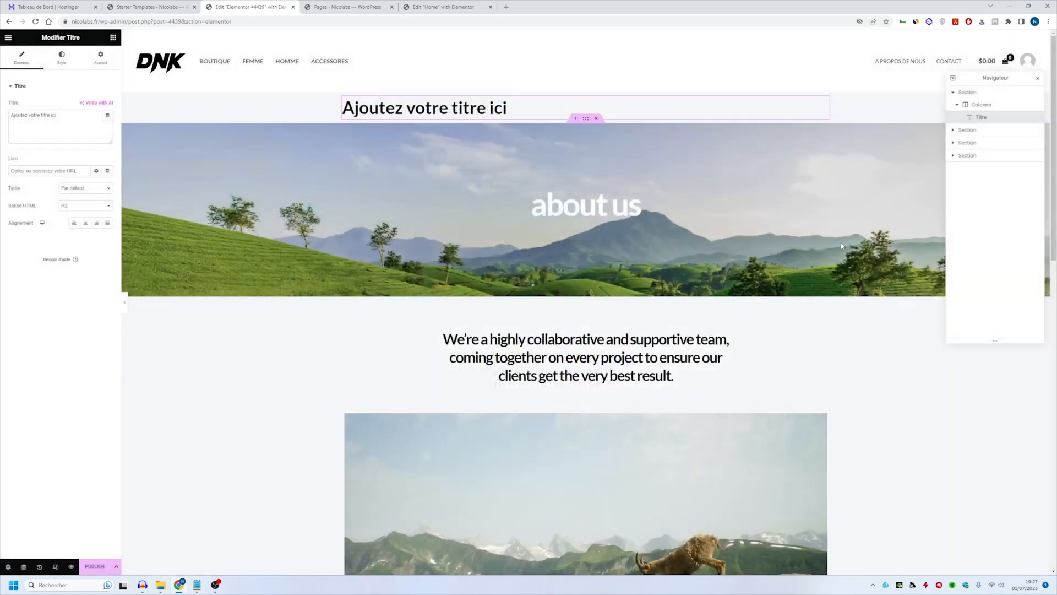
# - Examine the imported About page from its banner to the testimonial, inspect its two headings, and return to the Pages list
pyautogui.scroll(-5, 575, 321)
pyautogui.scroll(2, 575, 321)
pyautogui.scroll(-6, 716, 293)
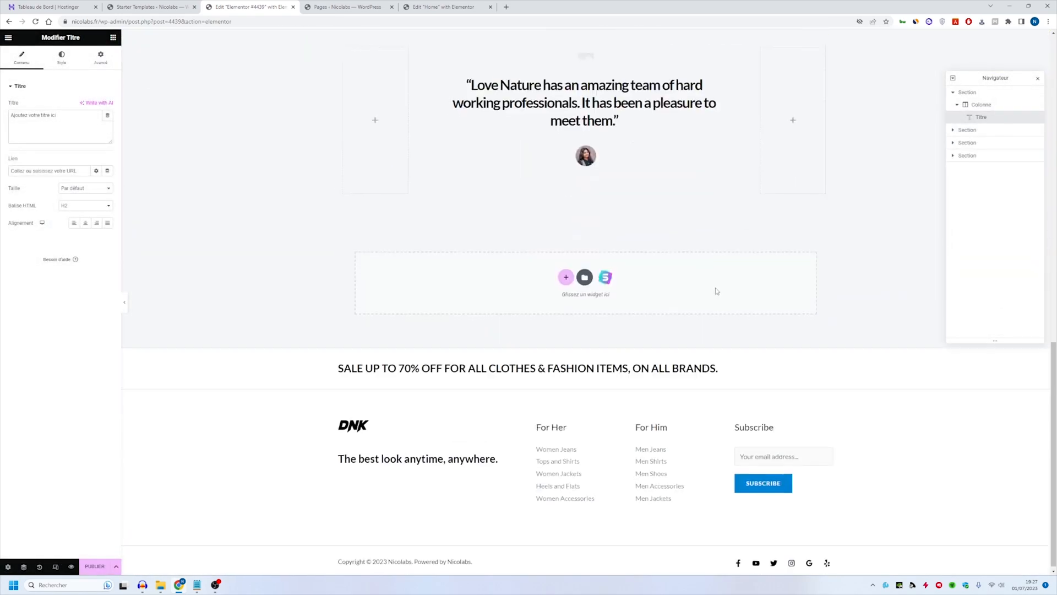
pyautogui.scroll(8, 600, 229)
pyautogui.click(600, 230)
pyautogui.scroll(3, 600, 229)
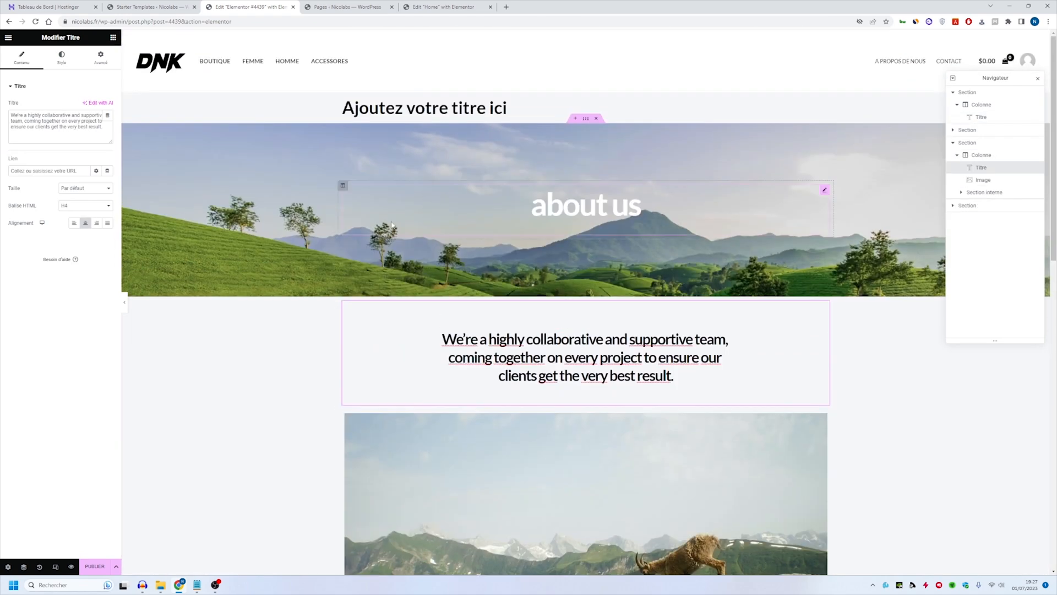
pyautogui.click(600, 226)
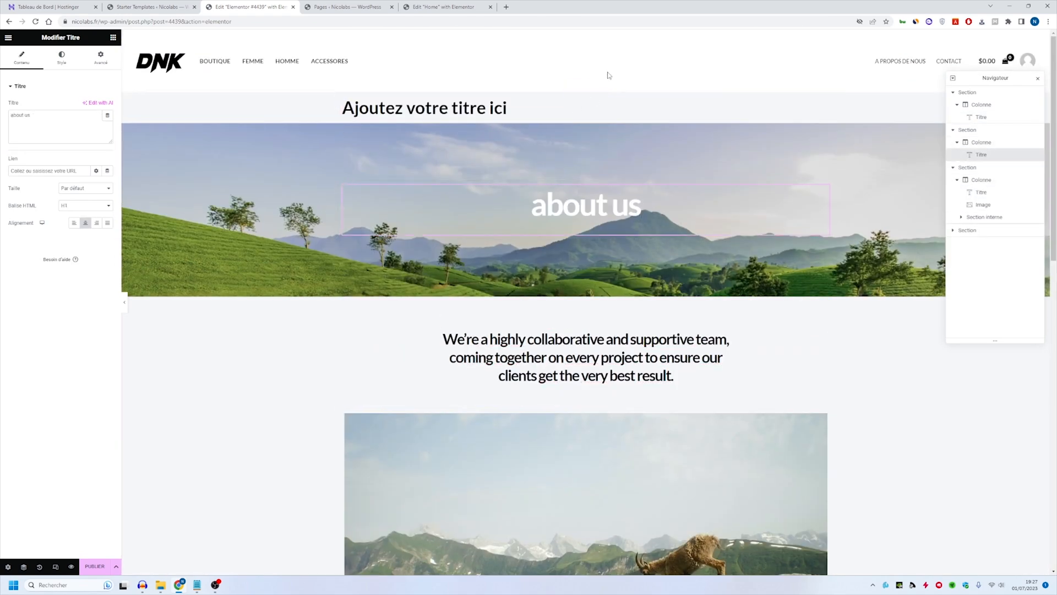
pyautogui.click(598, 90)
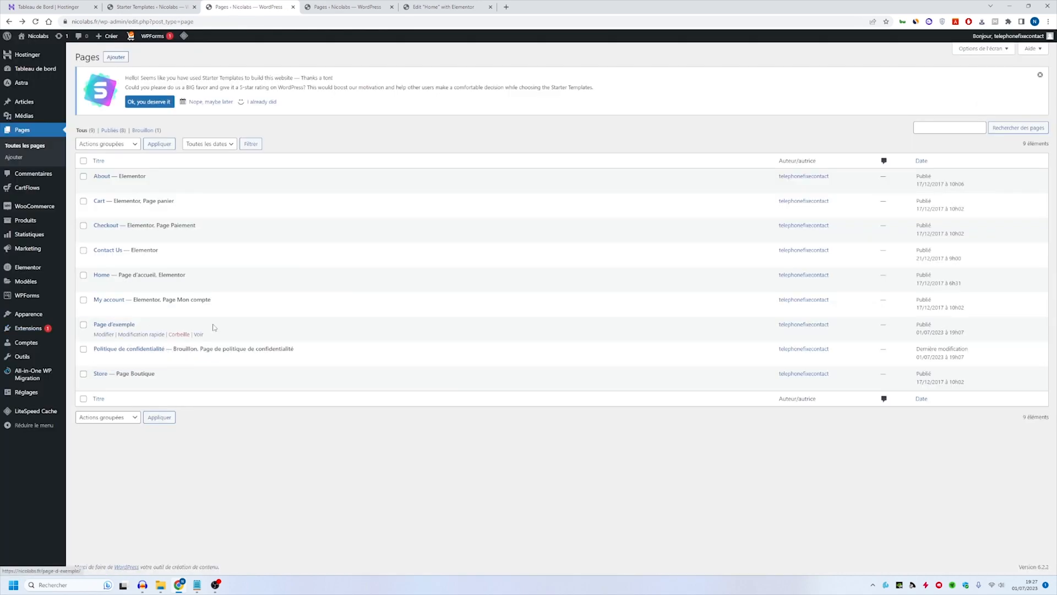
# - Go to the page for adding extensions and search for "clone"
pyautogui.moveTo(42, 329)
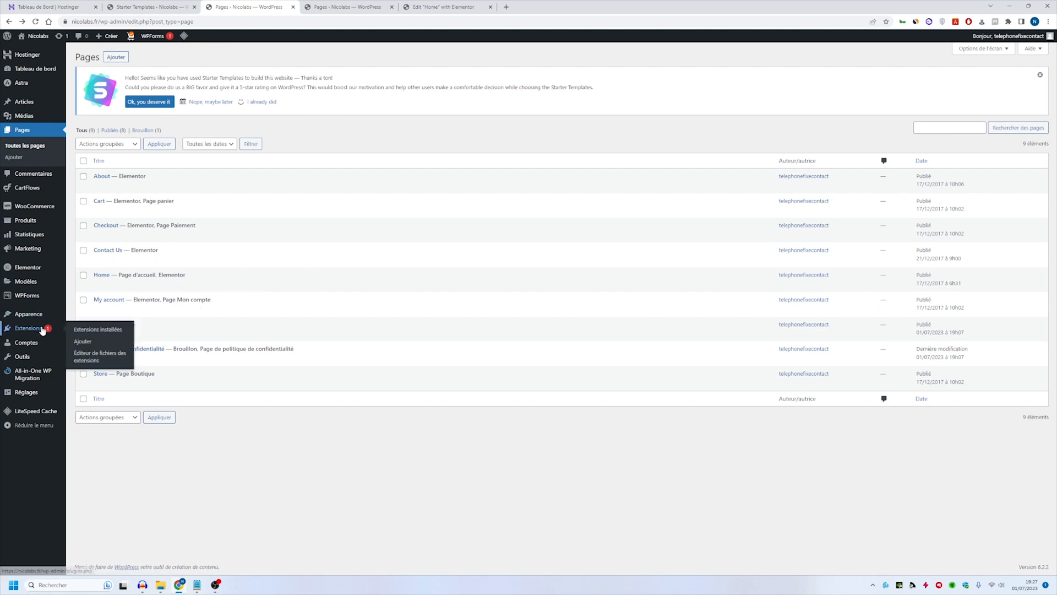
pyautogui.click(83, 341)
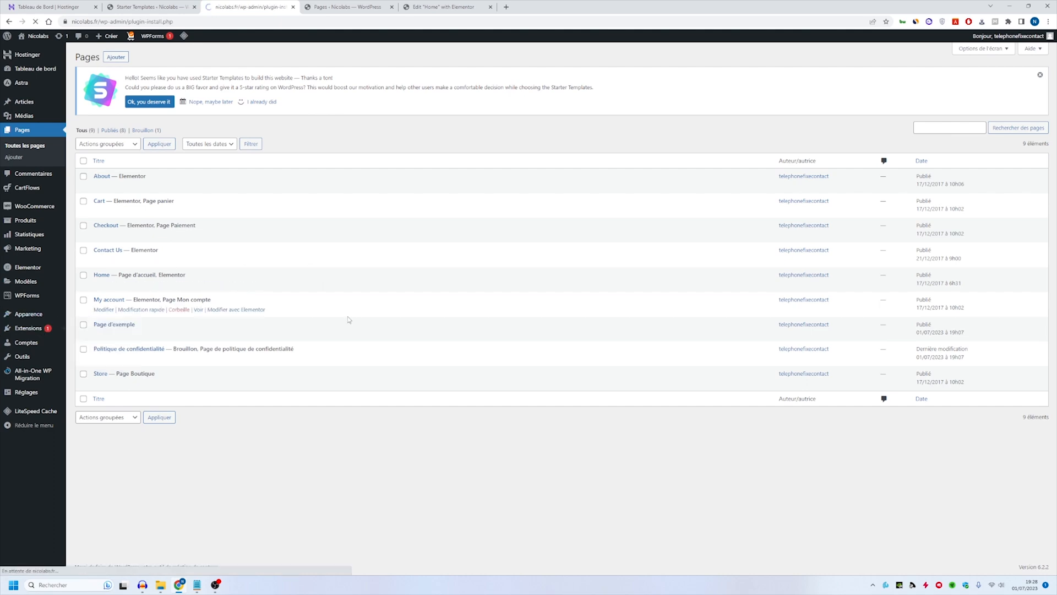
pyautogui.click(955, 133)
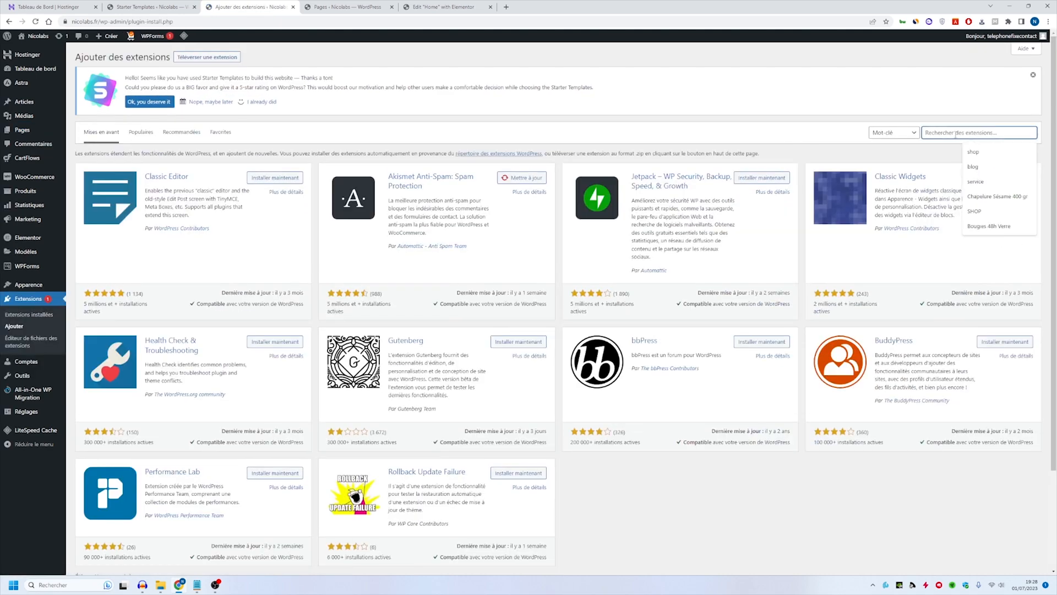
pyautogui.write('clone')
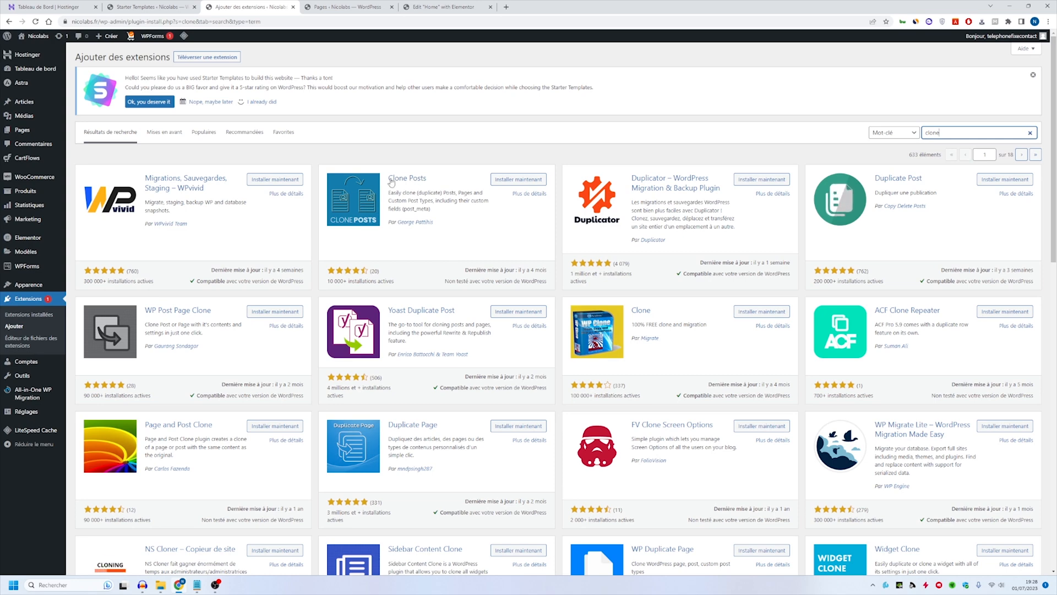
# - Install and activate the Duplicate Post plugin by Copy Delete Posts, and skip its security alerts and tracking opt-in
pyautogui.click(994, 183)
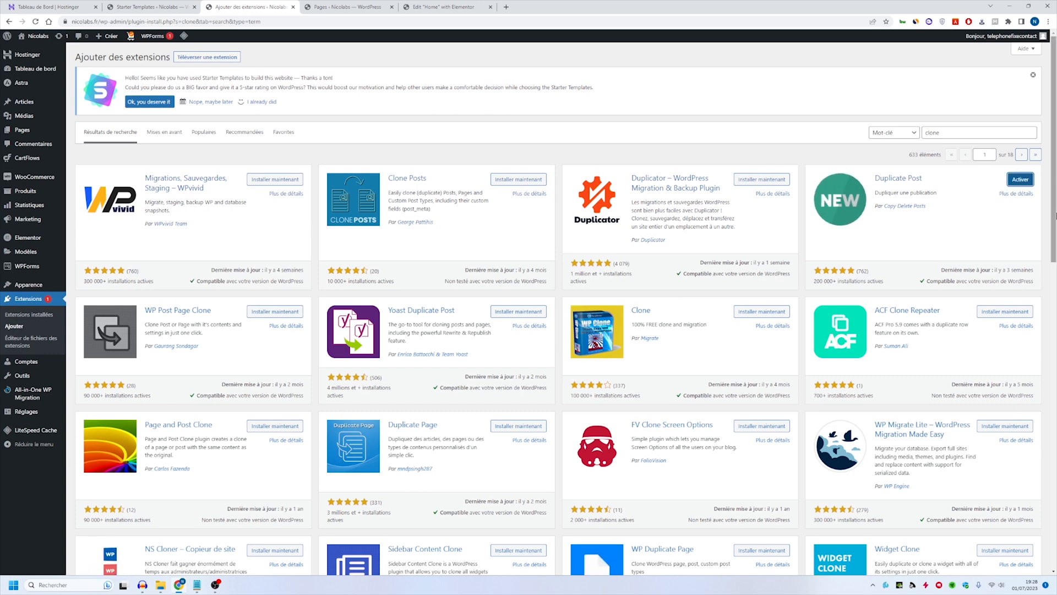
pyautogui.click(1021, 182)
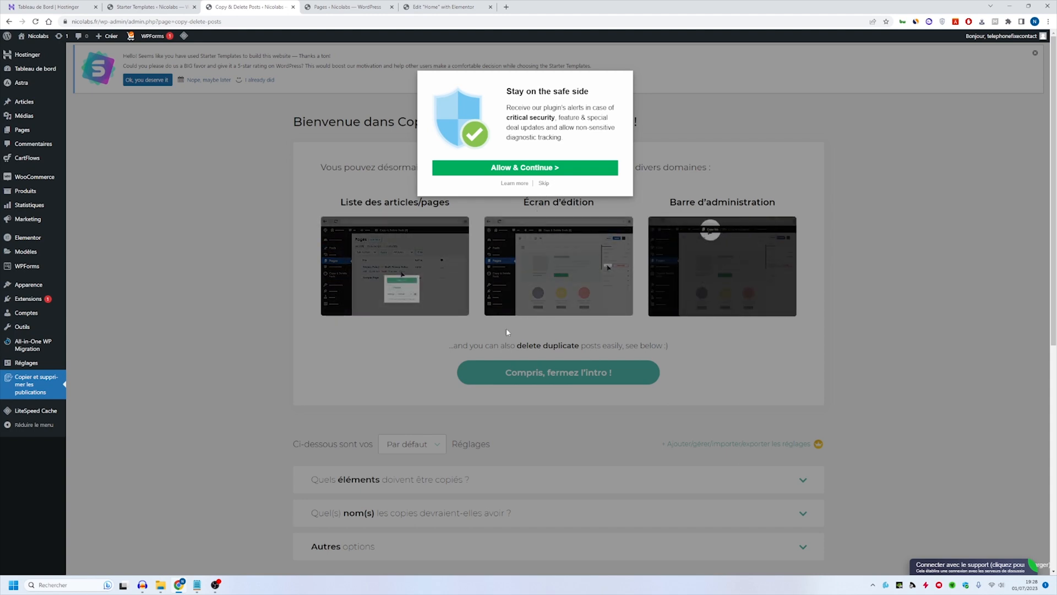
pyautogui.click(544, 183)
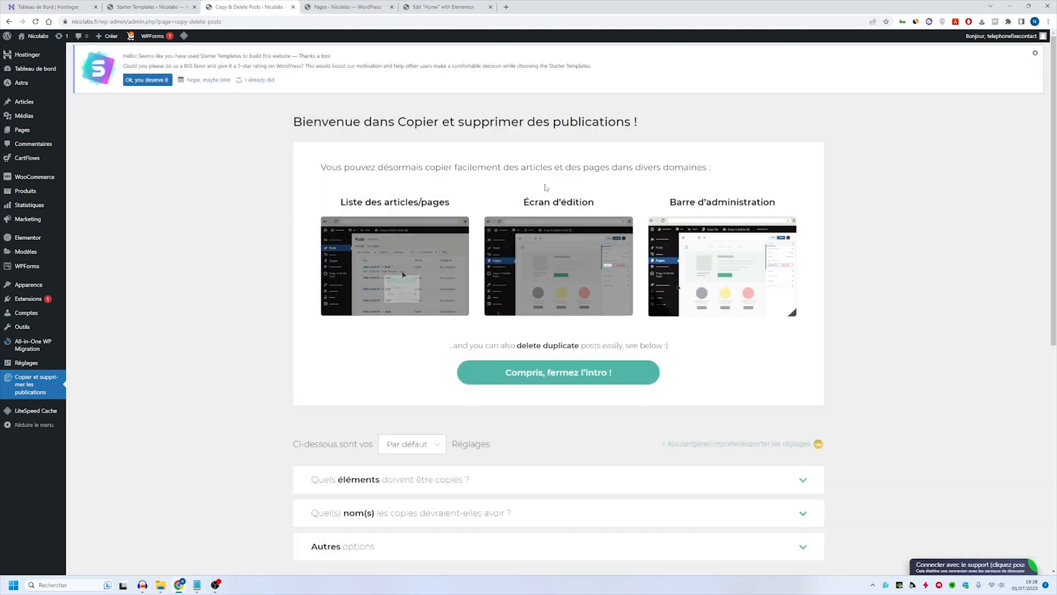
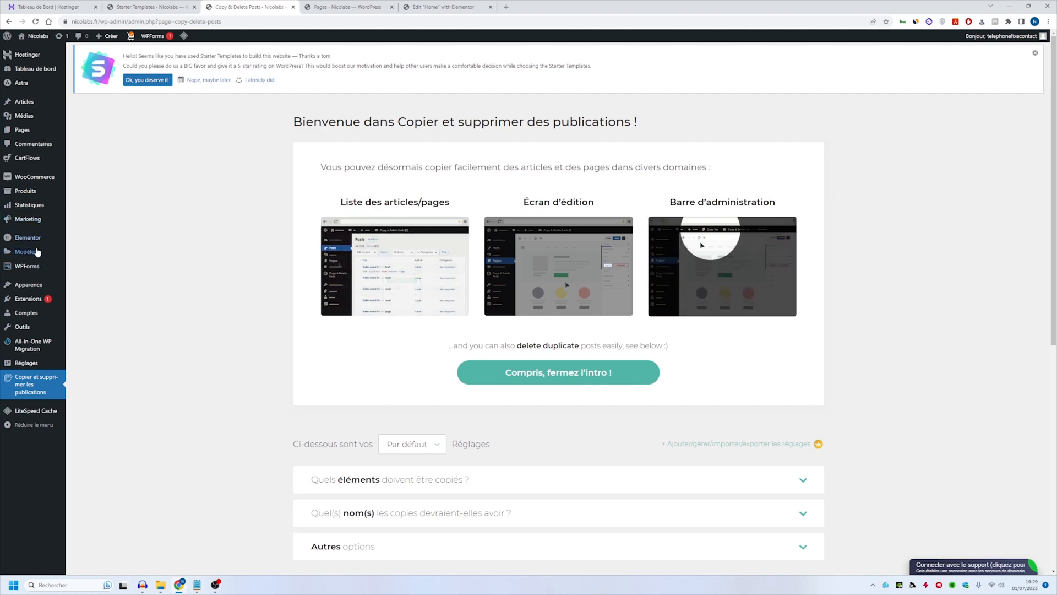
# - Duplicate the About page once from the Pages list and open the copy for editing
pyautogui.click(22, 130)
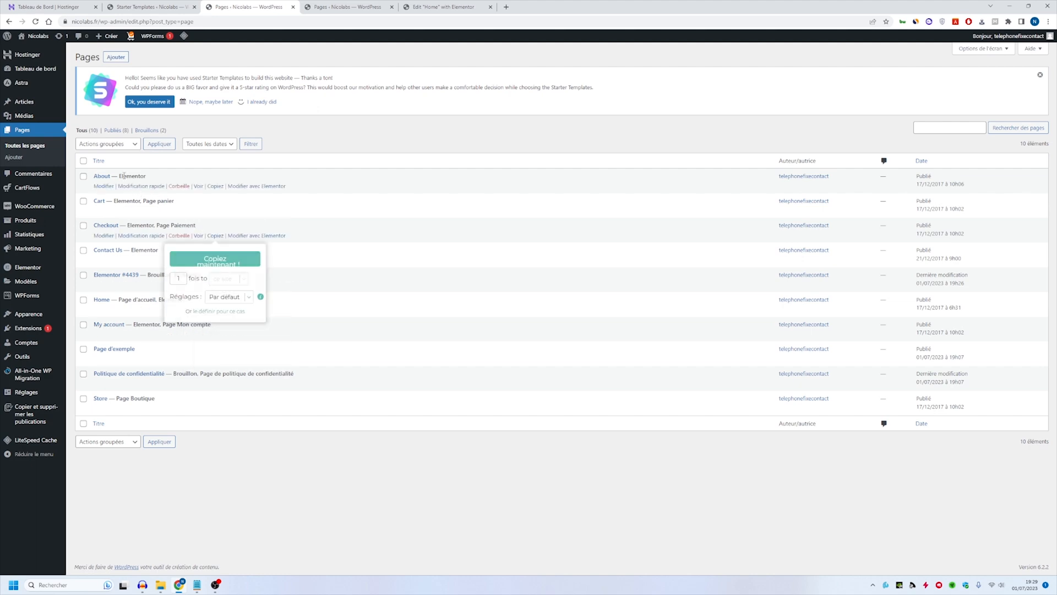
pyautogui.moveTo(219, 188)
pyautogui.click(215, 209)
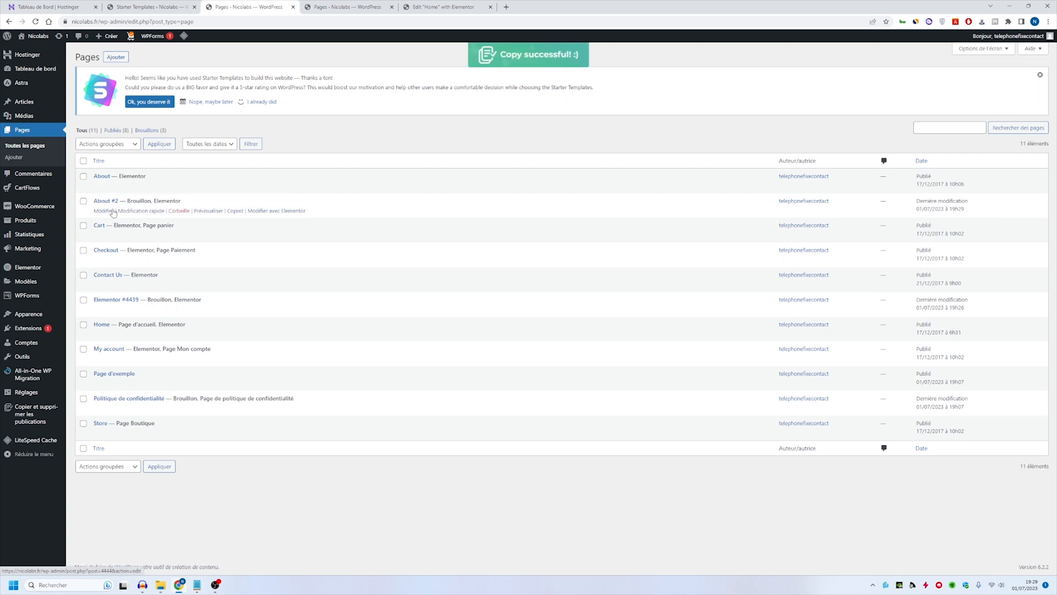
pyautogui.click(103, 211)
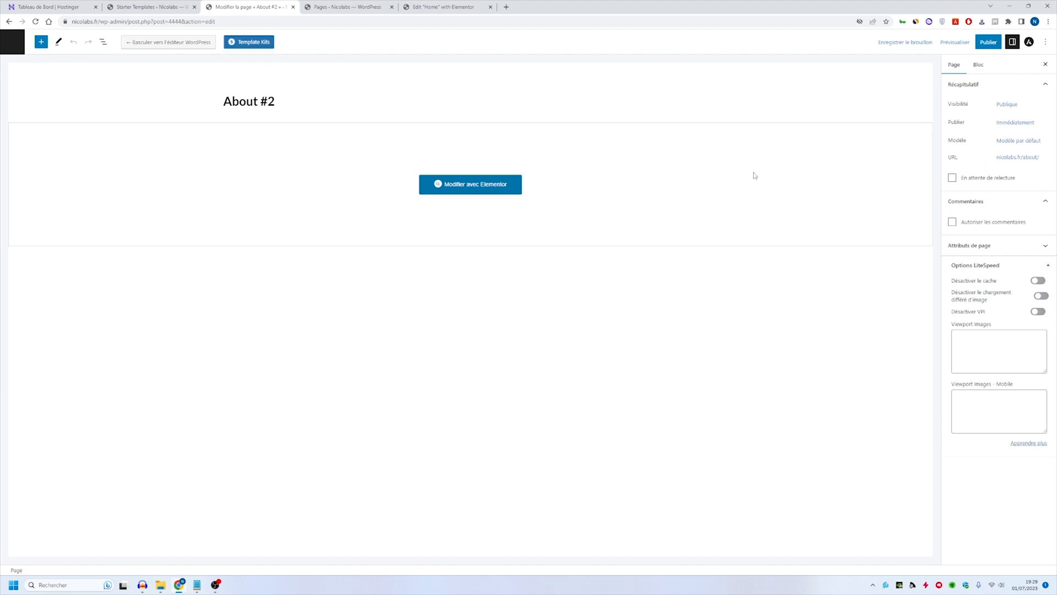
# - Set the copied About page's permalink to "a propos de nous" and publish the page
pyautogui.click(1022, 158)
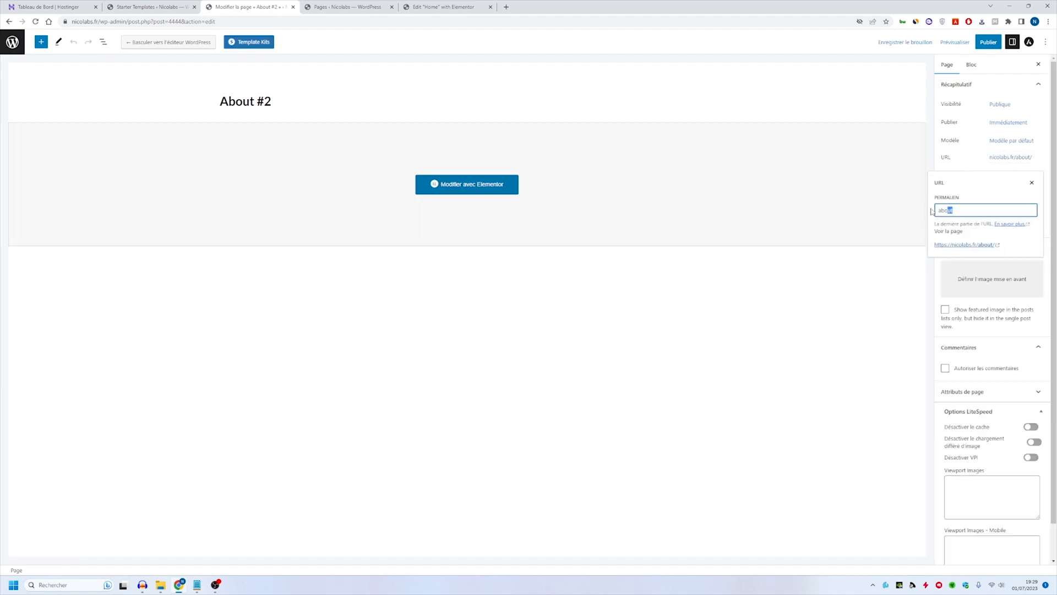
pyautogui.moveTo(931, 211); pyautogui.dragTo(739, 217)
pyautogui.write('a propos de nous')
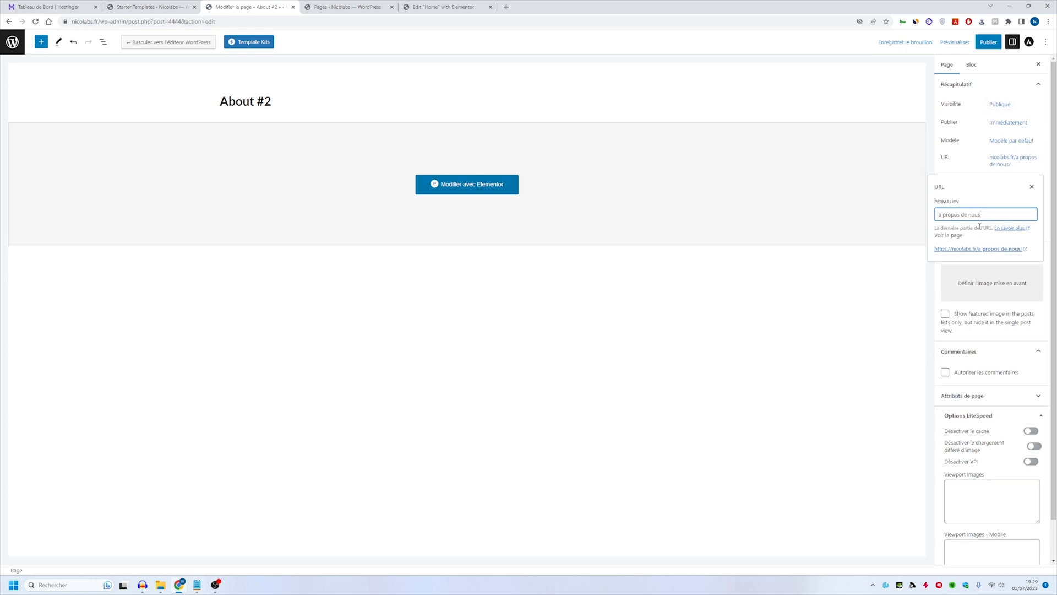
pyautogui.click(988, 42)
pyautogui.click(972, 41)
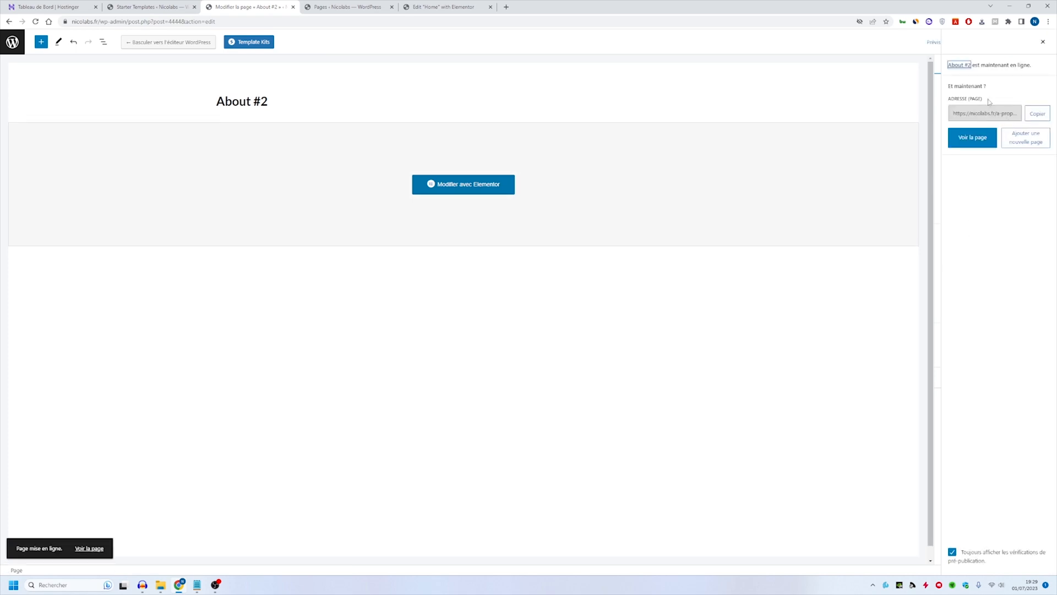
pyautogui.click(1041, 44)
# - Change the page title to "A propos de nous" and update the page
pyautogui.tripleClick(283, 103)
pyautogui.write('A propos ed')
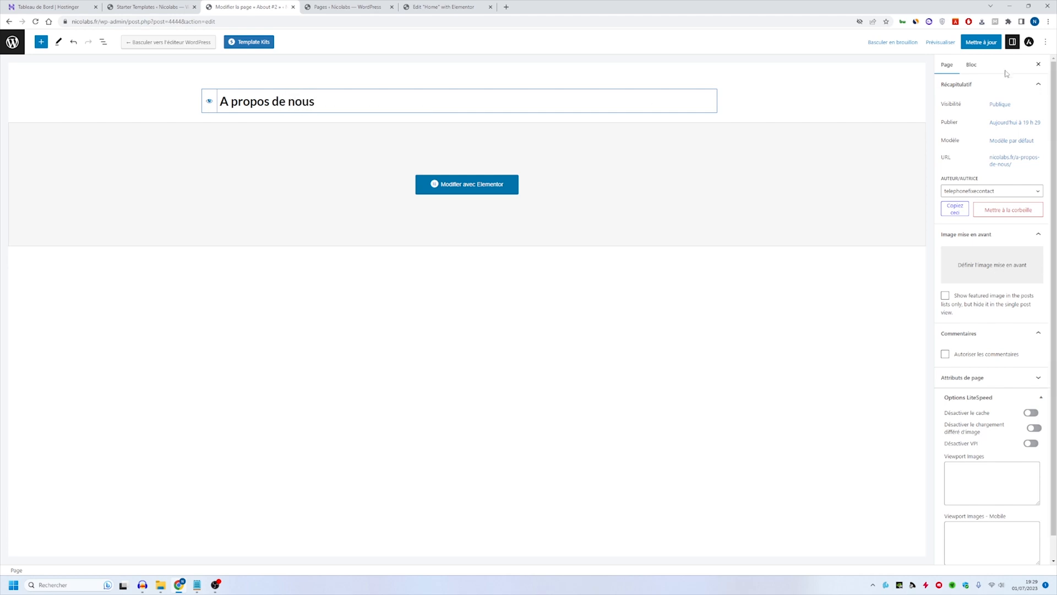
pyautogui.click(982, 42)
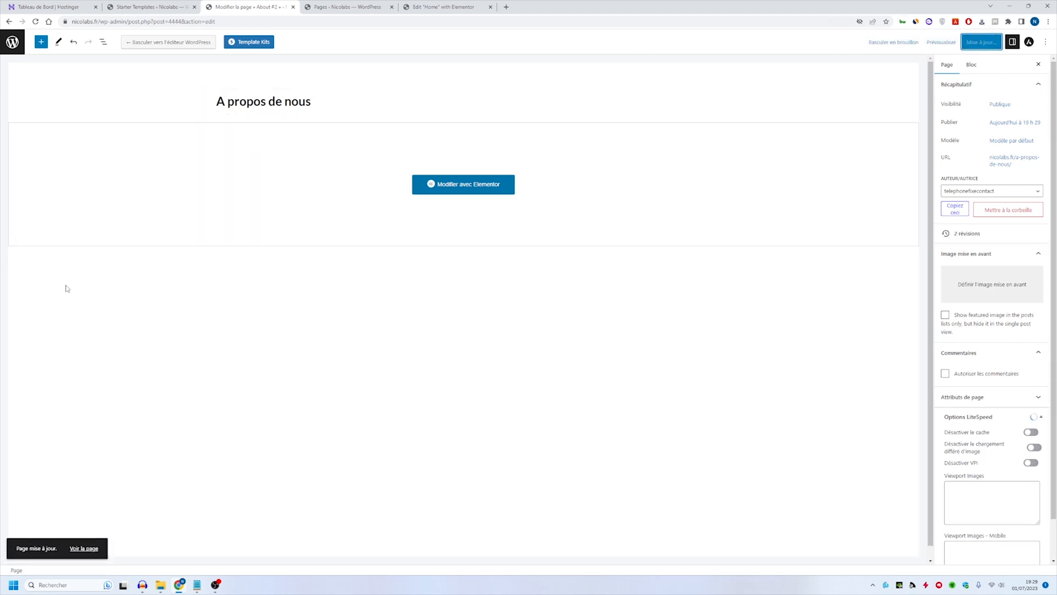
# - Open the duplicated page in Elementor, examine its sections from the banner to the service icons, including the Who We Are text, and close it
pyautogui.click(503, 189)
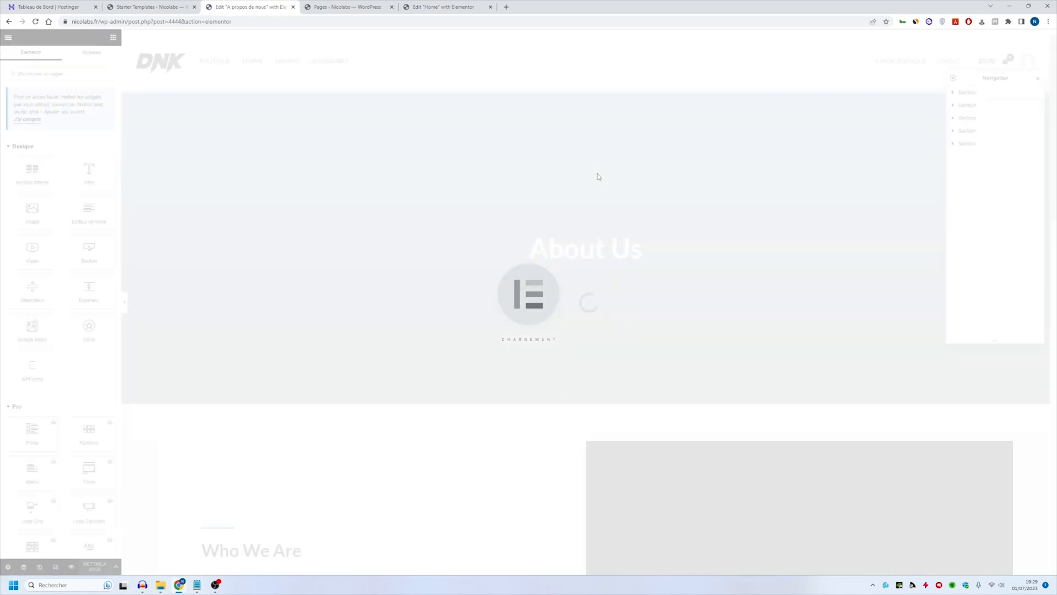
pyautogui.scroll(-8, 448, 351)
pyautogui.scroll(-7, 373, 303)
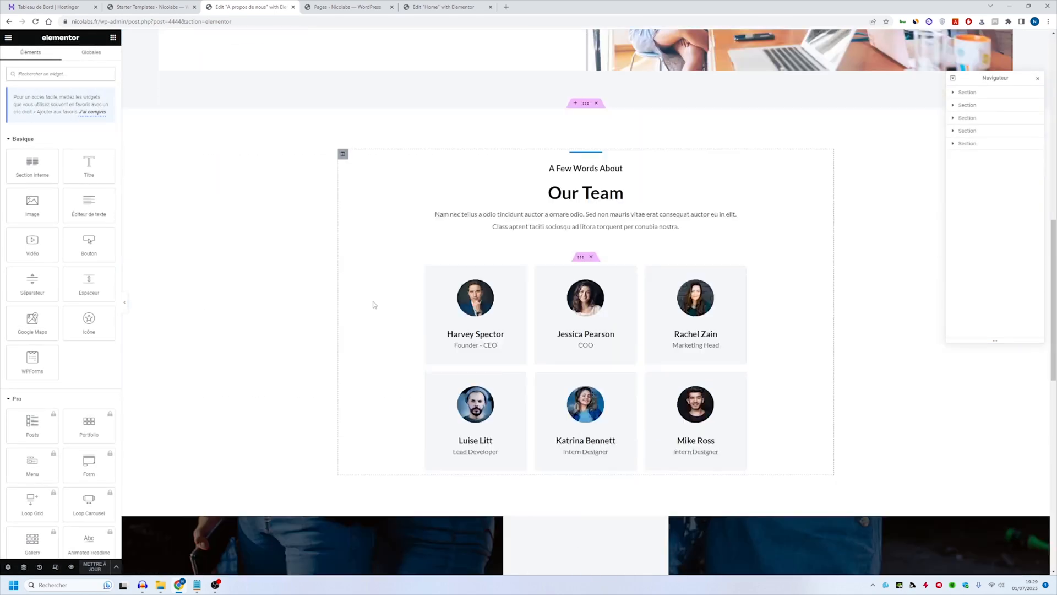
pyautogui.scroll(4, 347, 226)
pyautogui.scroll(-8, 346, 227)
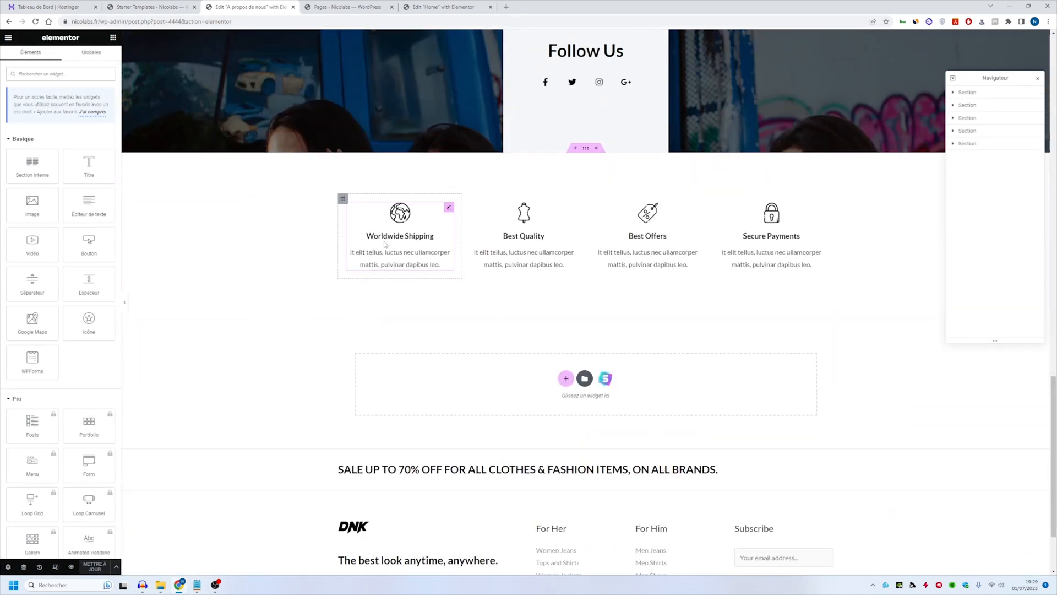
pyautogui.scroll(12, 413, 248)
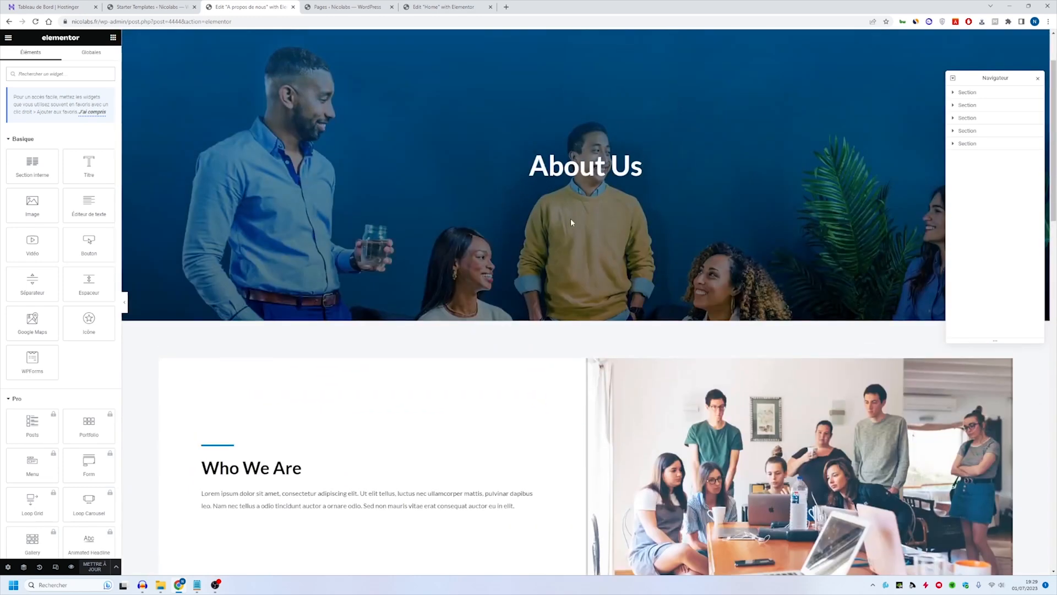
pyautogui.scroll(-1, 512, 237)
pyautogui.scroll(2, 412, 309)
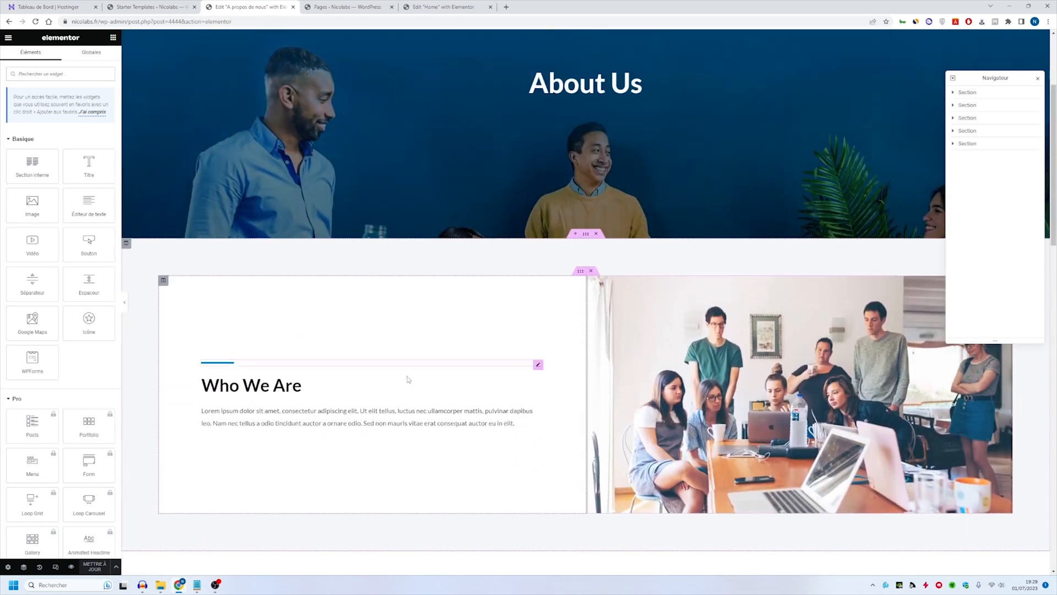
pyautogui.click(286, 380)
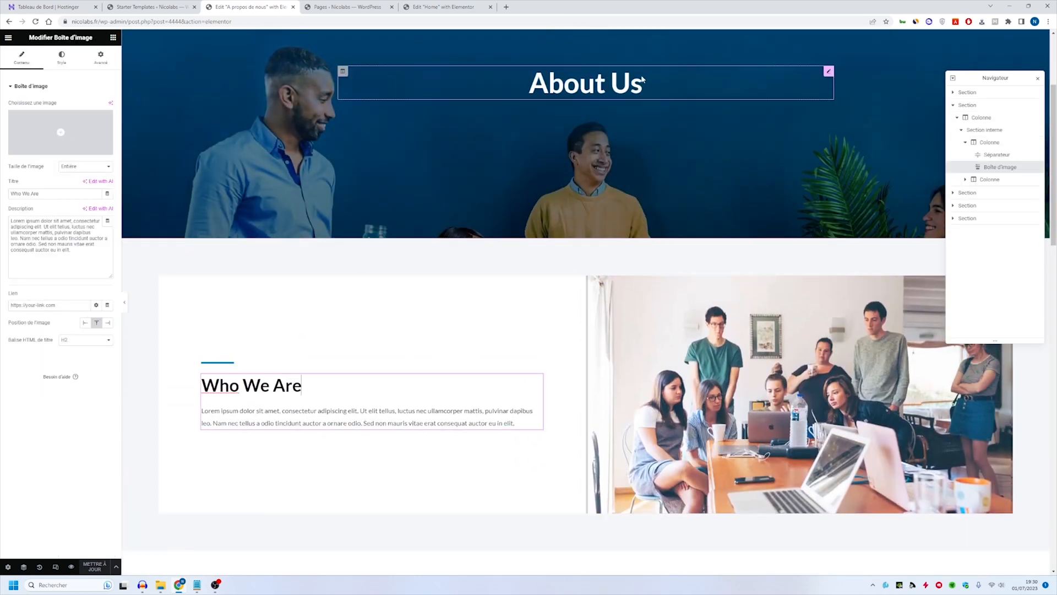
pyautogui.scroll(-10, 559, 88)
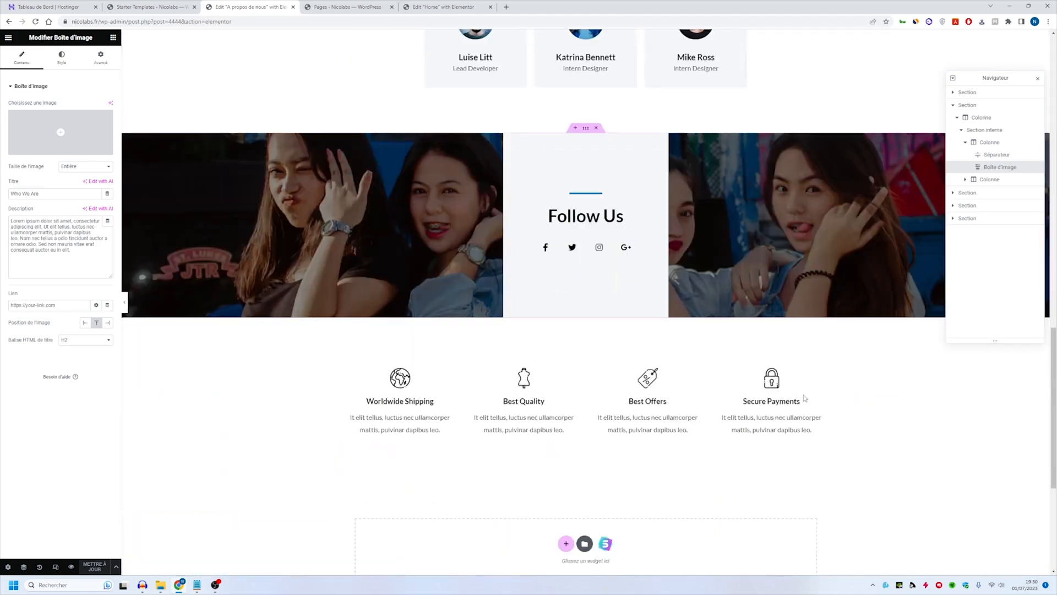
pyautogui.scroll(5, 509, 358)
pyautogui.scroll(3, 509, 359)
pyautogui.middleClick(219, 5)
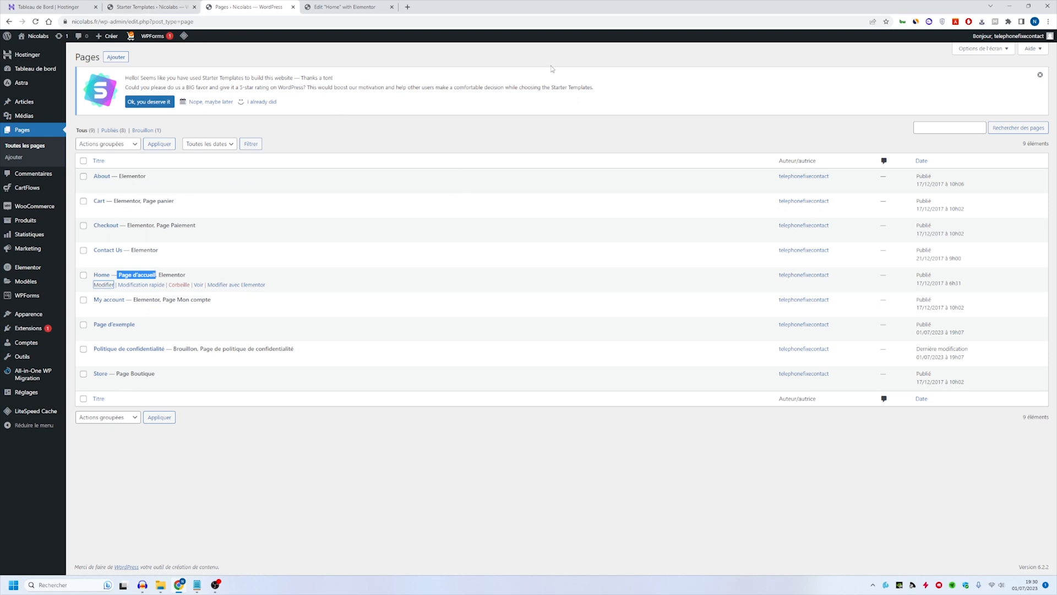
# - Open the live site in a new browser tab, go to its Contact page and open that page in Elementor
pyautogui.middleClick(44, 39)
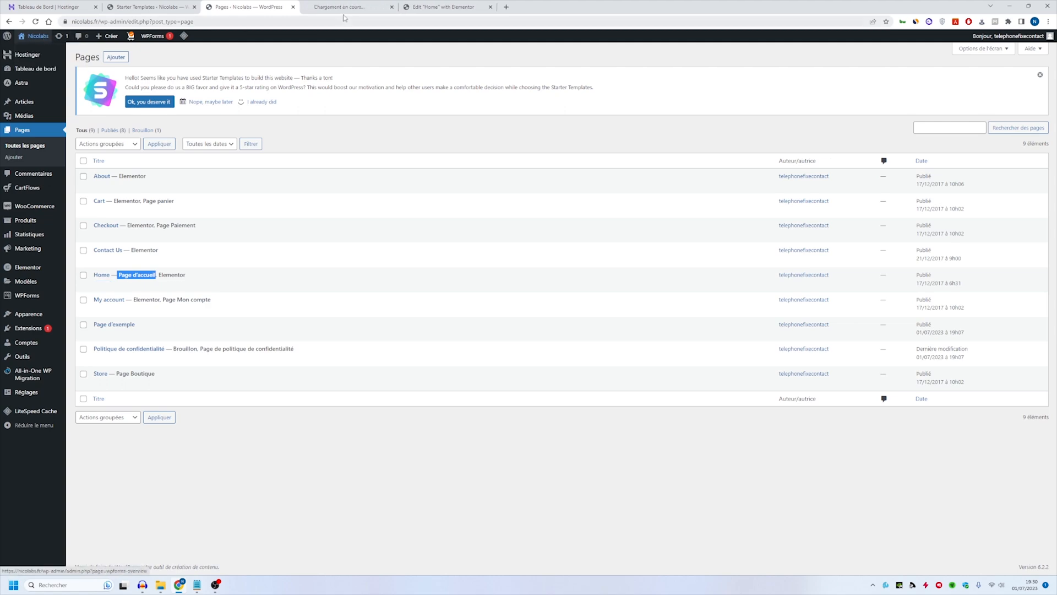
pyautogui.click(352, 7)
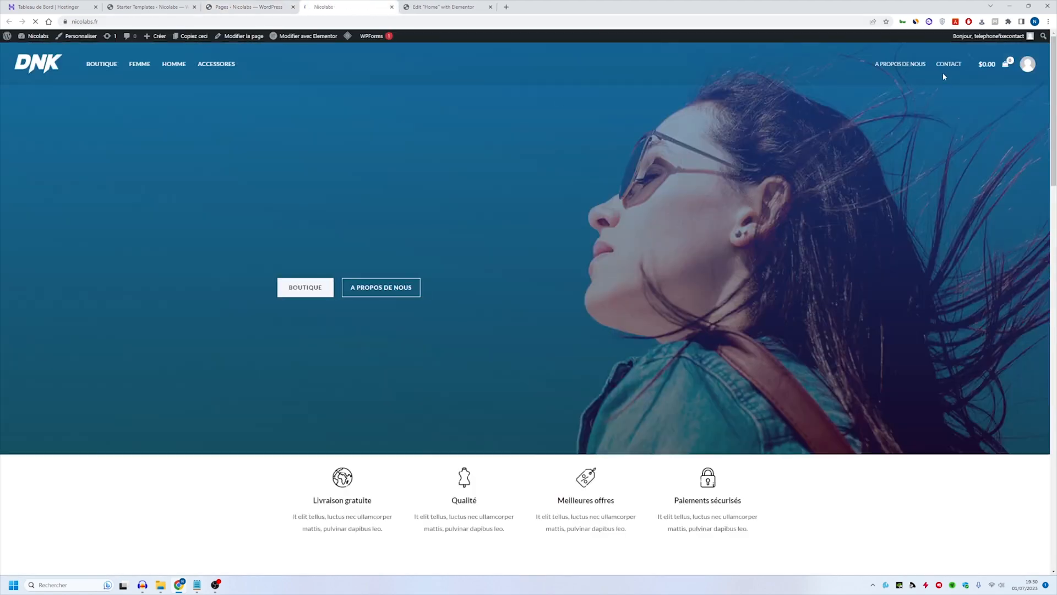
pyautogui.click(948, 64)
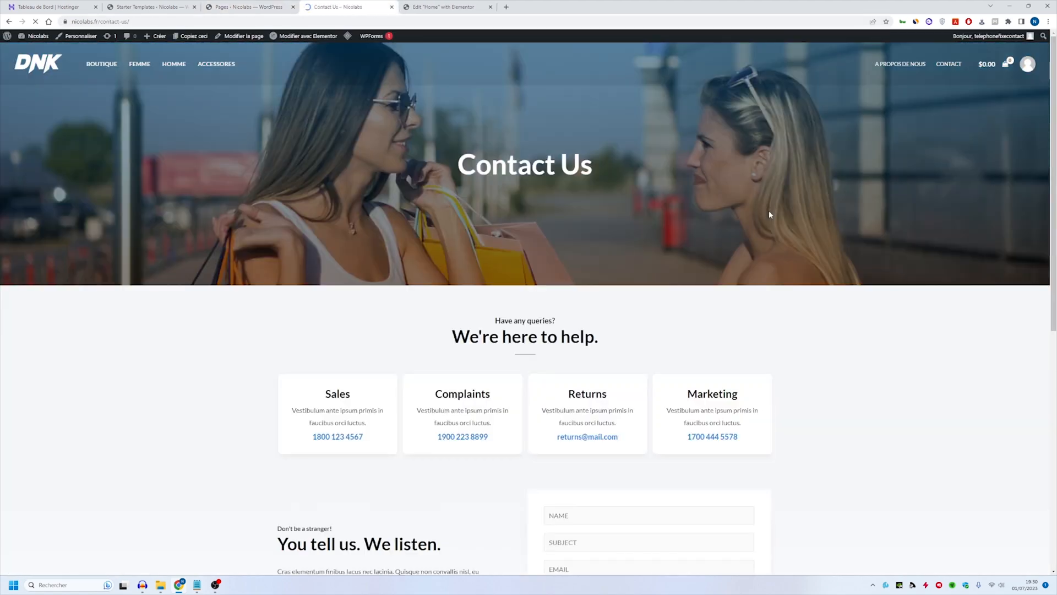
pyautogui.scroll(-6, 627, 235)
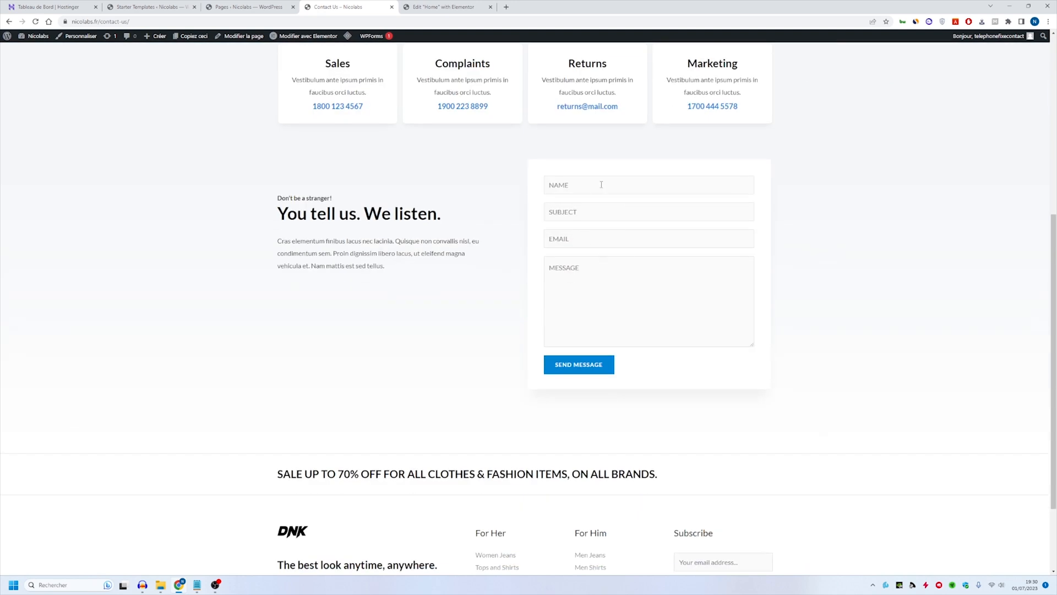
pyautogui.middleClick(308, 35)
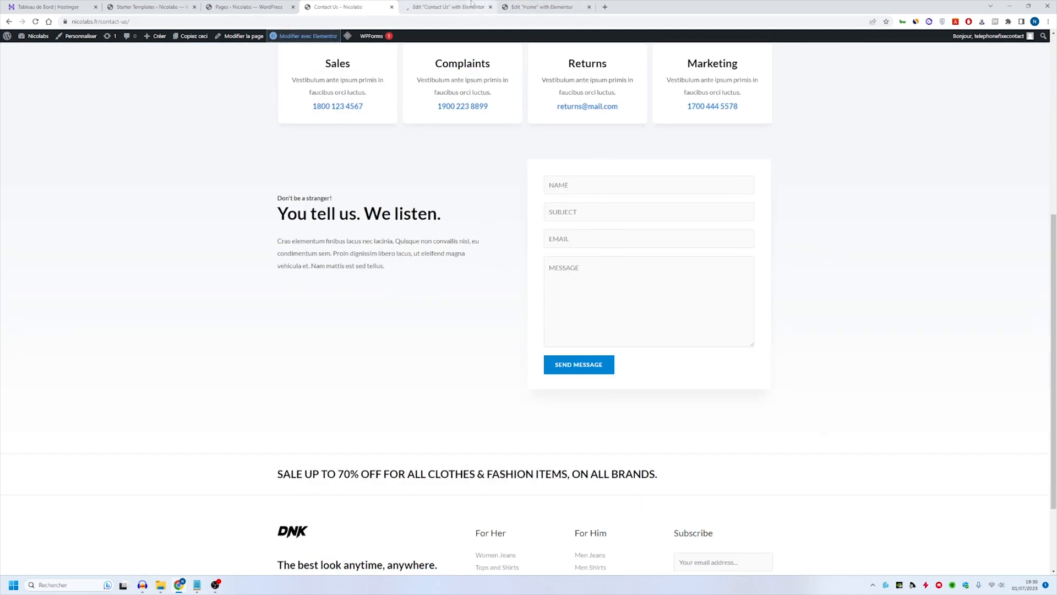
pyautogui.click(449, 6)
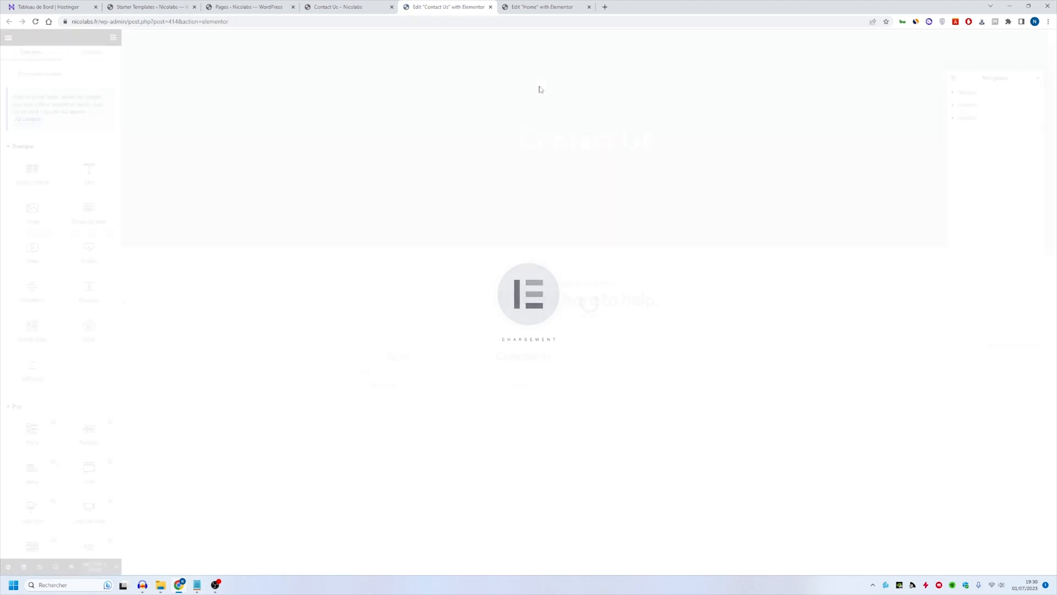
# - Inspect the Contact page layout and the shortcode used by its contact form
pyautogui.scroll(-4, 701, 510)
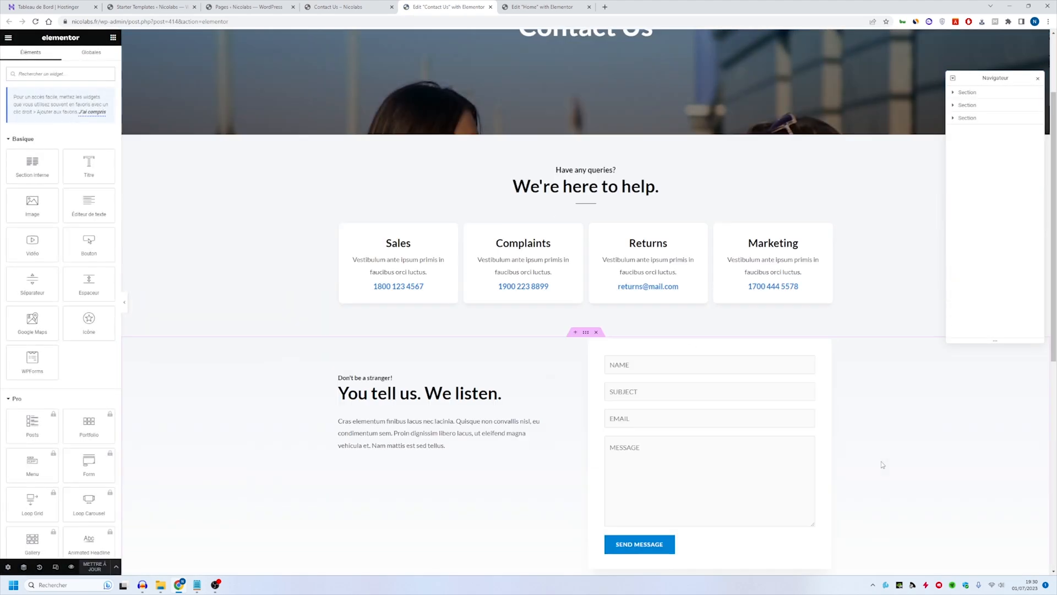
pyautogui.click(737, 371)
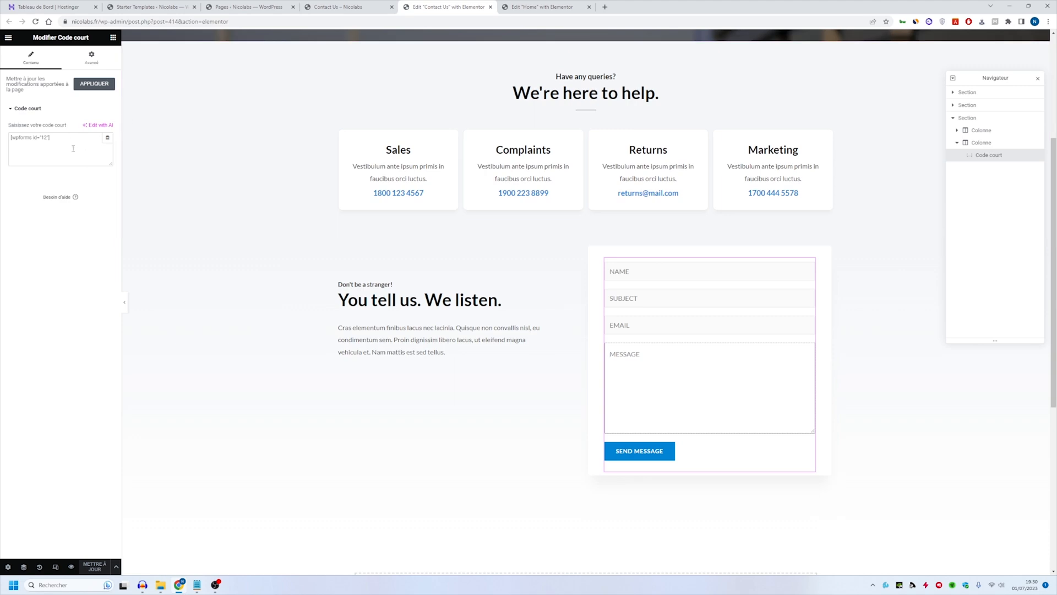
pyautogui.scroll(-3, 471, 421)
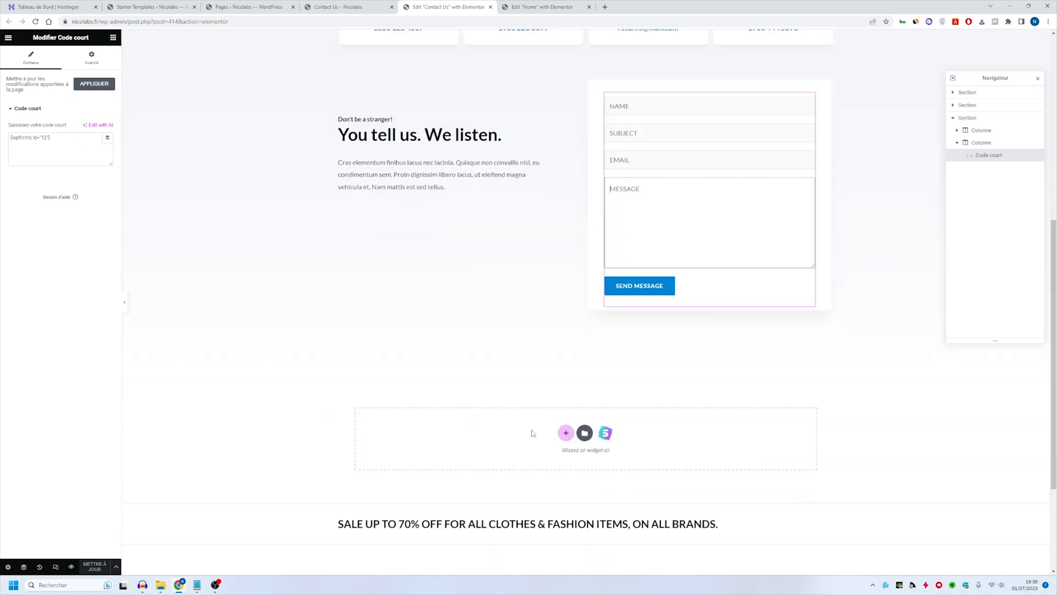
pyautogui.scroll(4, 471, 421)
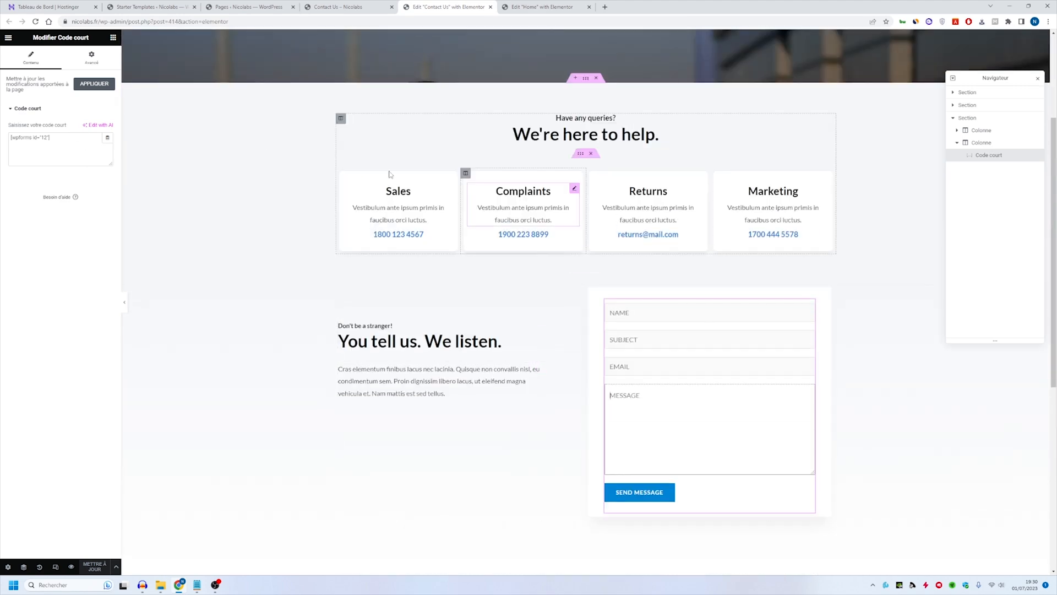
pyautogui.moveTo(63, 141); pyautogui.dragTo(7, 138)
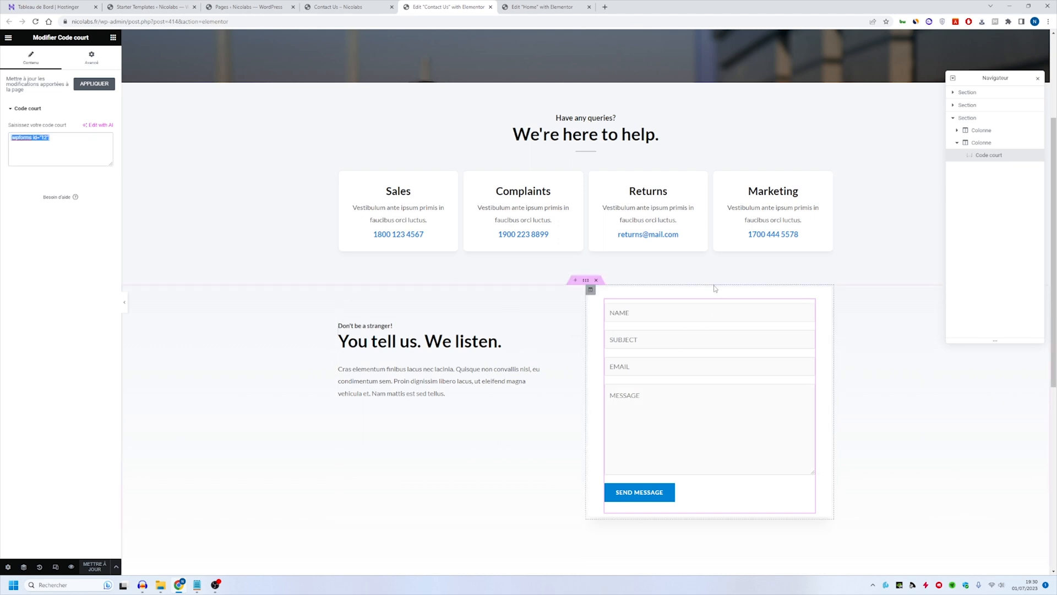
# - Go to the WPForms forms list in the dashboard and select the shortcode of the Contact Us form
pyautogui.click(348, 6)
pyautogui.click(202, 5)
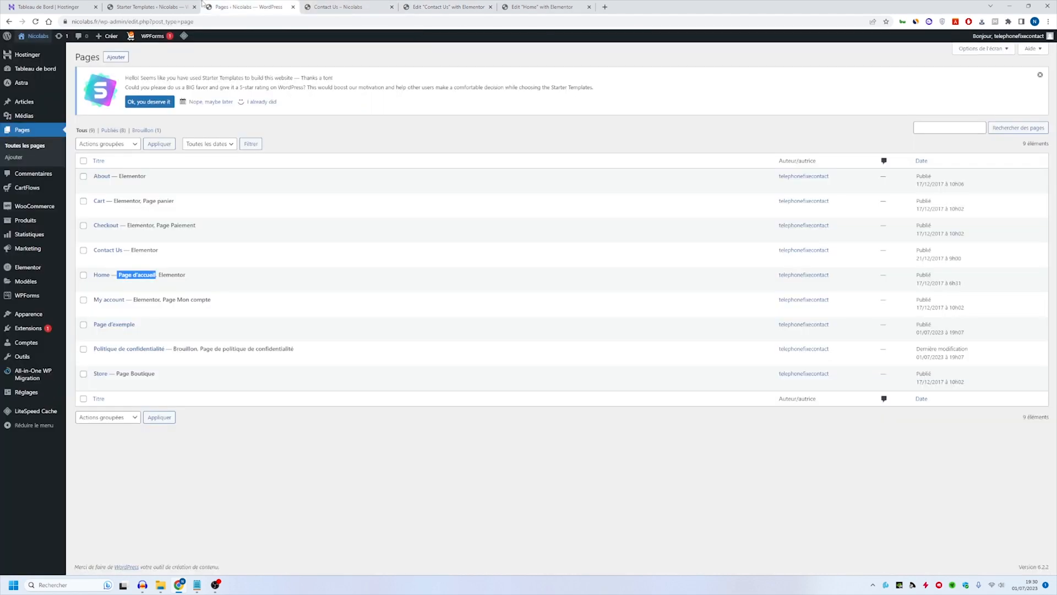
pyautogui.click(25, 297)
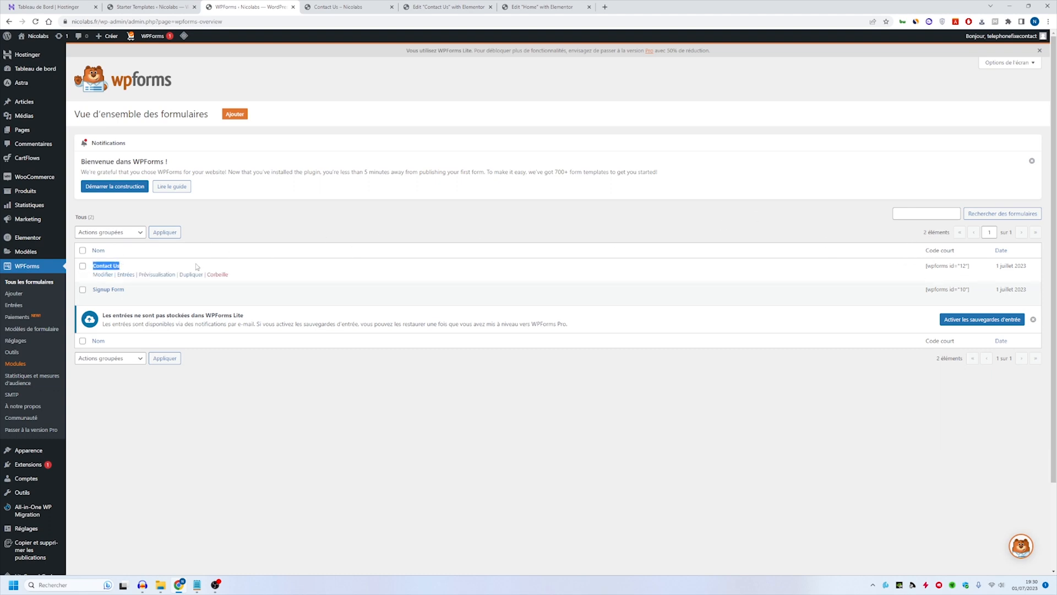
pyautogui.tripleClick(974, 267)
# - Return to the Contact page in Elementor, search the widgets for "code" and add a Code court widget below the contact form
pyautogui.click(437, 6)
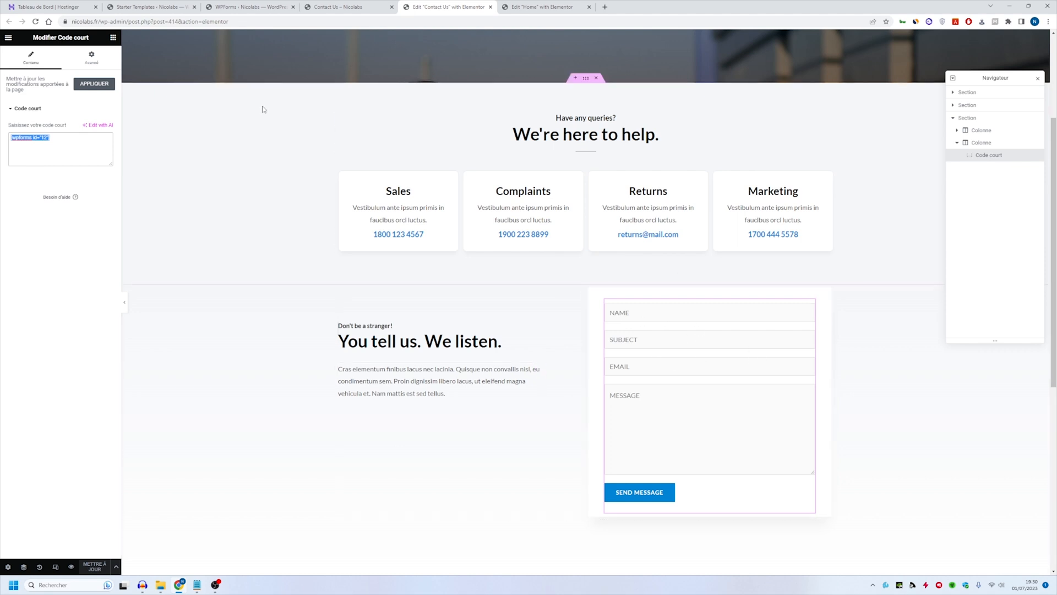
pyautogui.click(113, 37)
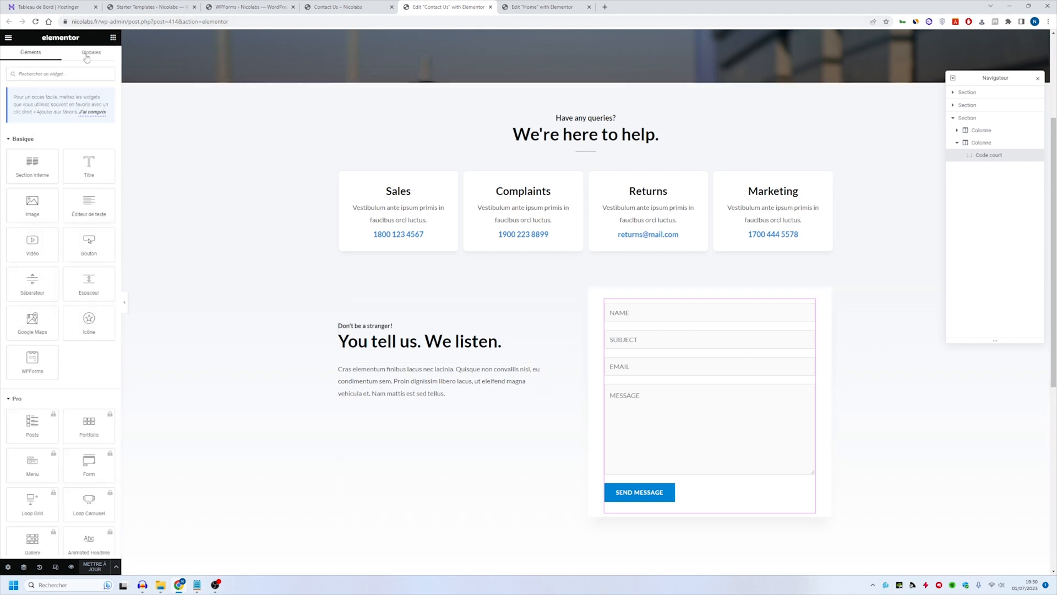
pyautogui.click(44, 73)
pyautogui.write('code')
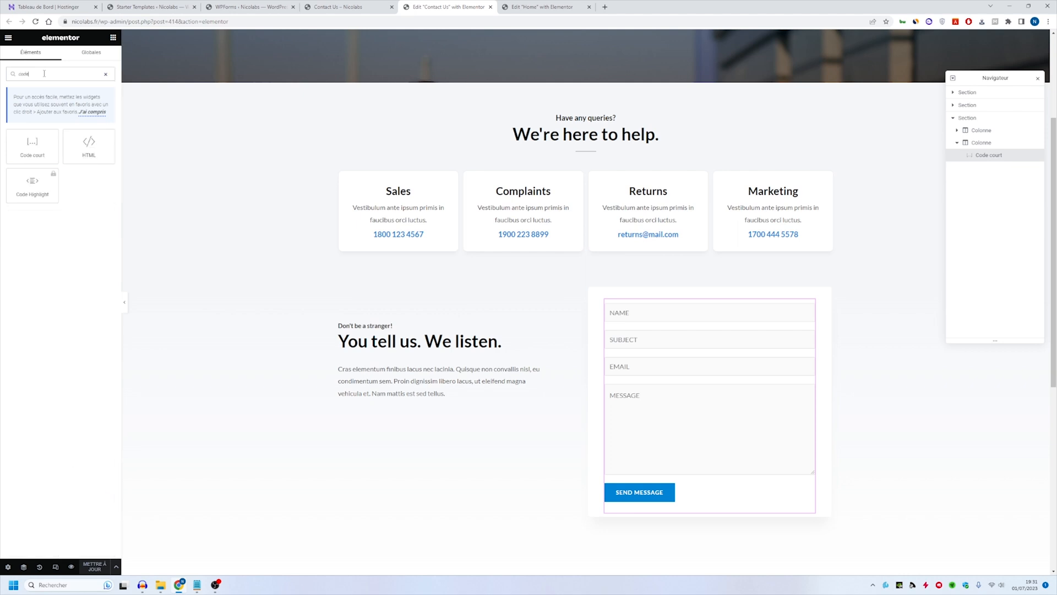
pyautogui.moveTo(32, 144); pyautogui.dragTo(723, 495)
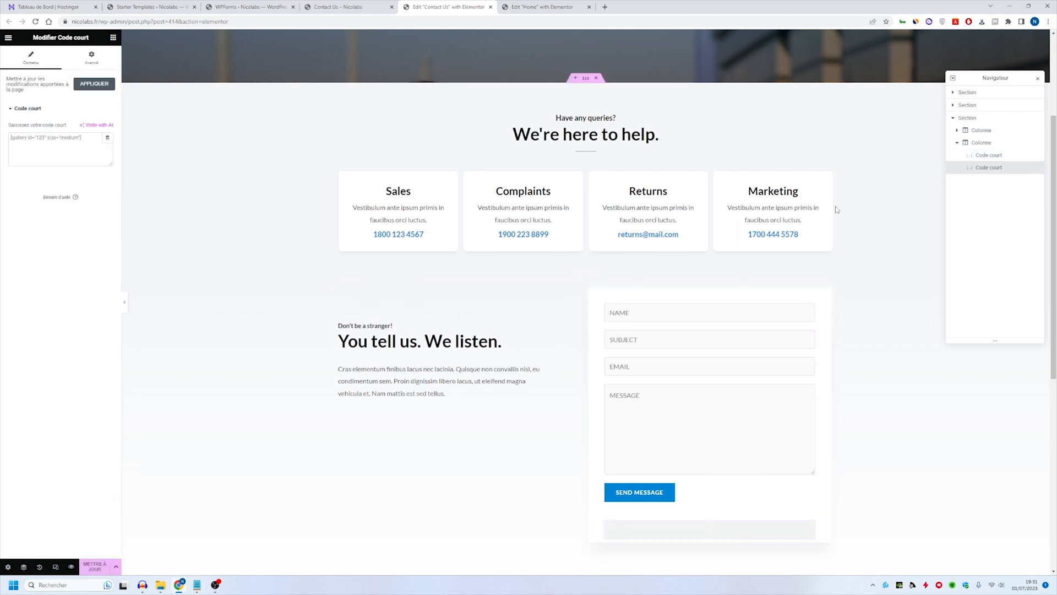
# - Copy the Contact Us form's shortcode from the WPForms list and paste it into the Contact page's new Code court widget in Elementor
pyautogui.click(238, 4)
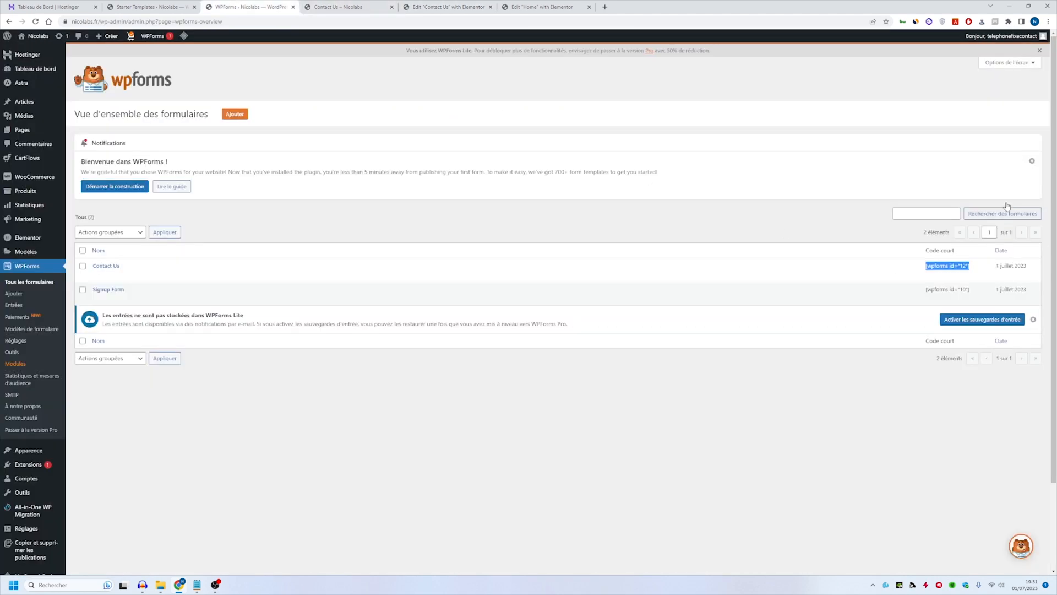
pyautogui.rightClick(945, 265)
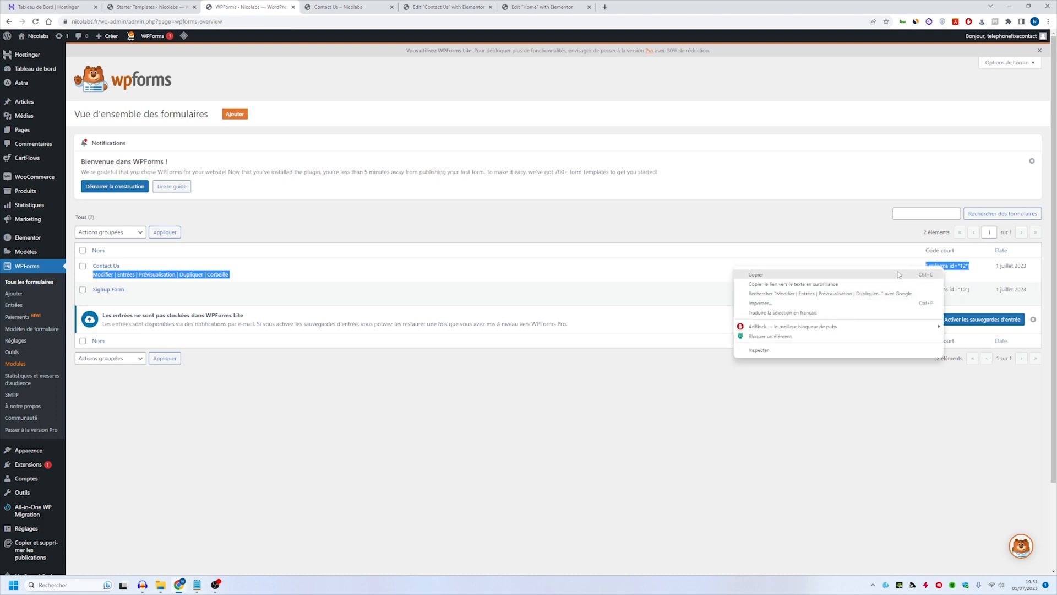
pyautogui.click(832, 274)
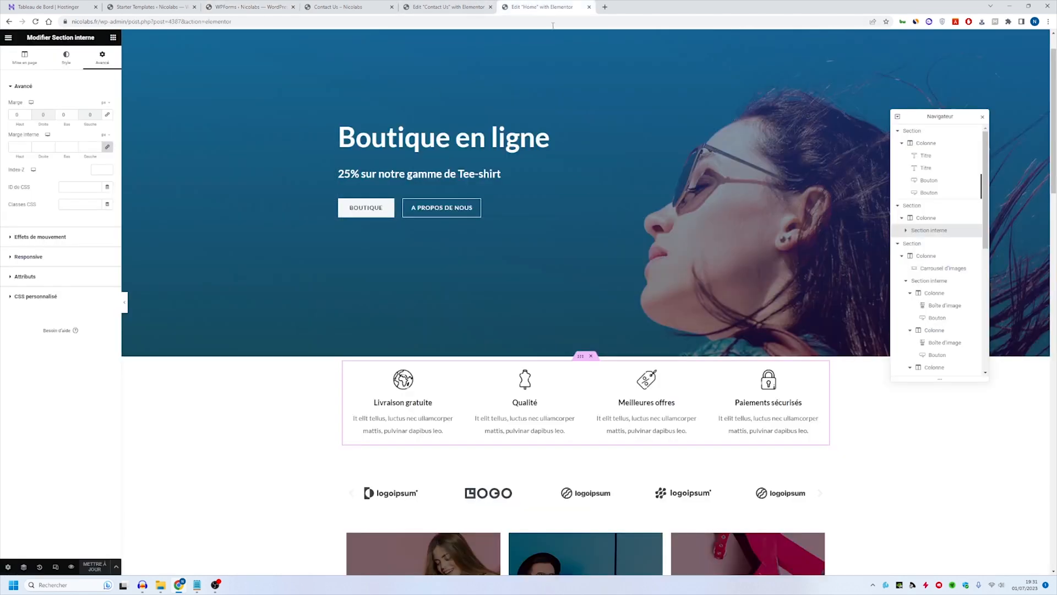
pyautogui.click(443, 6)
pyautogui.write('Modifier | Entrées | Prévisualisation | Dupliquer | Corbeille [wpforms id="12"]')
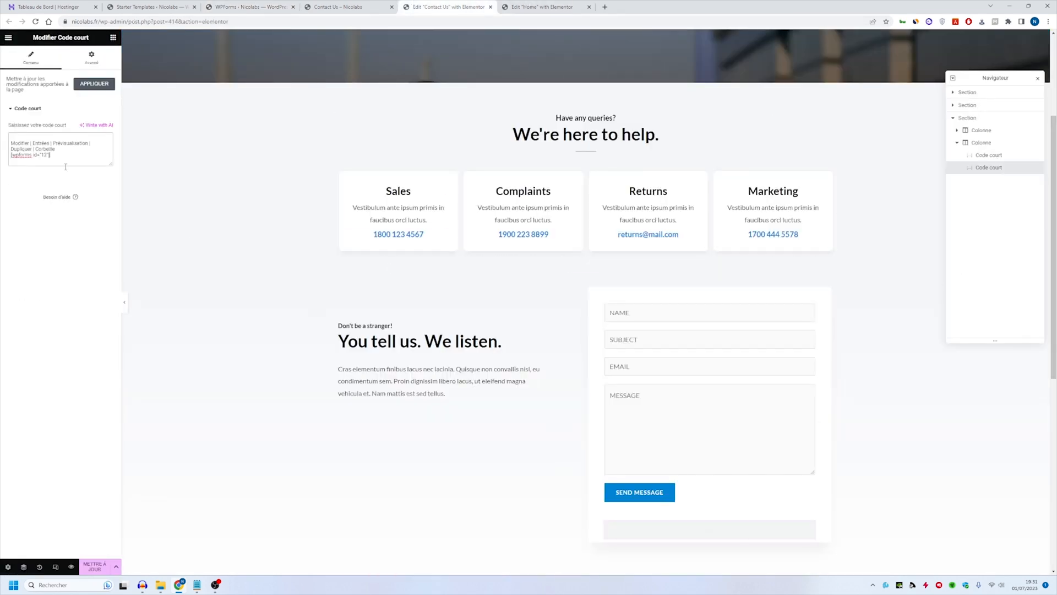
pyautogui.scroll(-2, 566, 465)
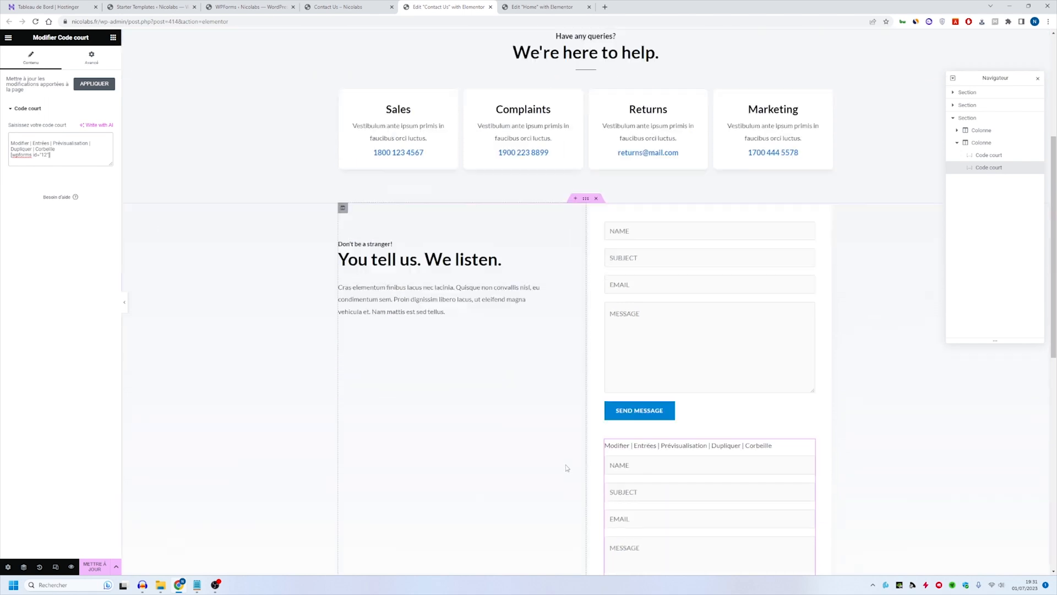
# - Remove the stray row-action text from the Code court widget so that it holds only [wpforms id="12"], and check the form preview
pyautogui.tripleClick(59, 150)
pyautogui.press('BackSpace')
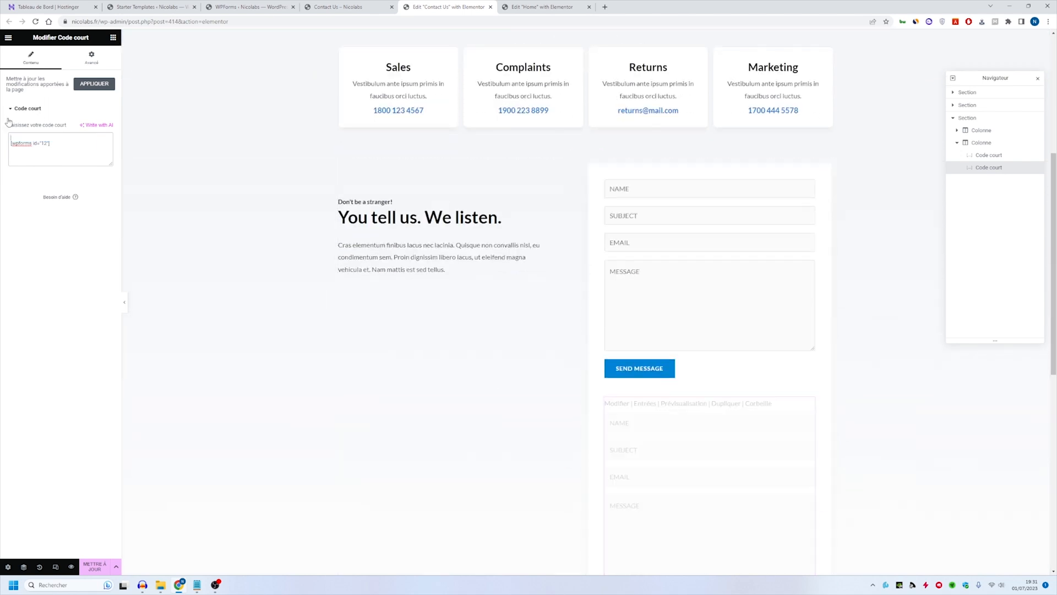
pyautogui.scroll(-3, 691, 306)
pyautogui.scroll(1, 661, 305)
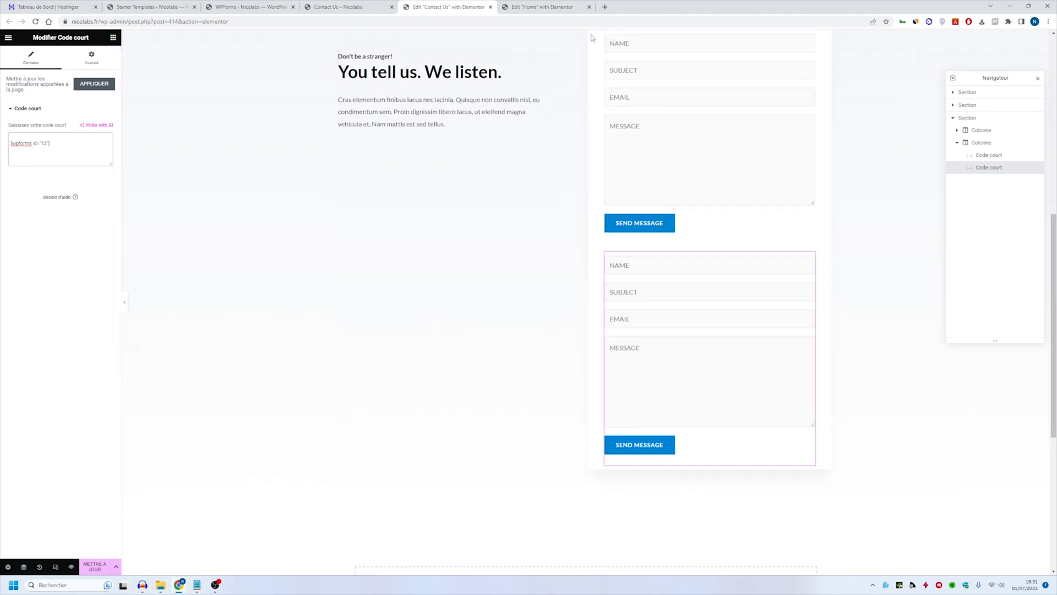
# - Delete the added Code court widget with the duplicate form from the Contact page
pyautogui.rightClick(660, 304)
pyautogui.click(675, 472)
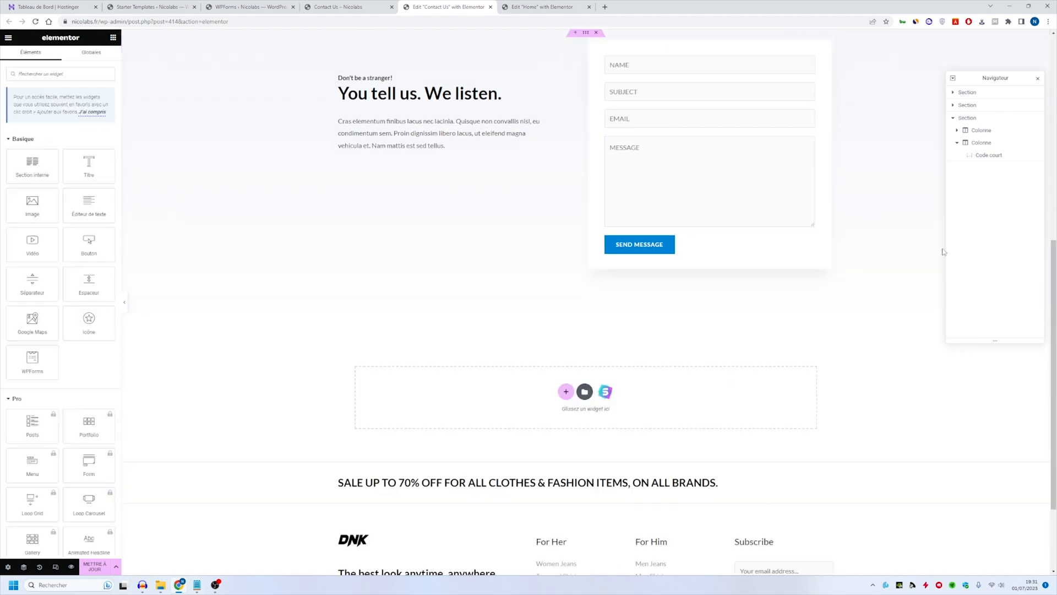
pyautogui.scroll(4, 694, 160)
# - Go back to the WPForms forms list in the dashboard and open the Contact Us form for editing
pyautogui.click(338, 7)
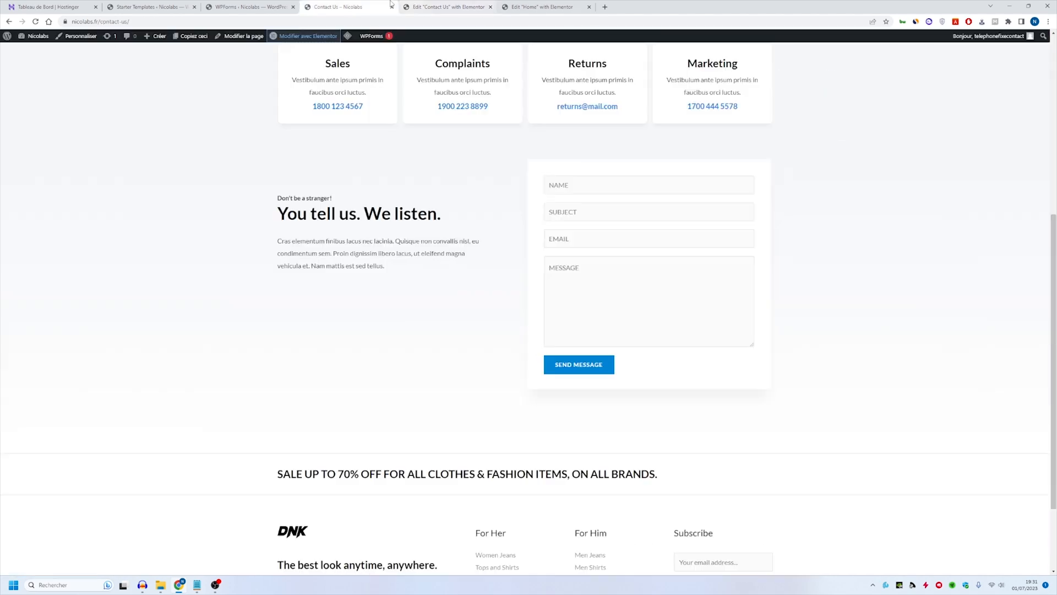
pyautogui.click(273, 4)
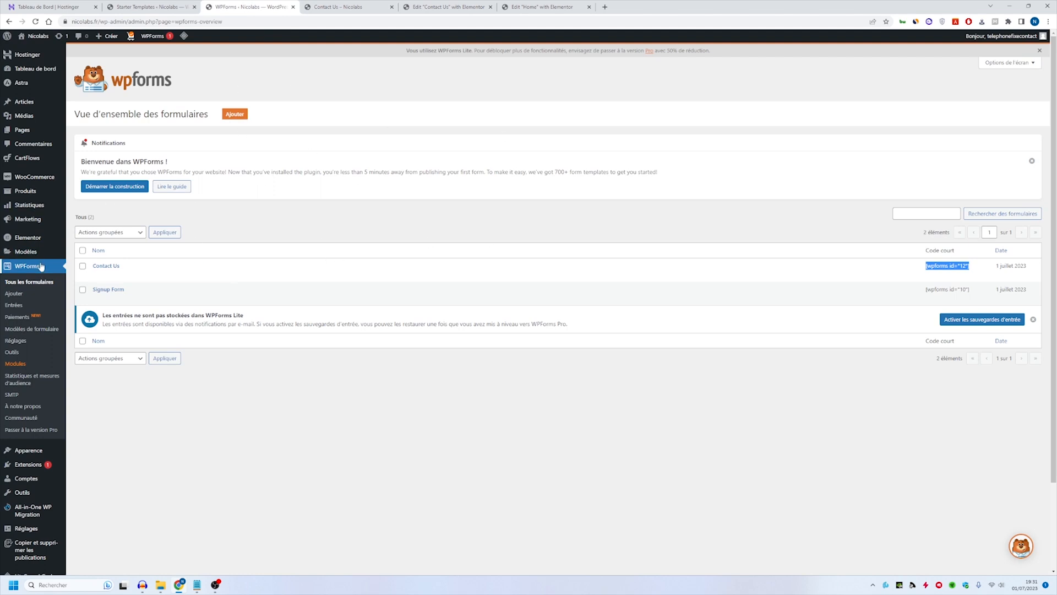
pyautogui.moveTo(251, 263)
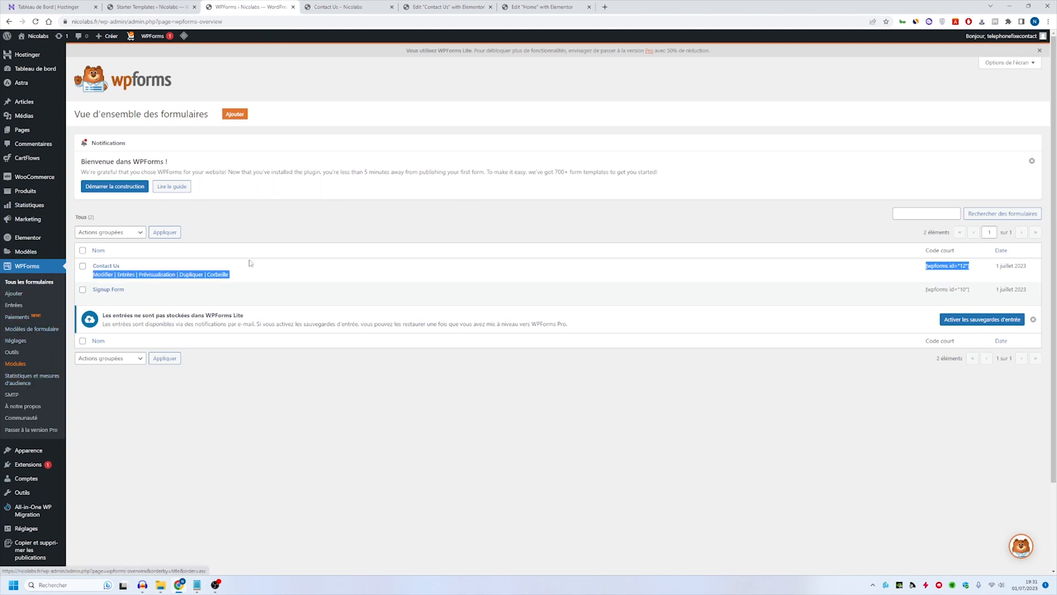
pyautogui.click(102, 277)
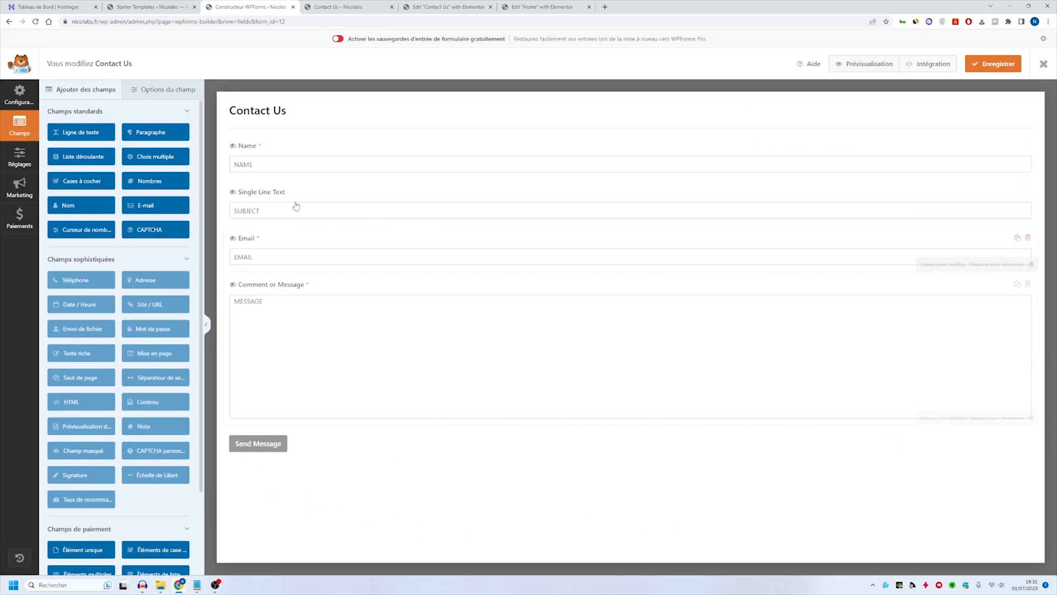
# - Change the label of the form's Name field to "Nom"
pyautogui.click(278, 148)
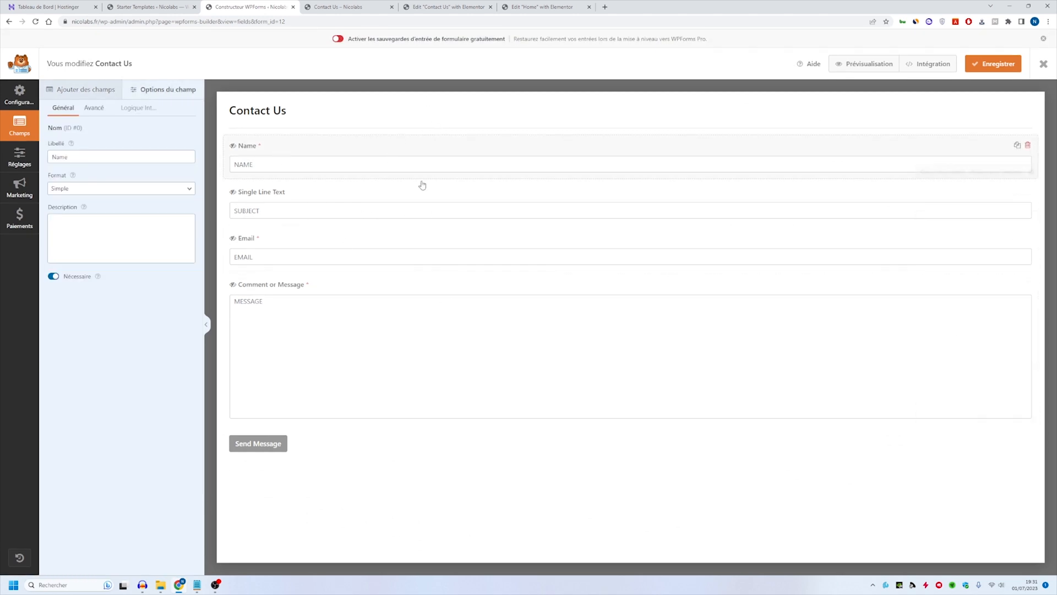
pyautogui.click(95, 157)
pyautogui.doubleClick(95, 158)
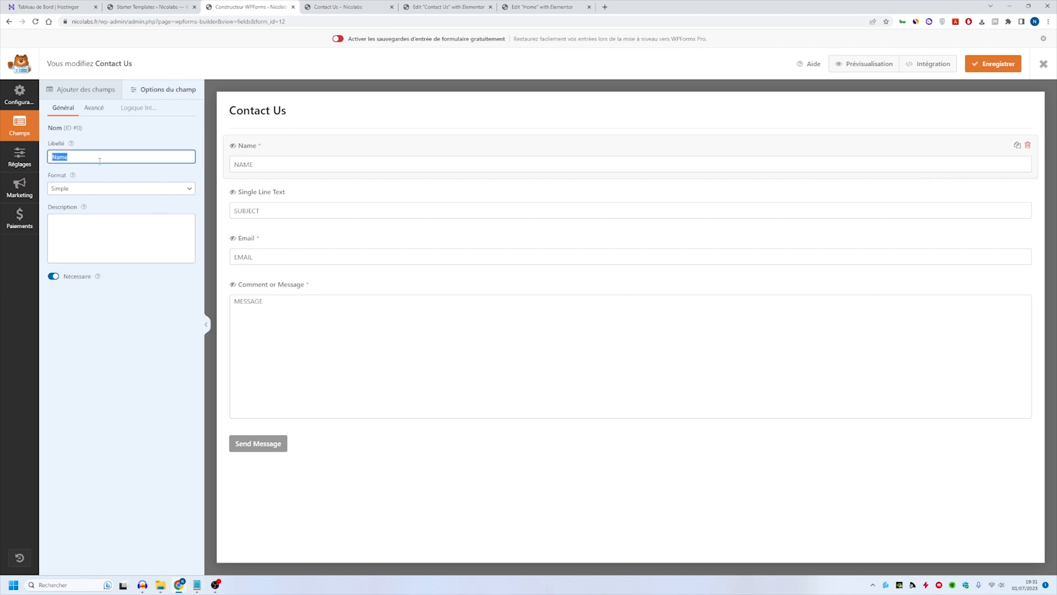
pyautogui.write('No')
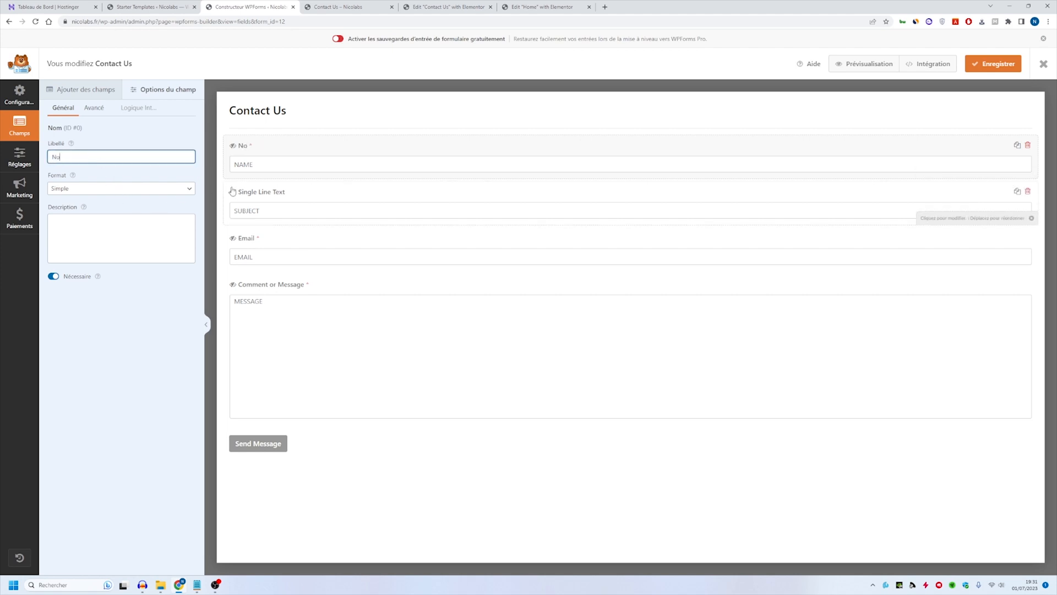
pyautogui.write('m')
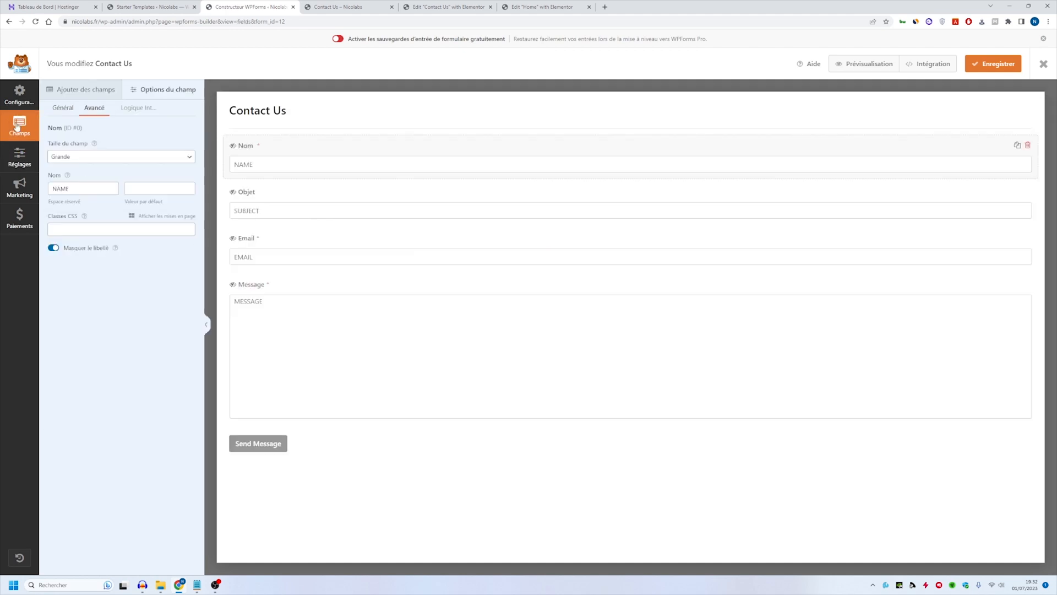
# - Open the form's general settings and rename the form as "Contactez nous !"
pyautogui.click(21, 103)
pyautogui.click(20, 125)
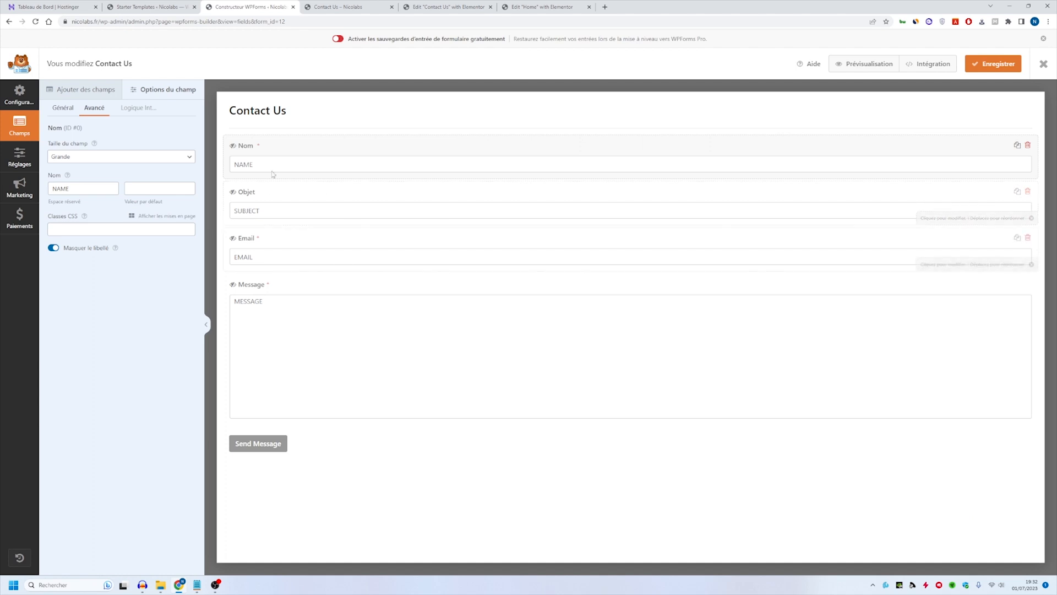
pyautogui.click(23, 155)
pyautogui.click(116, 89)
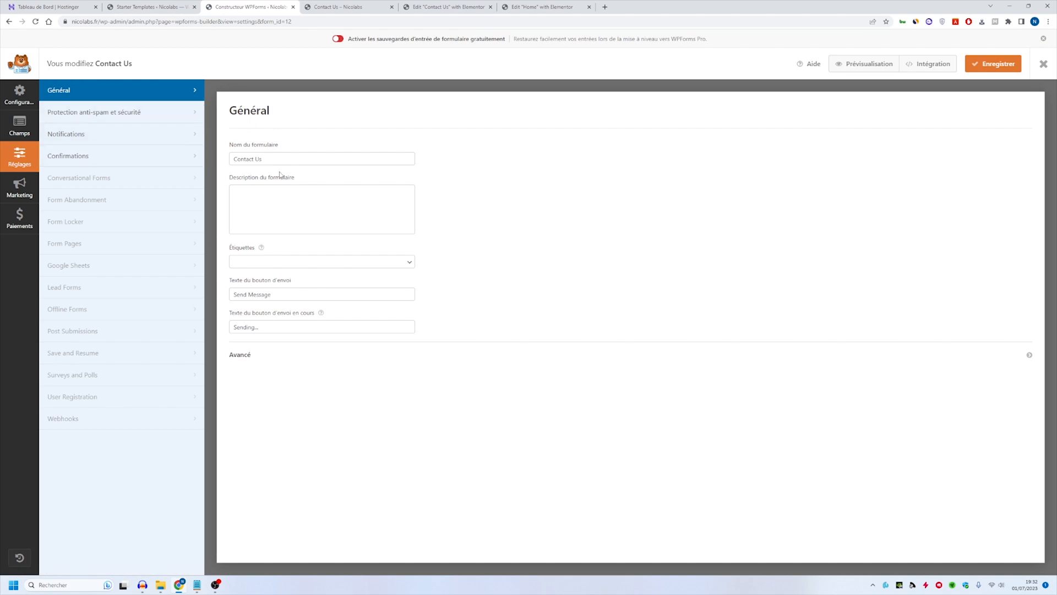
pyautogui.moveTo(279, 159); pyautogui.dragTo(2, 159)
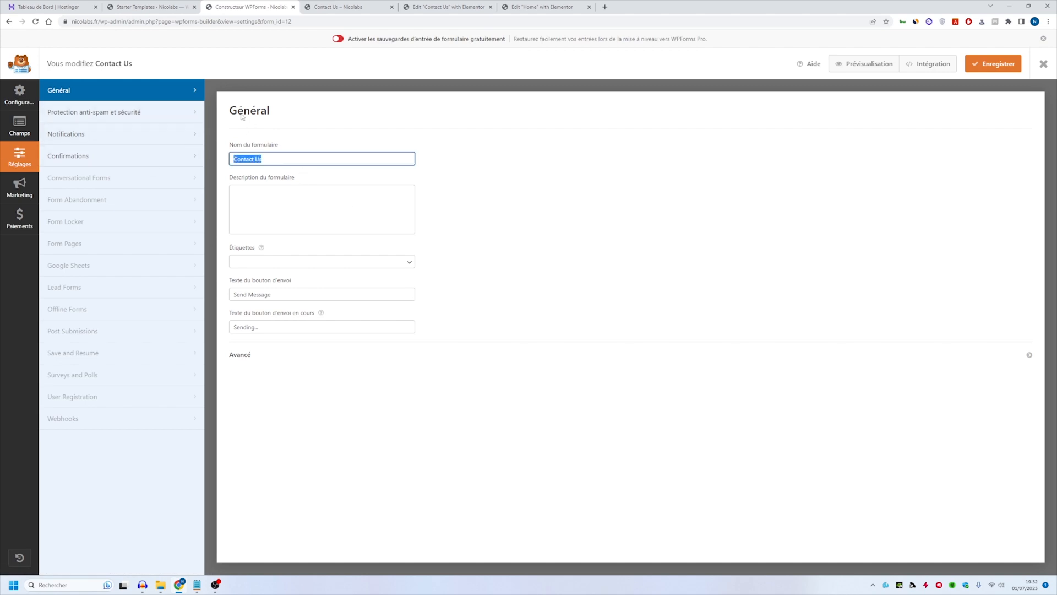
pyautogui.write('Contactez-nous')
pyautogui.rightClick(253, 158)
pyautogui.click(279, 167)
pyautogui.click(296, 185)
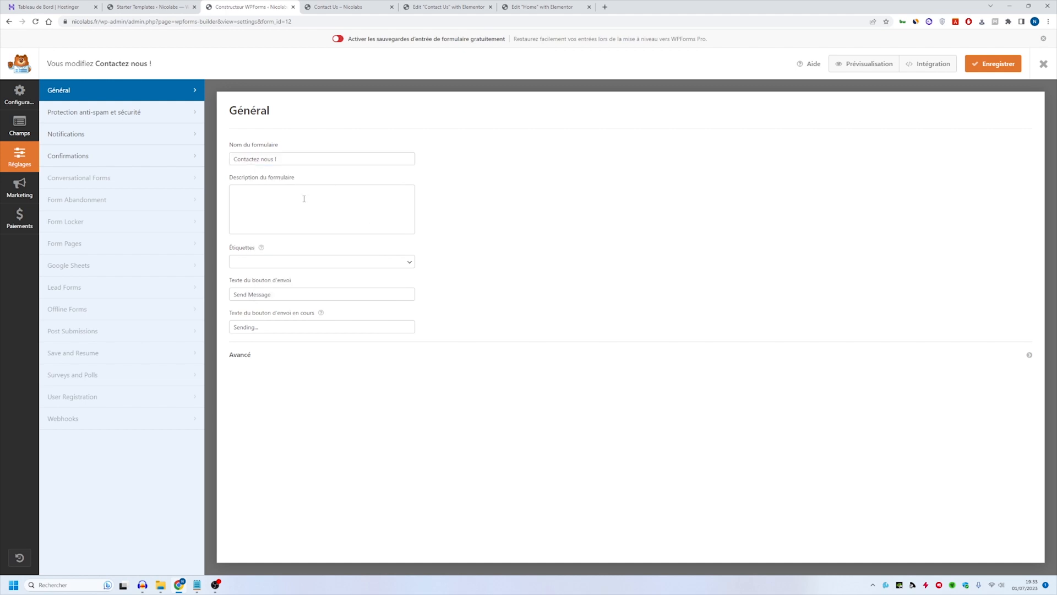
# - Set the submit button text to "Envoyer" and its processing text to "Envoie du message ...", and save the form
pyautogui.tripleClick(278, 296)
pyautogui.write('Envoyer')
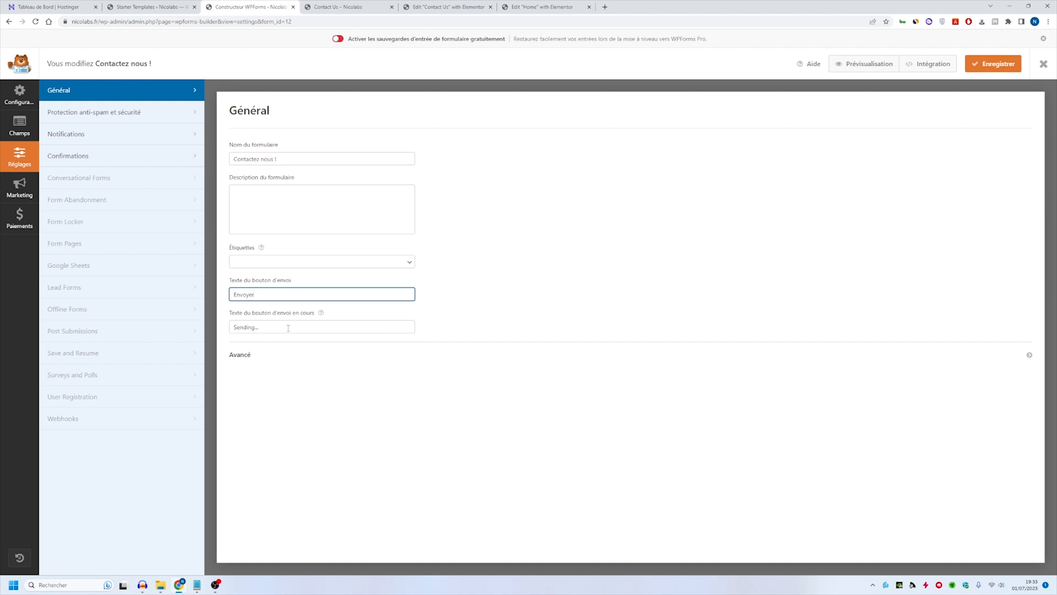
pyautogui.moveTo(255, 330); pyautogui.dragTo(130, 330)
pyautogui.press('BackSpace')
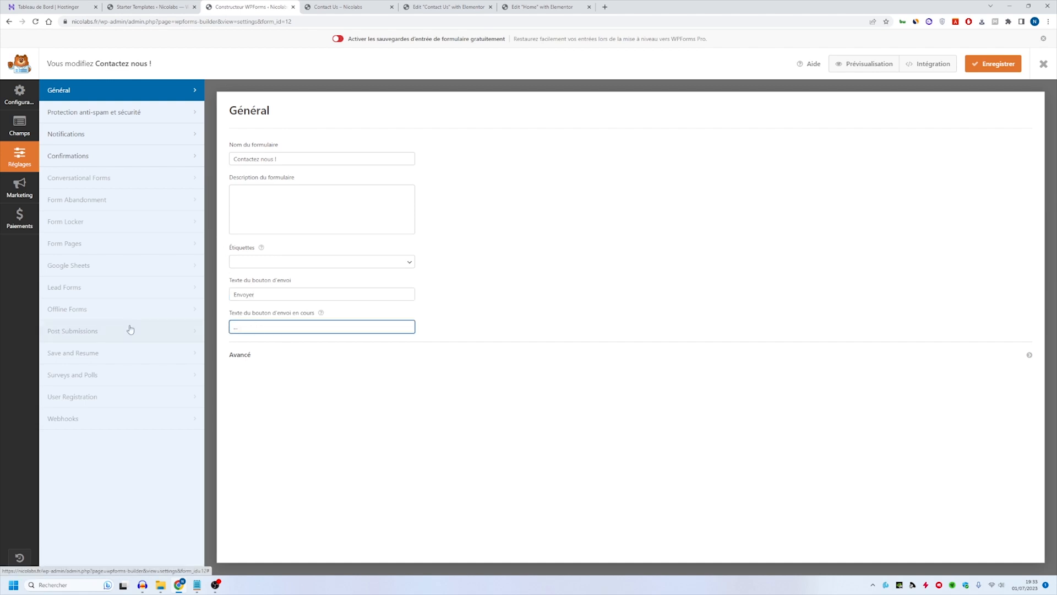
pyautogui.hotkey('ctrl', 'z')
pyautogui.write('Envoie du message')
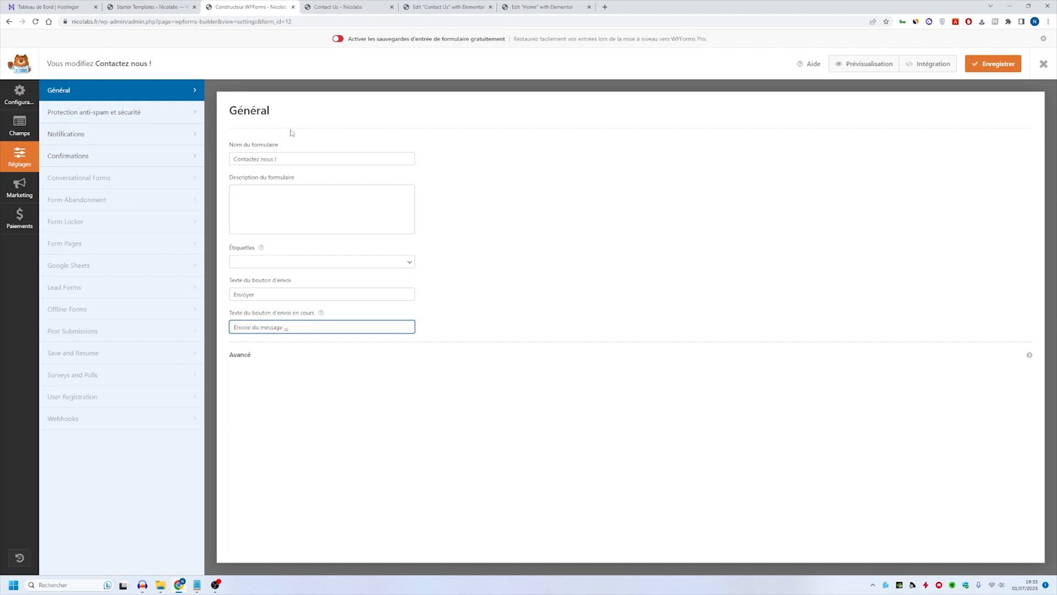
pyautogui.click(993, 65)
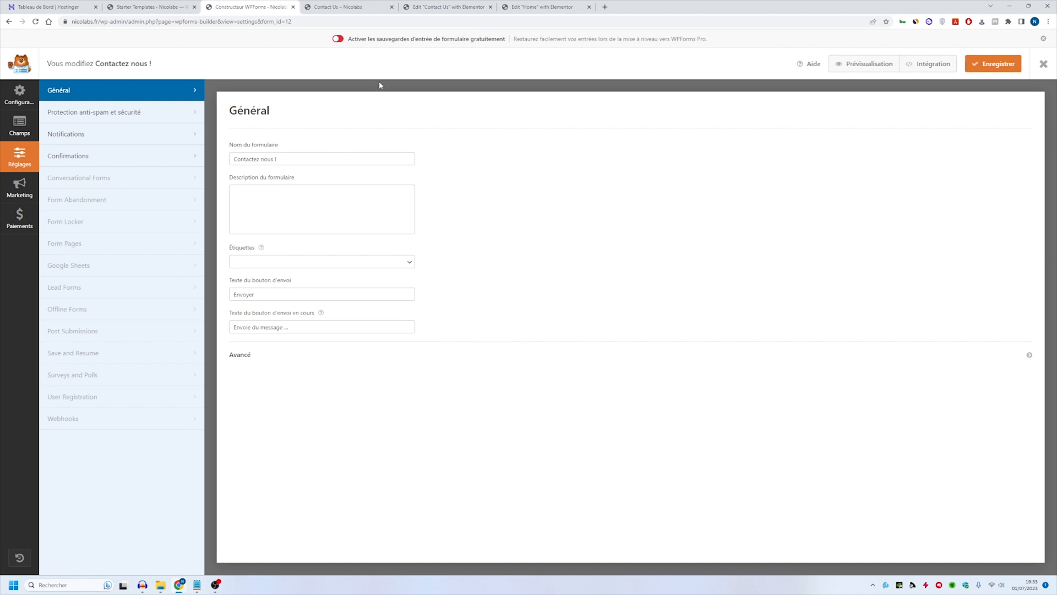
# - In the form's notification settings, enter the site owner's e-mail as the recipient address and save the form
pyautogui.click(157, 142)
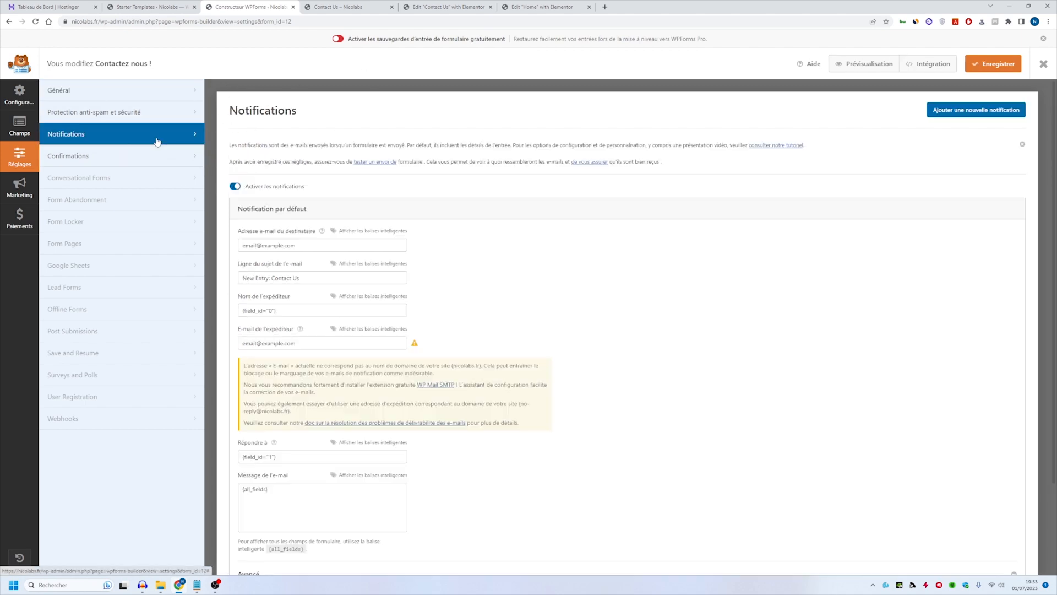
pyautogui.tripleClick(327, 240)
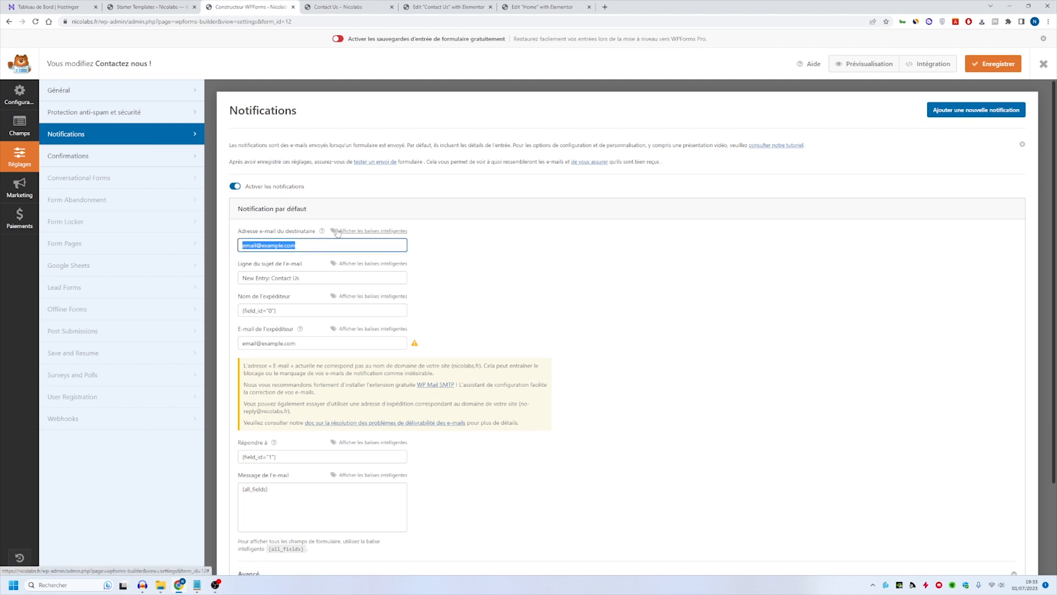
pyautogui.scroll(-2, 478, 235)
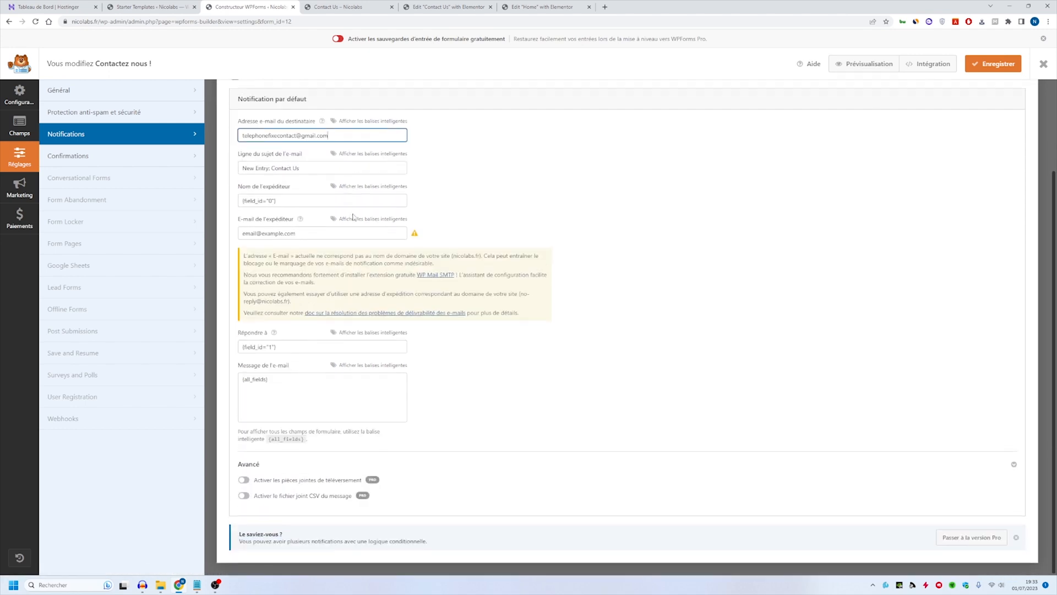
pyautogui.scroll(2, 477, 236)
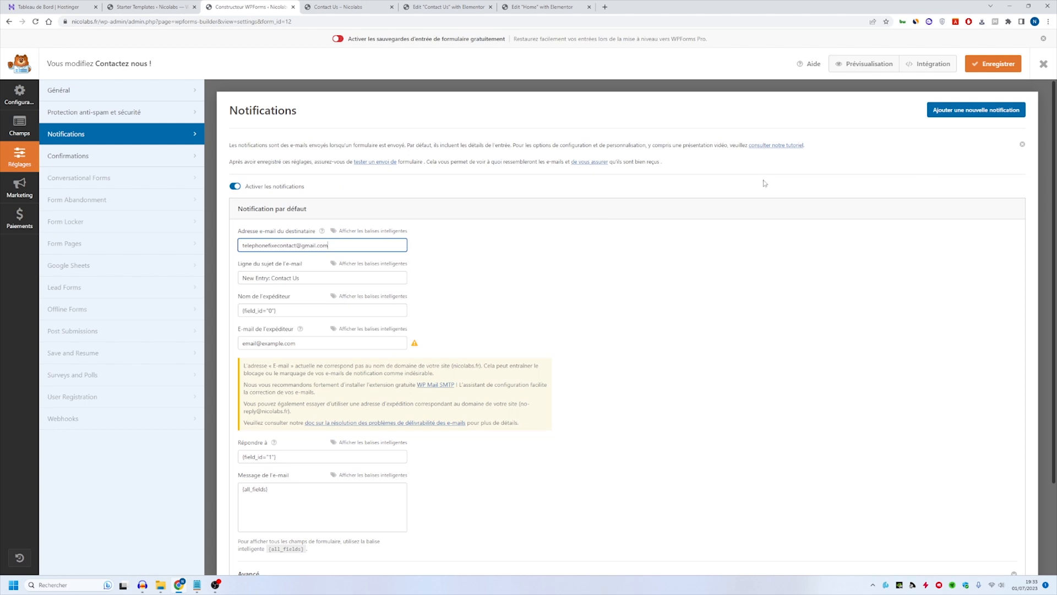
pyautogui.click(991, 64)
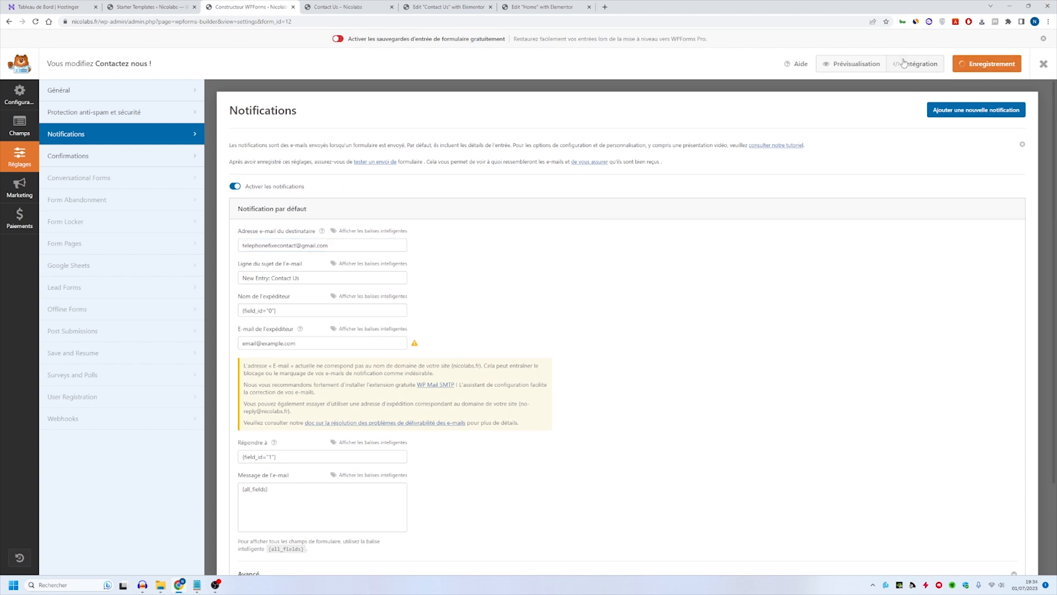
# - Reload the live Contact page to check the updated form and its fields, and return to the page's Elementor editor
pyautogui.click(446, 7)
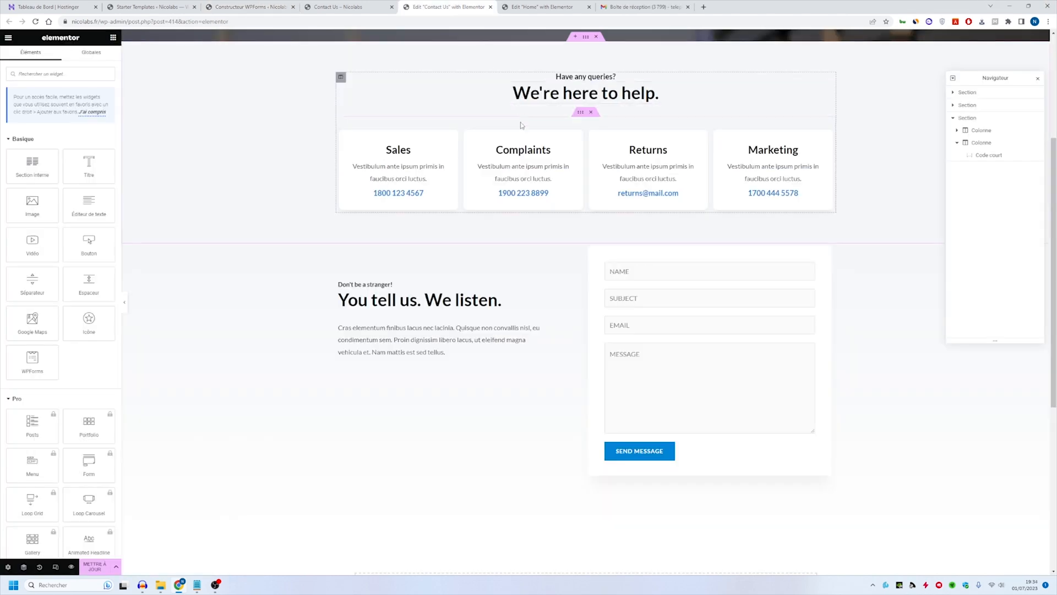
pyautogui.click(369, 4)
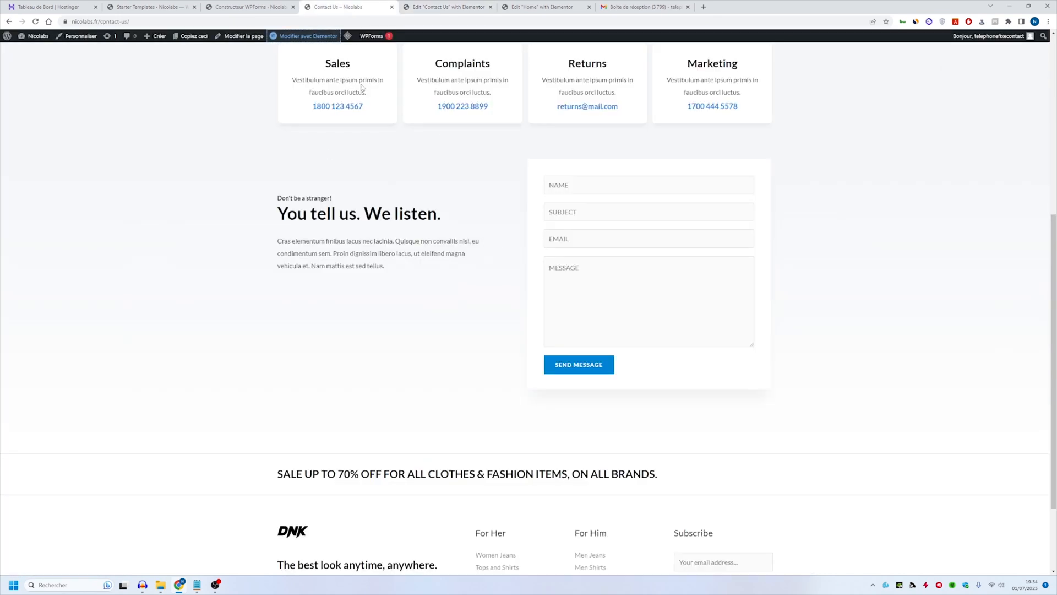
pyautogui.click(35, 22)
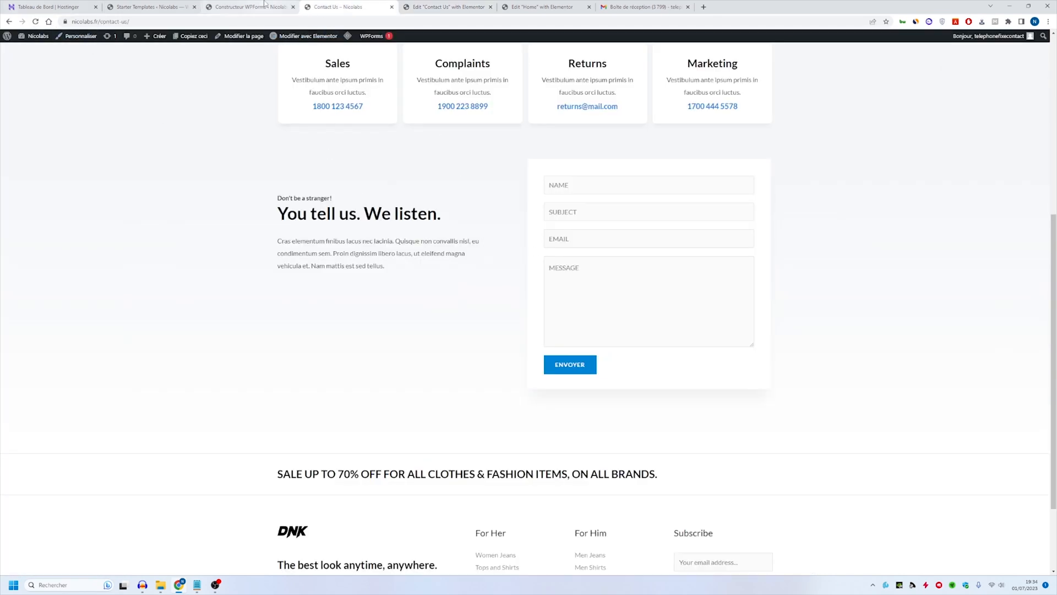
pyautogui.click(618, 185)
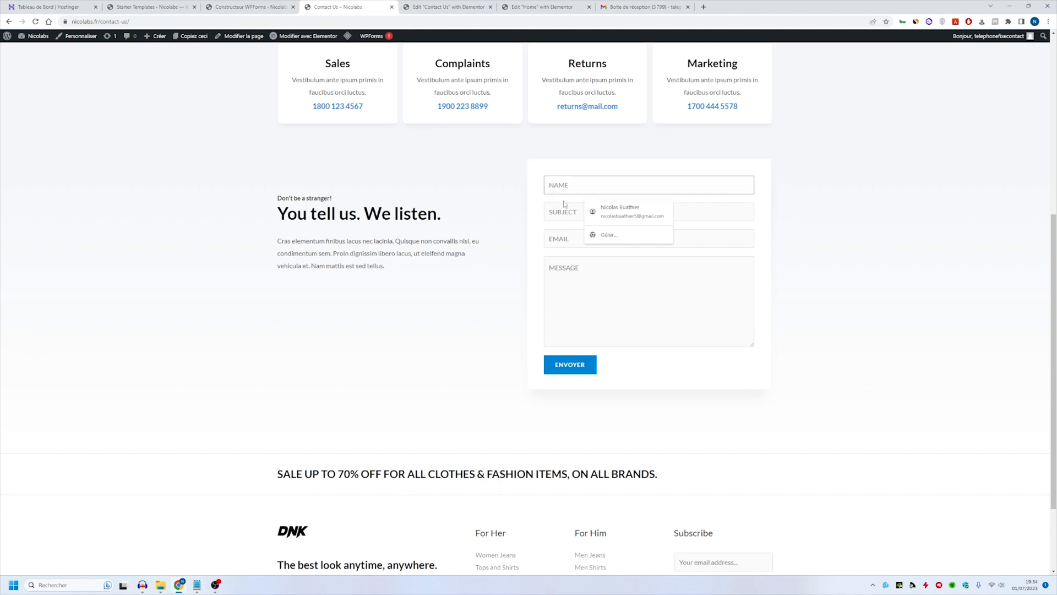
pyautogui.click(572, 220)
pyautogui.press('Tab')
pyautogui.press('Tab')
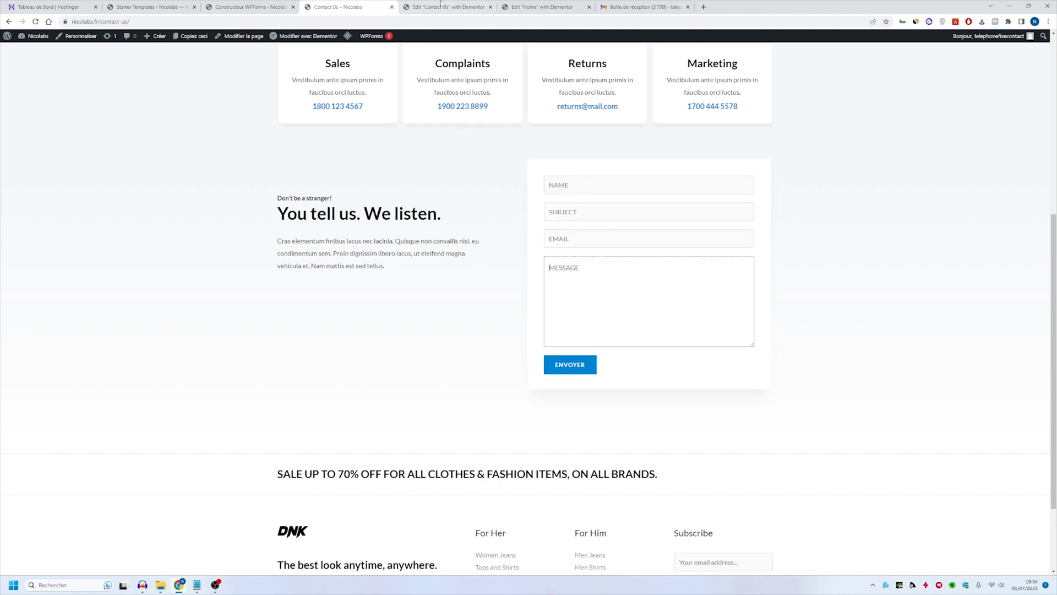
pyautogui.click(441, 5)
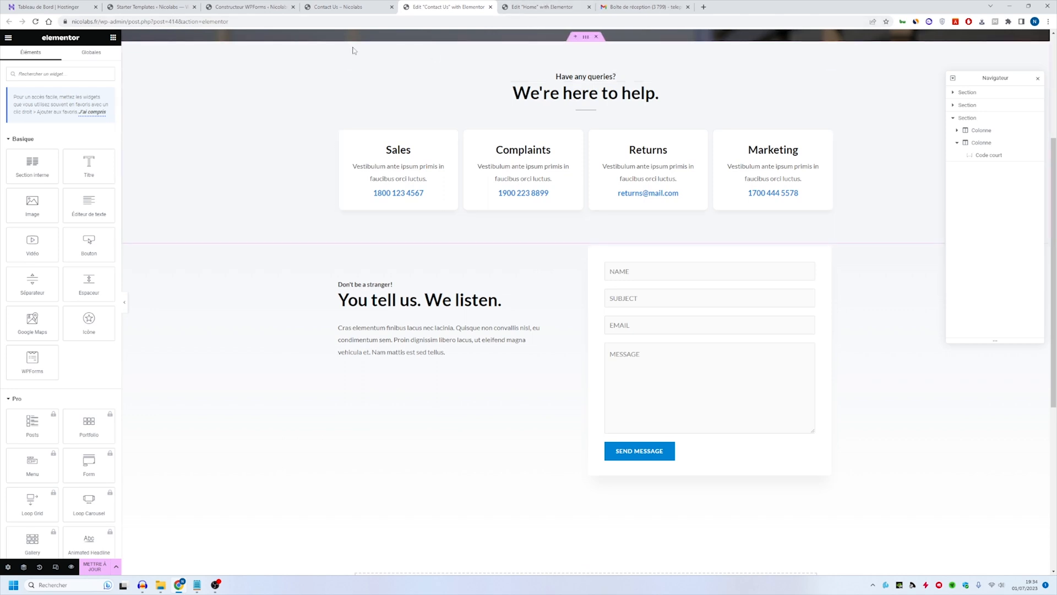
# - In the WPForms builder, set the placeholder text of the Nom field to "Nom"
pyautogui.click(250, 7)
pyautogui.click(24, 127)
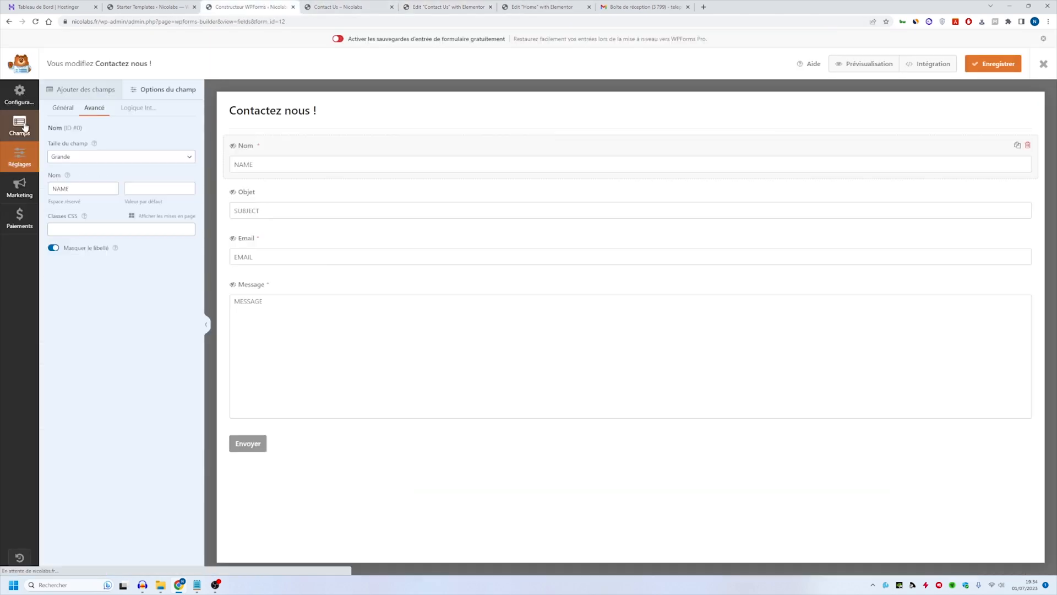
pyautogui.click(62, 108)
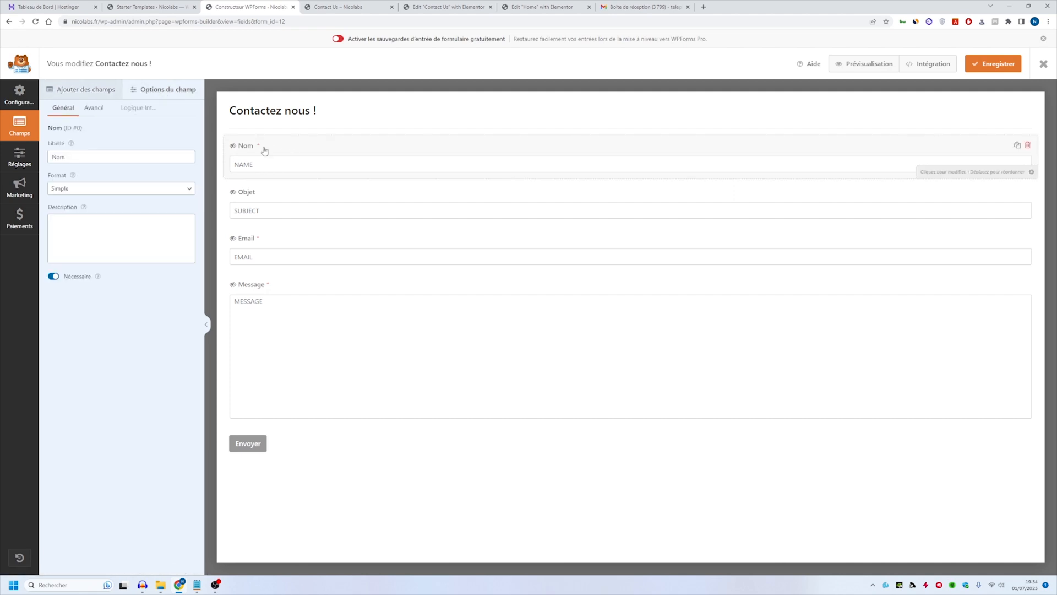
pyautogui.click(92, 116)
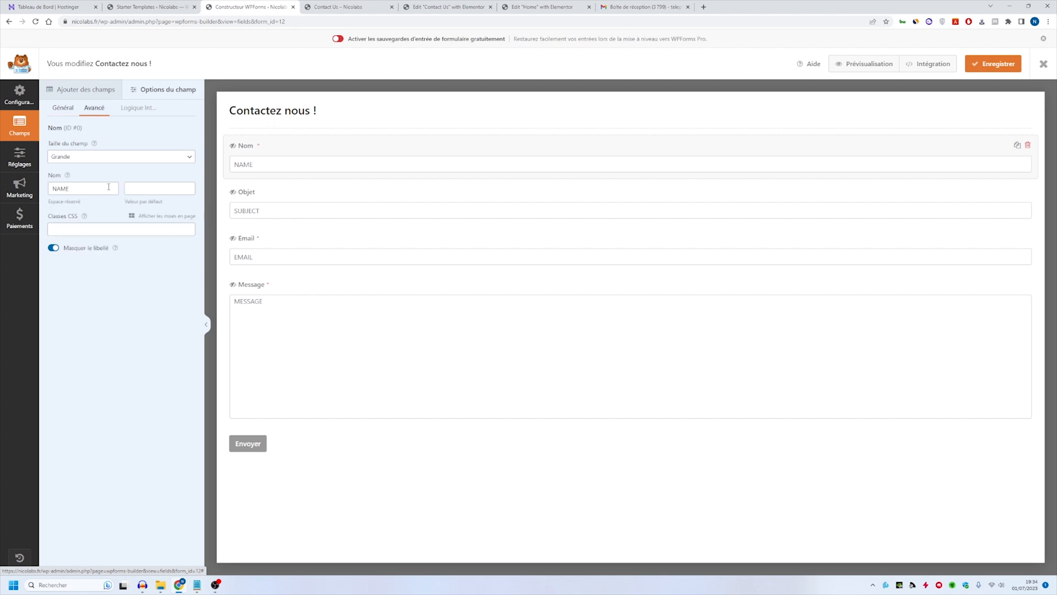
pyautogui.moveTo(84, 186); pyautogui.dragTo(36, 193)
pyautogui.write('Nom')
# - Set the placeholder text of the Objet field to "Objet"
pyautogui.click(305, 197)
pyautogui.click(94, 107)
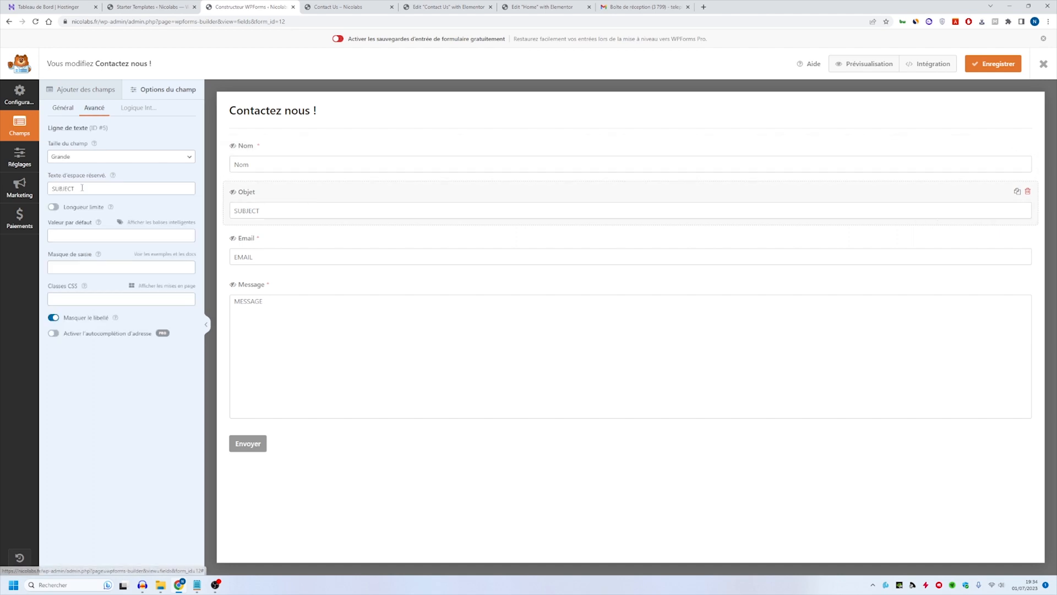
pyautogui.doubleClick(114, 191)
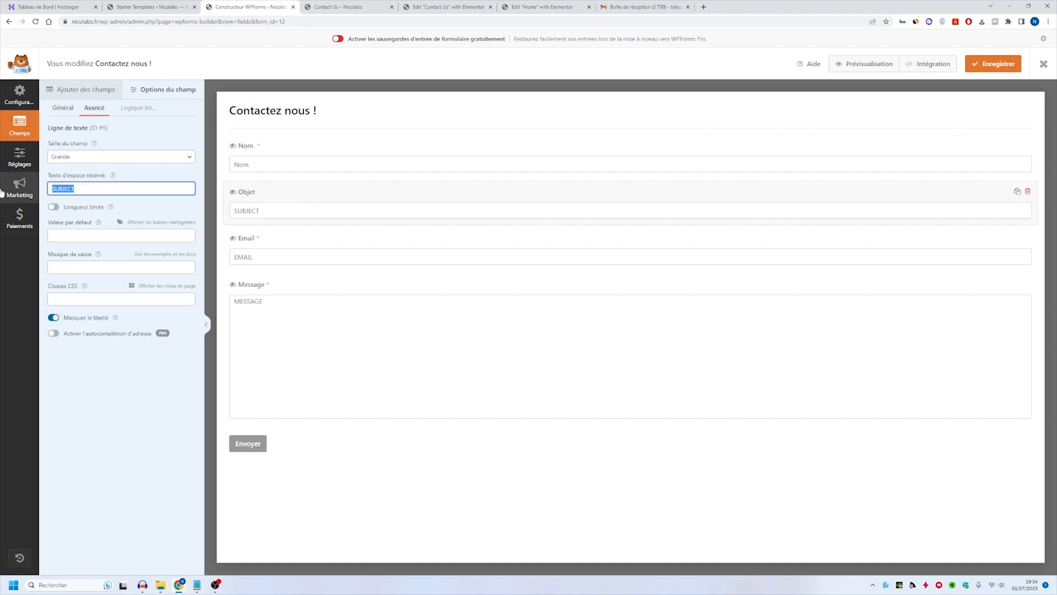
pyautogui.write('Objet')
# - Check the options of the Email and Message fields and save the form
pyautogui.click(254, 241)
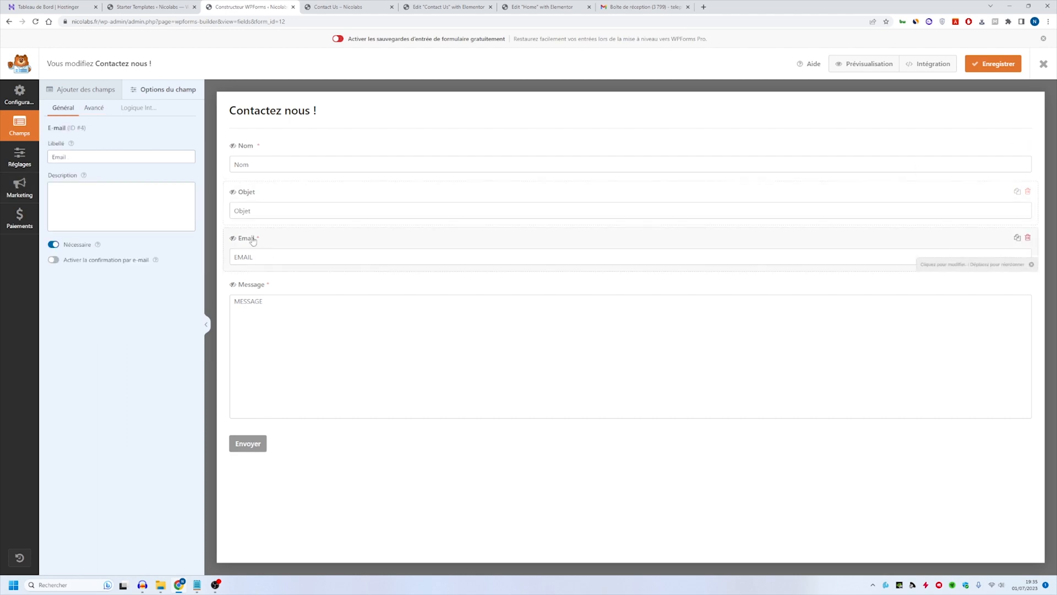
pyautogui.click(92, 110)
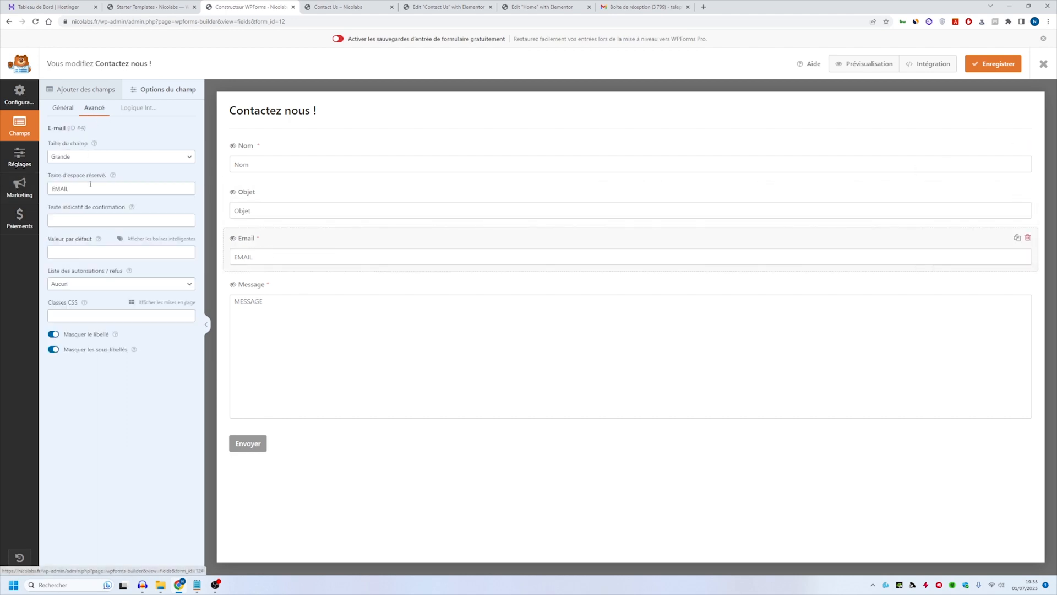
pyautogui.click(280, 304)
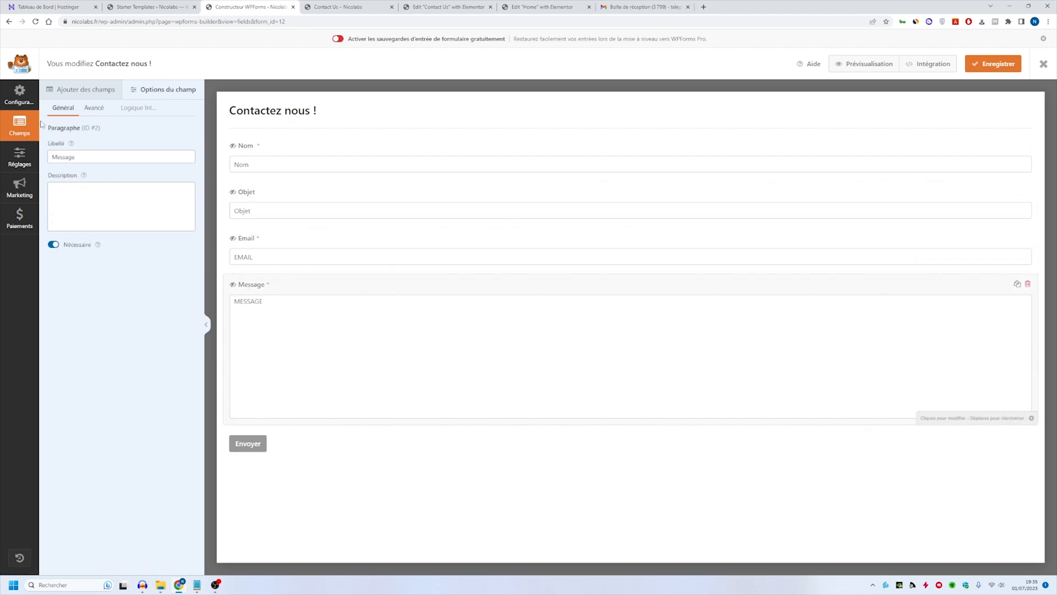
pyautogui.click(980, 68)
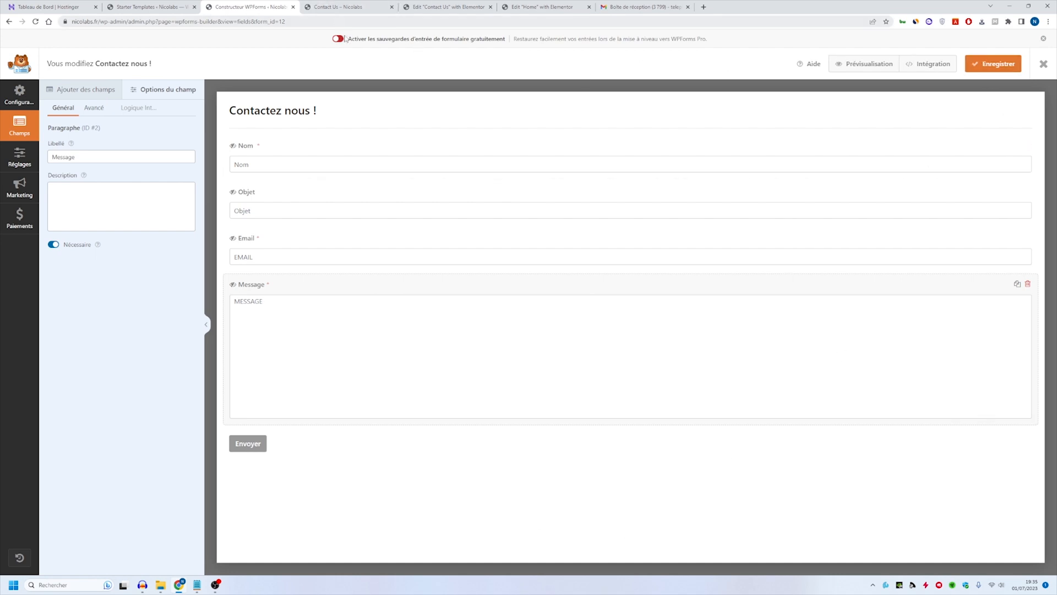
# - Reload the live Contact page and submit a test entry with "test" as name, subject and message plus a test e-mail address
pyautogui.click(336, 7)
pyautogui.click(34, 22)
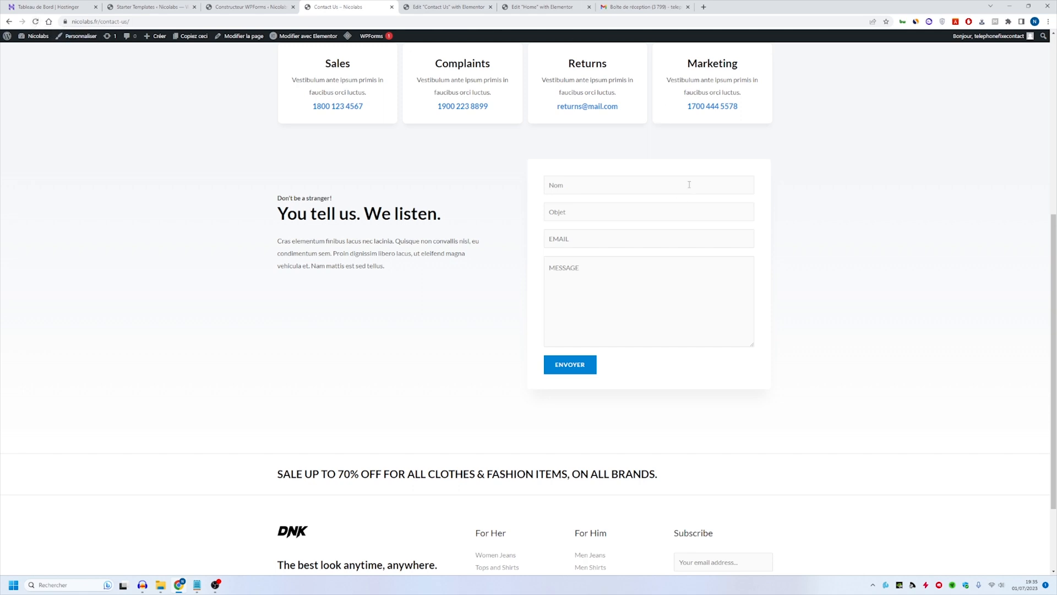
pyautogui.click(572, 236)
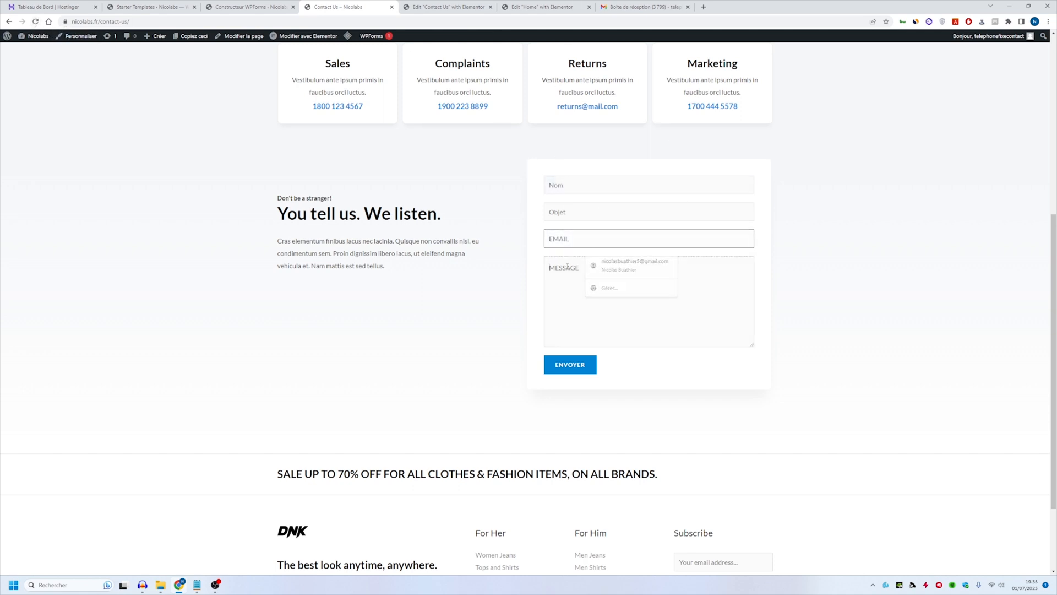
pyautogui.press('Tab')
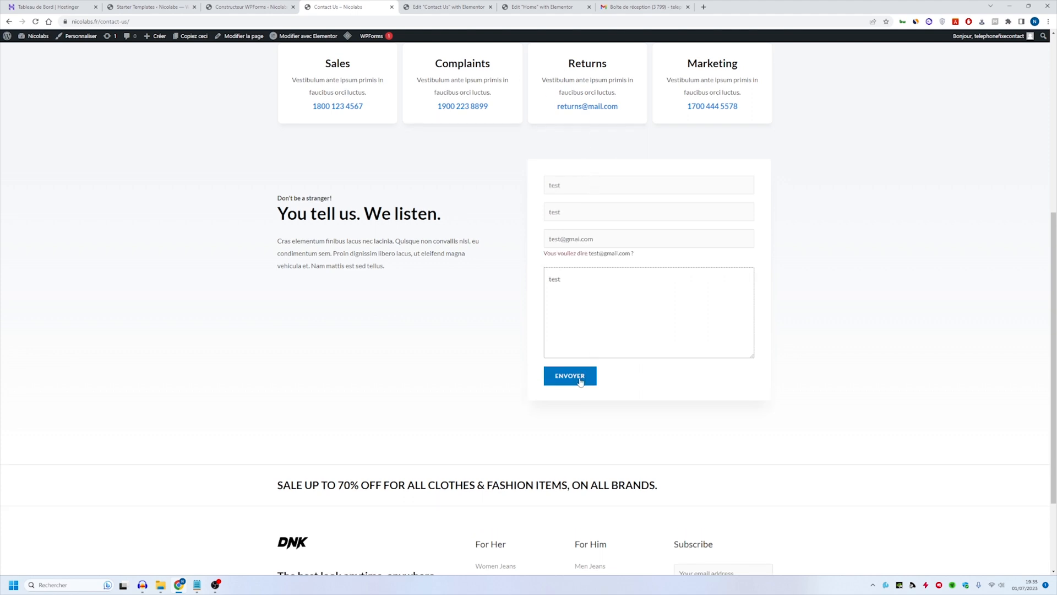
pyautogui.click(578, 238)
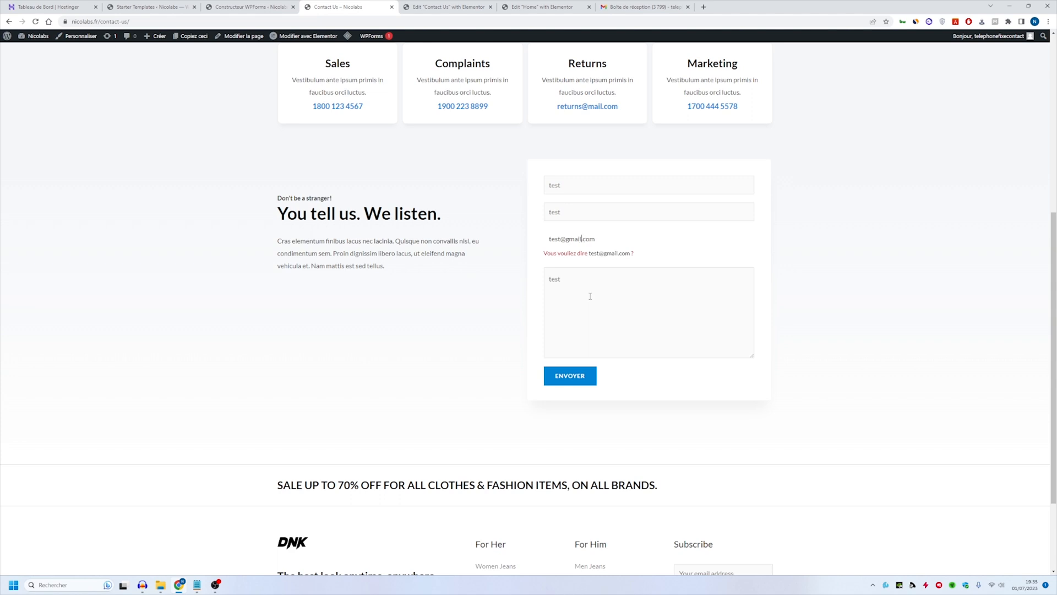
pyautogui.click(583, 379)
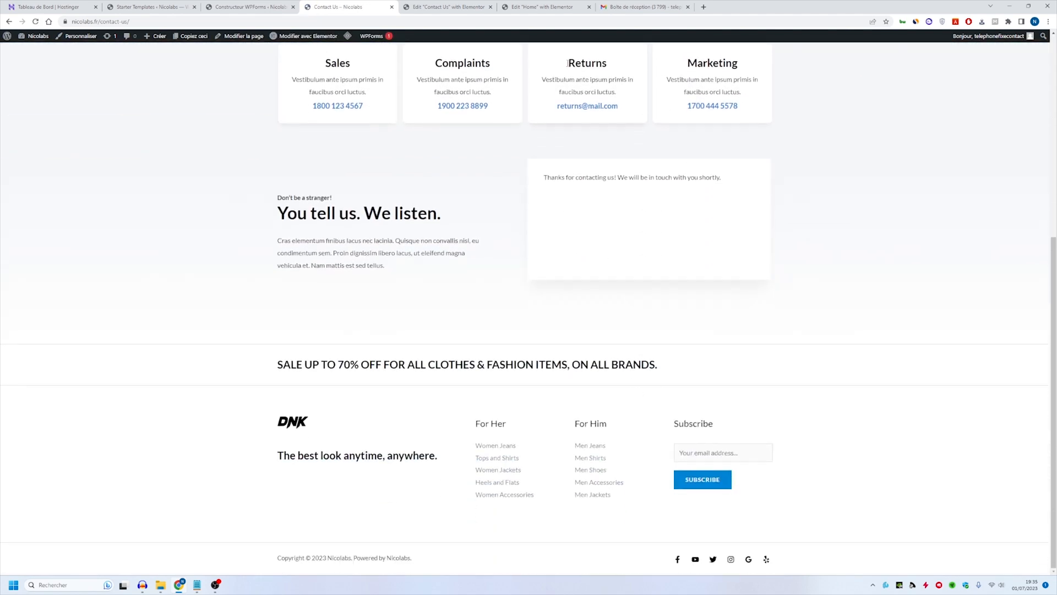
pyautogui.moveTo(568, 179); pyautogui.dragTo(767, 118)
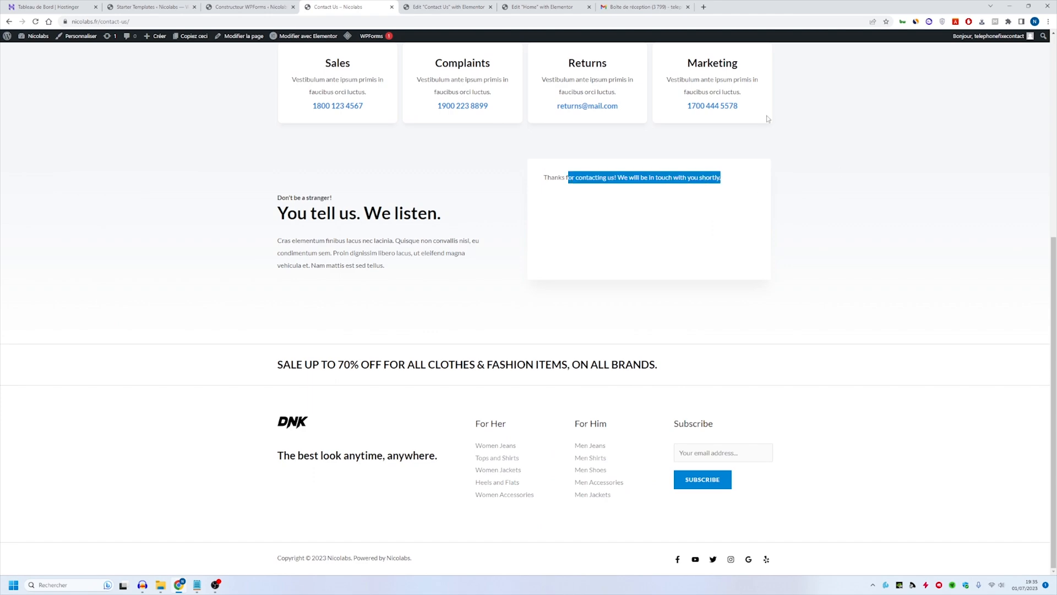
# - Switch to Gmail, open the "New Entry: Contact Us" message, check the submitted fields, and close Gmail
pyautogui.click(650, 6)
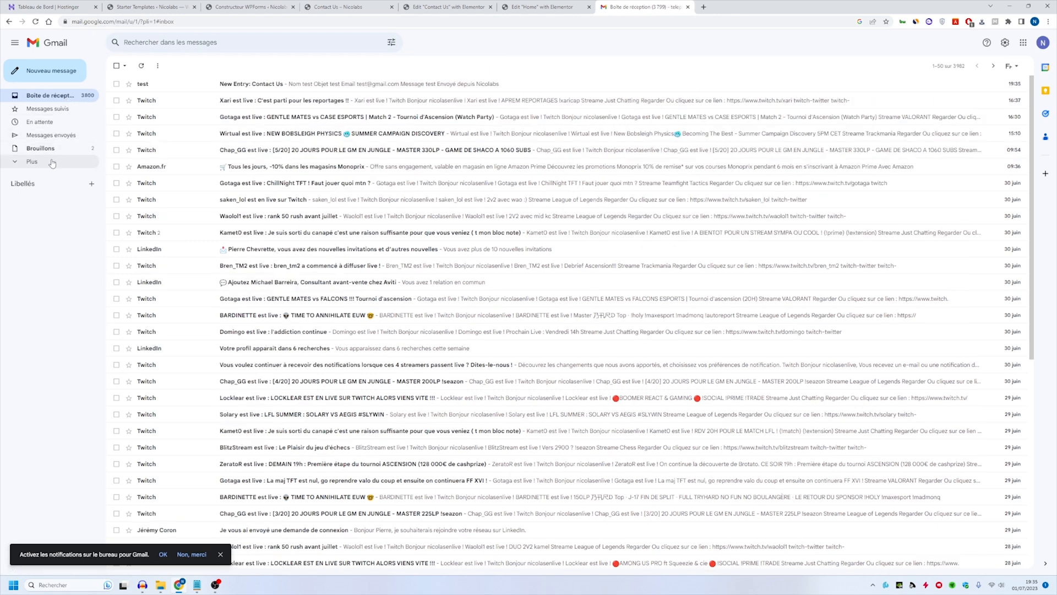
pyautogui.click(278, 83)
pyautogui.moveTo(523, 223); pyautogui.dragTo(504, 237)
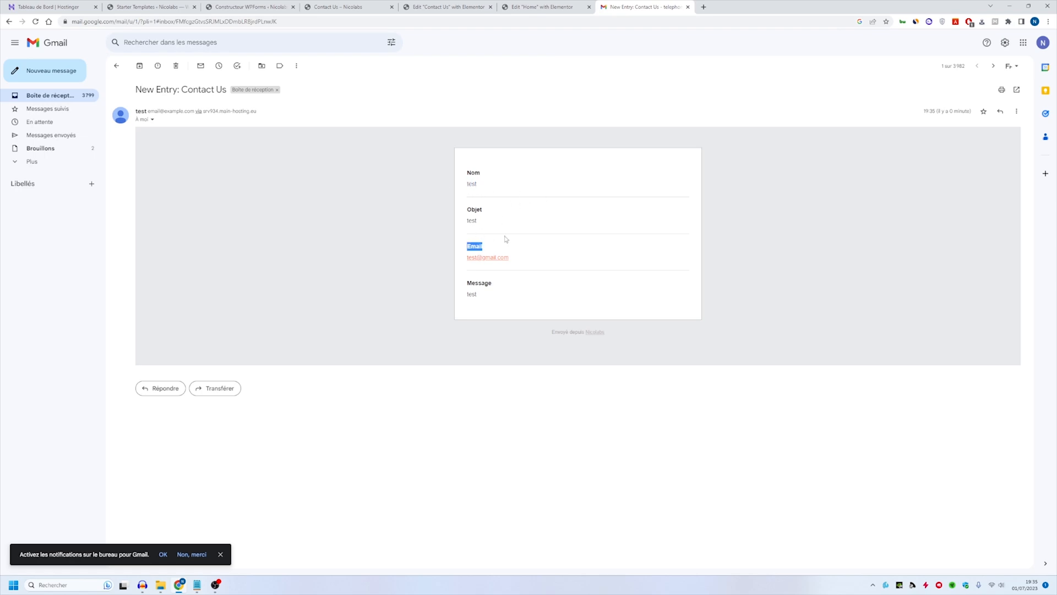
pyautogui.click(476, 225)
pyautogui.moveTo(471, 173); pyautogui.dragTo(553, 331)
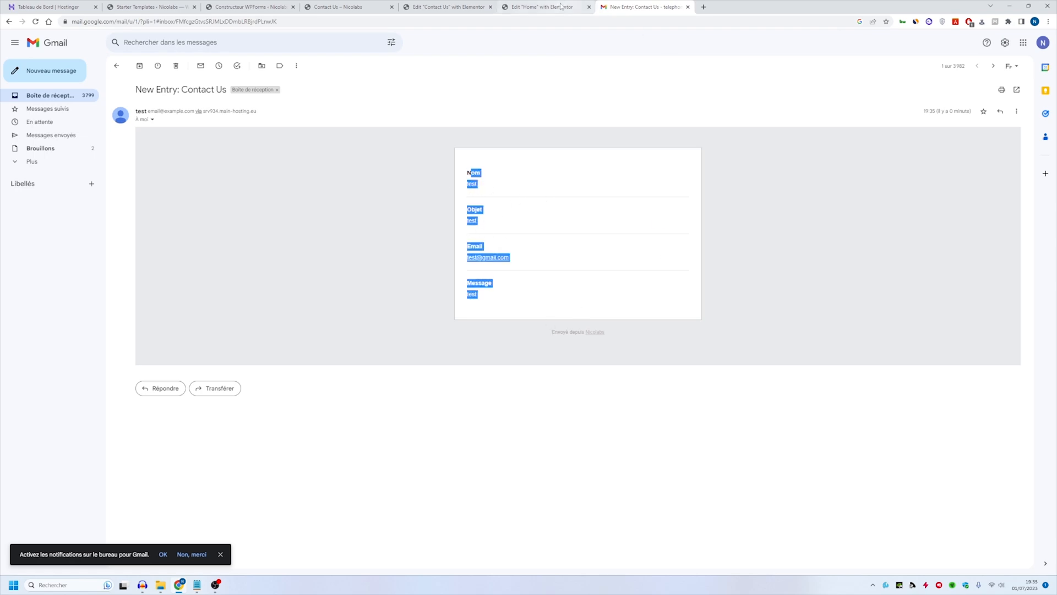
pyautogui.click(688, 7)
# - Reload the live site and look through the home page down to the Nouveautés product section
pyautogui.click(357, 5)
pyautogui.press('F5')
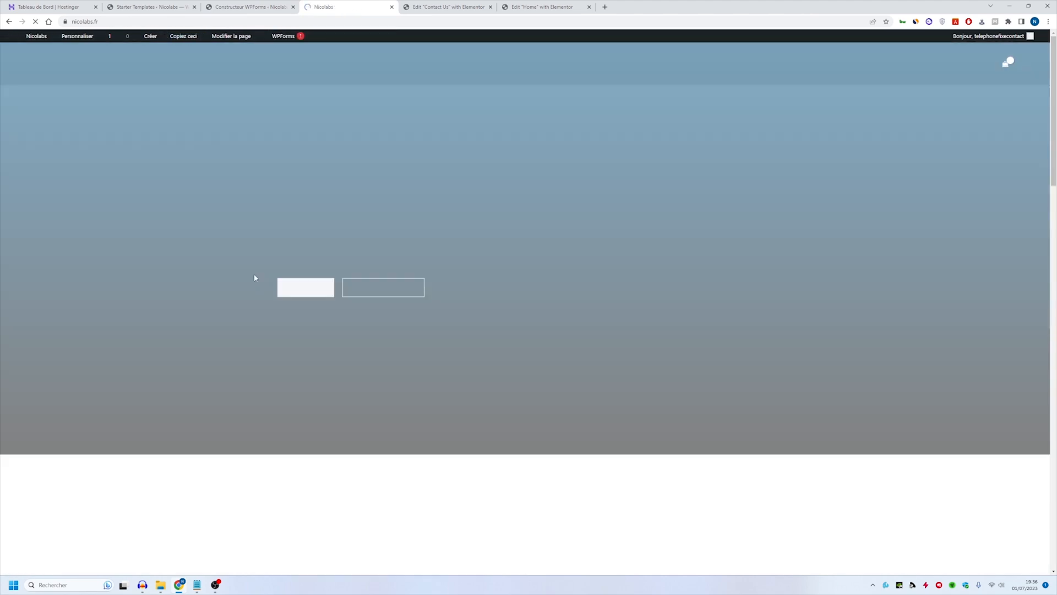
pyautogui.scroll(-8, 511, 263)
pyautogui.scroll(-7, 584, 164)
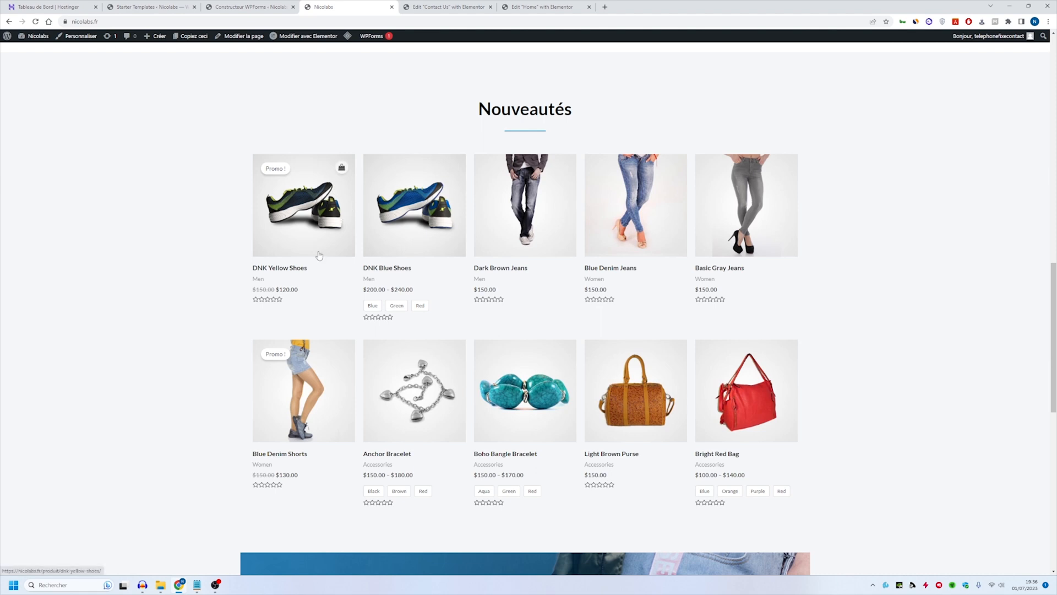
# - Go to the WordPress dashboard and open the list of all products
pyautogui.moveTo(37, 36)
pyautogui.click(55, 66)
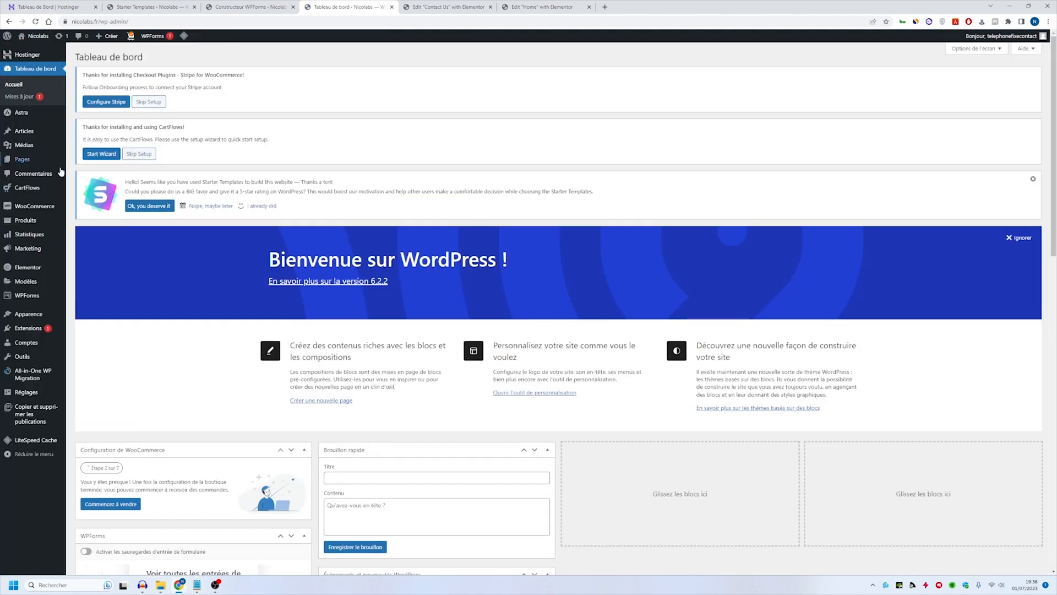
pyautogui.click(25, 220)
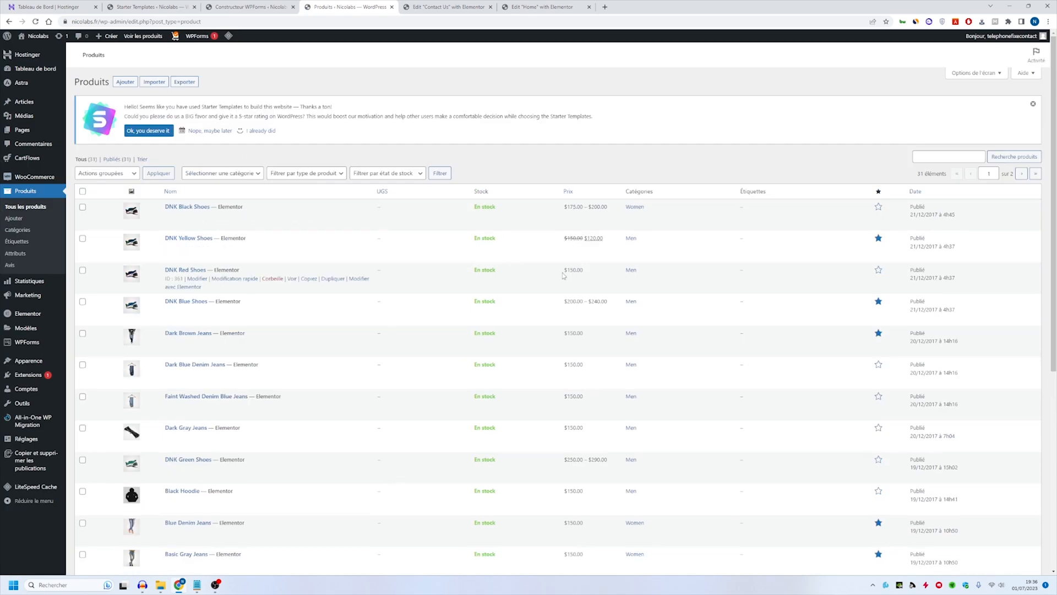
# - Open the DNK Black Shoes product for editing, and change its title to "Exemple de produit" and its permalink to match
pyautogui.scroll(-4, 300, 253)
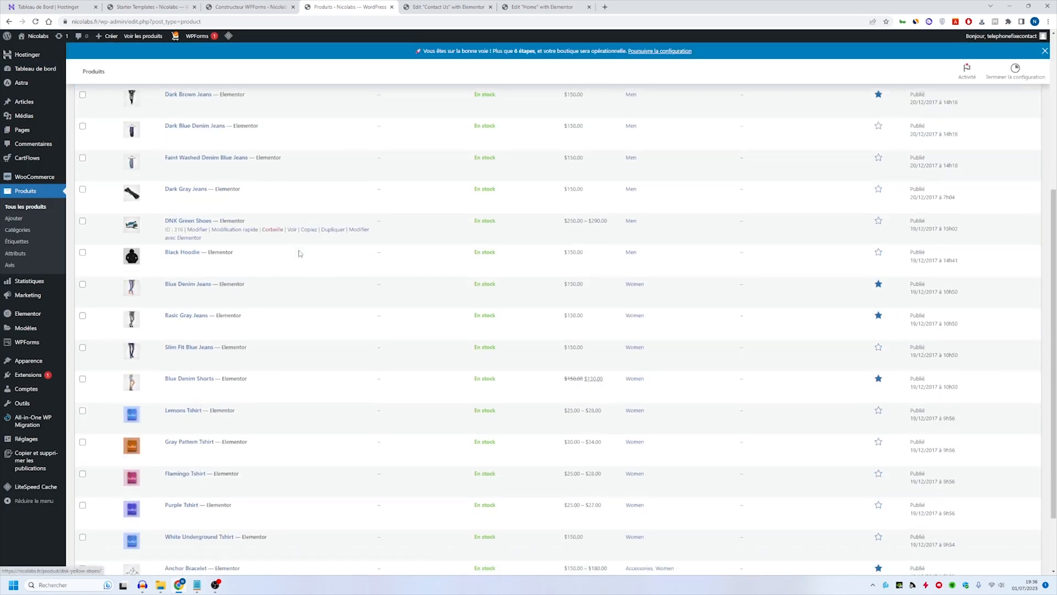
pyautogui.scroll(-2, 300, 253)
pyautogui.scroll(6, 549, 222)
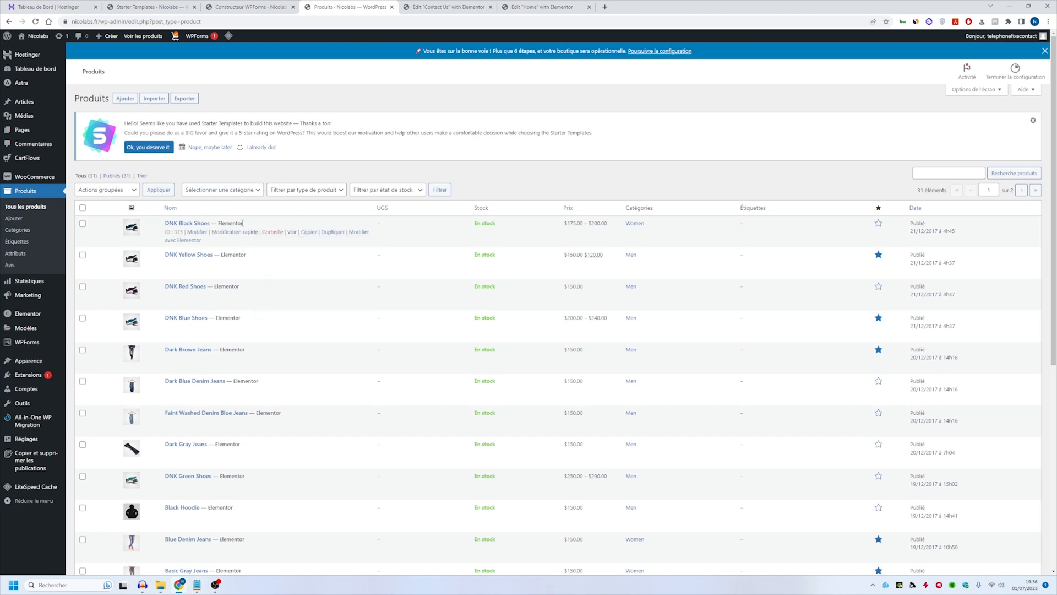
pyautogui.click(201, 224)
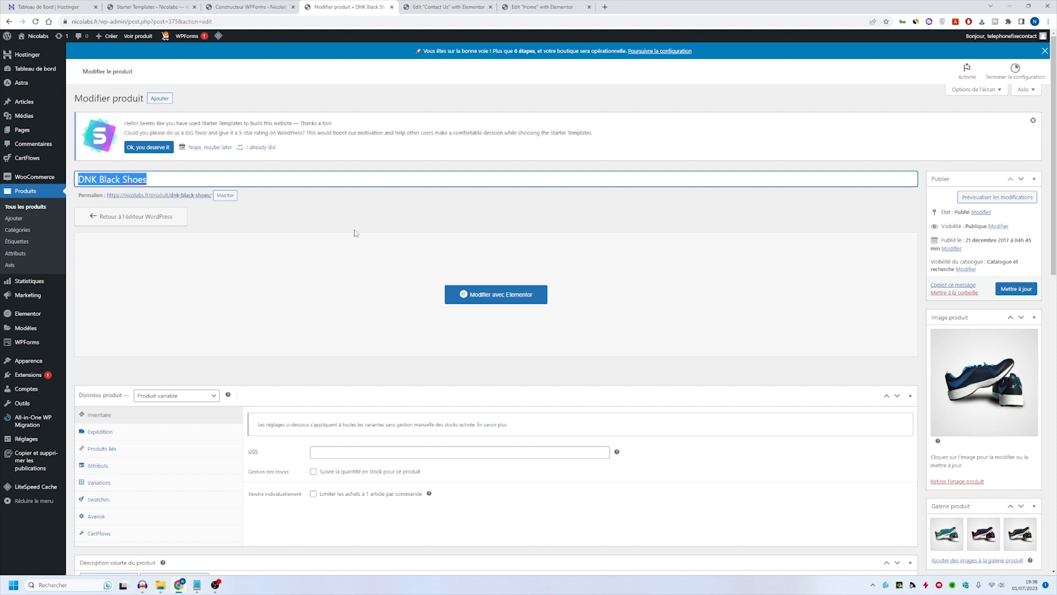
pyautogui.write('Exemple de produit')
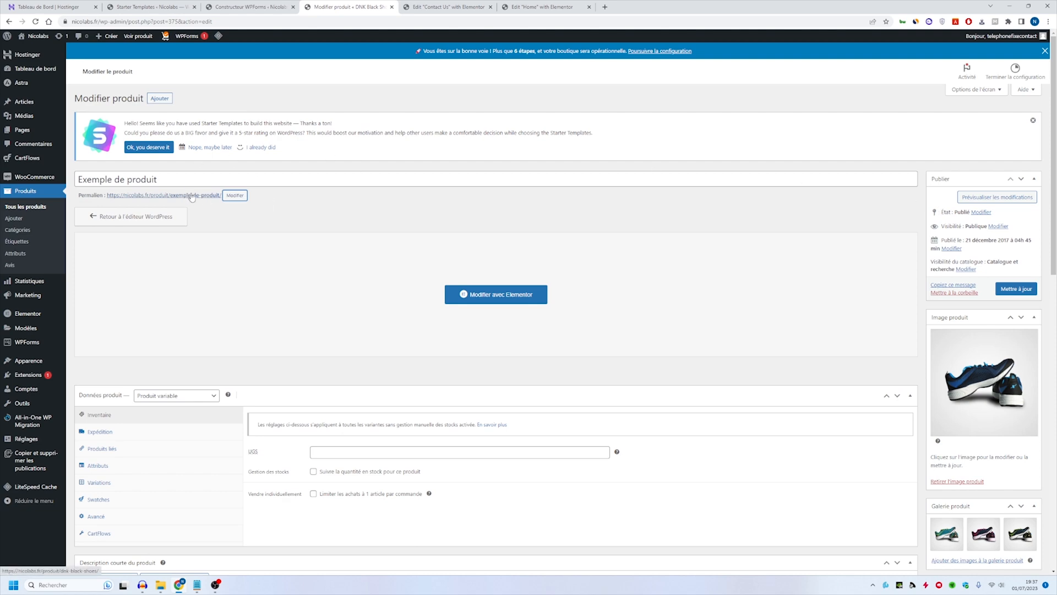
# - Replace the product image with the black bracelet with gold beads from the media library
pyautogui.scroll(-4, 825, 216)
pyautogui.click(1003, 169)
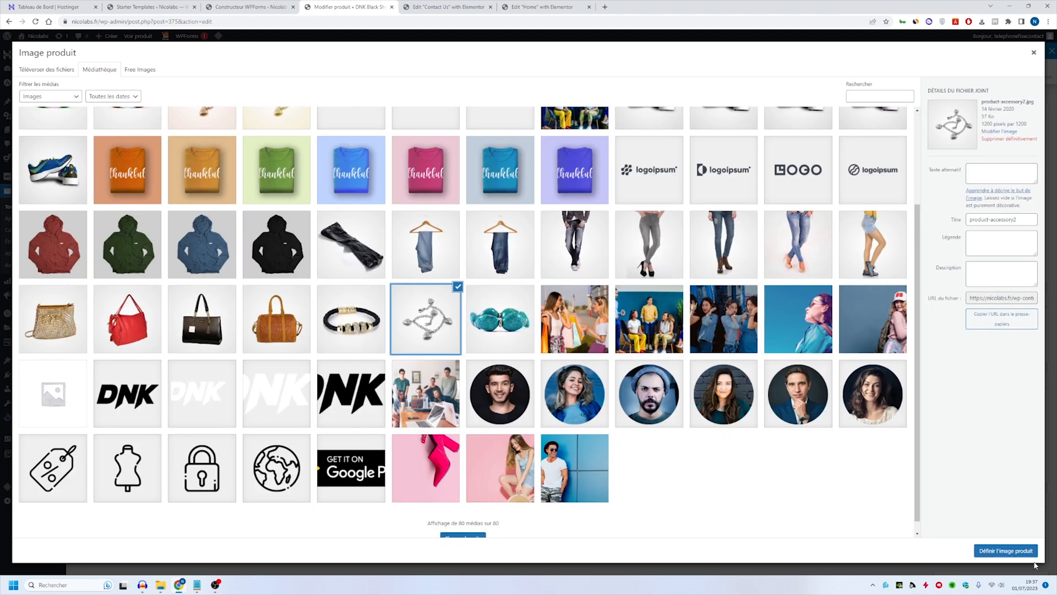
pyautogui.scroll(3, 357, 395)
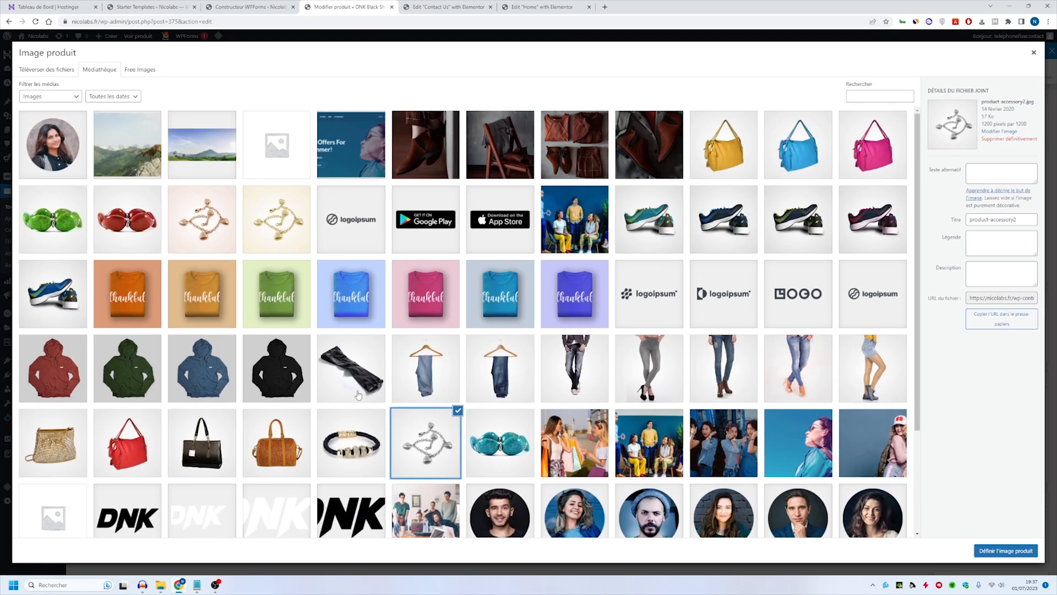
pyautogui.click(351, 441)
pyautogui.click(1005, 551)
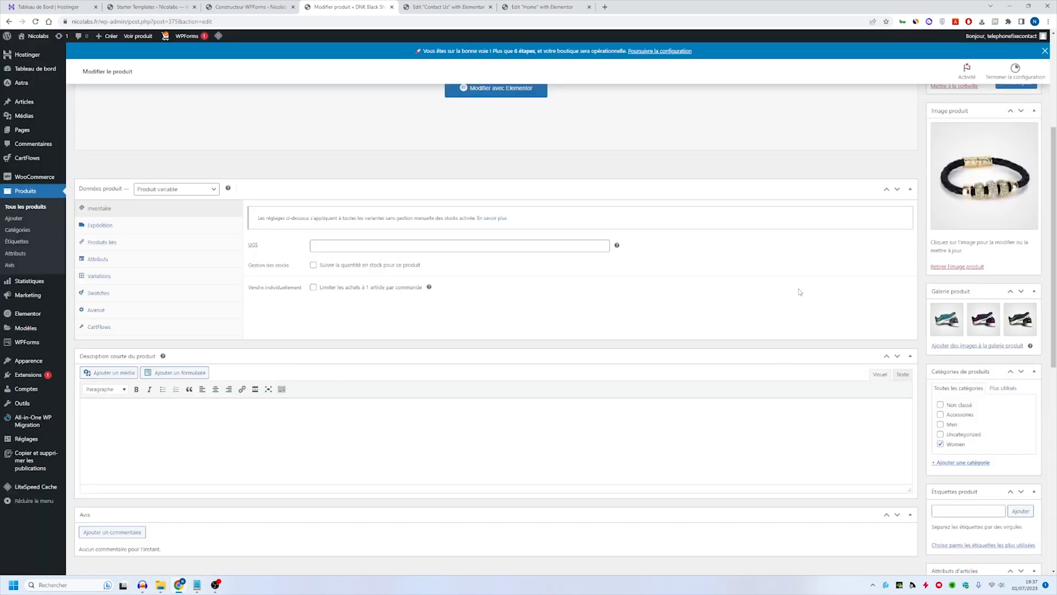
# - Remove all three shoe images from the product gallery
pyautogui.click(961, 306)
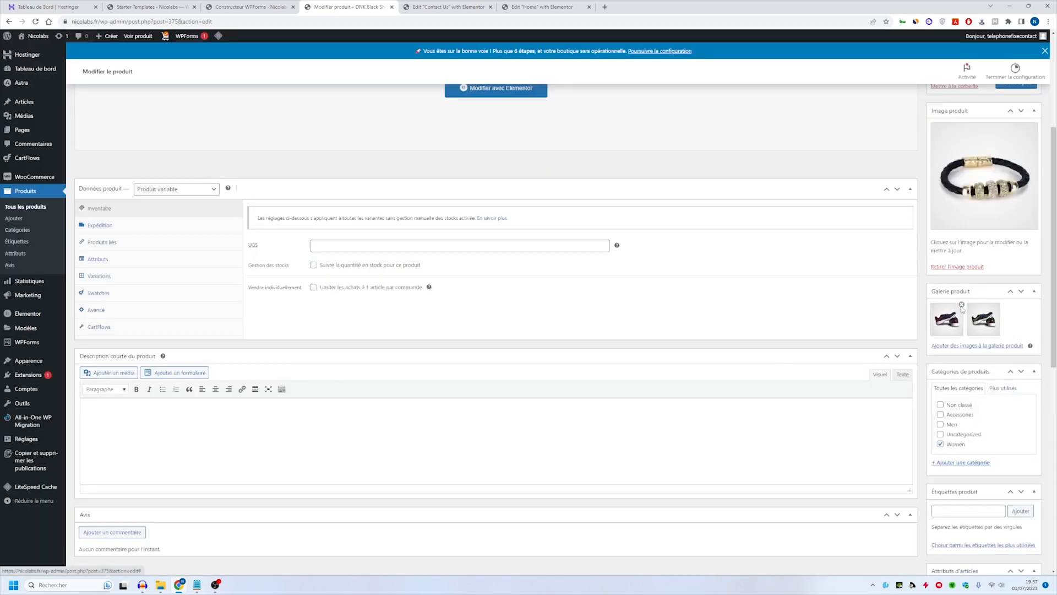
pyautogui.click(962, 306)
pyautogui.click(961, 306)
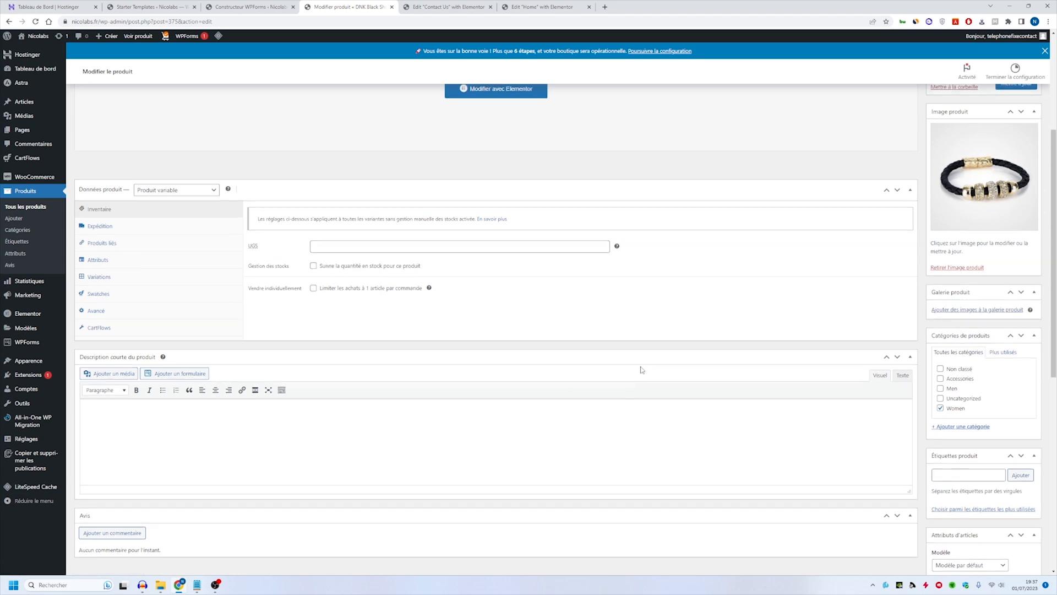
# - Look over the available product types, the swatches settings and the Blue and Aqua variations in the product data
pyautogui.scroll(2, 530, 386)
pyautogui.click(190, 272)
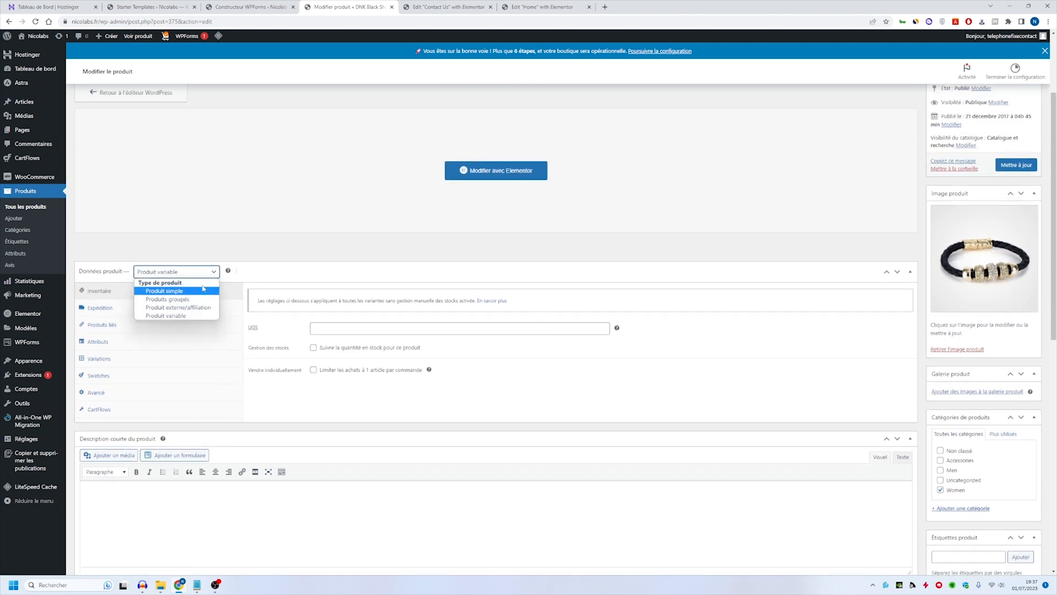
pyautogui.click(204, 373)
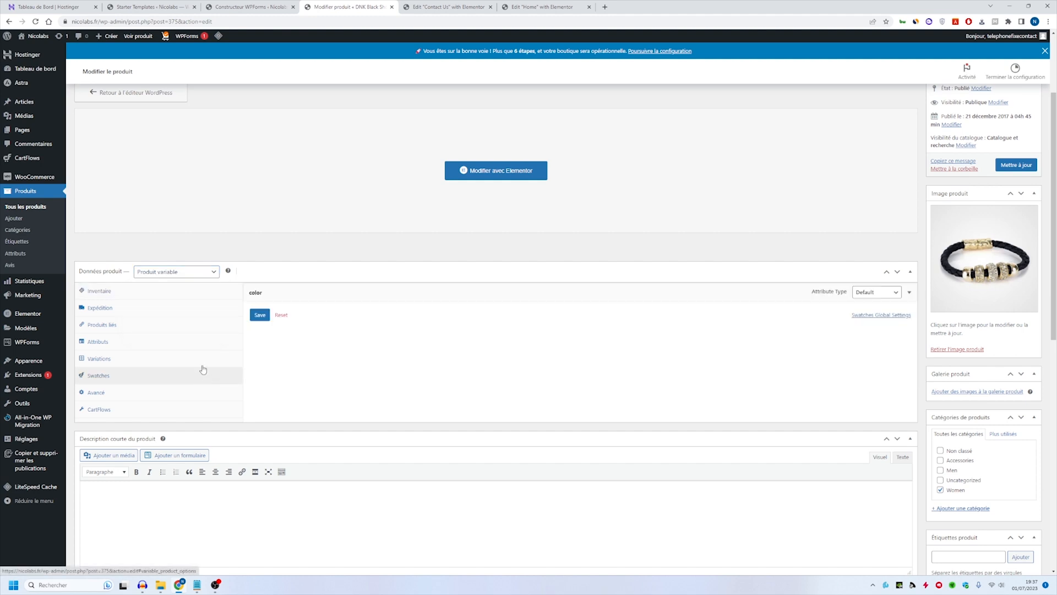
pyautogui.click(200, 359)
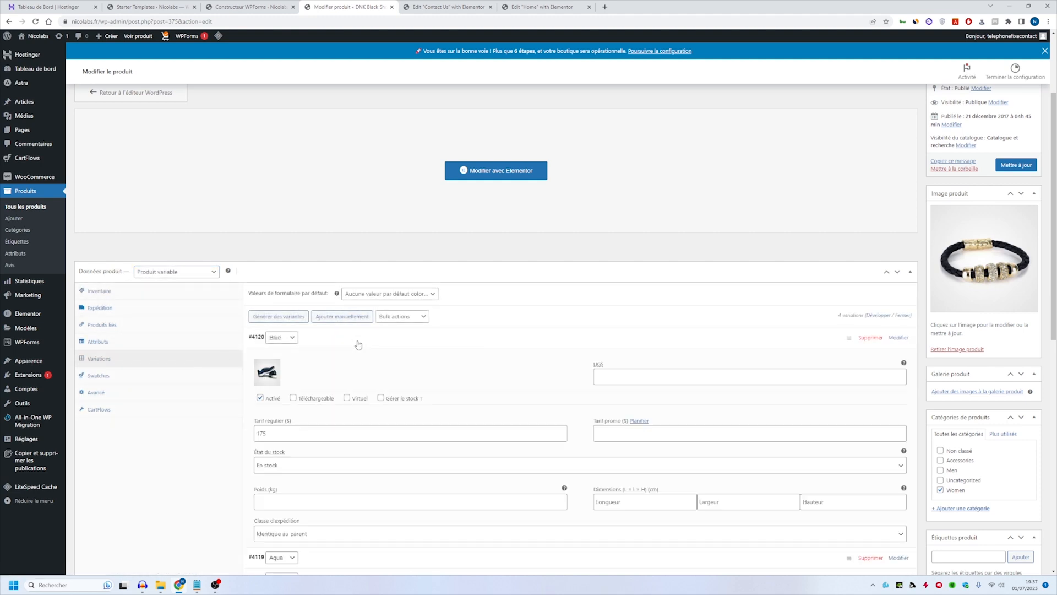
pyautogui.click(359, 345)
pyautogui.click(359, 362)
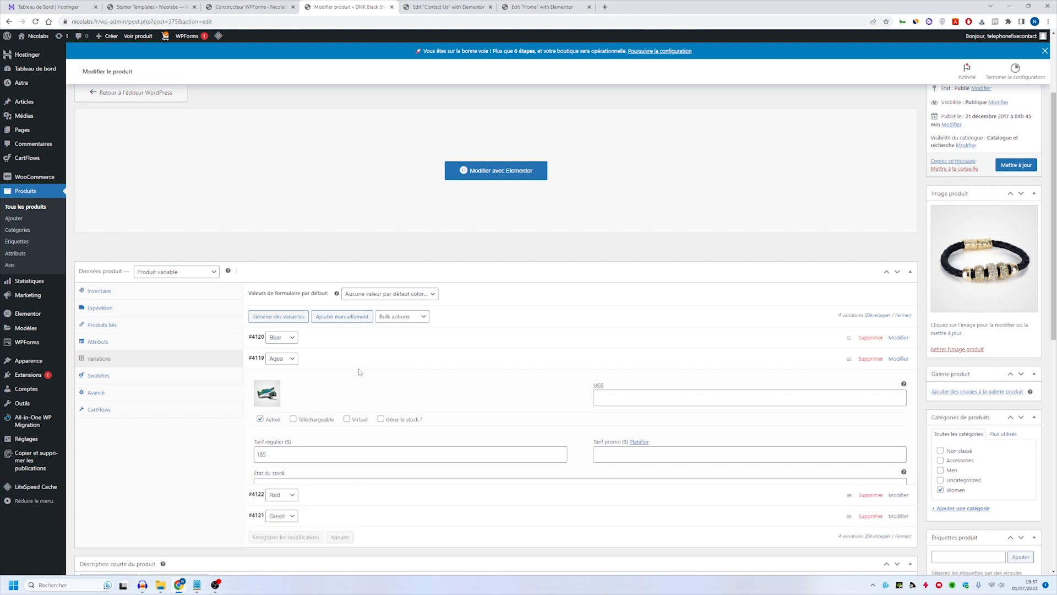
pyautogui.click(360, 365)
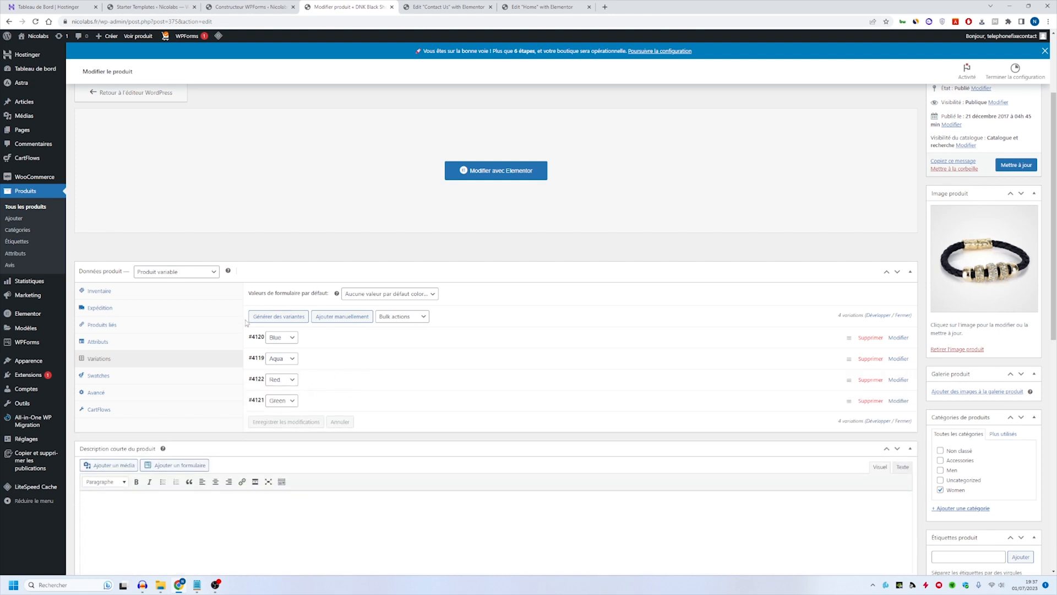
# - Change the product type to "Produit simple" and set its regular price to 9.90
pyautogui.click(171, 272)
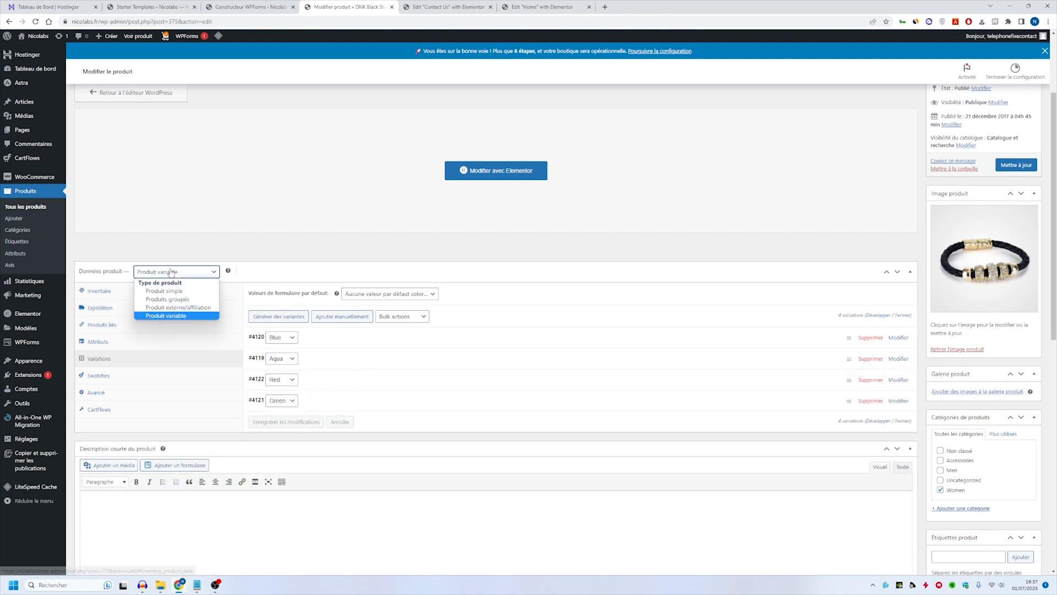
pyautogui.click(183, 292)
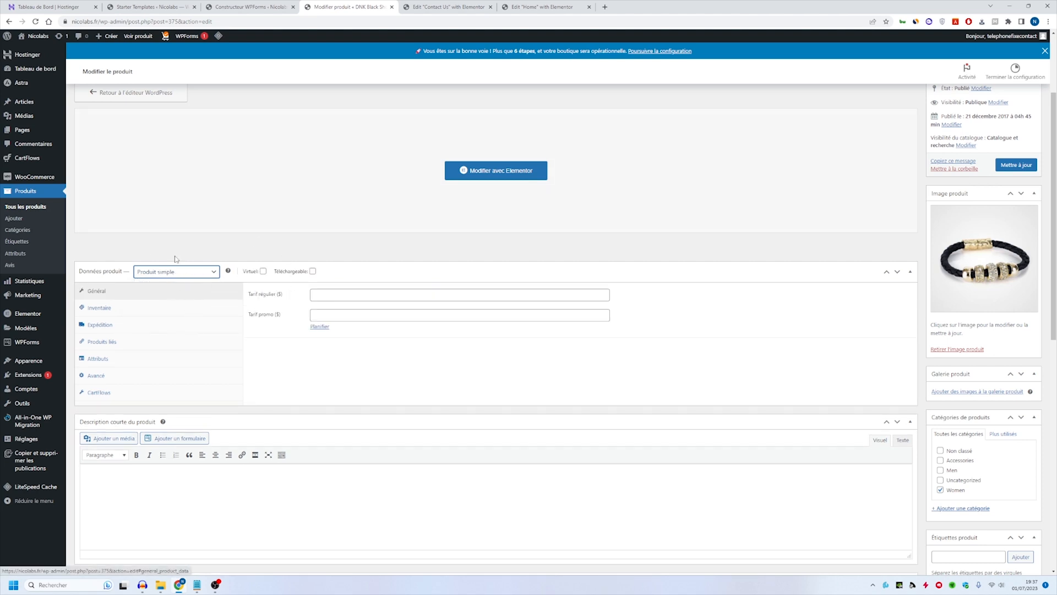
pyautogui.click(494, 294)
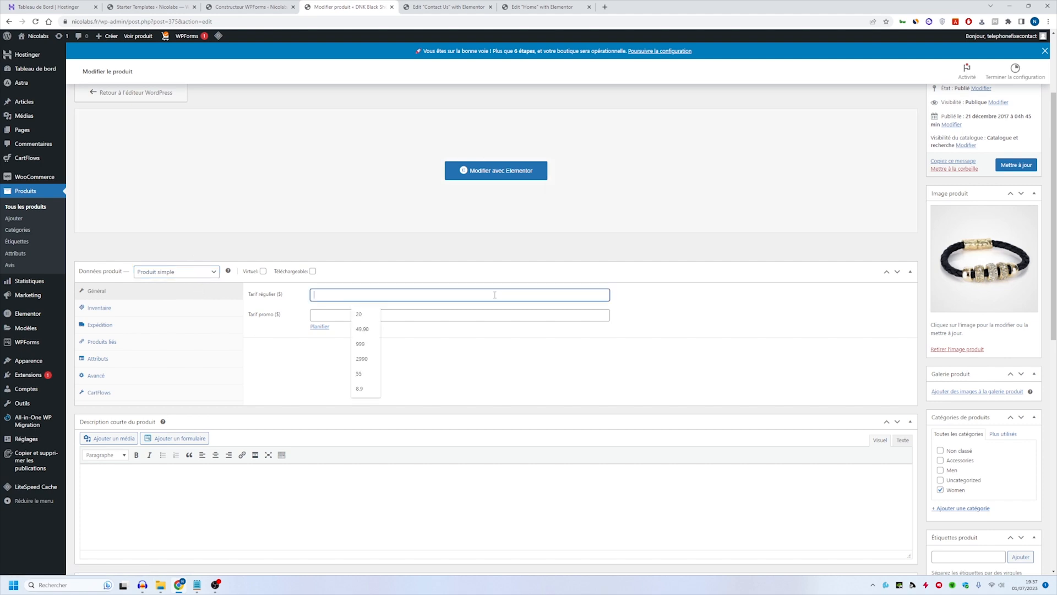
pyautogui.write('9.90')
# - Create and assign a new product category named "Bracelet", and remove the product from the Women category
pyautogui.scroll(-2, 799, 425)
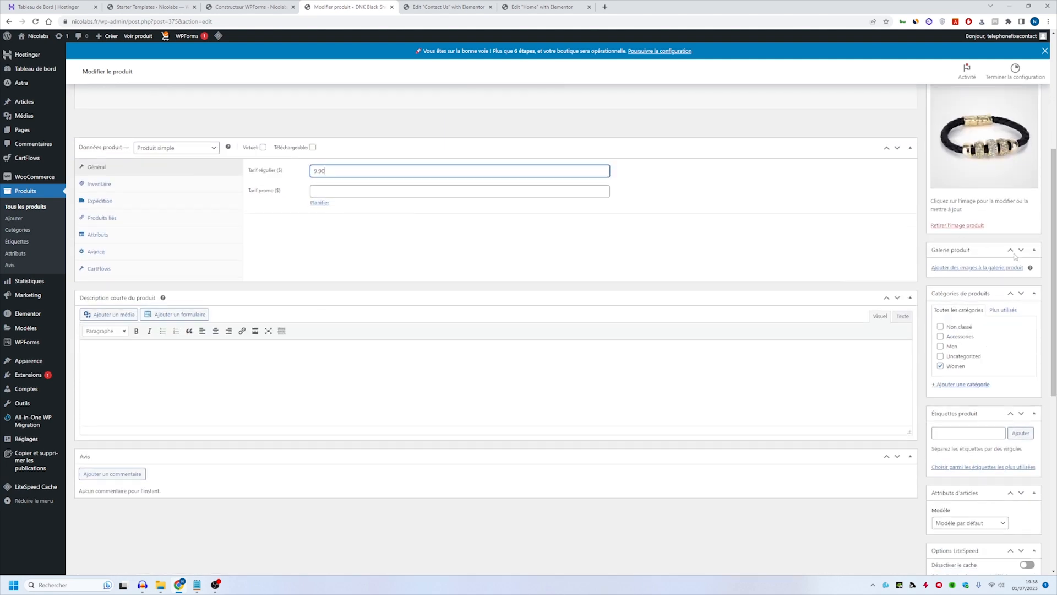
pyautogui.click(959, 384)
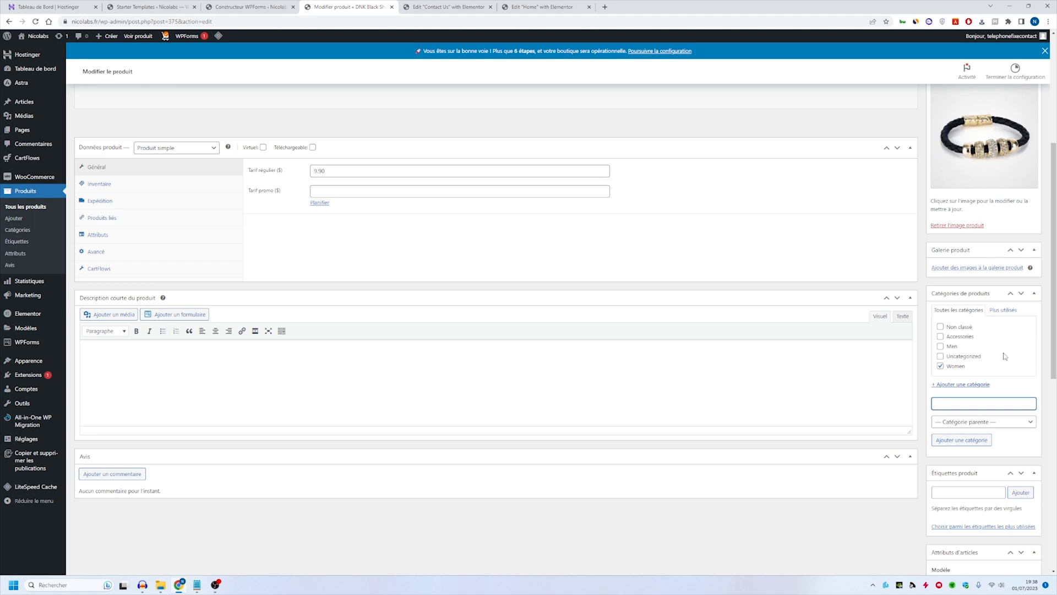
pyautogui.scroll(-1, 1004, 352)
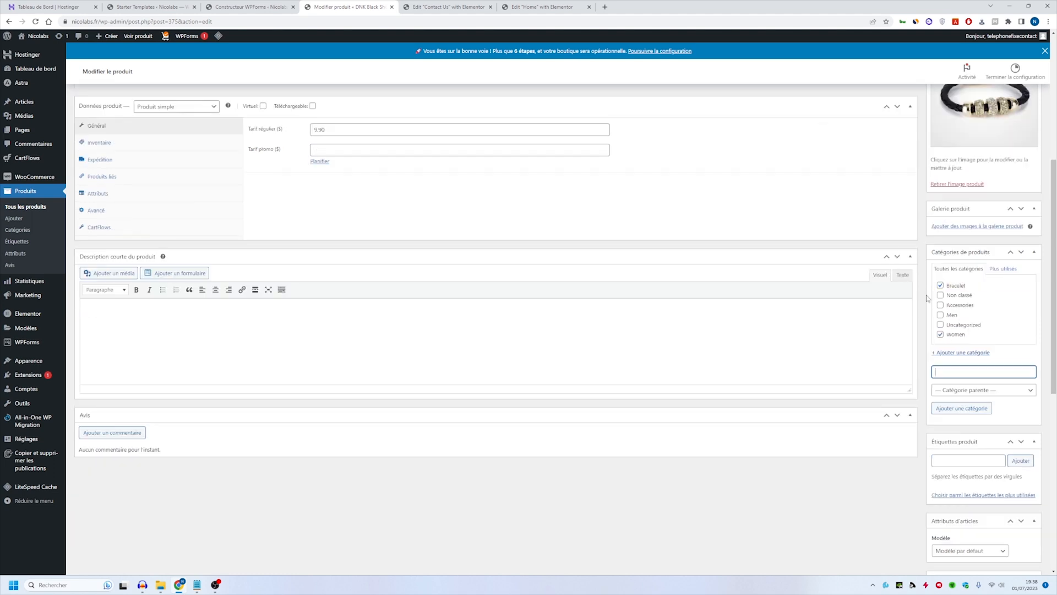
# - Change the product's title and permalink to "Bracelet" and save the product
pyautogui.scroll(5, 355, 208)
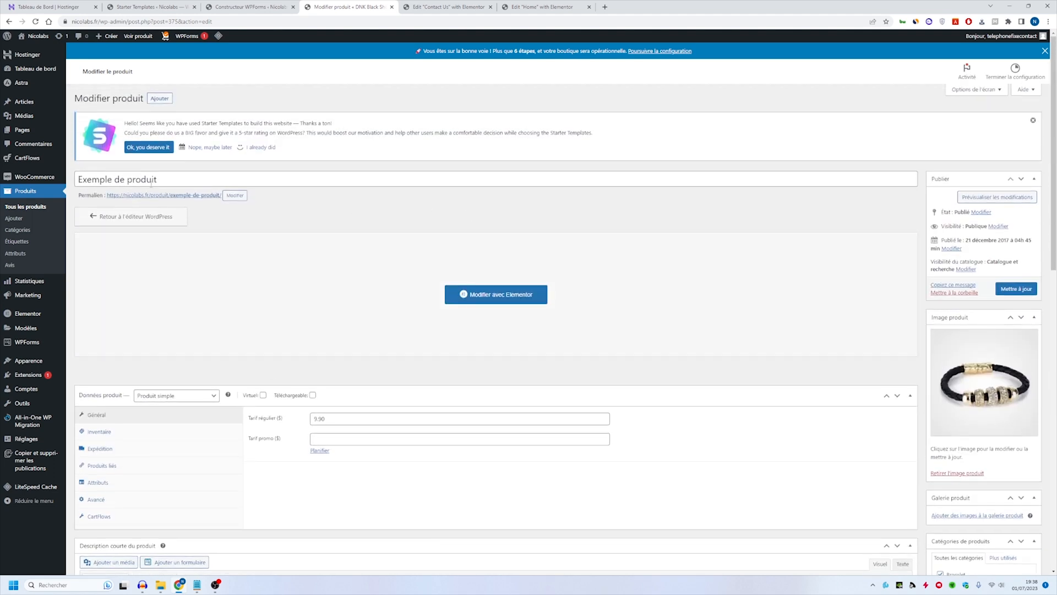
pyautogui.tripleClick(152, 182)
pyautogui.write('Bracelet')
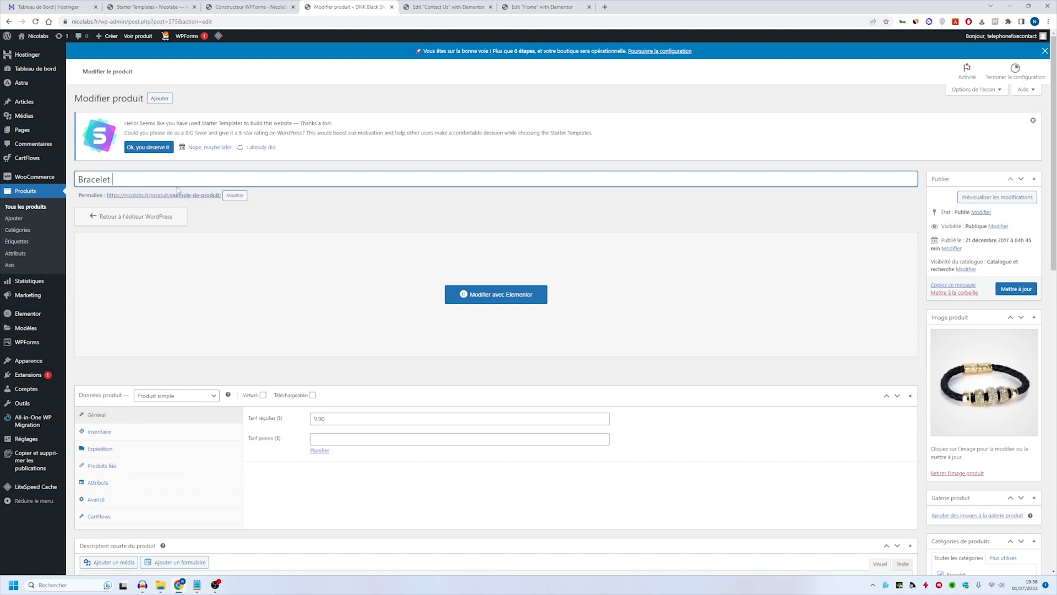
pyautogui.doubleClick(203, 179)
pyautogui.hotkey('ctrl', 'c')
pyautogui.click(233, 199)
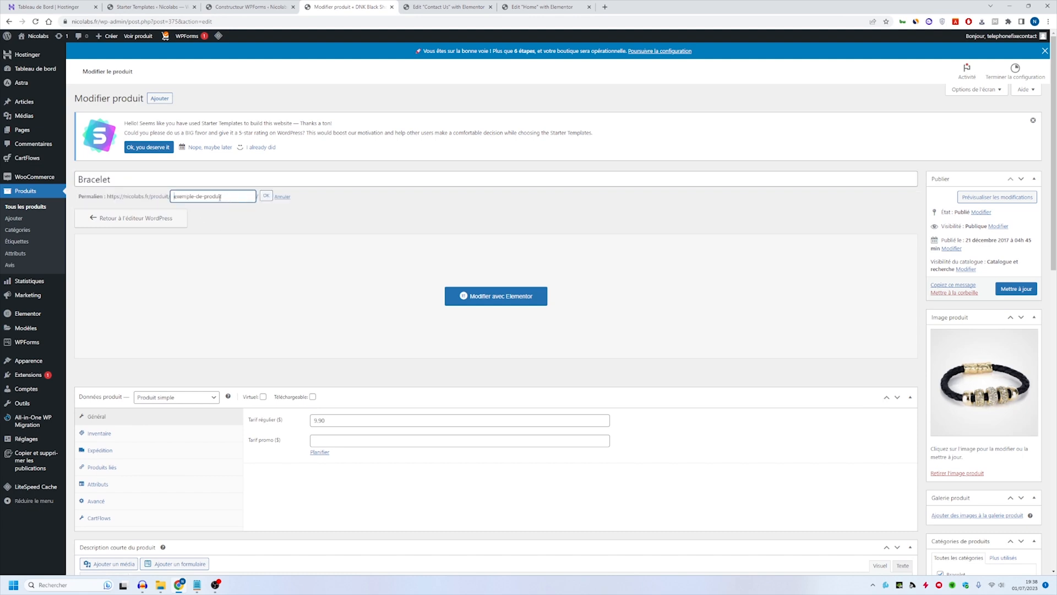
pyautogui.hotkey('ctrl', 'v')
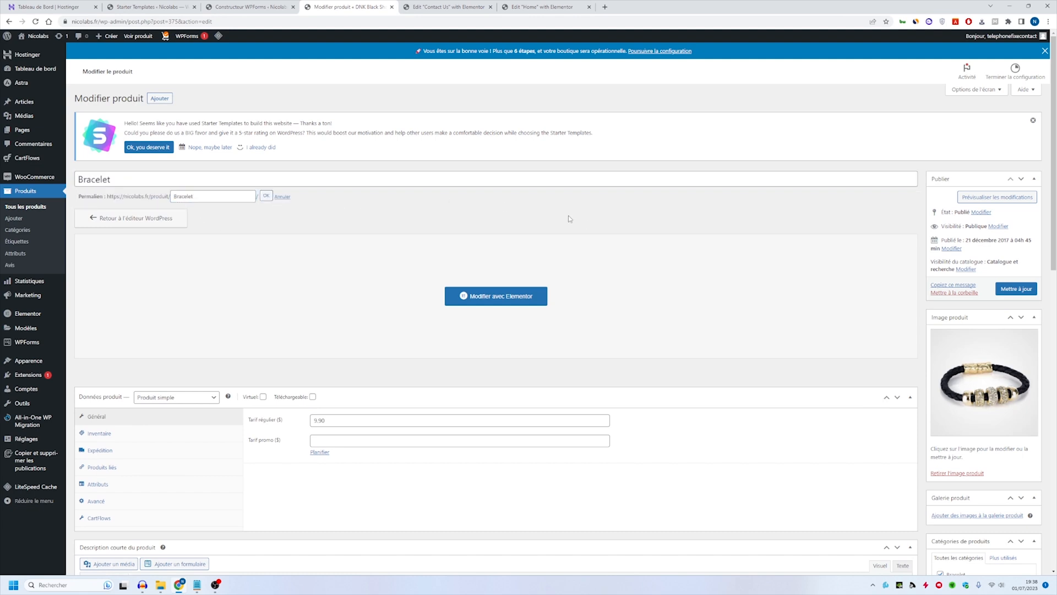
pyautogui.press('Return')
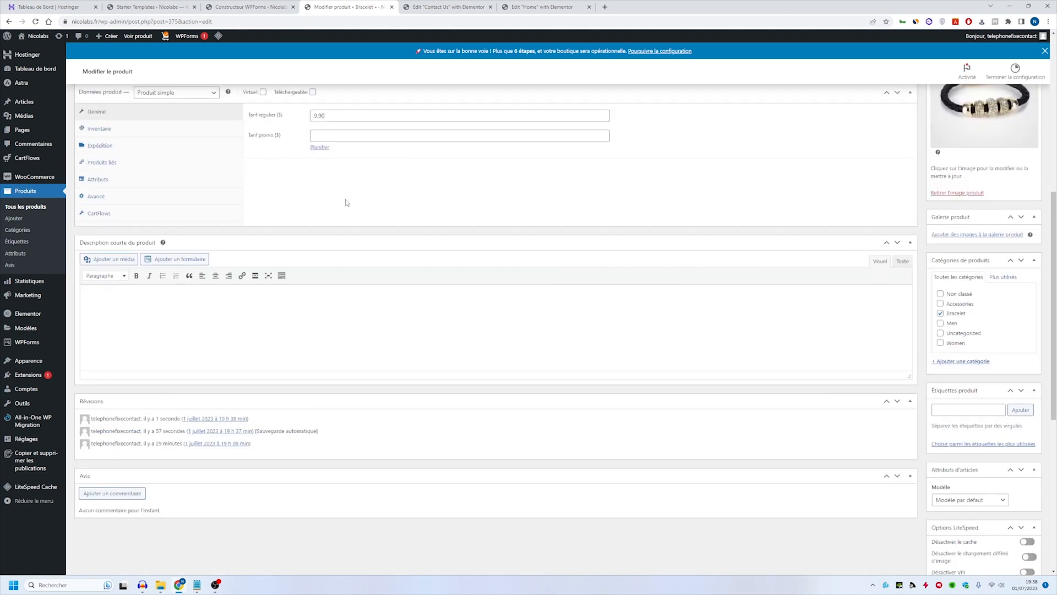
# - Add the product tag "bracelet" to the product
pyautogui.scroll(-2, 547, 295)
pyautogui.click(953, 284)
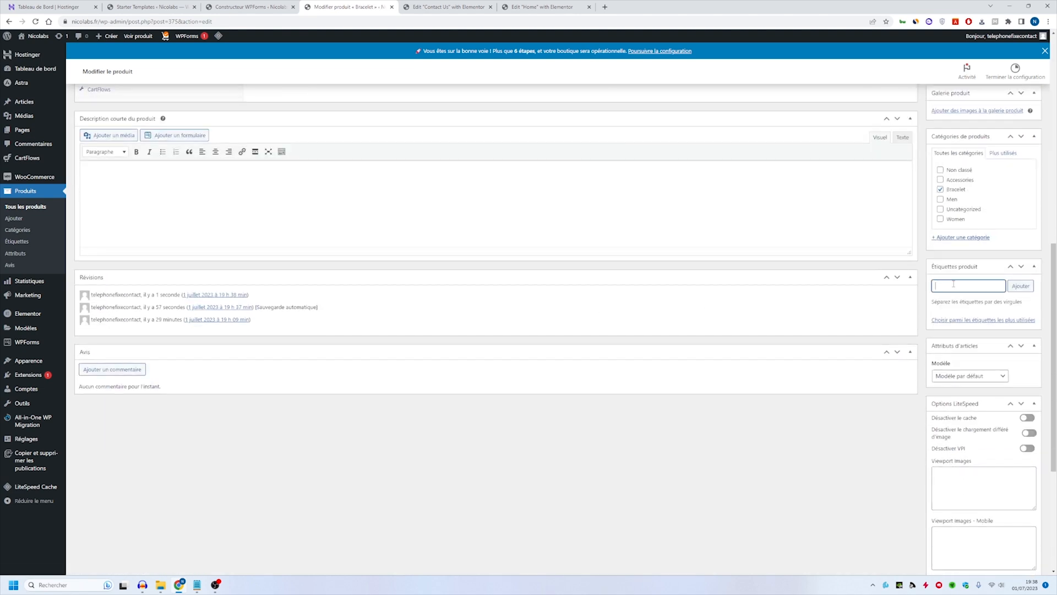
pyautogui.scroll(-2, 936, 298)
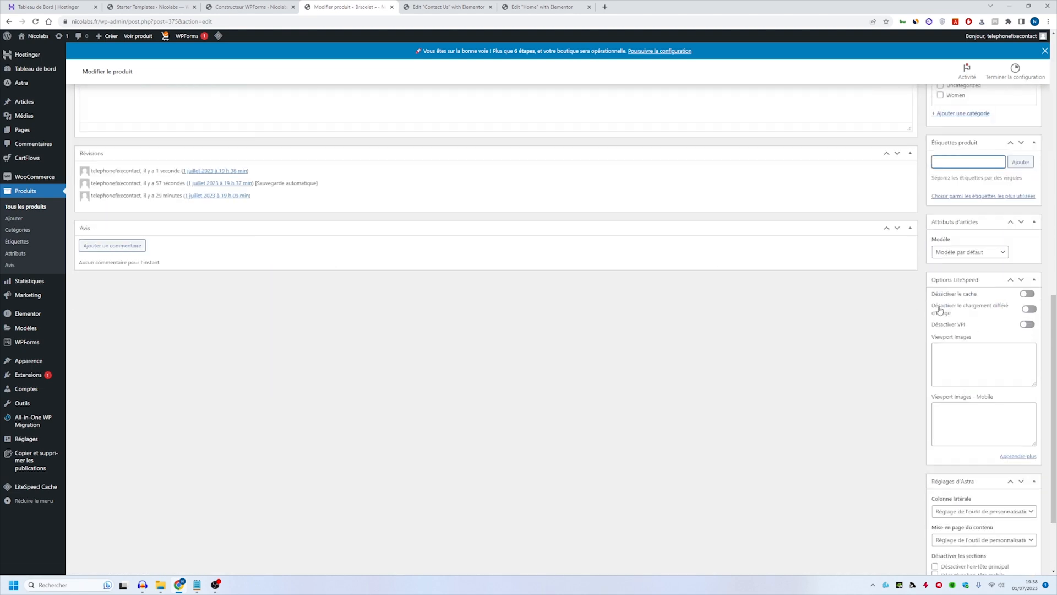
pyautogui.scroll(4, 917, 331)
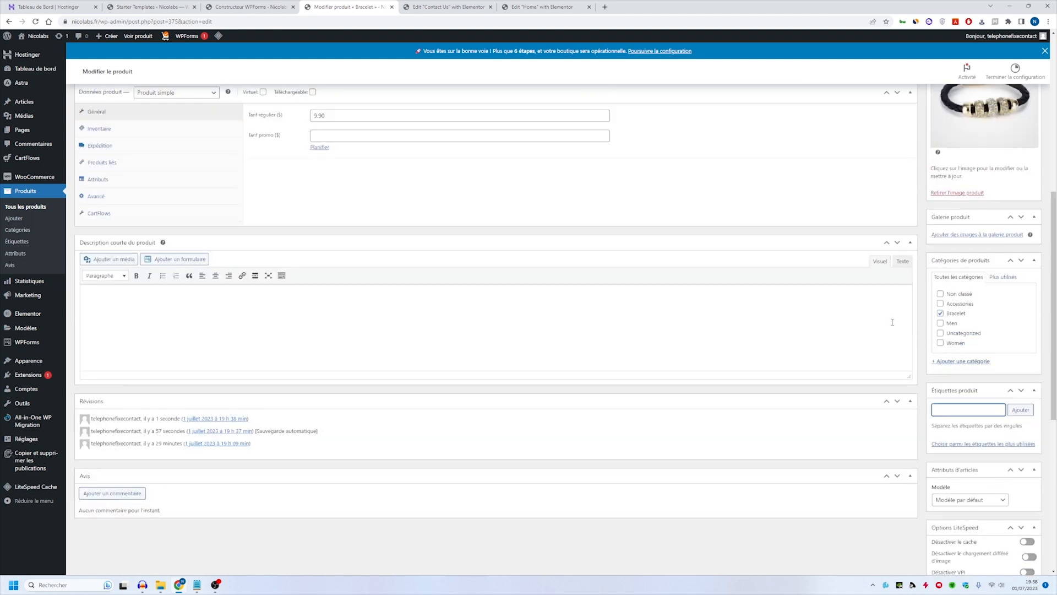
pyautogui.write('bracelet')
pyautogui.press('Return')
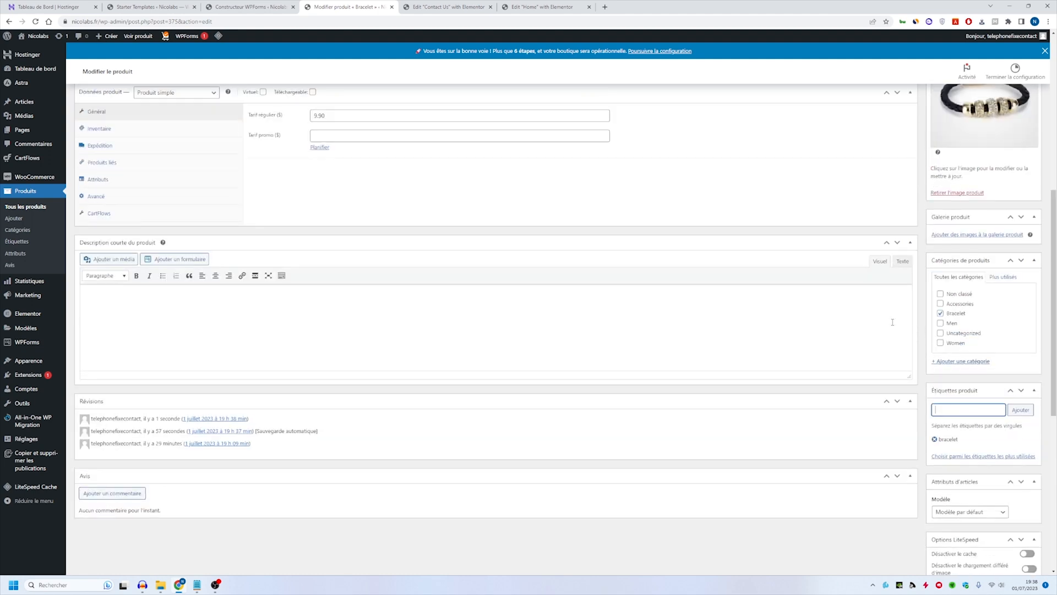
# - Write the short description as a bulleted list with the items "Solide", "Tendance" and "Réglable"
pyautogui.scroll(1, 590, 424)
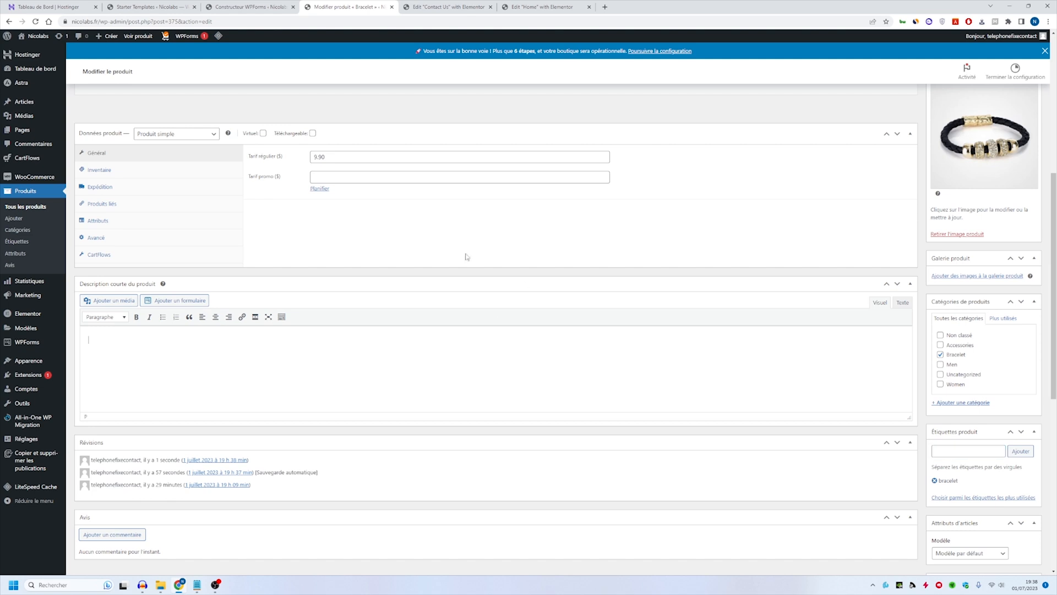
pyautogui.scroll(2, 496, 286)
pyautogui.scroll(-2, 524, 306)
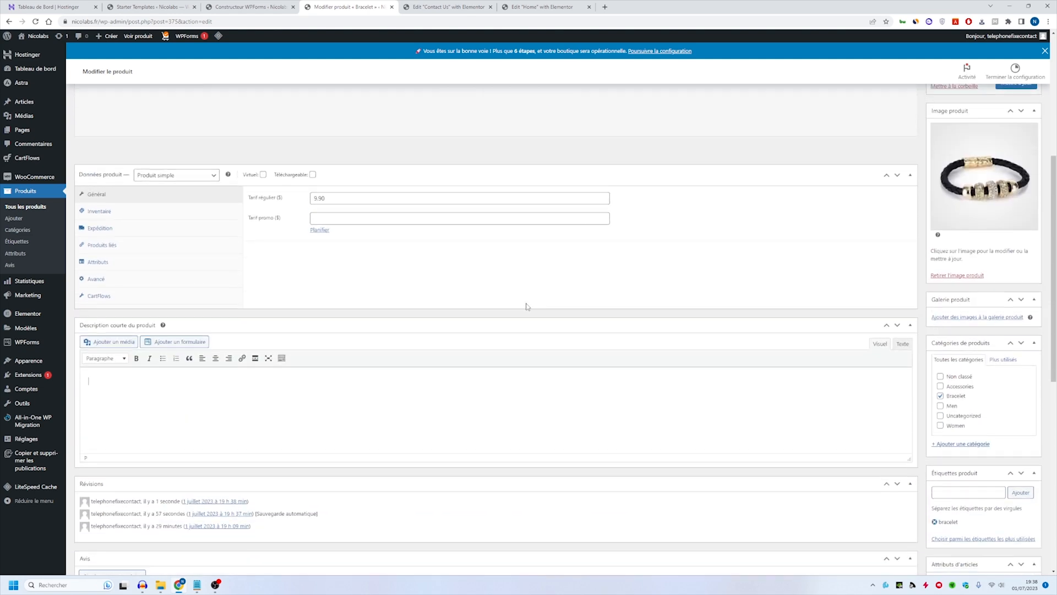
pyautogui.write('Solide')
pyautogui.press('Return')
pyautogui.write('Tendance')
pyautogui.press('Return')
pyautogui.write('Régla')
pyautogui.hotkey('ctrl', 'a')
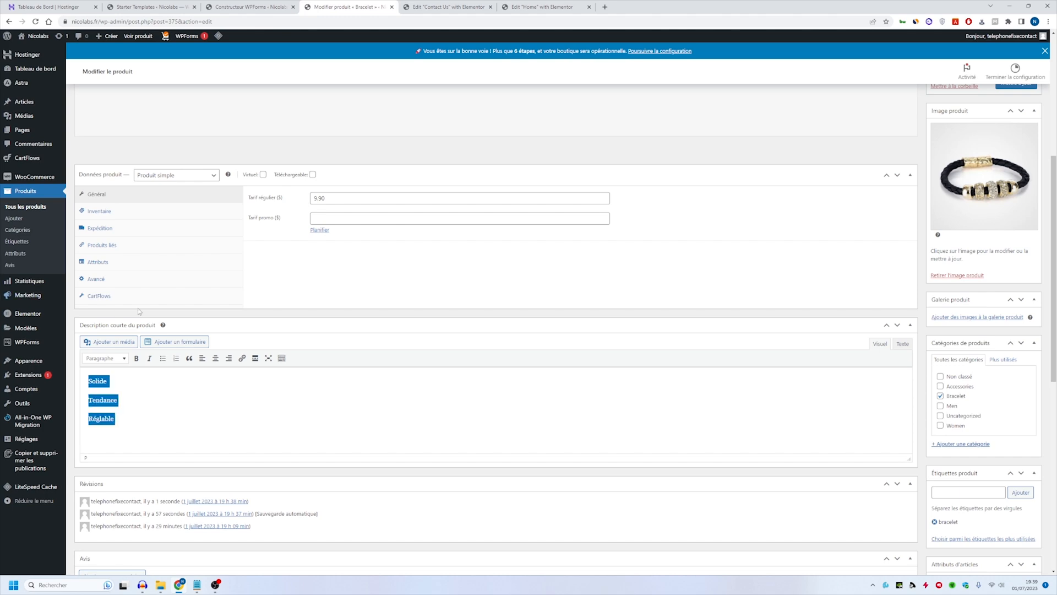
pyautogui.click(162, 357)
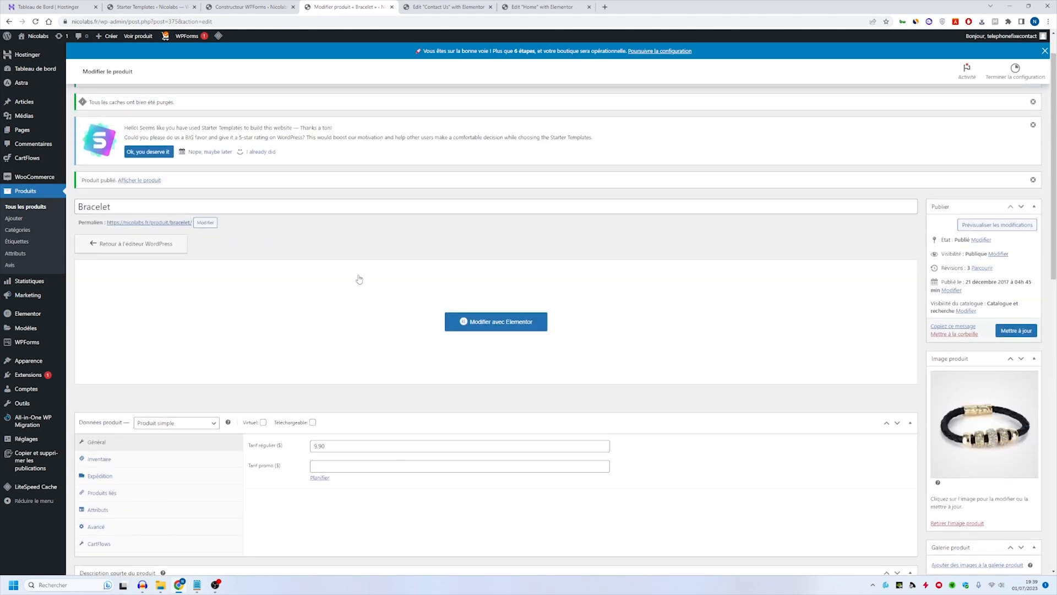
# - Update the Bracelet product to save the new tag and short description
pyautogui.scroll(-8, 348, 315)
pyautogui.scroll(4, 307, 299)
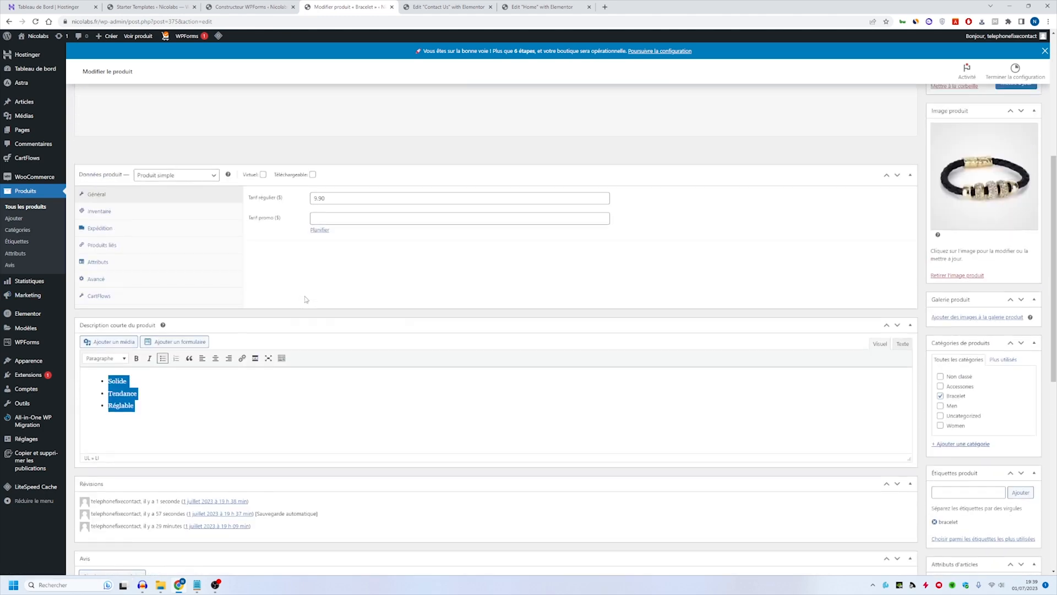
pyautogui.scroll(5, 618, 346)
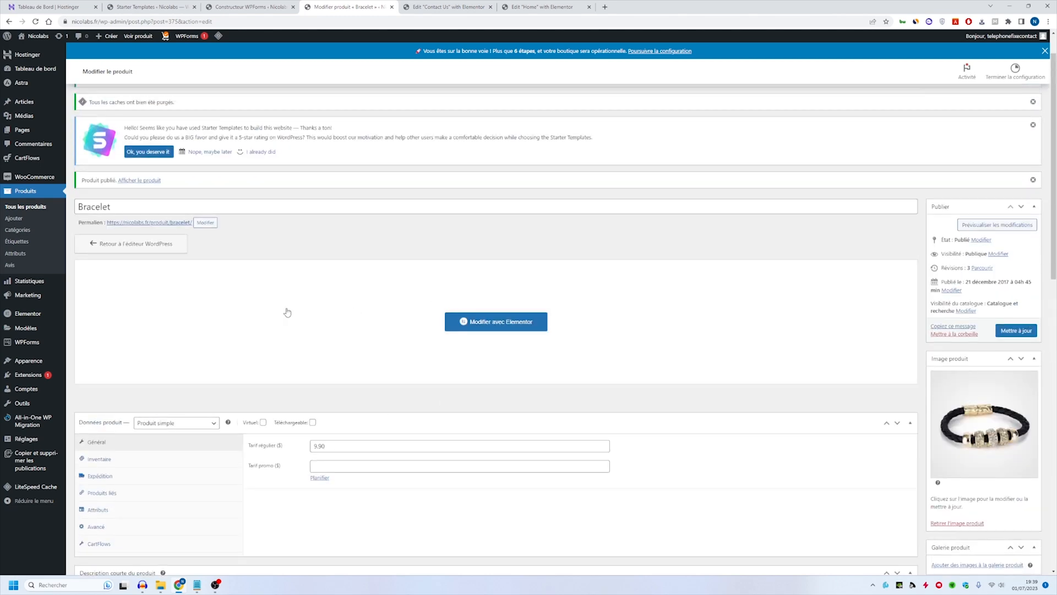
pyautogui.scroll(-7, 307, 309)
pyautogui.scroll(5, 349, 349)
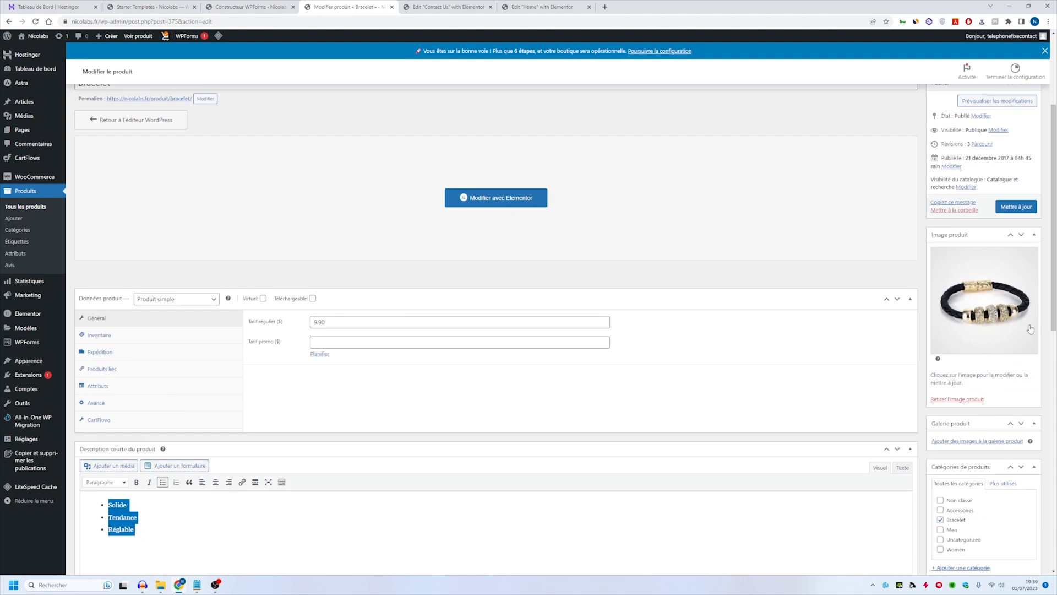
pyautogui.click(1017, 207)
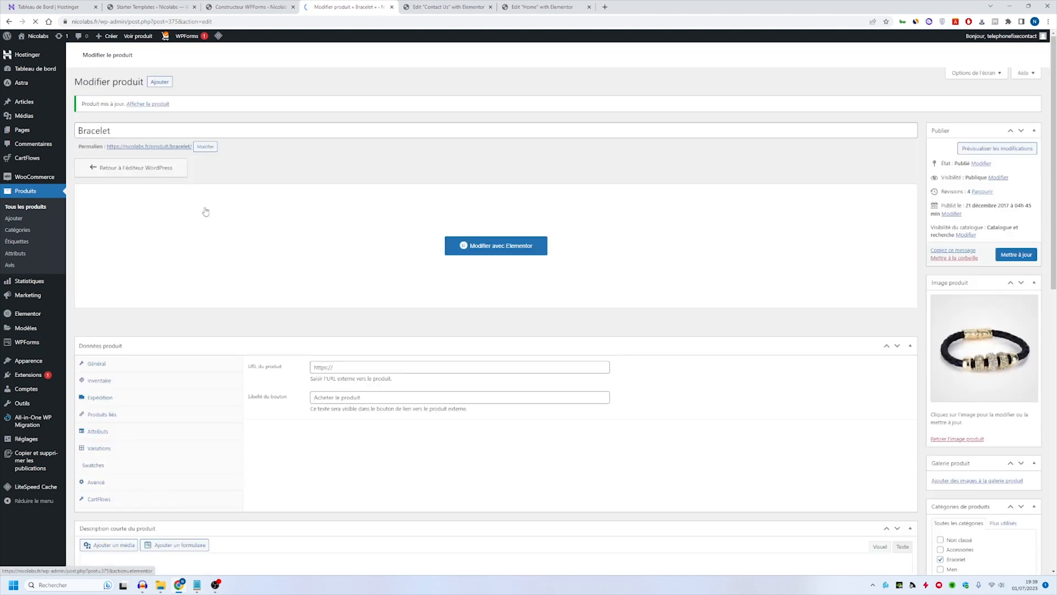
# - Open the bracelet's public product page in a new tab and review its layout down to the footer
pyautogui.middleClick(148, 247)
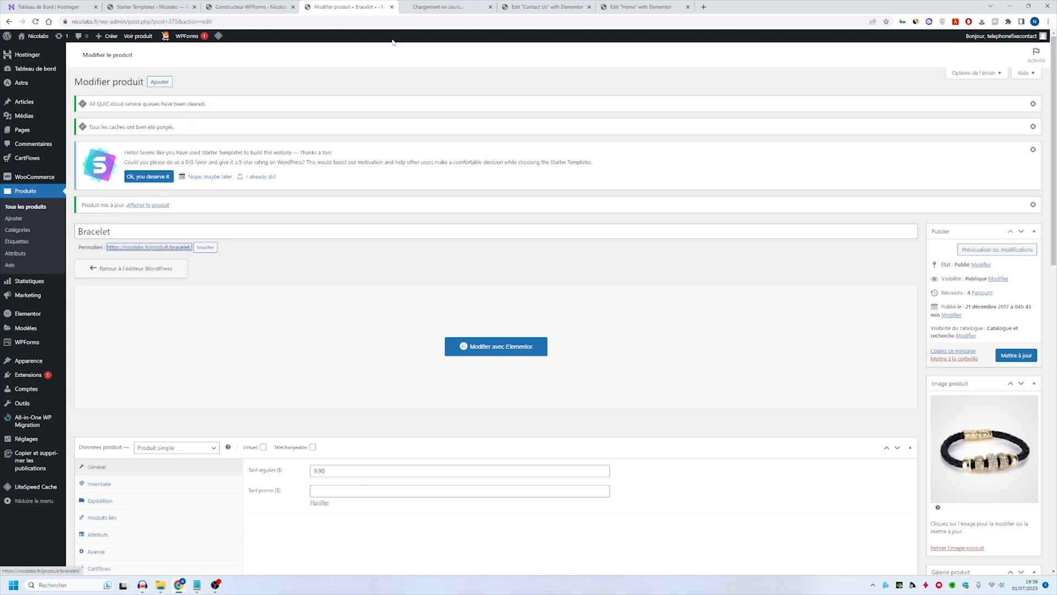
pyautogui.click(436, 7)
pyautogui.click(352, 6)
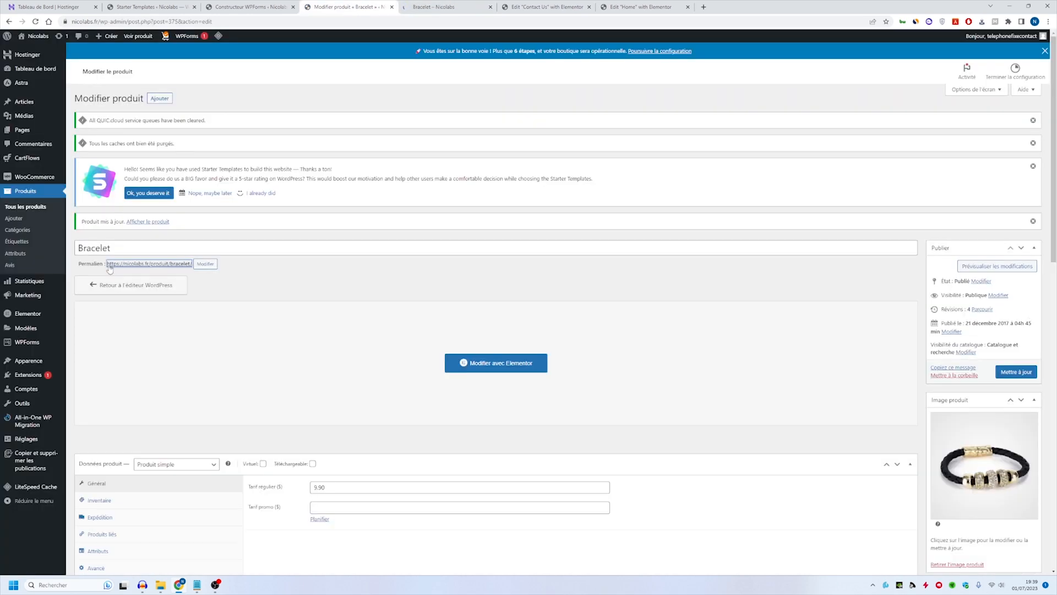
pyautogui.click(435, 7)
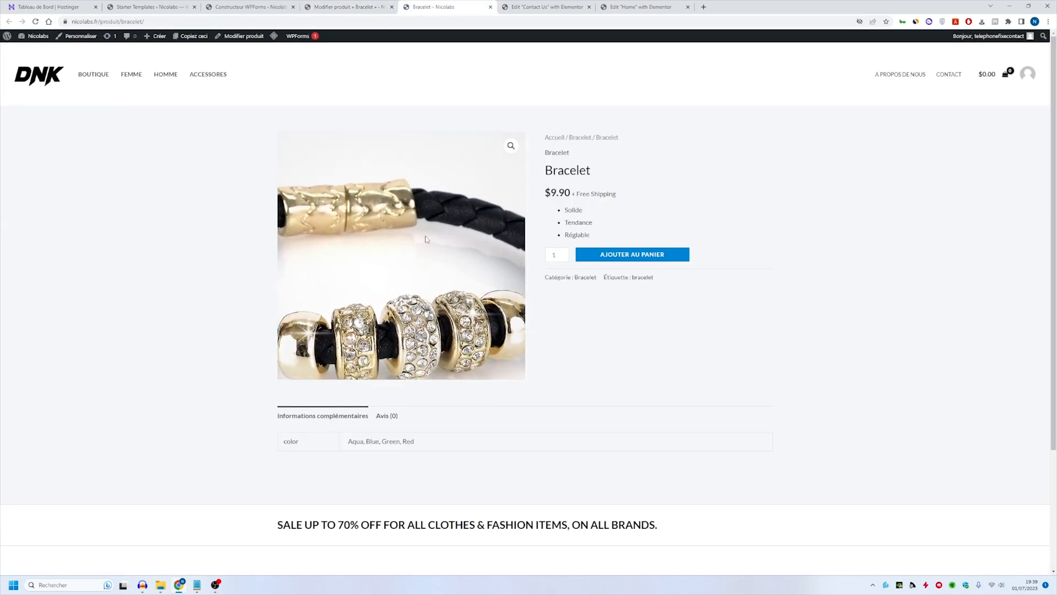
pyautogui.scroll(-3, 467, 264)
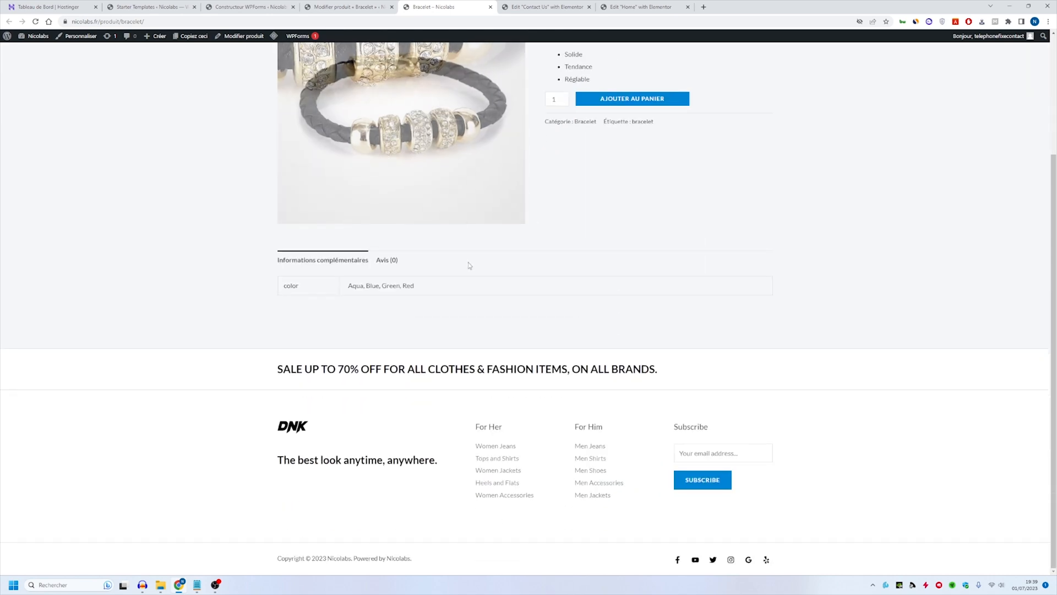
pyautogui.scroll(3, 574, 326)
# - Compare the product's color attribute in the editor with the color values listed on its public page
pyautogui.hotkey('ctrl', 'shift', 'Tab')
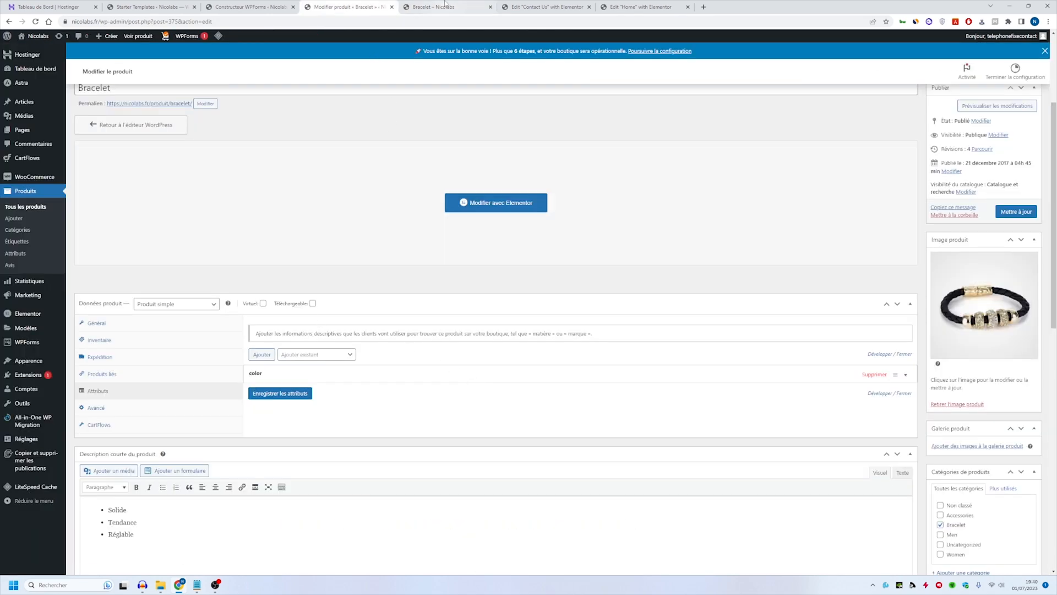
pyautogui.click(443, 6)
pyautogui.tripleClick(368, 441)
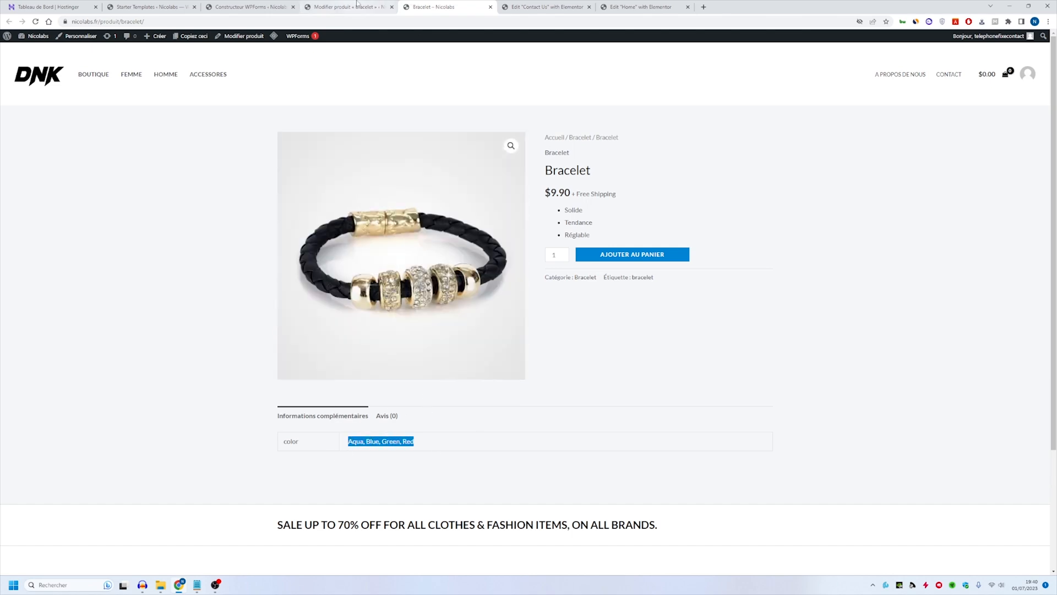
pyautogui.click(356, 6)
pyautogui.scroll(3, 202, 231)
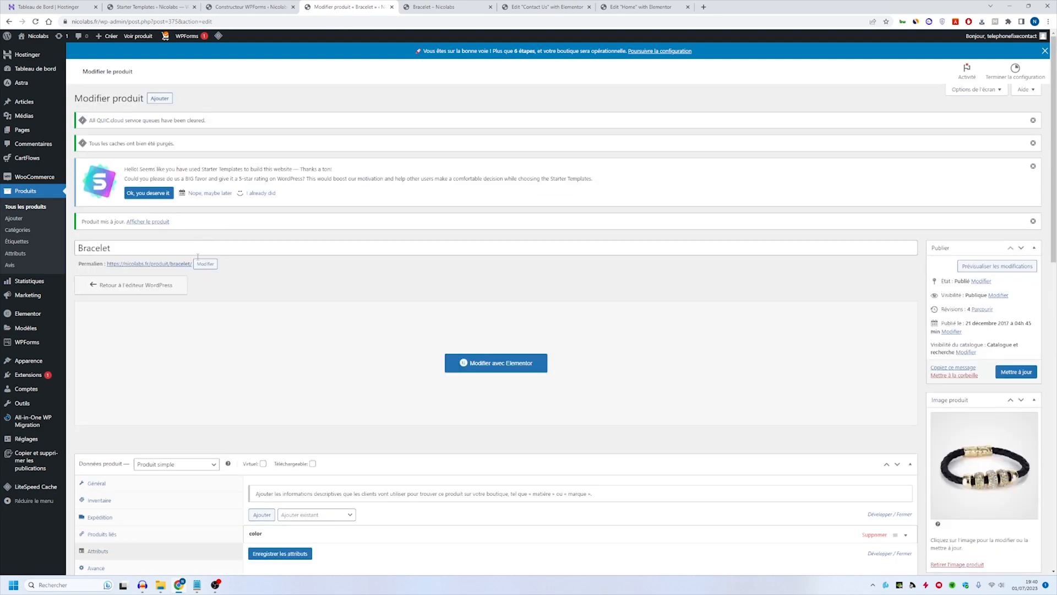
# - Delete the color attribute from the bracelet, update the product and reload its public page
pyautogui.scroll(-4, 232, 261)
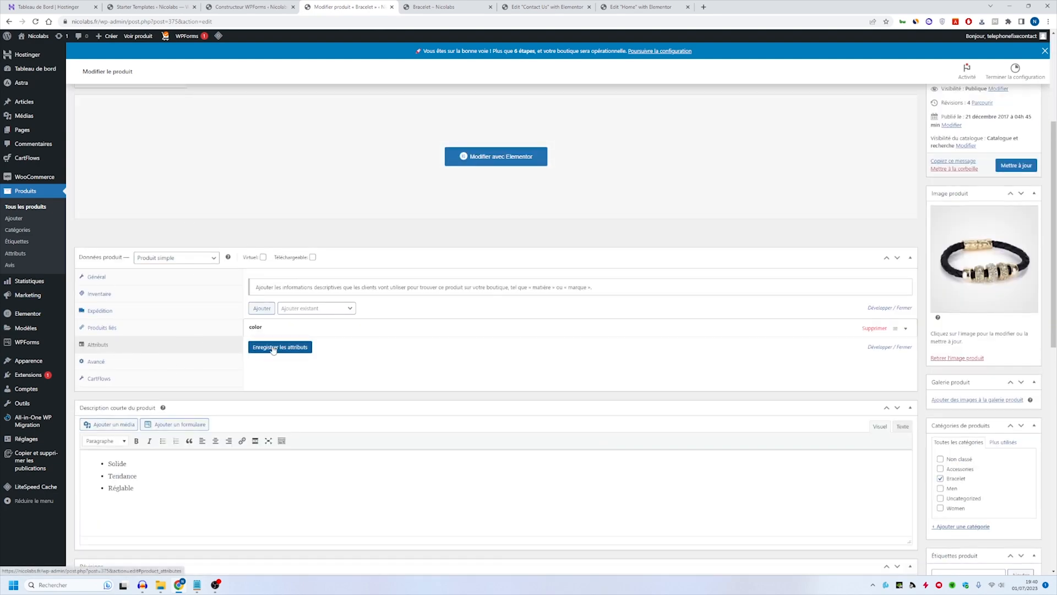
pyautogui.click(876, 329)
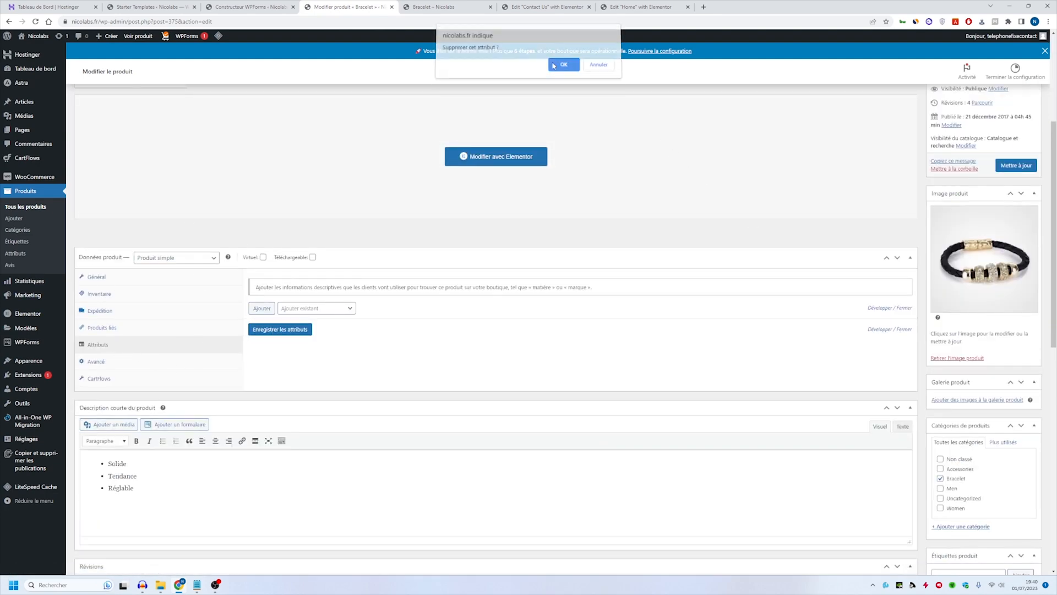
pyautogui.press('Return')
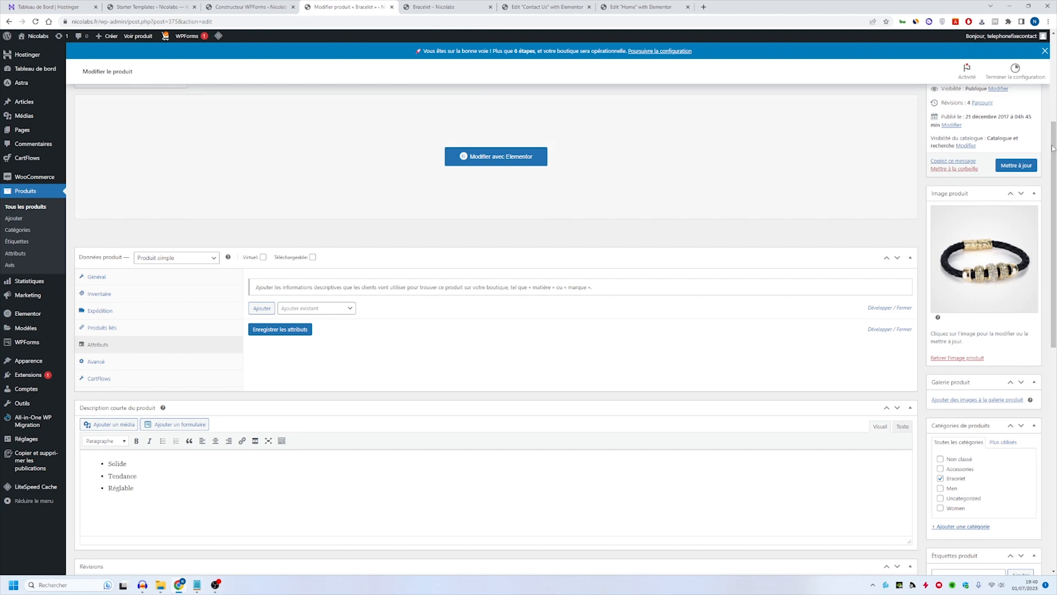
pyautogui.click(1000, 164)
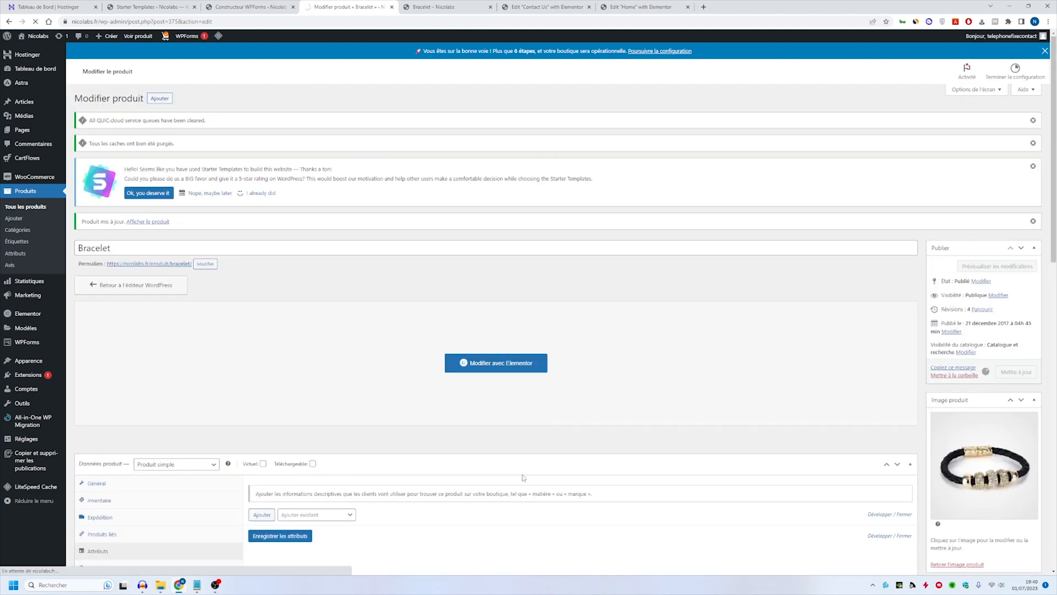
pyautogui.hotkey('ctrl', 'Tab')
pyautogui.press('F5')
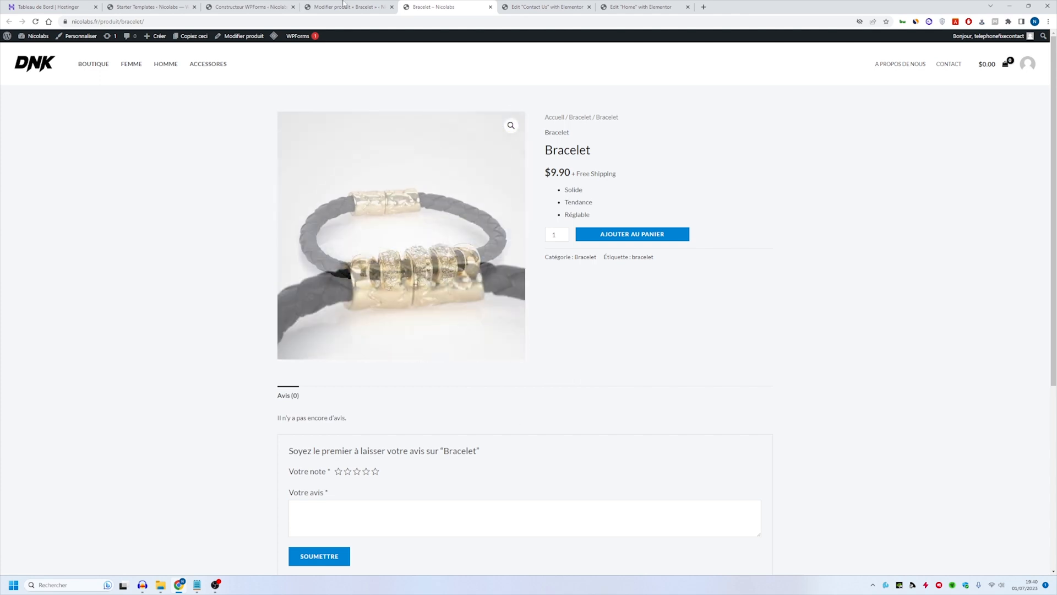
# - Open the bracelet product in Elementor and examine the demo texts and images in its description
pyautogui.click(358, 5)
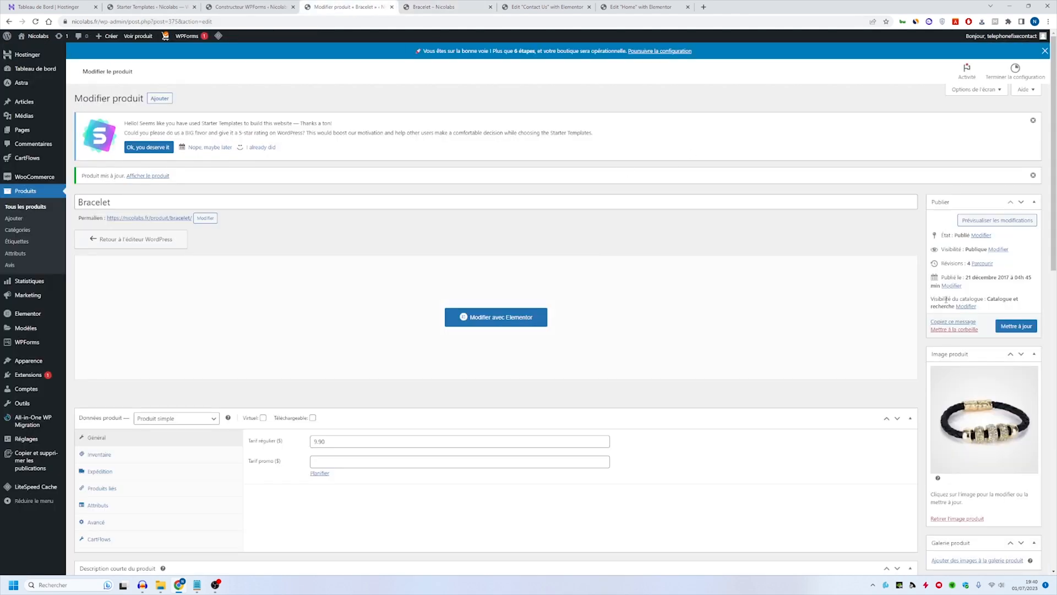
pyautogui.click(536, 322)
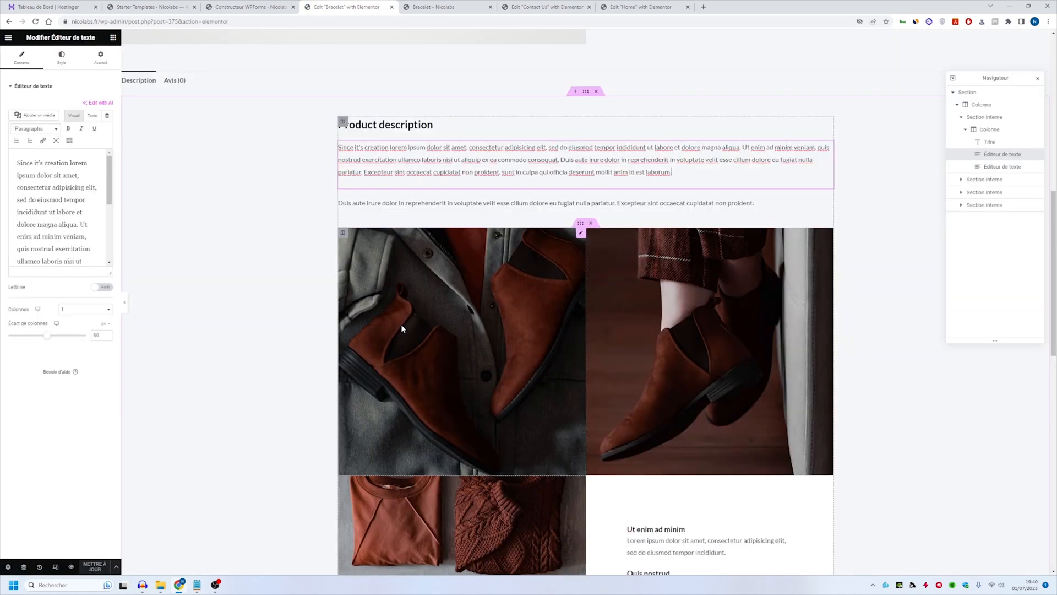
pyautogui.scroll(-13, 402, 328)
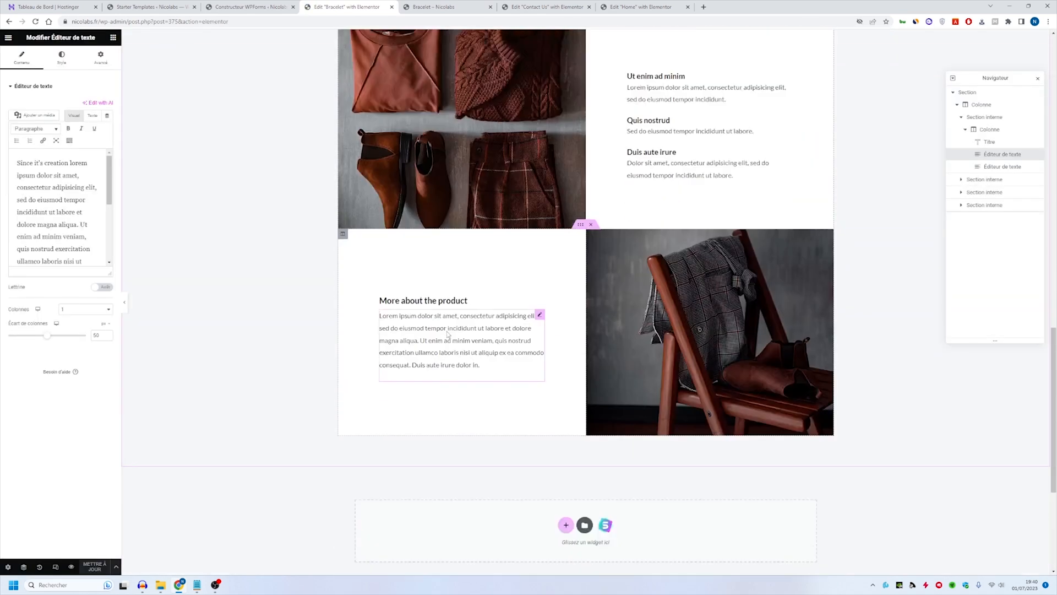
pyautogui.scroll(15, 487, 355)
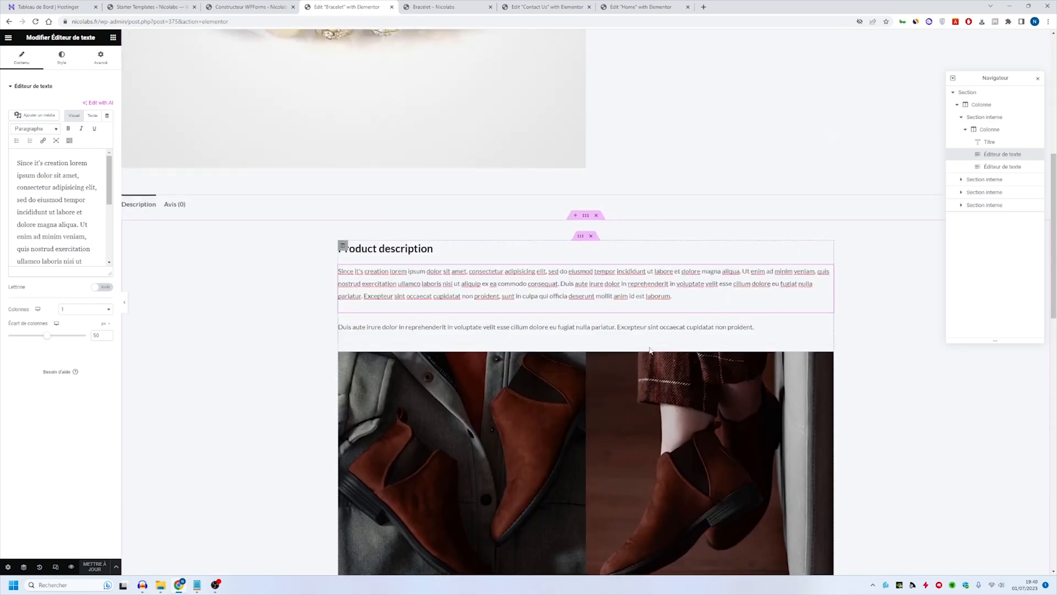
pyautogui.scroll(-8, 622, 350)
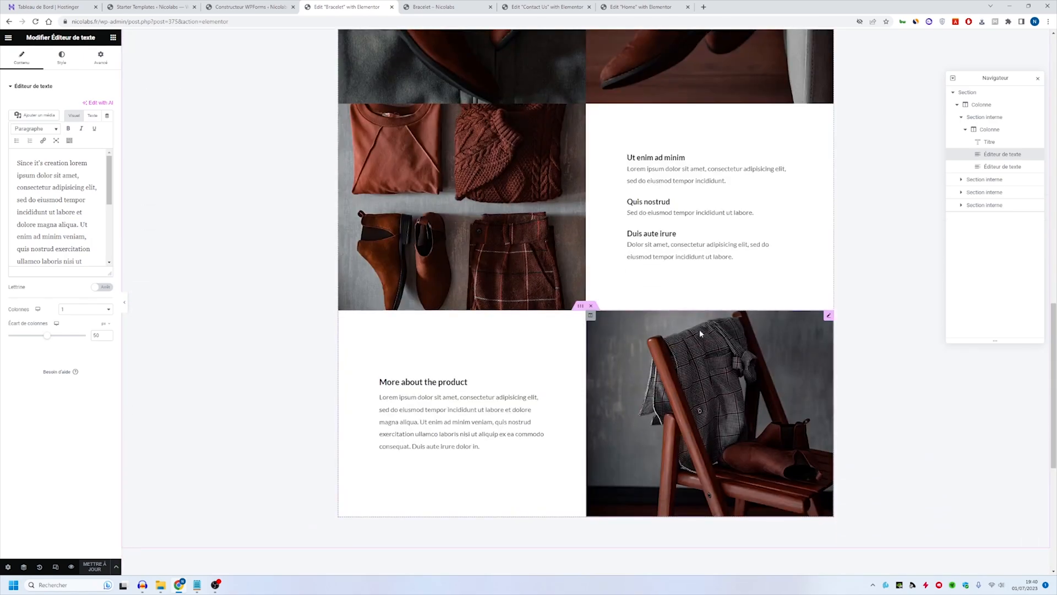
pyautogui.scroll(6, 669, 189)
pyautogui.click(676, 428)
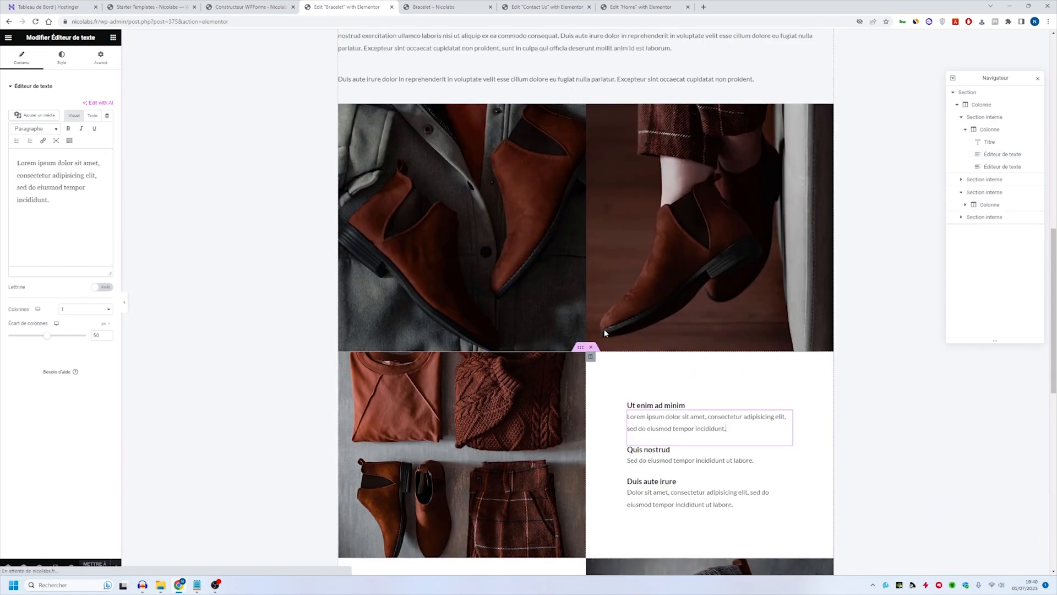
pyautogui.click(512, 240)
pyautogui.scroll(5, 550, 264)
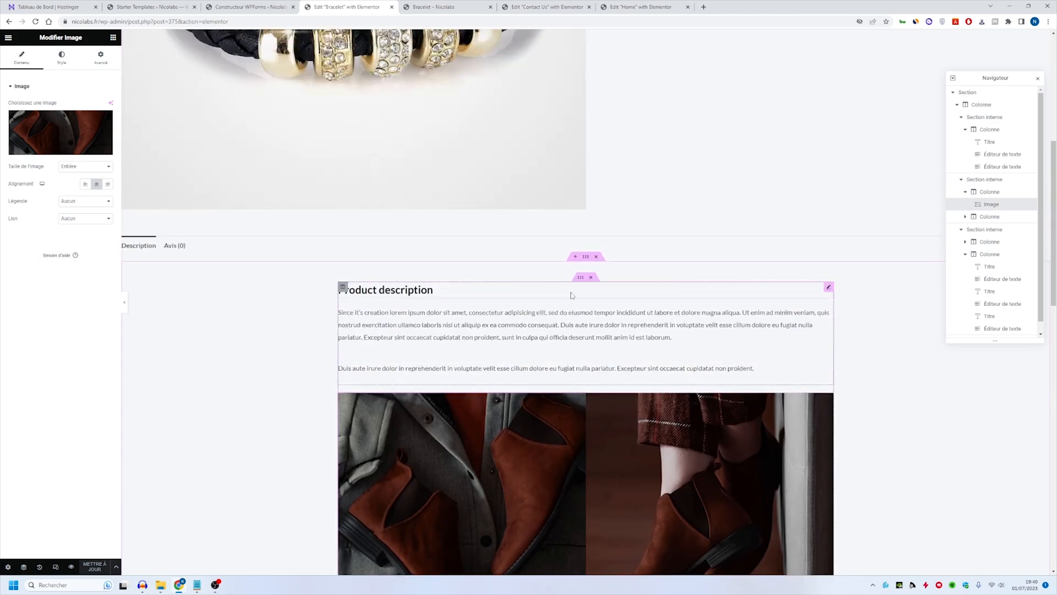
# - Import the Home page template of Organic Store above the bracelet's "Product description" section
pyautogui.click(576, 257)
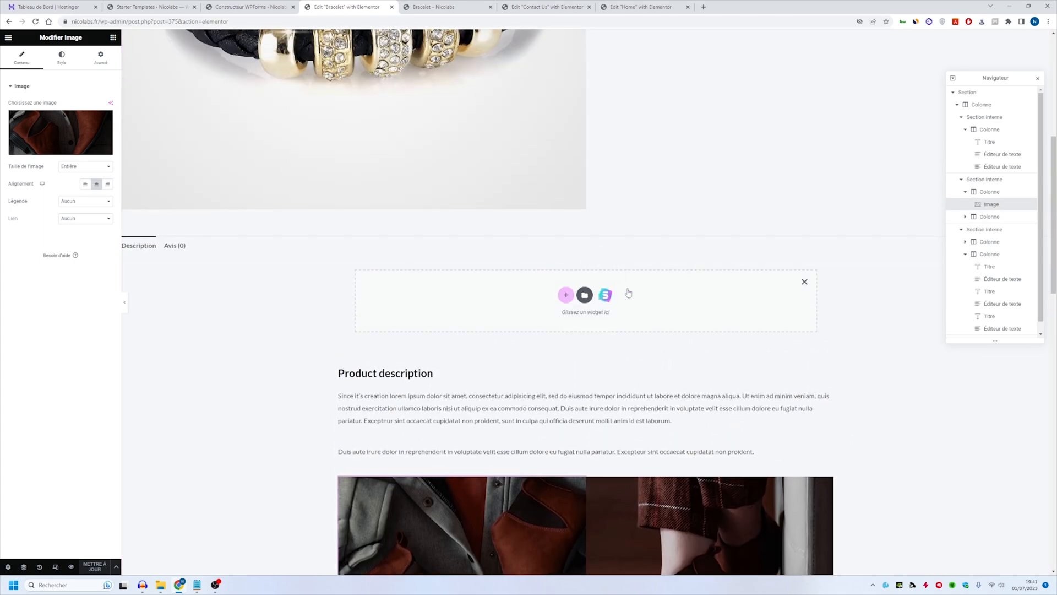
pyautogui.click(605, 294)
pyautogui.scroll(-1, 570, 334)
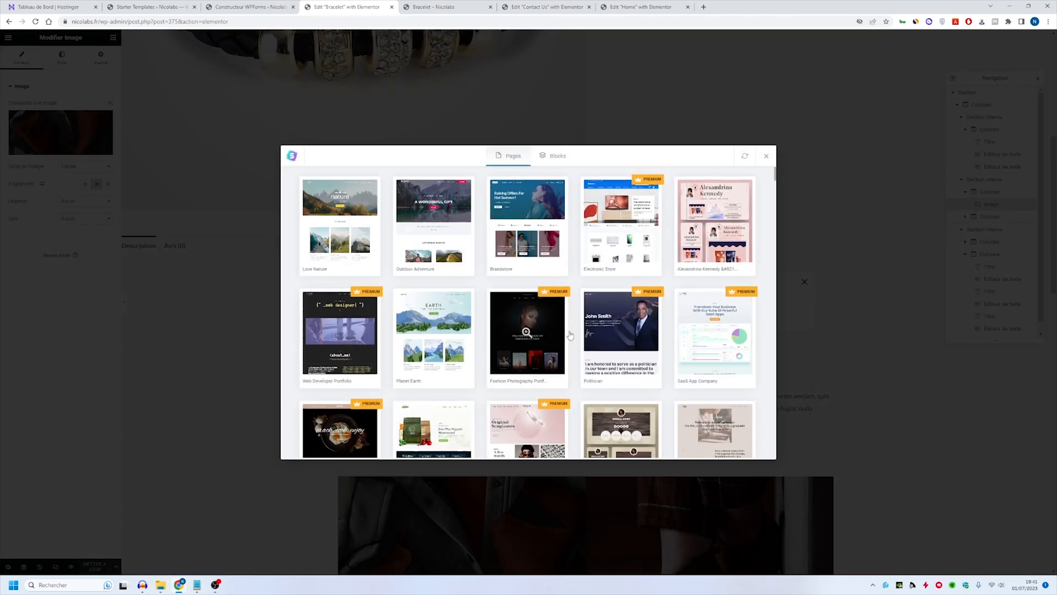
pyautogui.scroll(-6, 570, 335)
pyautogui.scroll(2, 495, 341)
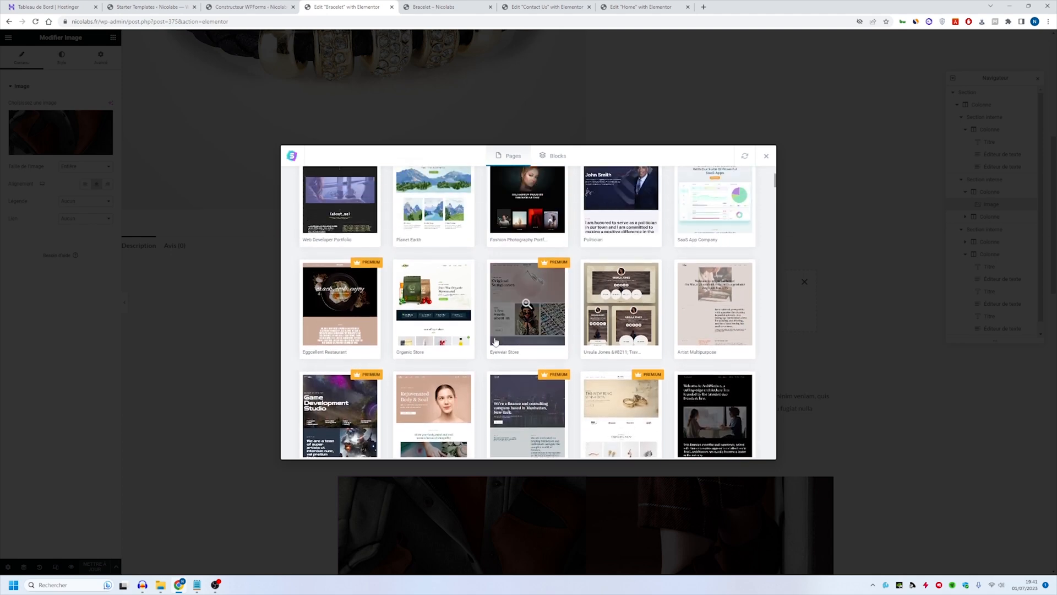
pyautogui.click(435, 302)
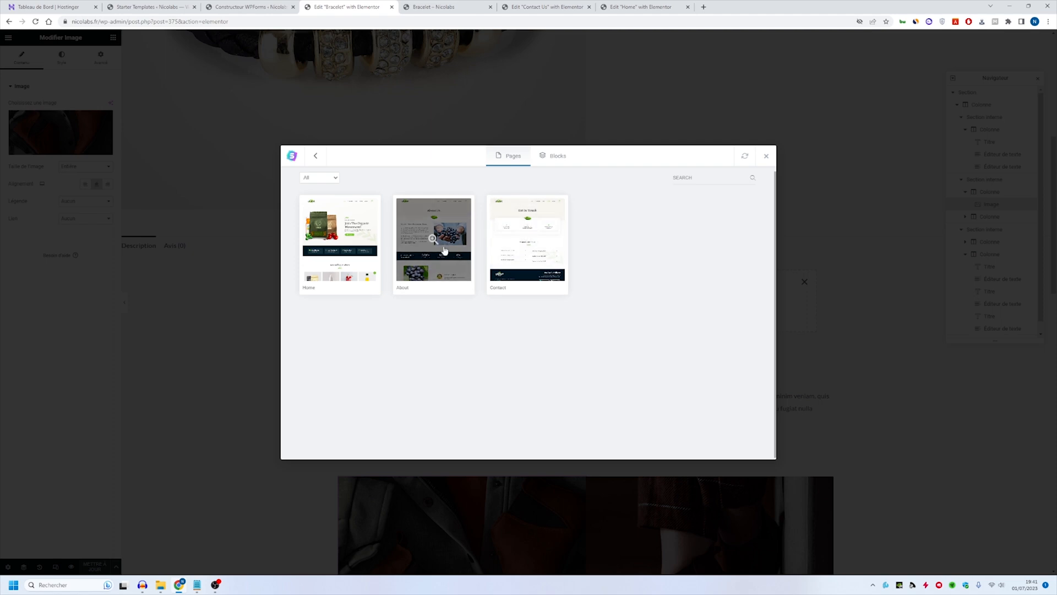
pyautogui.click(347, 230)
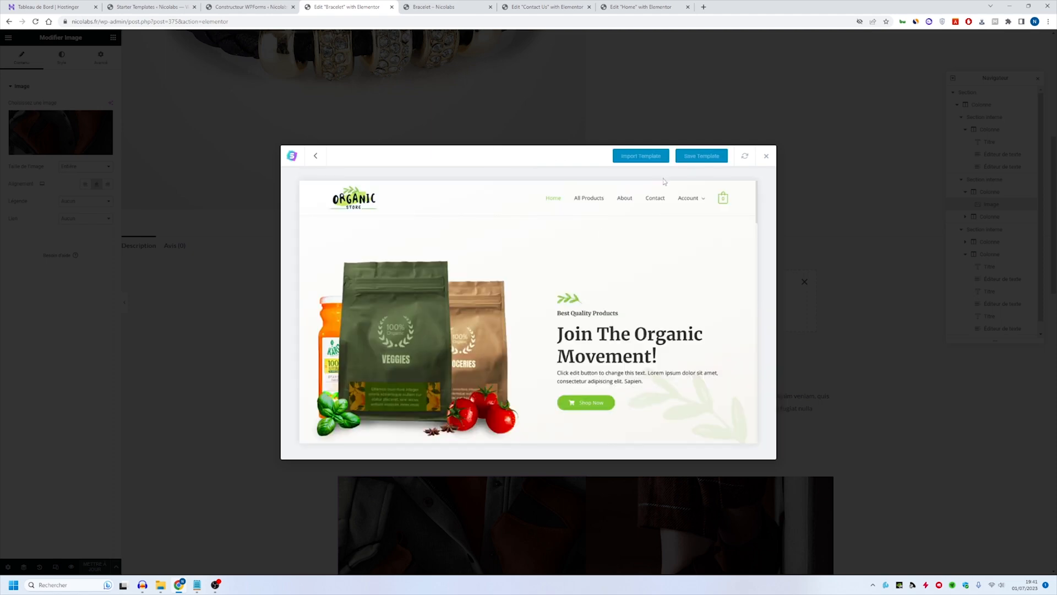
pyautogui.click(638, 159)
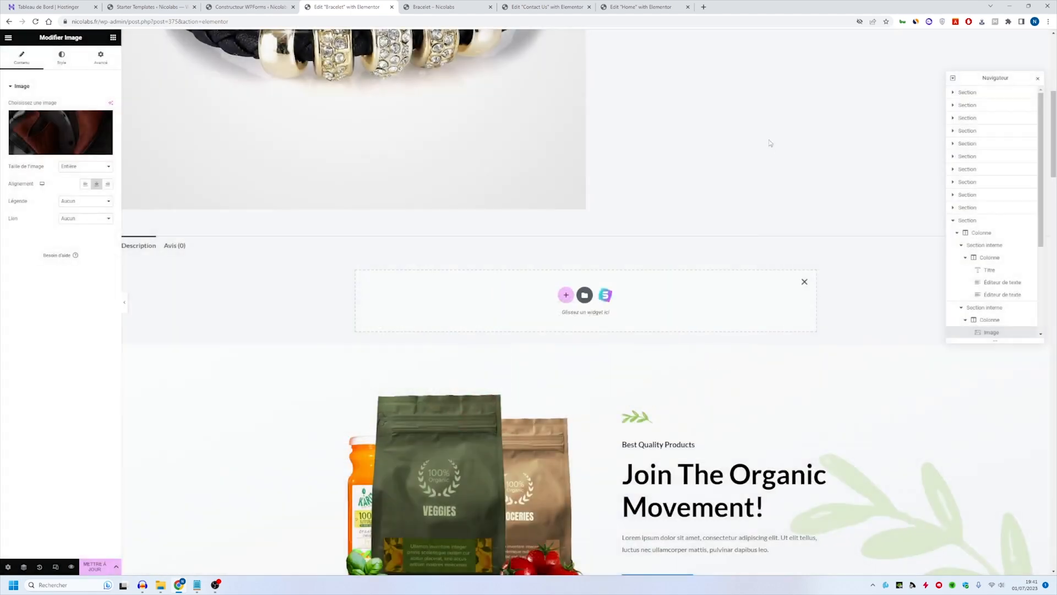
# - Delete the original "Product description" section below the imported template sections
pyautogui.scroll(-15, 671, 259)
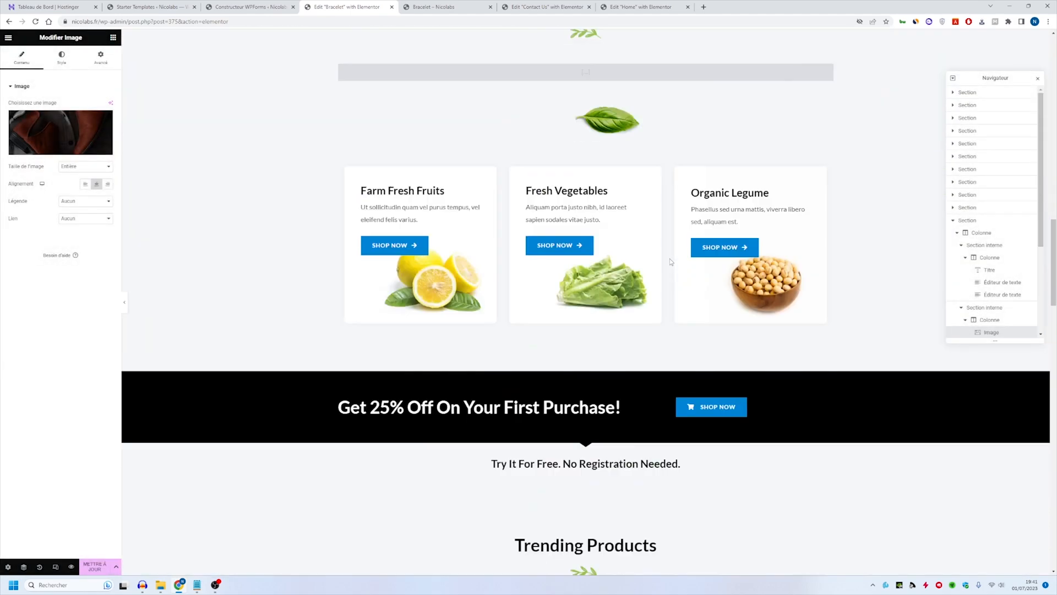
pyautogui.scroll(-8, 671, 258)
pyautogui.scroll(7, 671, 259)
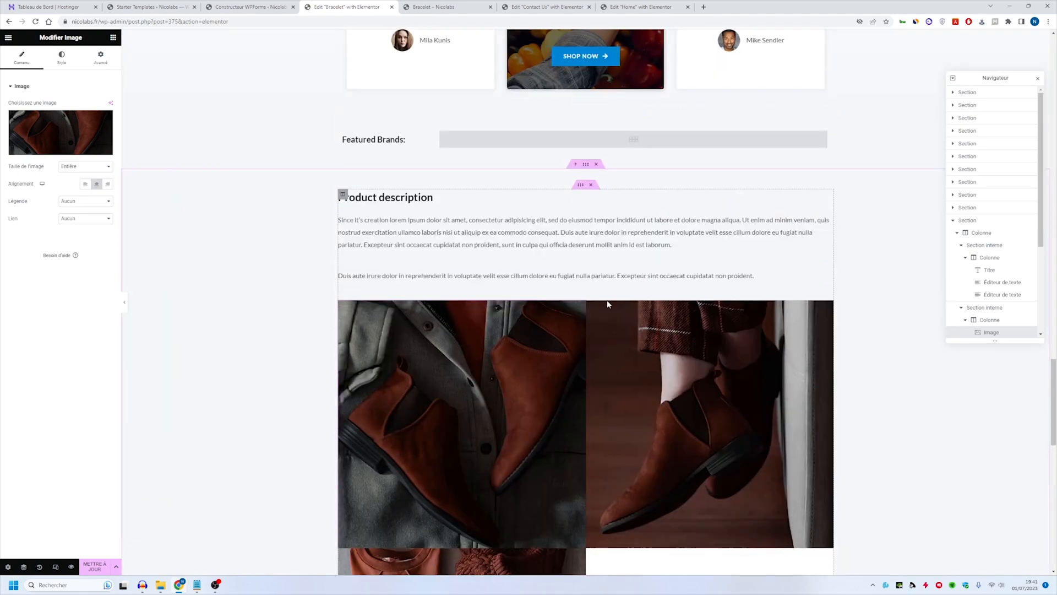
pyautogui.click(591, 297)
pyautogui.click(596, 163)
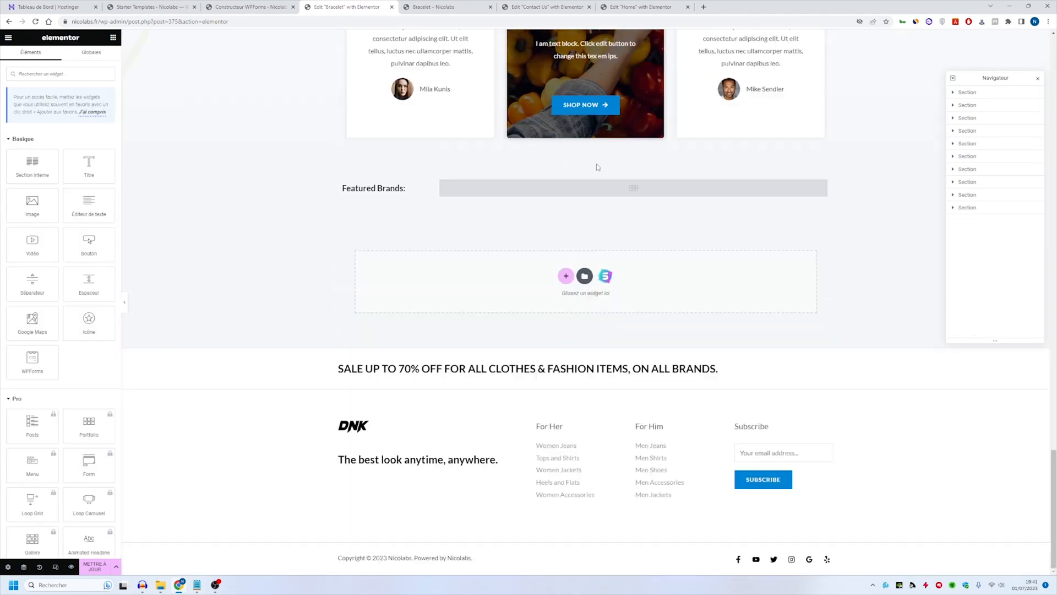
# - Review the imported sections and update the bracelet page
pyautogui.scroll(8, 618, 279)
pyautogui.scroll(10, 618, 278)
pyautogui.scroll(-18, 507, 234)
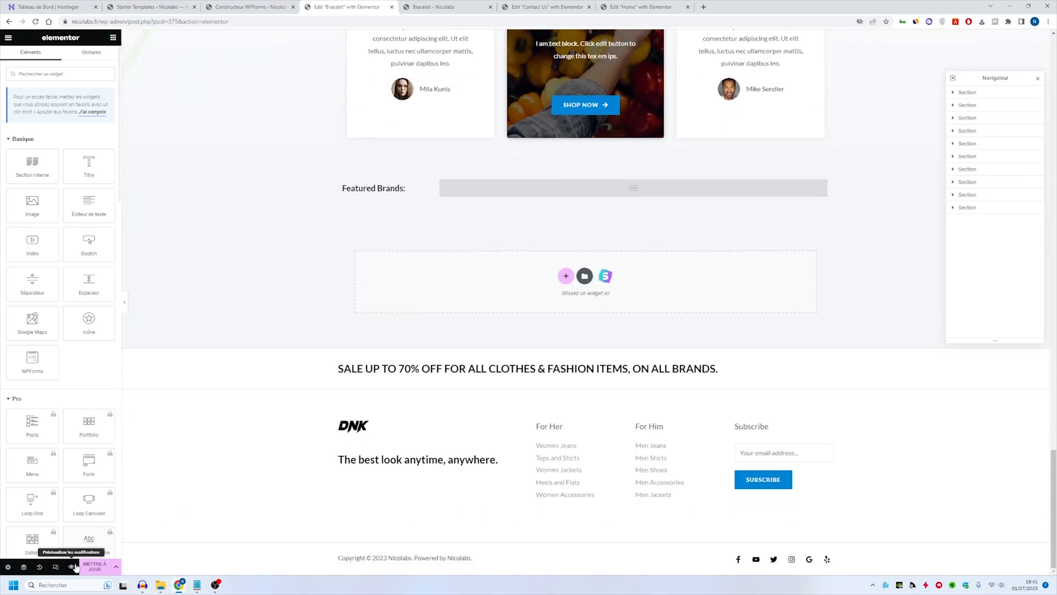
pyautogui.click(93, 566)
pyautogui.scroll(7, 394, 352)
pyautogui.scroll(20, 379, 87)
pyautogui.scroll(-9, 622, 234)
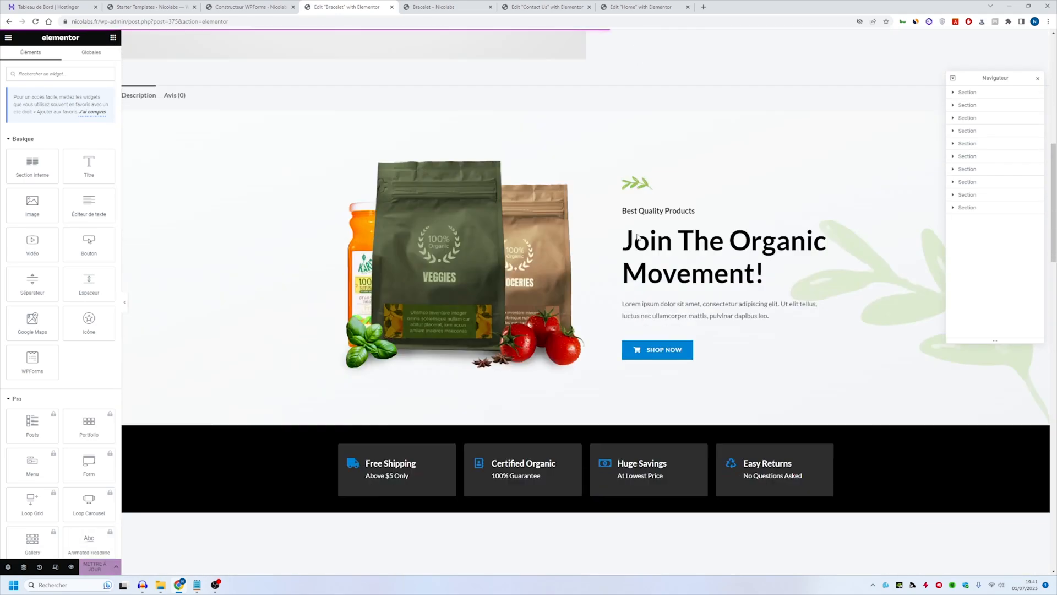
pyautogui.scroll(9, 621, 242)
# - Reload the bracelet's public page and examine the product summary and the imported Organic Store description sections
pyautogui.click(457, 4)
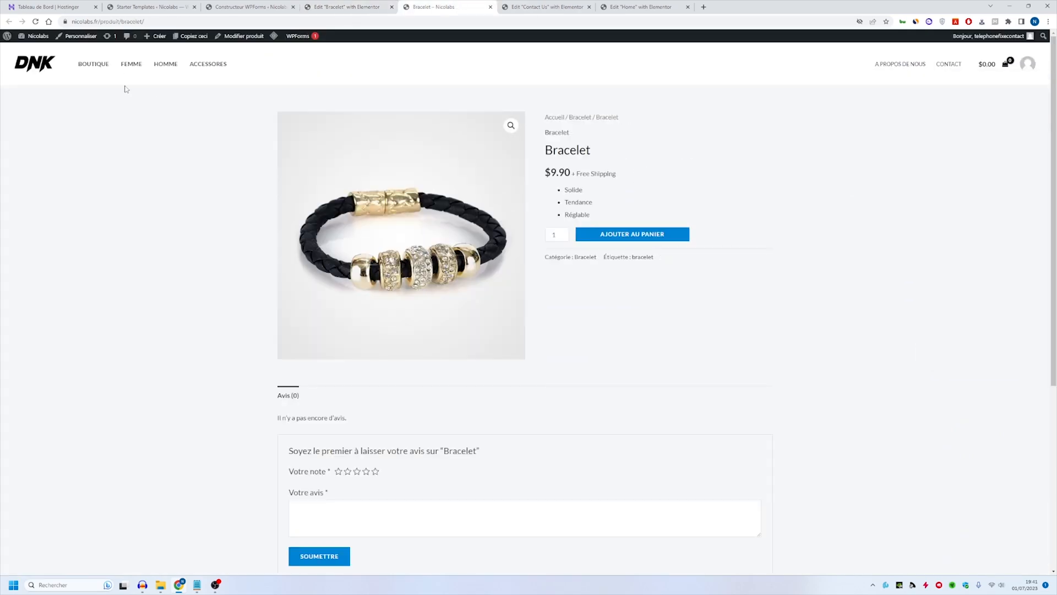
pyautogui.click(40, 24)
pyautogui.scroll(-20, 525, 238)
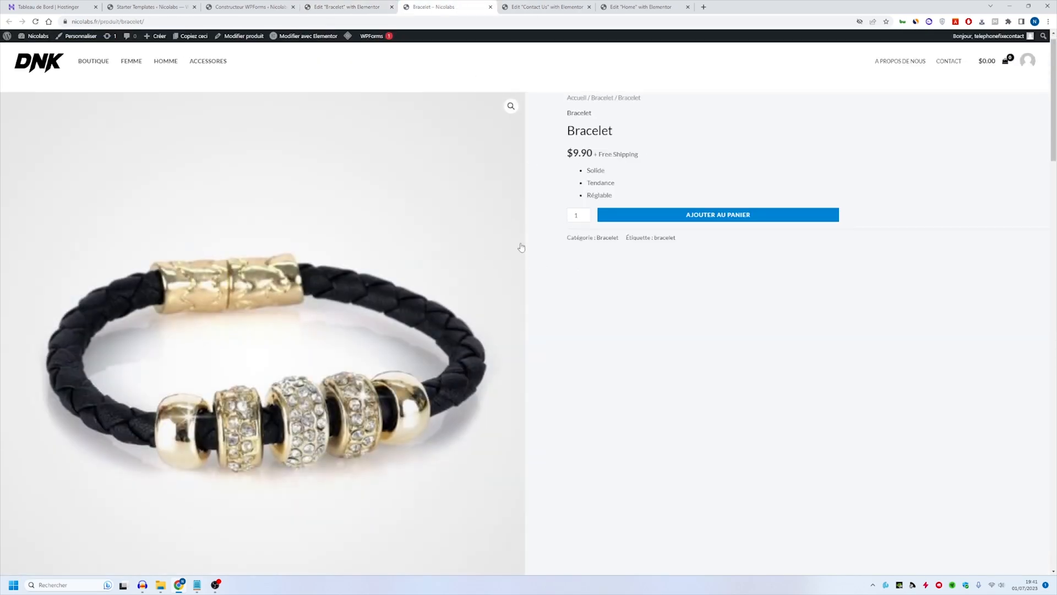
pyautogui.scroll(-12, 525, 238)
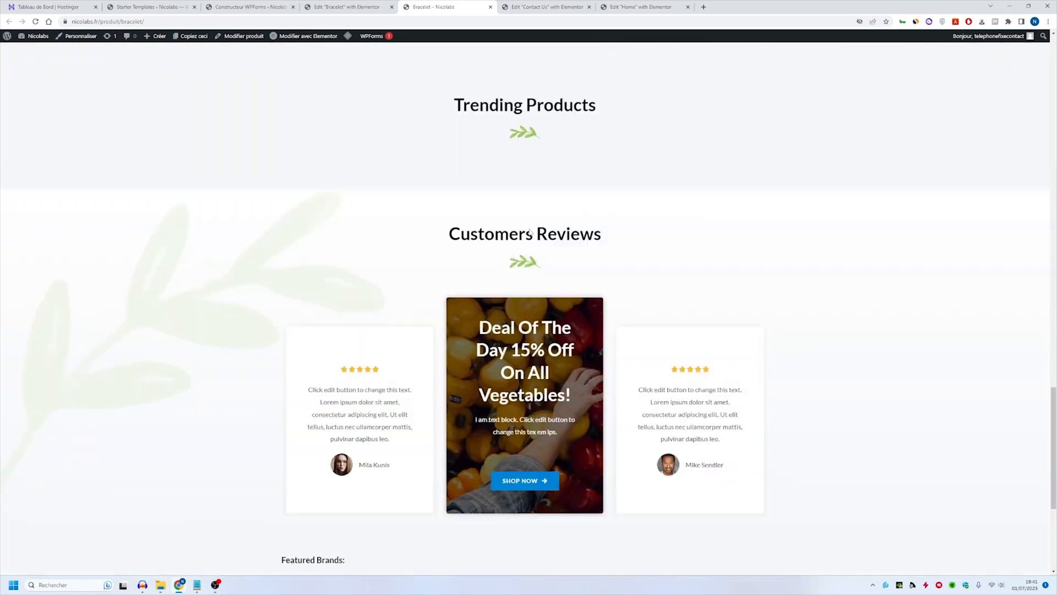
pyautogui.middleClick(721, 350)
pyautogui.scroll(20, 719, 135)
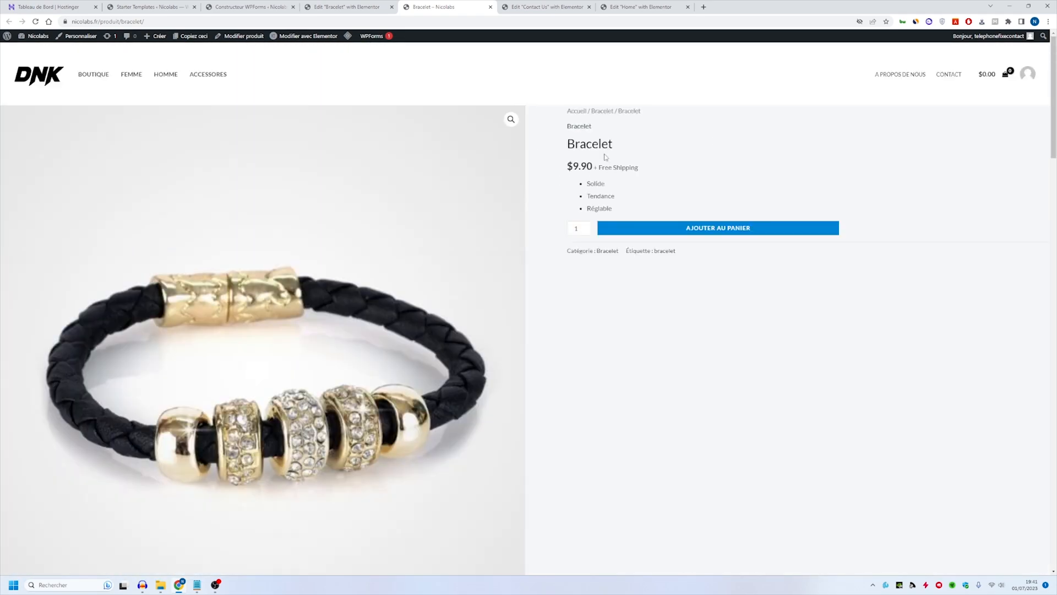
pyautogui.scroll(-4, 550, 309)
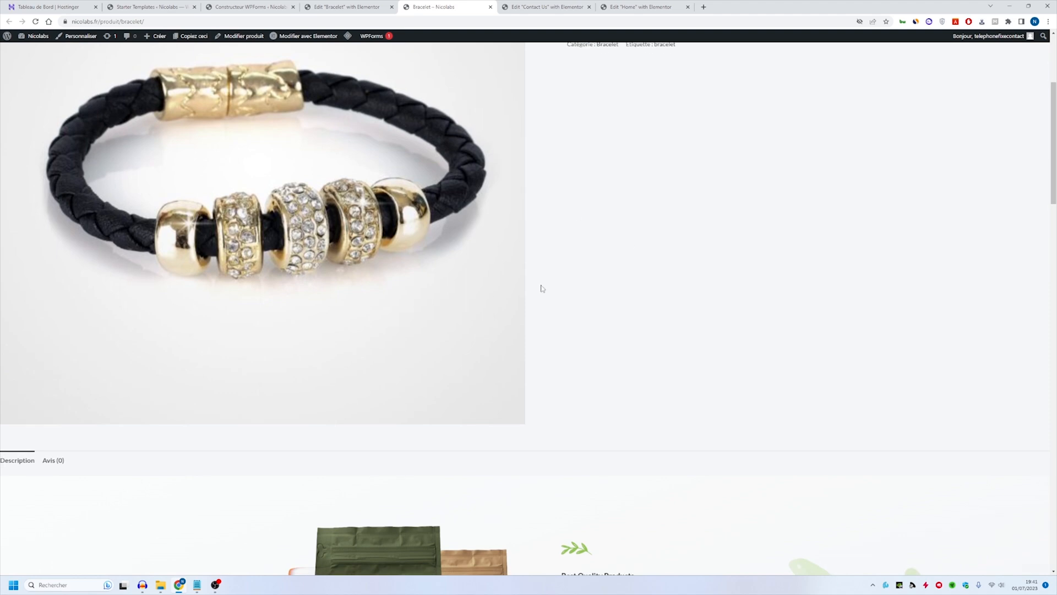
pyautogui.scroll(2, 543, 291)
pyautogui.scroll(-8, 396, 275)
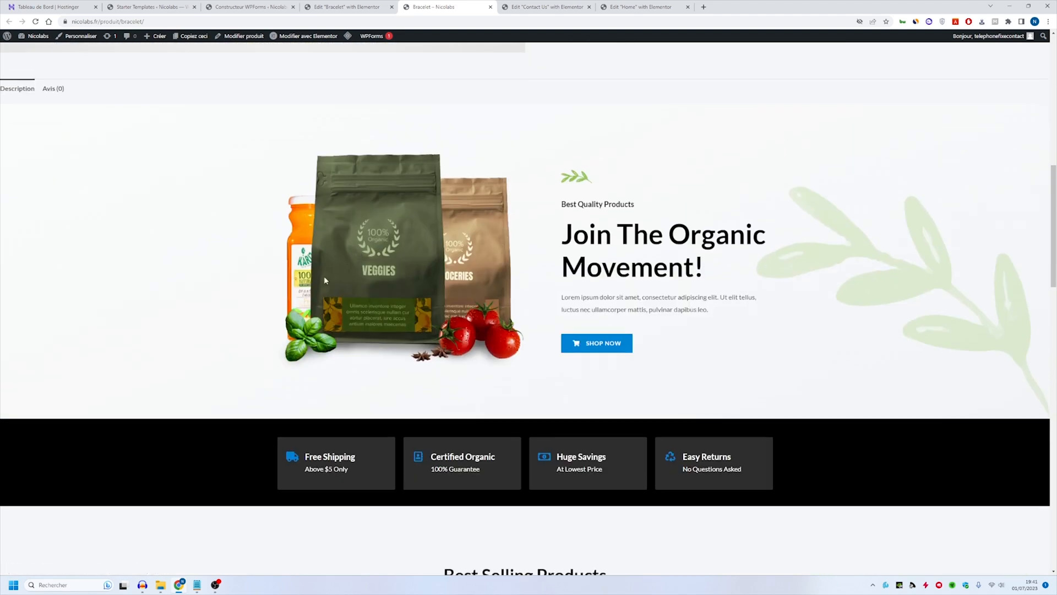
pyautogui.scroll(10, 323, 276)
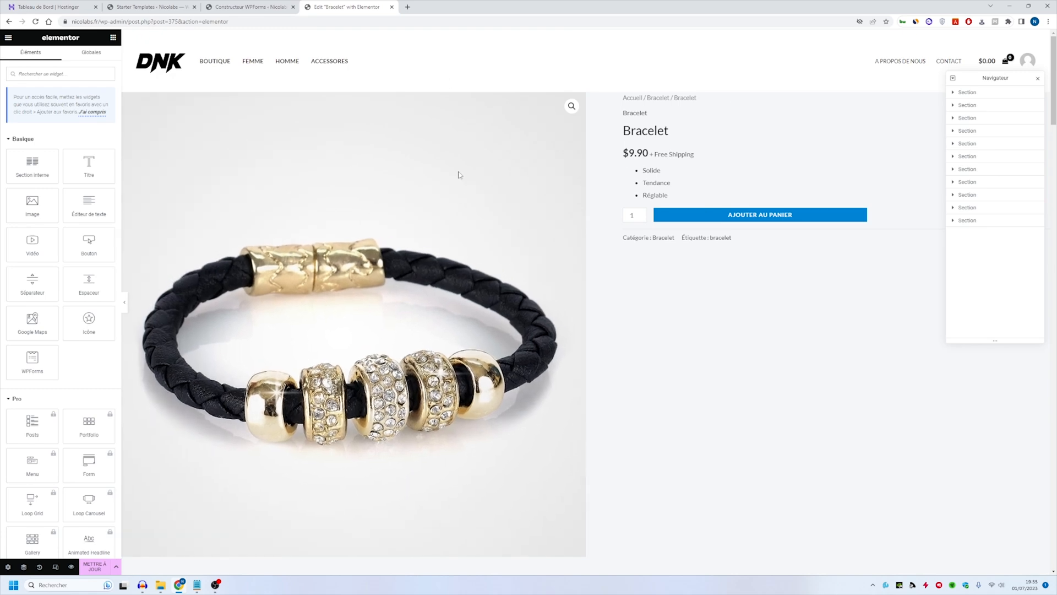
# - Open the site's home page in a new tab, go to its dashboard and open the theme customizer
pyautogui.click(248, 6)
pyautogui.click(143, 4)
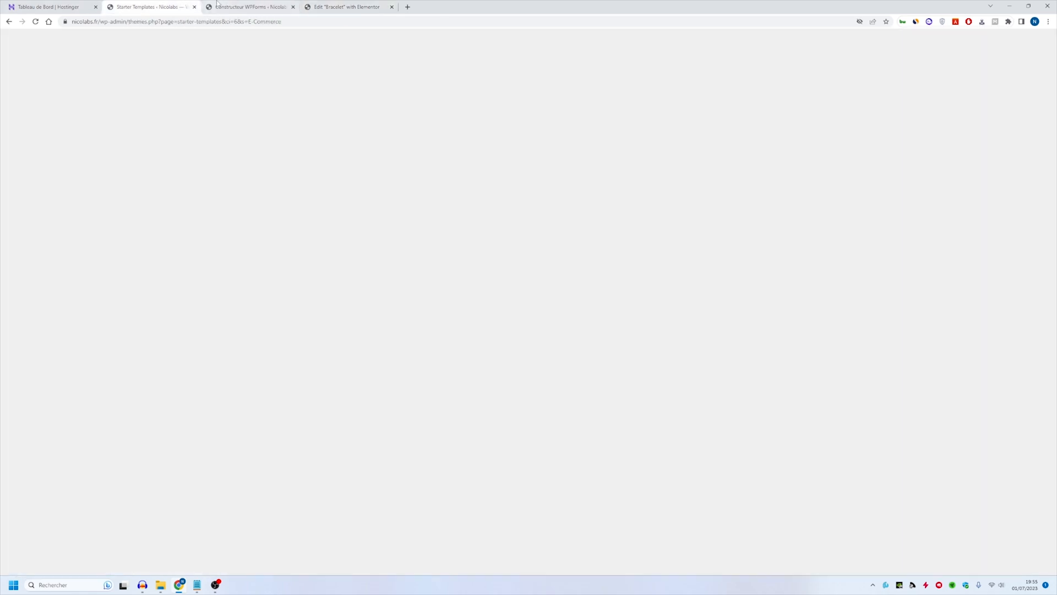
pyautogui.click(374, 4)
pyautogui.middleClick(159, 64)
pyautogui.click(435, 6)
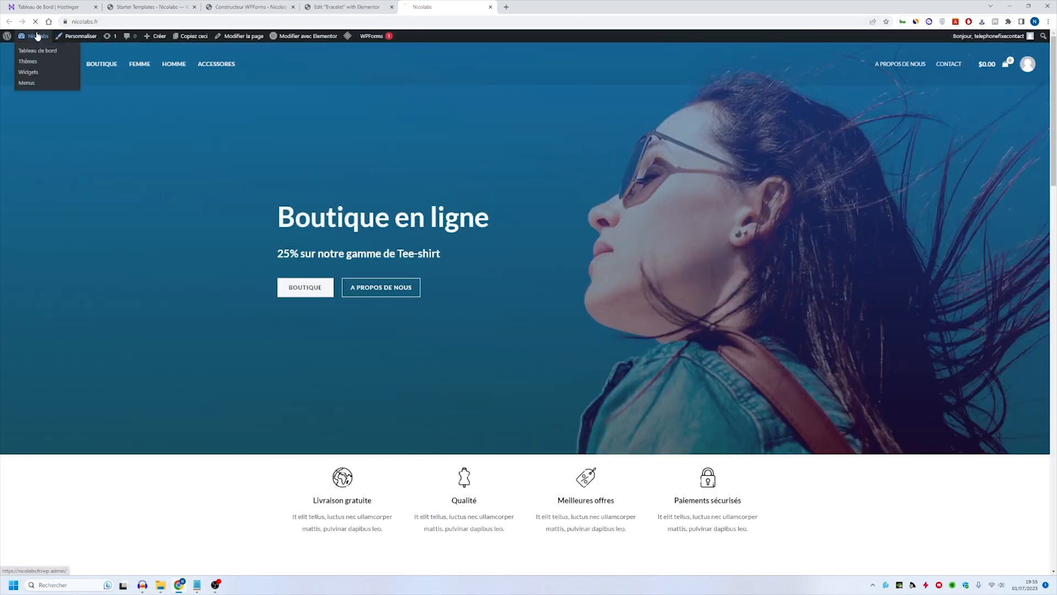
pyautogui.click(37, 36)
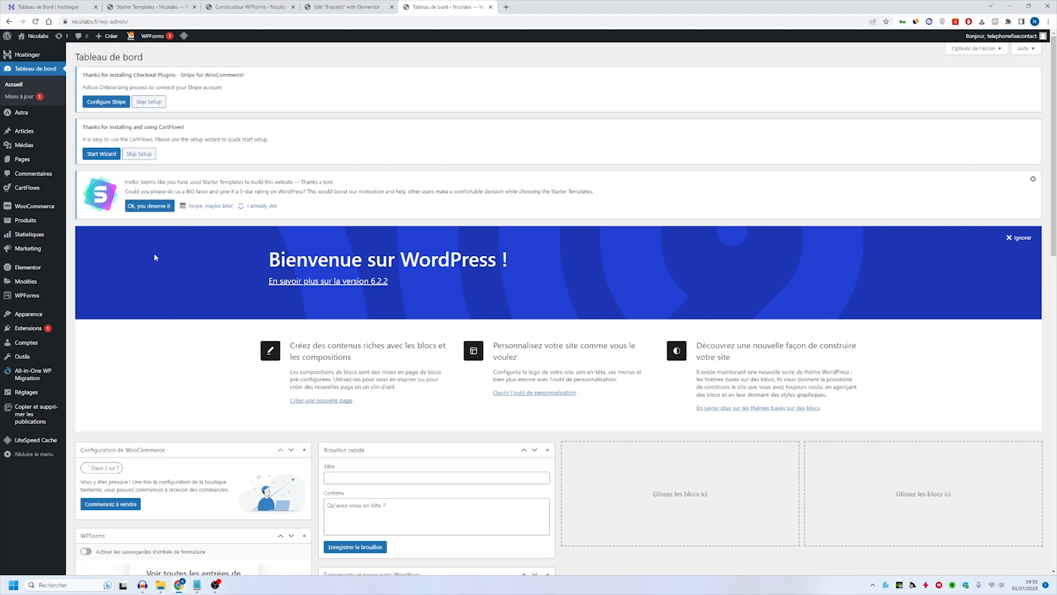
pyautogui.moveTo(31, 319)
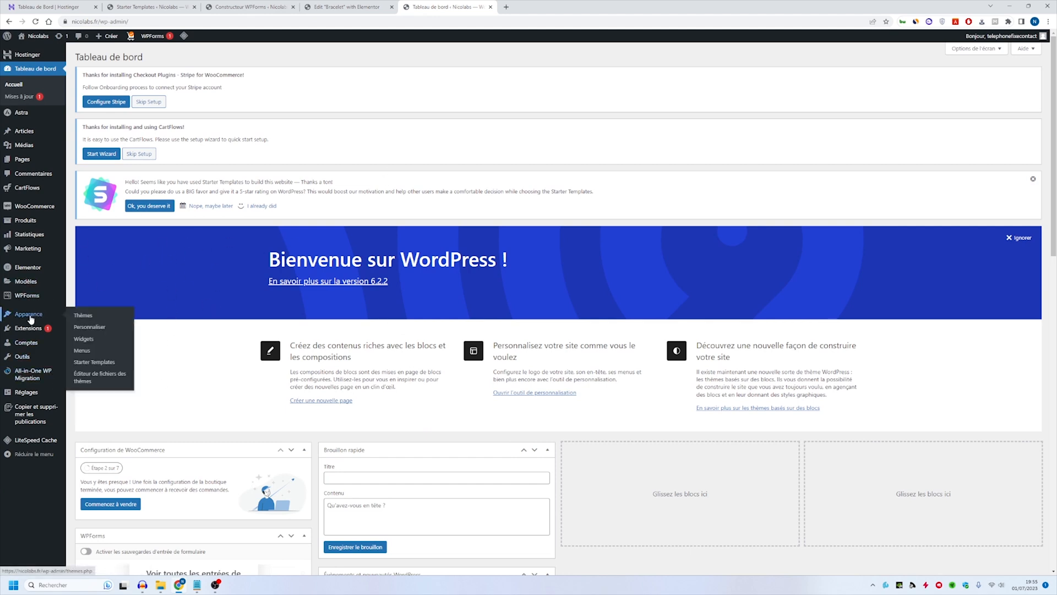
pyautogui.click(97, 330)
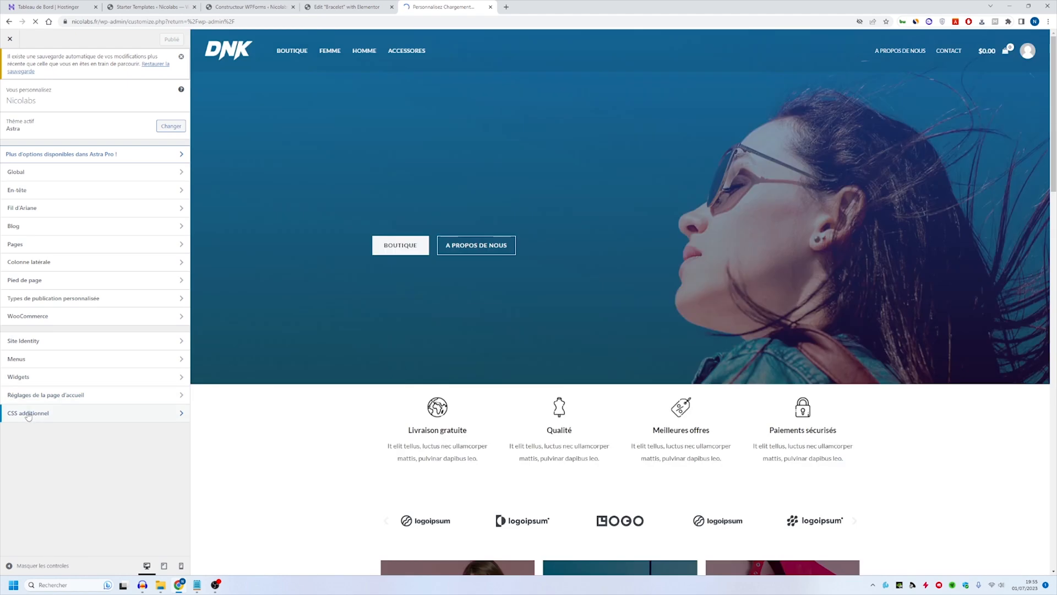
# - Add an additional CSS rule giving the page-builder template's .ast-container a max-width of max-content, and remove its commented padding line
pyautogui.click(28, 413)
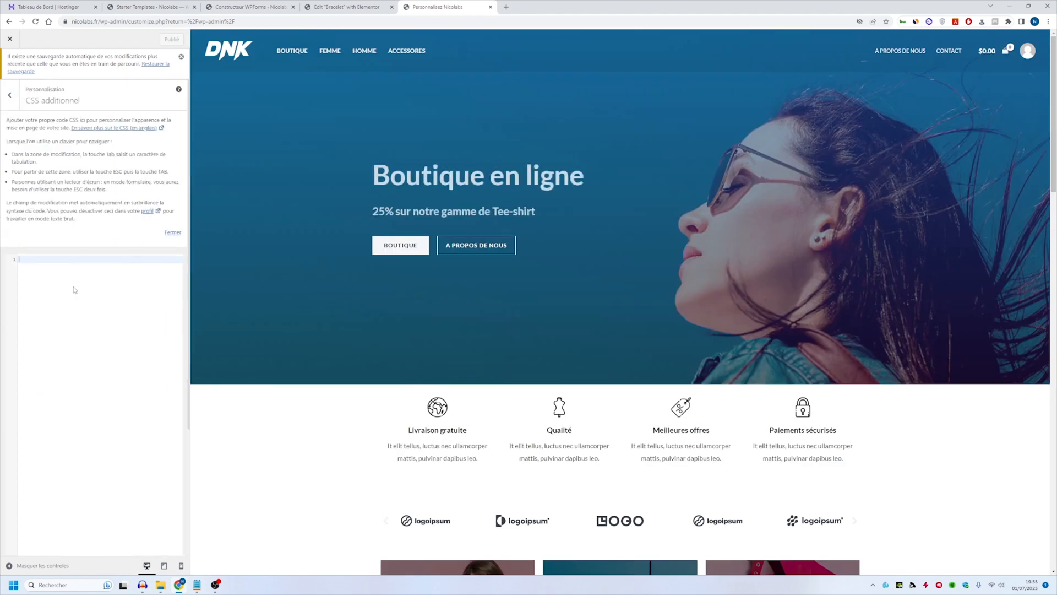
pyautogui.write('.ast-page-builder-template .site-content > .ast-container {     max-width: max-content;     /* padding: 0; */ }')
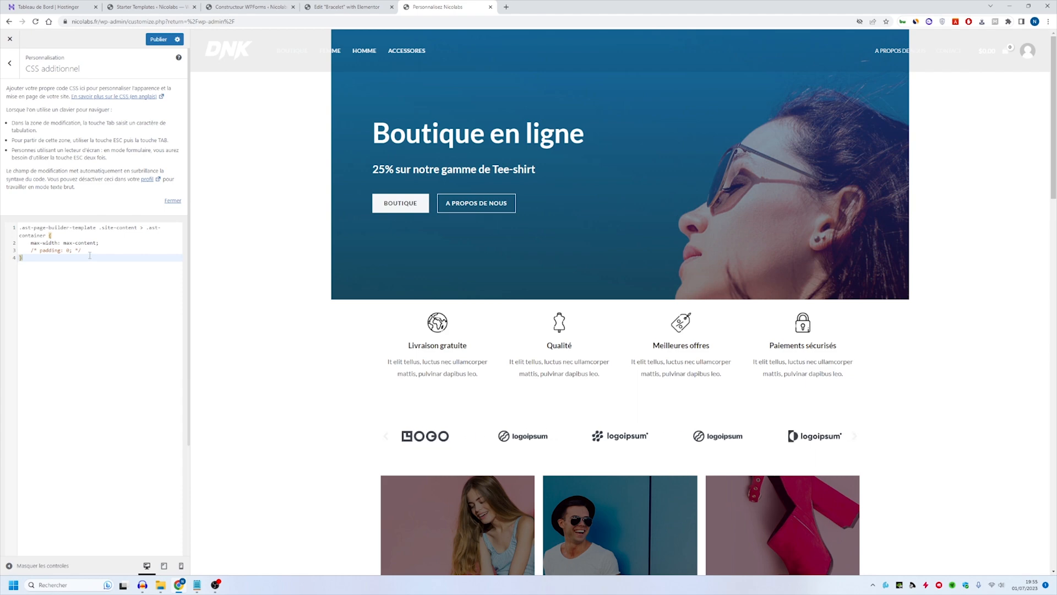
pyautogui.moveTo(88, 251); pyautogui.dragTo(1, 254)
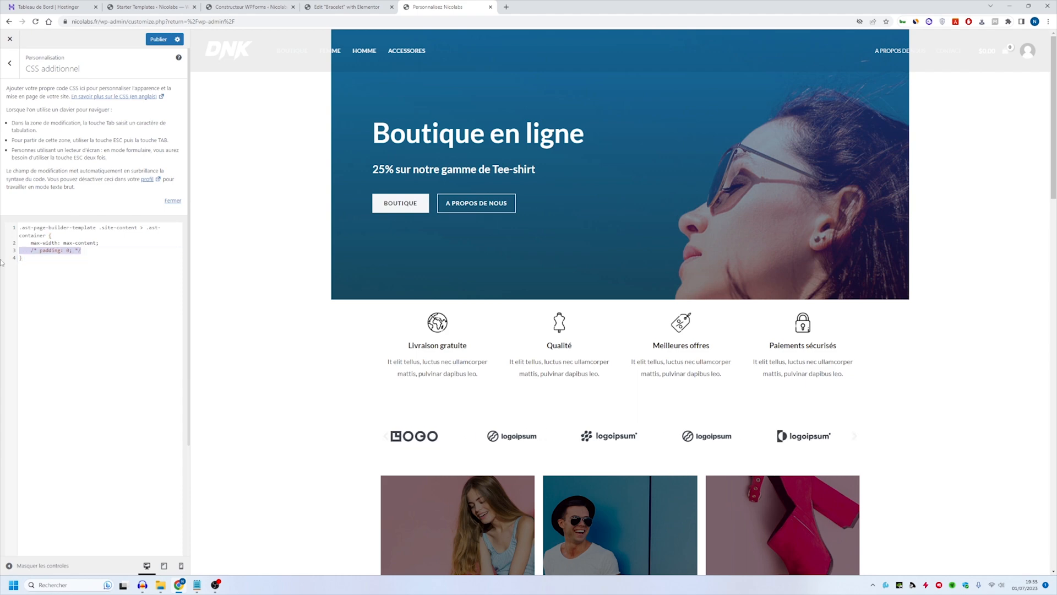
pyautogui.press('BackSpace')
pyautogui.press('BackSpace')
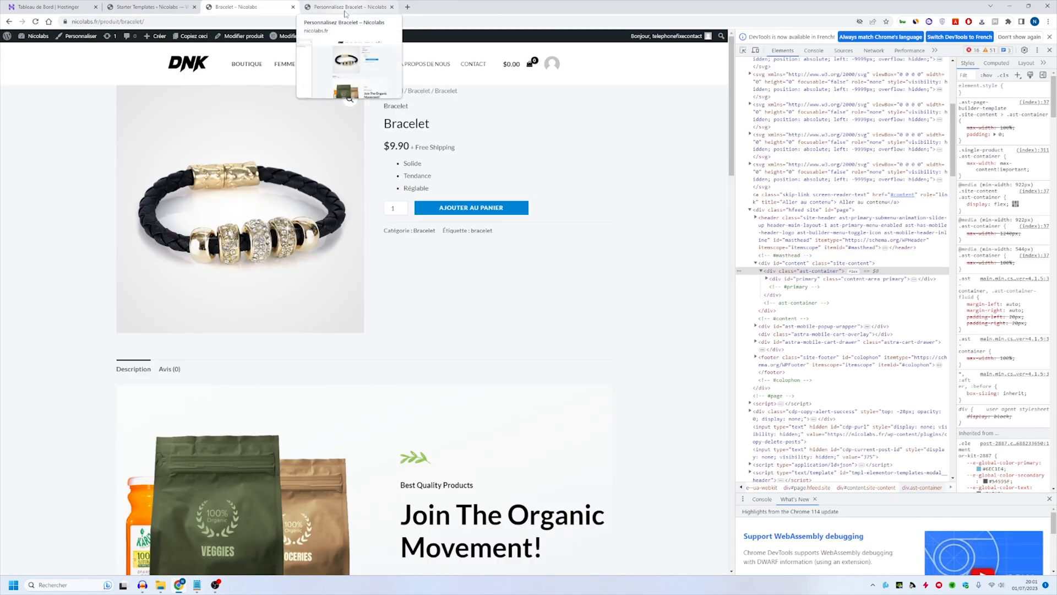
# - In the bracelet page's customizer, leave the additional CSS and look through the global typography and color settings
pyautogui.click(345, 8)
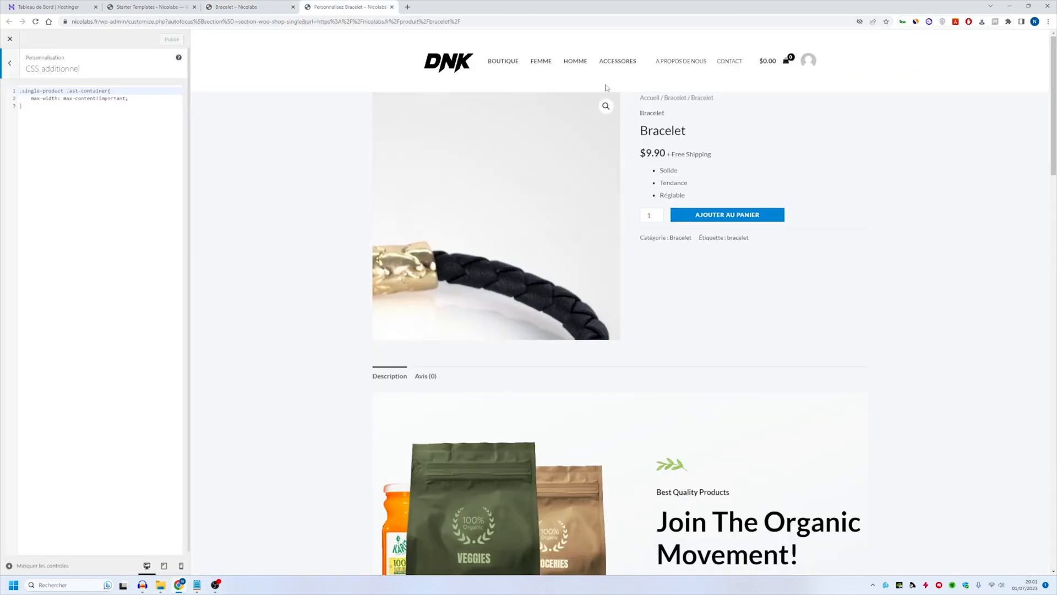
pyautogui.click(9, 63)
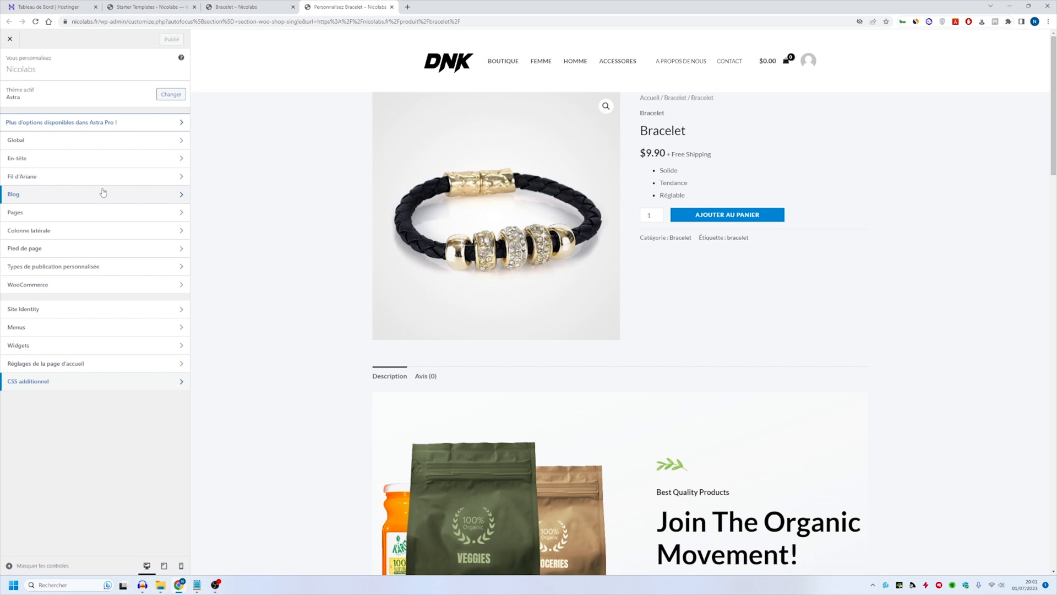
pyautogui.click(69, 128)
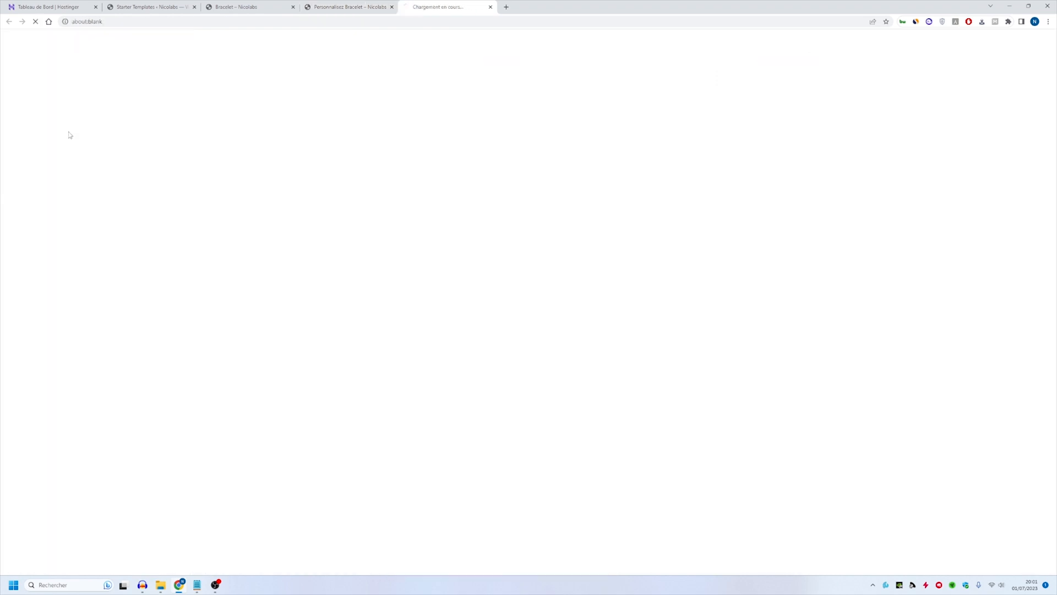
pyautogui.hotkey('ctrl', 'w')
pyautogui.click(121, 146)
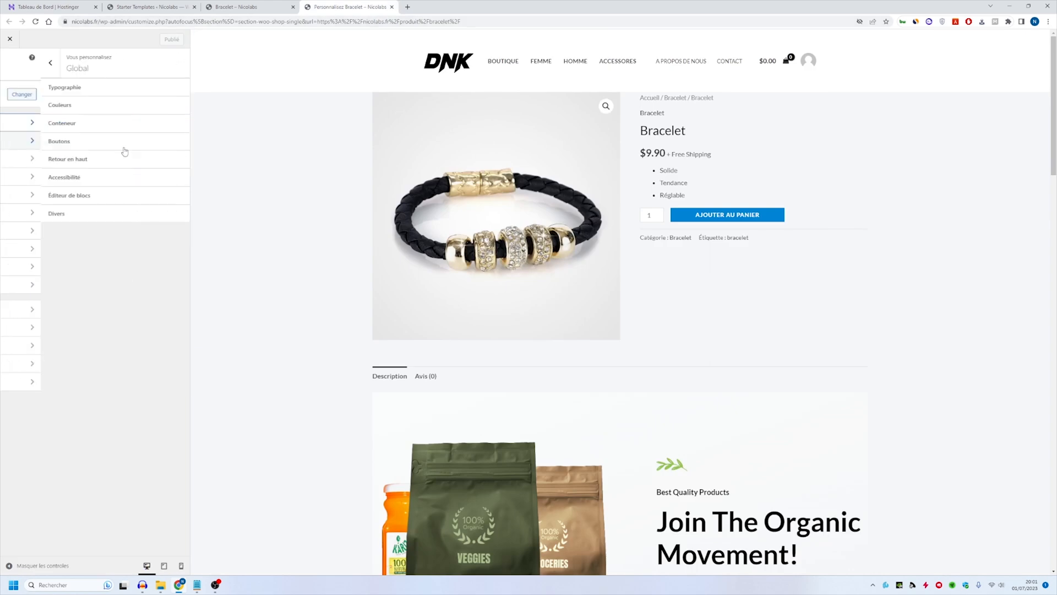
pyautogui.click(102, 87)
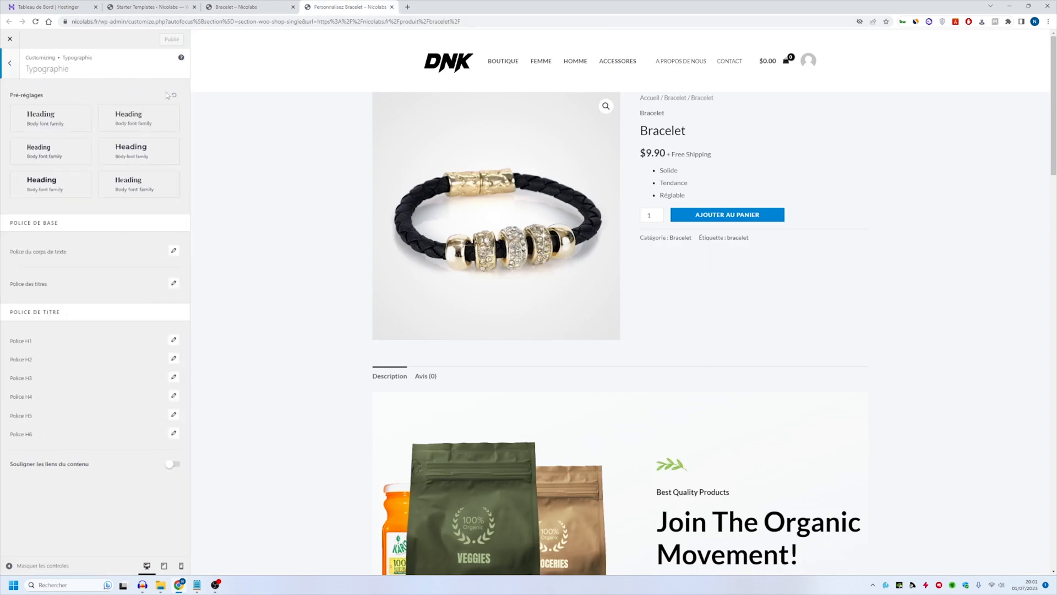
pyautogui.click(9, 62)
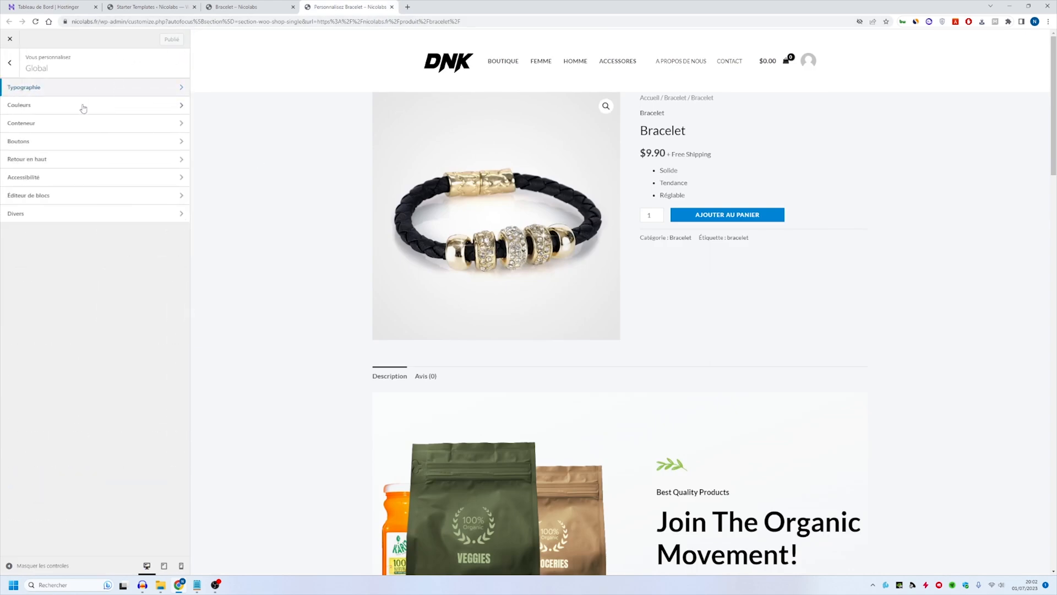
pyautogui.click(83, 108)
pyautogui.click(9, 70)
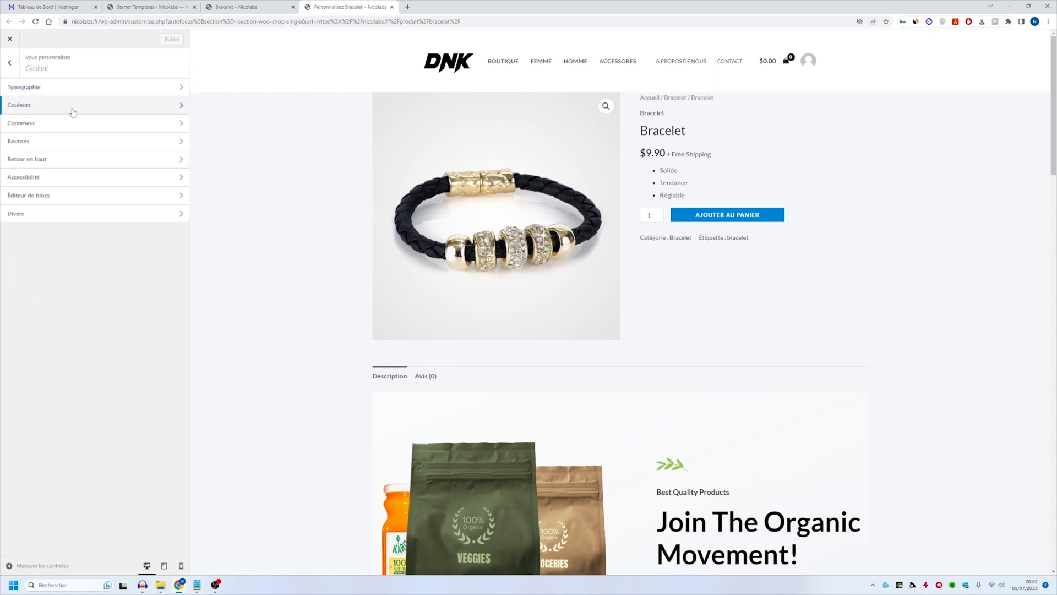
pyautogui.click(20, 72)
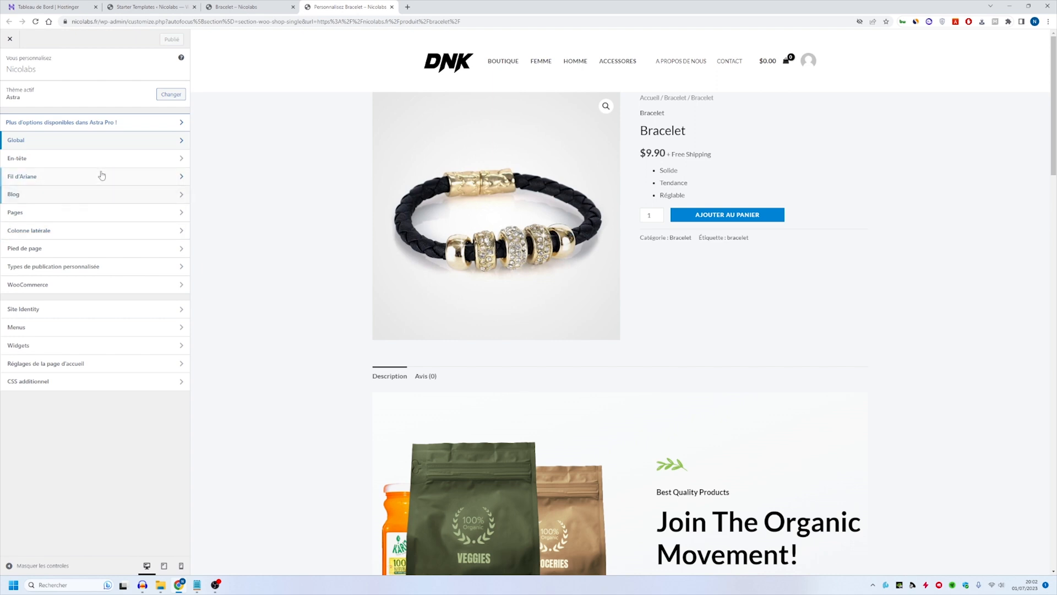
# - Examine the Blog / Archive layout options in the theme customizer, then leave that section
pyautogui.click(82, 194)
pyautogui.click(88, 92)
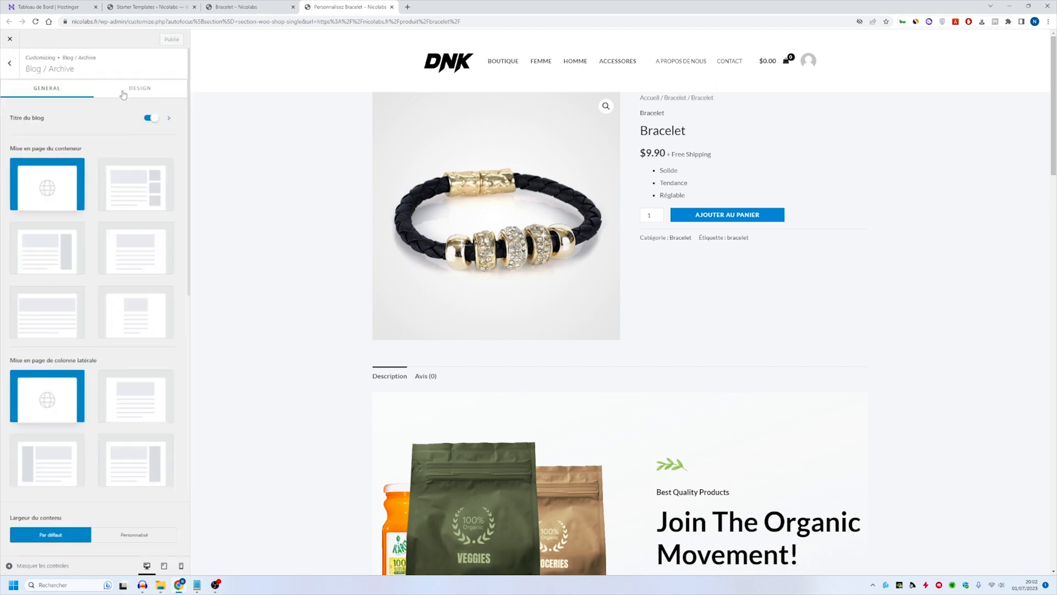
pyautogui.scroll(-3, 146, 337)
pyautogui.scroll(3, 16, 138)
pyautogui.click(8, 71)
pyautogui.click(9, 66)
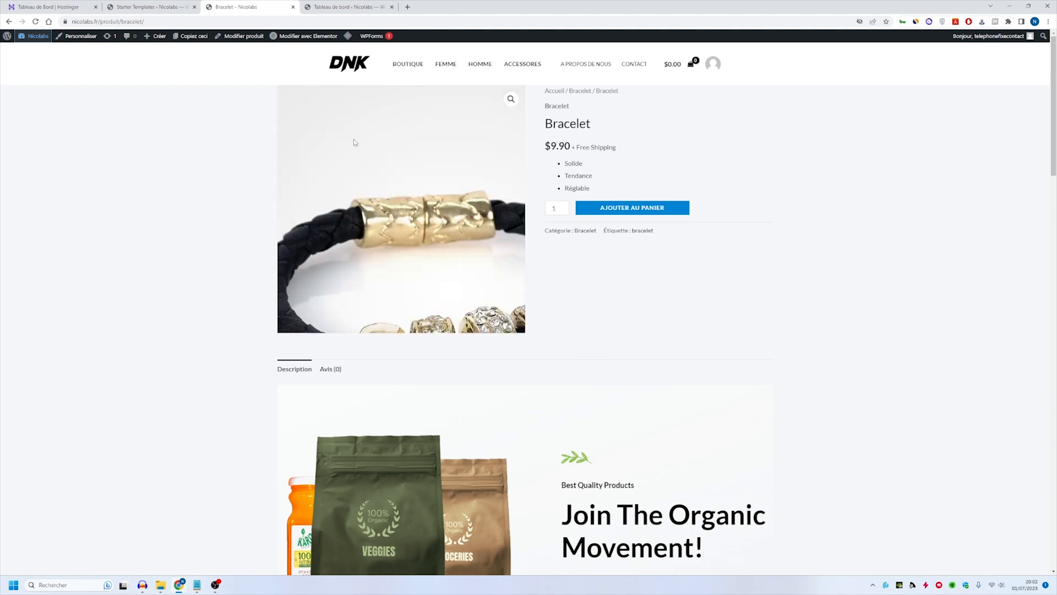
# - Open the general WooCommerce settings from the dashboard and set the store's country to France
pyautogui.click(319, 4)
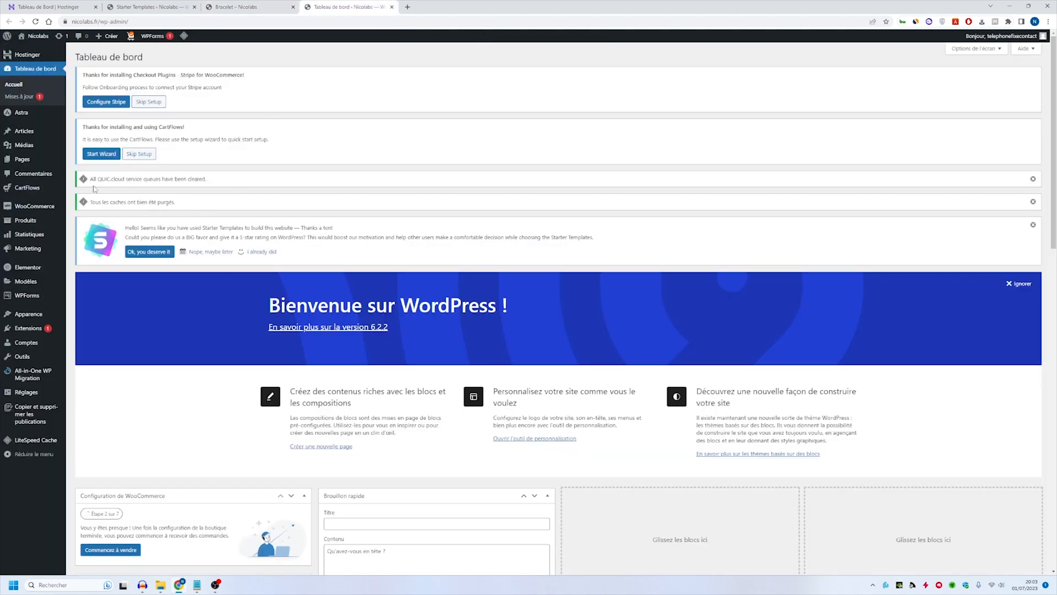
pyautogui.moveTo(56, 207)
pyautogui.click(99, 266)
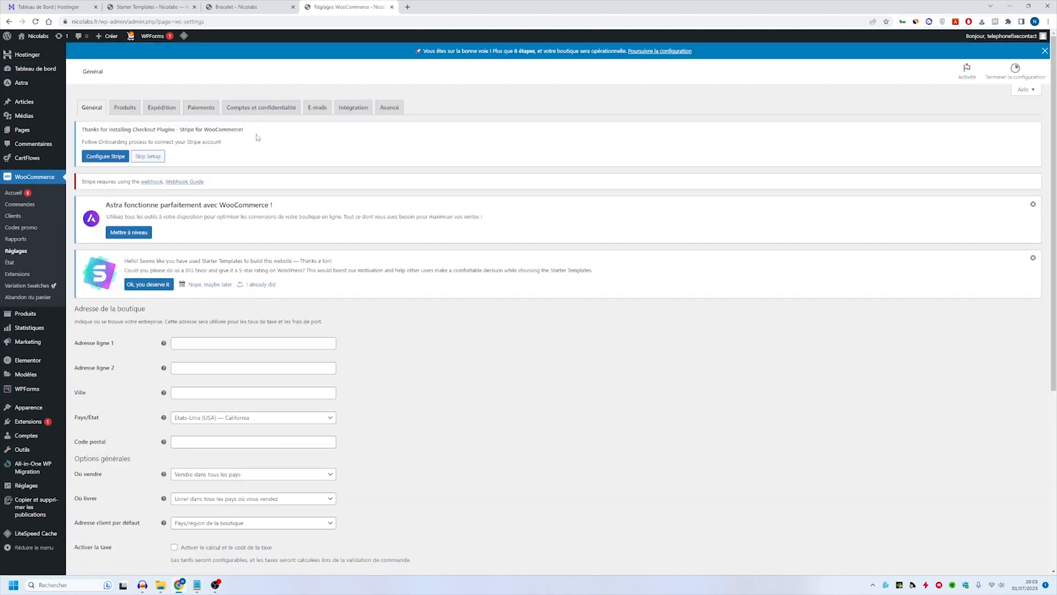
pyautogui.scroll(-3, 158, 203)
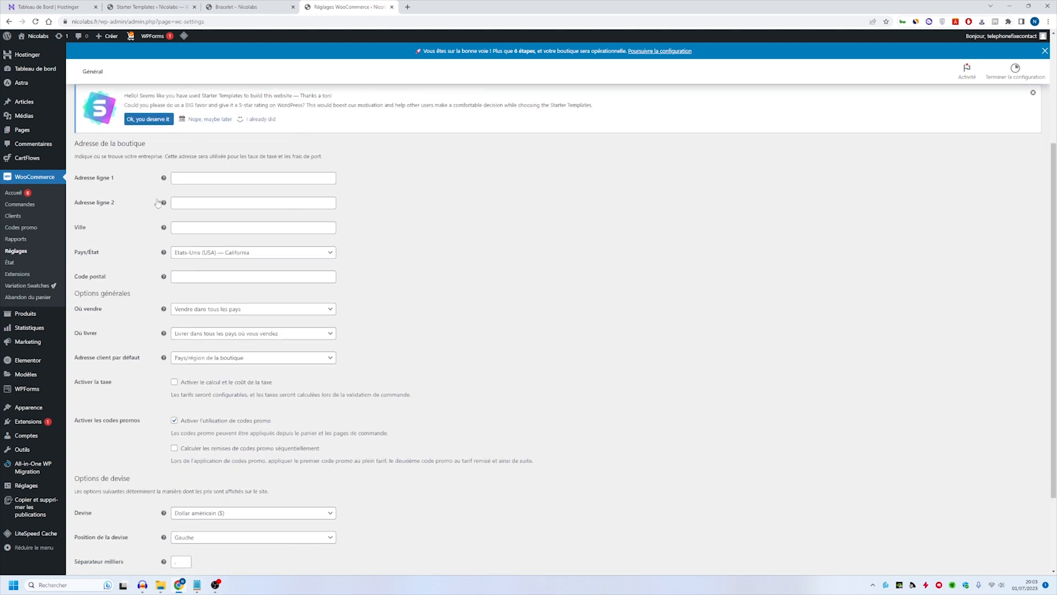
pyautogui.click(196, 255)
pyautogui.write('fra')
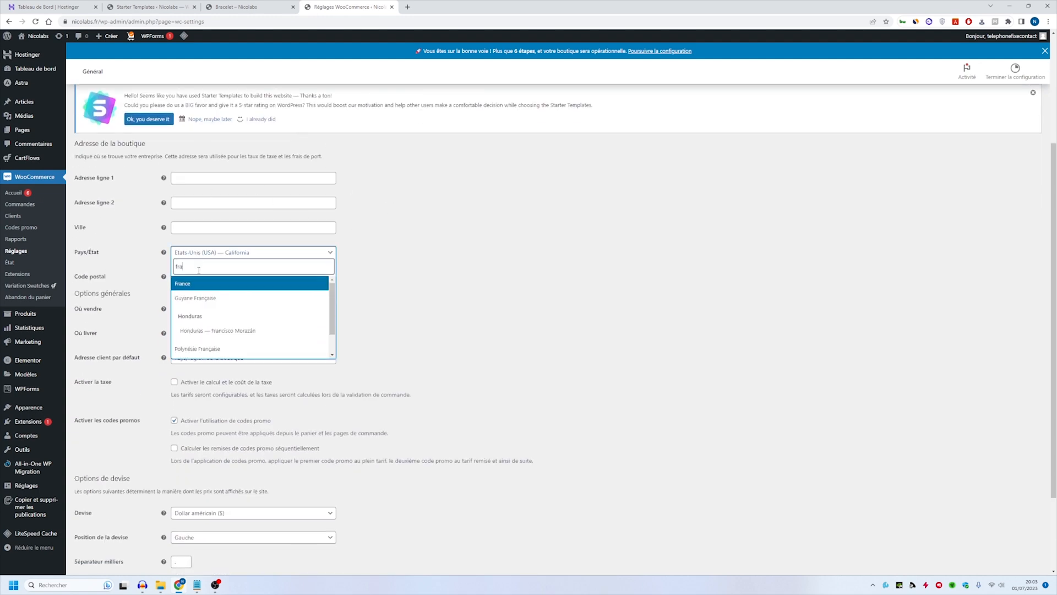
pyautogui.click(206, 283)
pyautogui.scroll(-3, 314, 289)
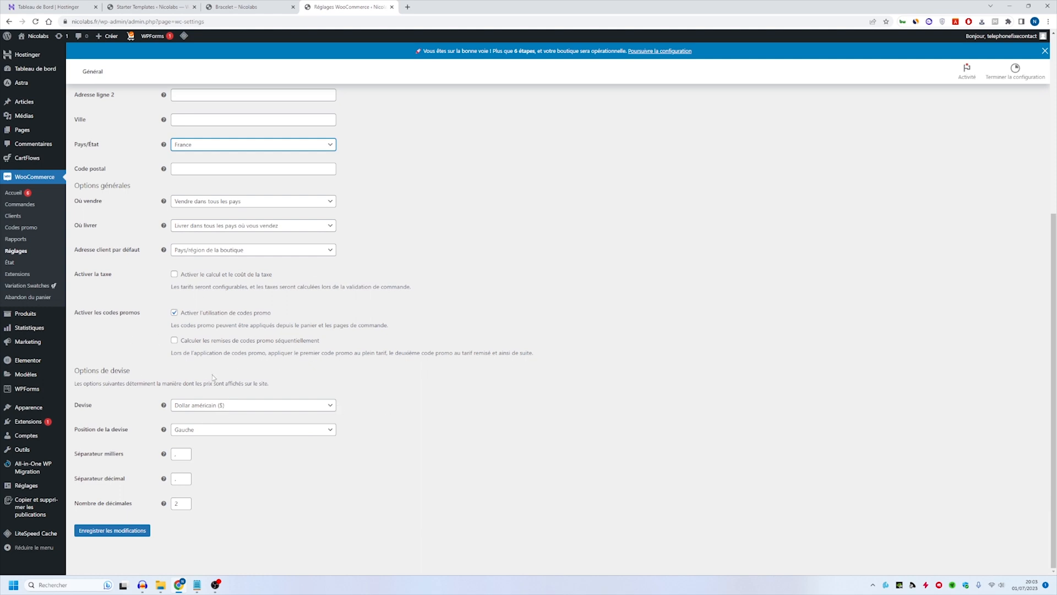
# - Set the store currency to Euro (€) with its position on Droite, and save the general settings
pyautogui.click(237, 405)
pyautogui.write('euer')
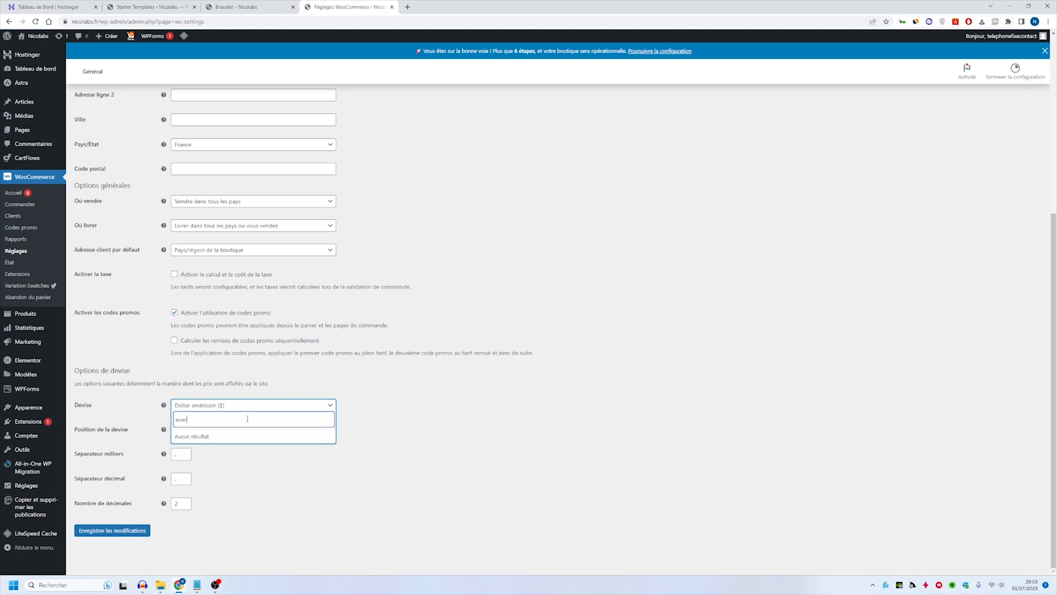
pyautogui.press('BackSpace')
pyautogui.press('BackSpace')
pyautogui.write('r')
pyautogui.click(271, 436)
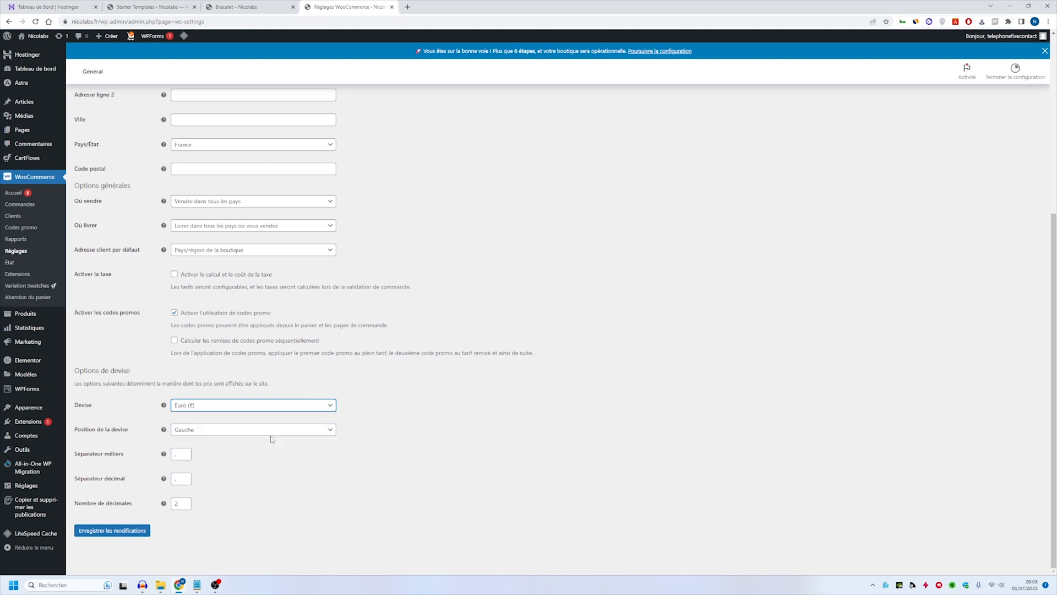
pyautogui.click(212, 430)
pyautogui.click(228, 457)
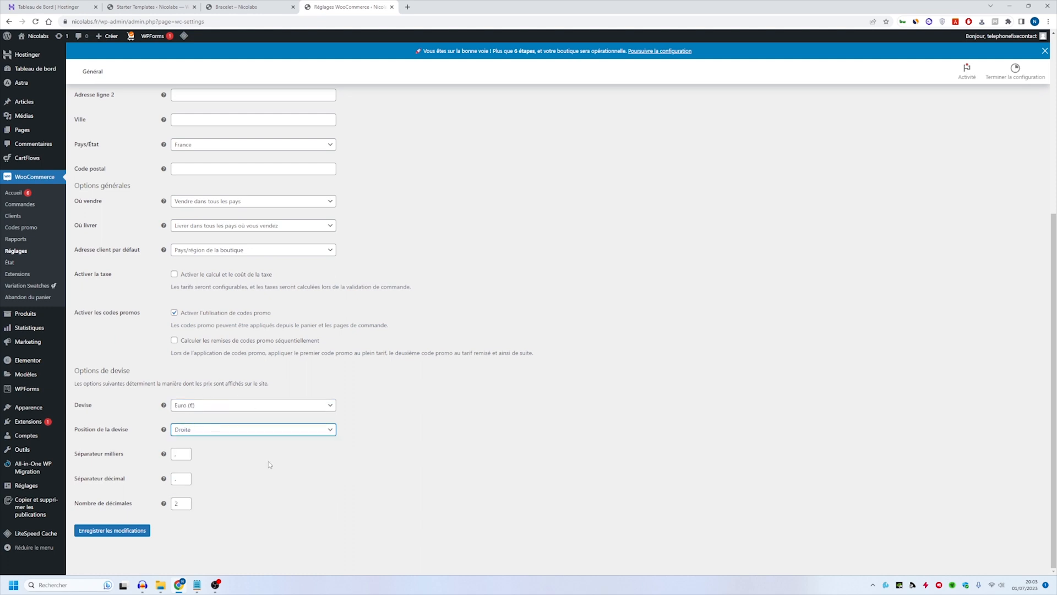
pyautogui.click(98, 532)
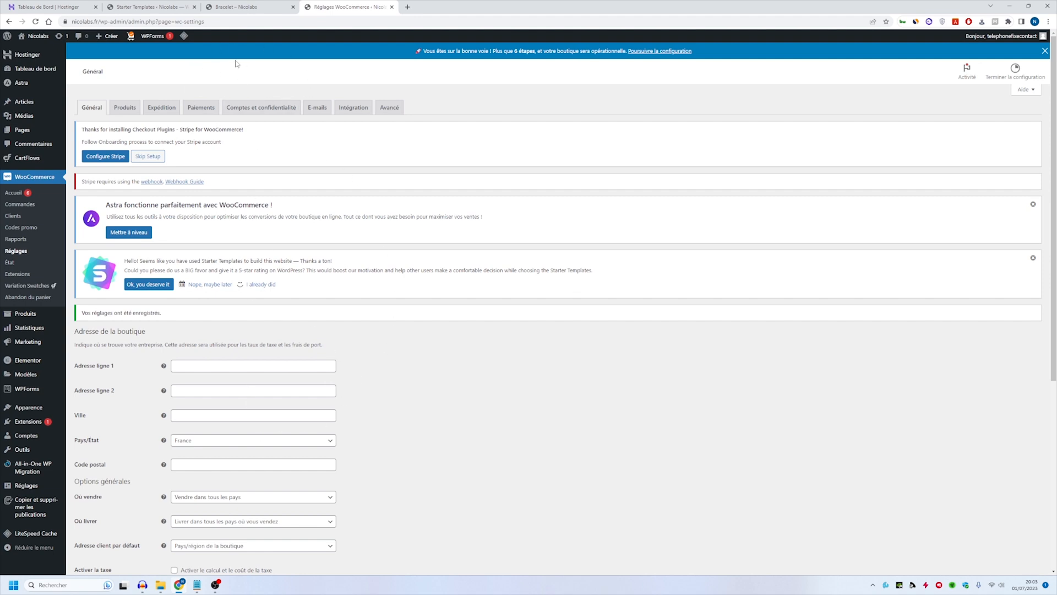
# - Enable Stripe Card Processing among the WooCommerce payment methods
pyautogui.click(201, 108)
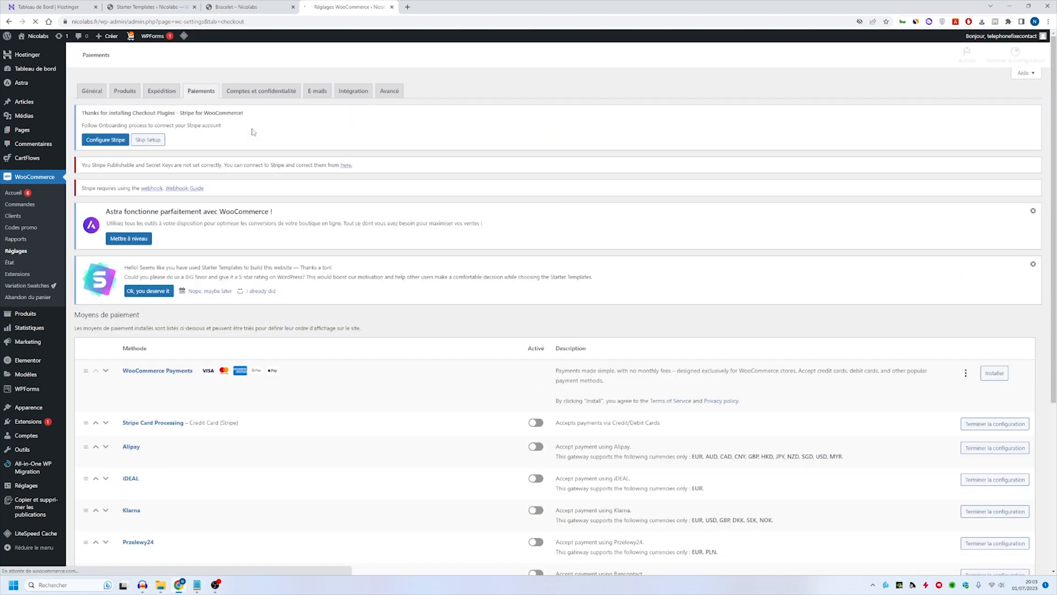
pyautogui.scroll(-2, 246, 215)
pyautogui.scroll(-2, 246, 215)
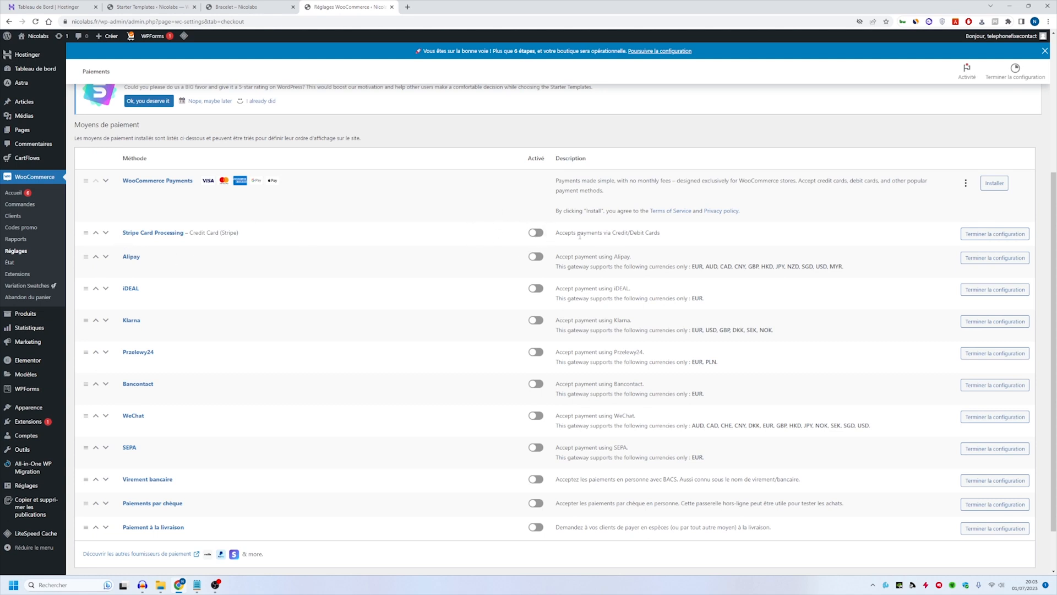
pyautogui.click(533, 233)
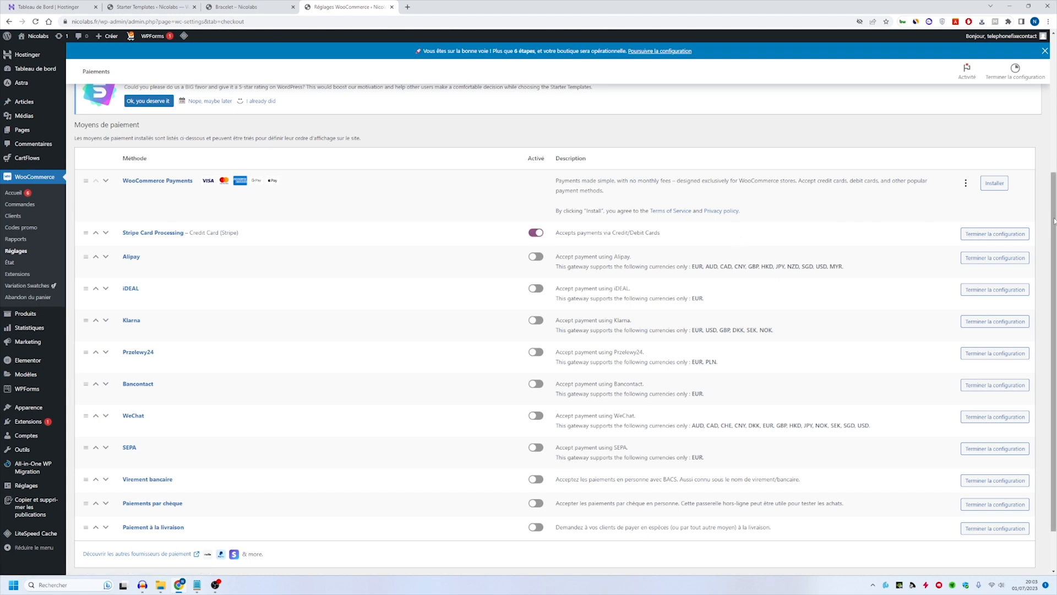
# - Open the Stripe Card Processing configuration and go to its Stripe API settings
pyautogui.click(998, 234)
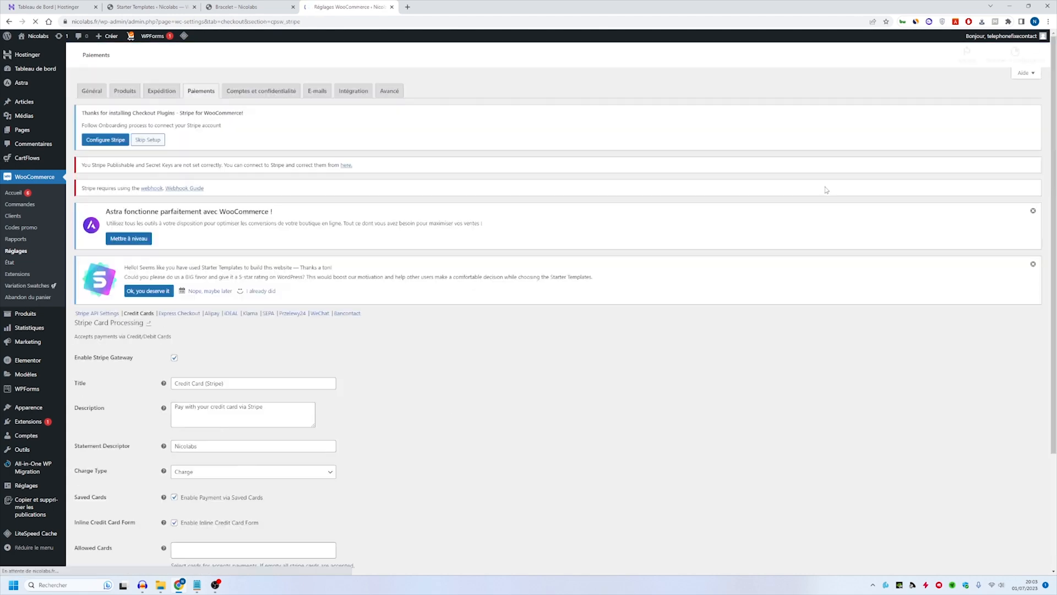
pyautogui.scroll(-3, 525, 238)
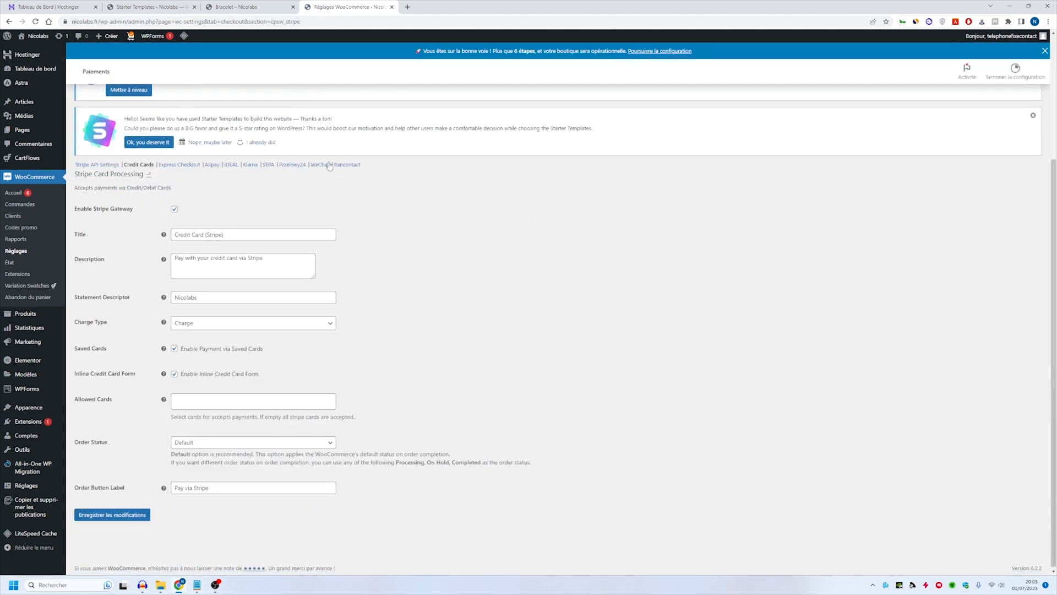
pyautogui.click(103, 165)
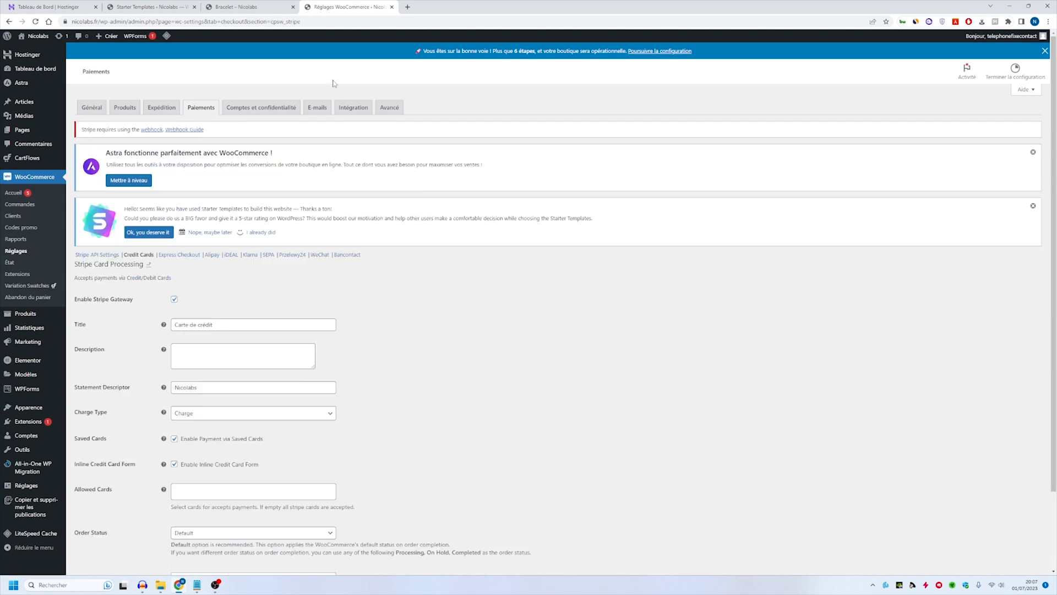
# - Add the bracelet to the cart from its public page and proceed through the cart to the checkout
pyautogui.click(256, 4)
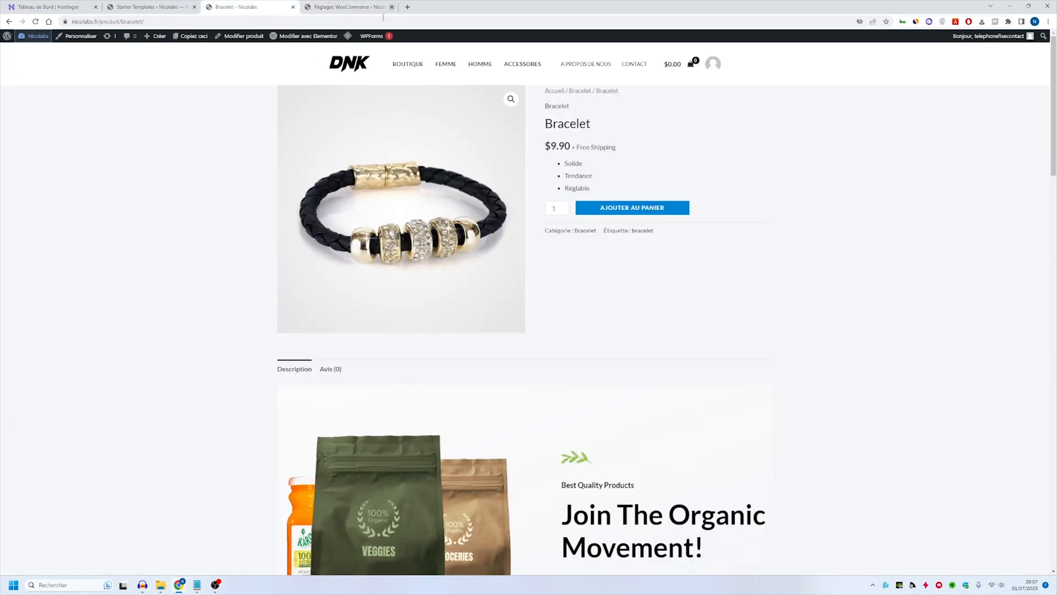
pyautogui.click(633, 207)
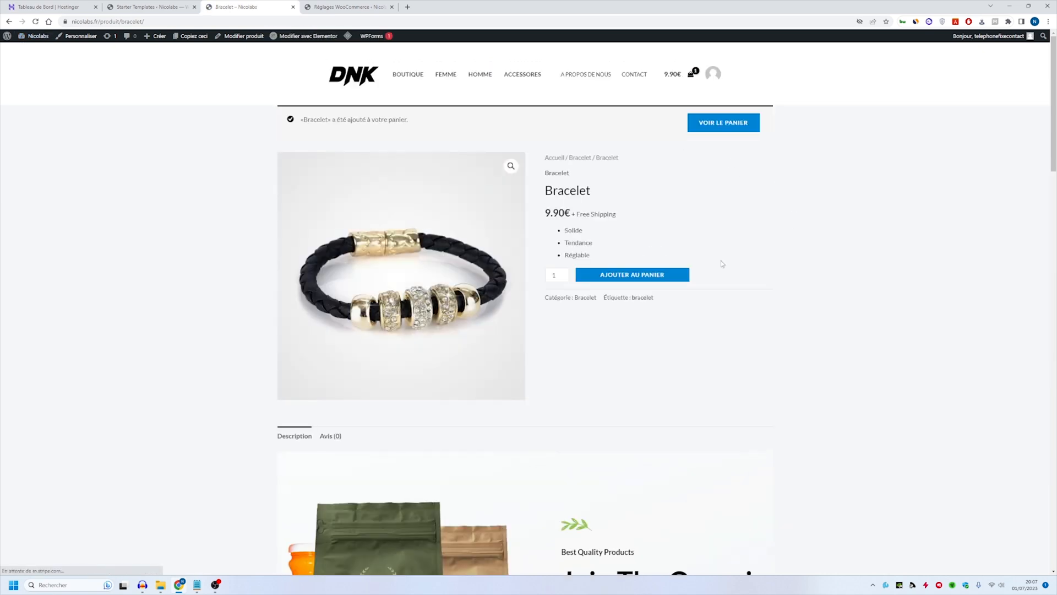
pyautogui.click(721, 127)
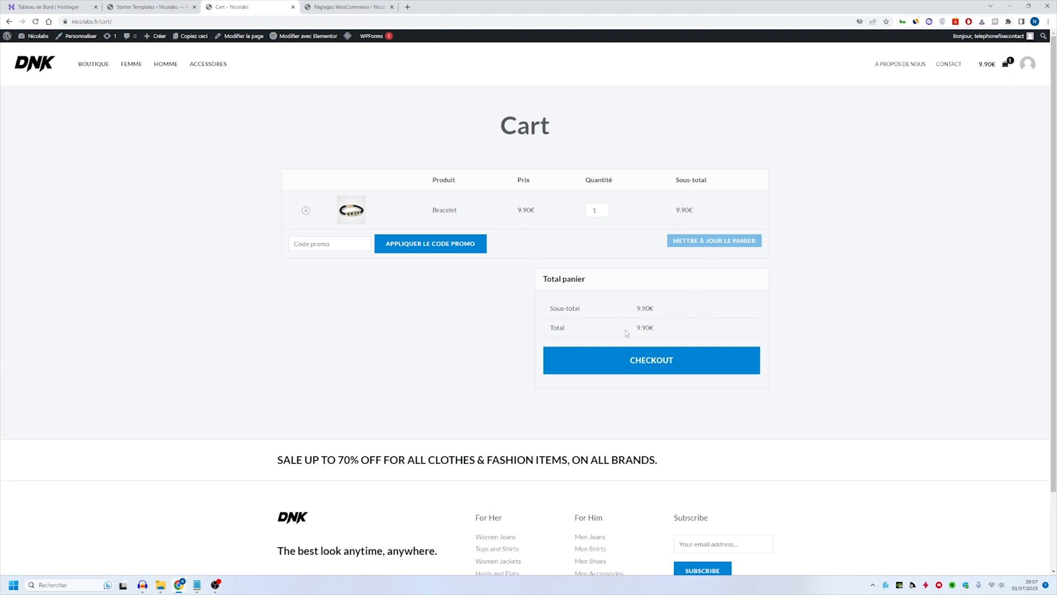
pyautogui.click(649, 365)
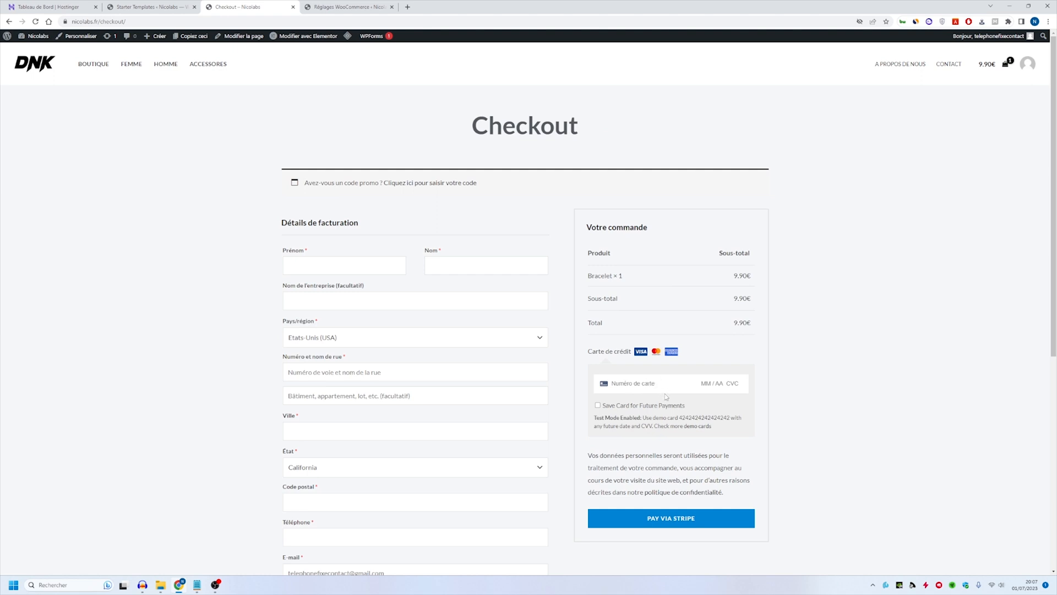
# - Highlight the demo-card notice under the checkout's card field and return to the Stripe payment settings
pyautogui.tripleClick(643, 420)
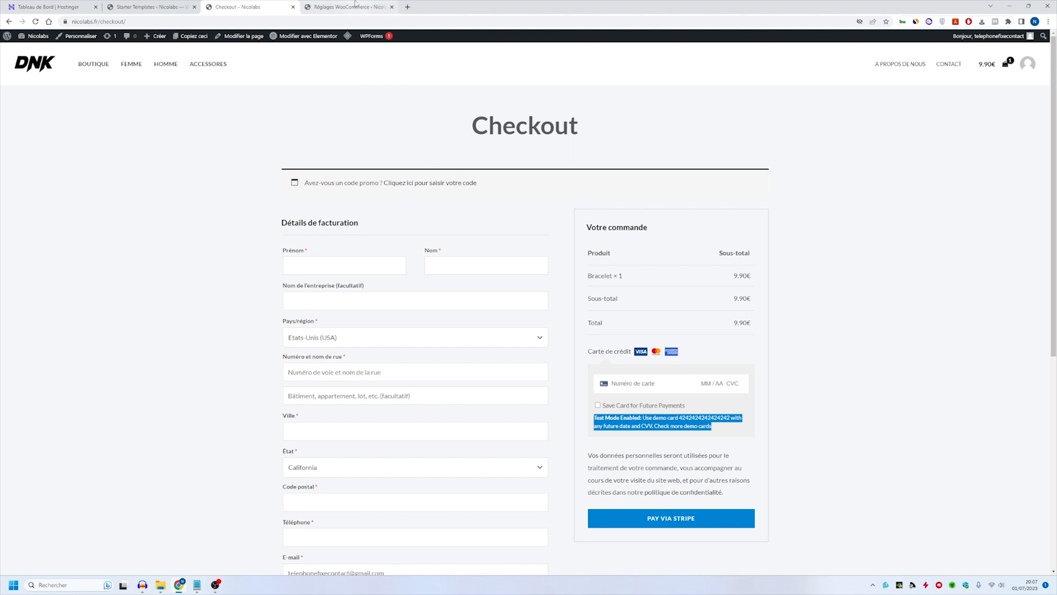
pyautogui.click(355, 4)
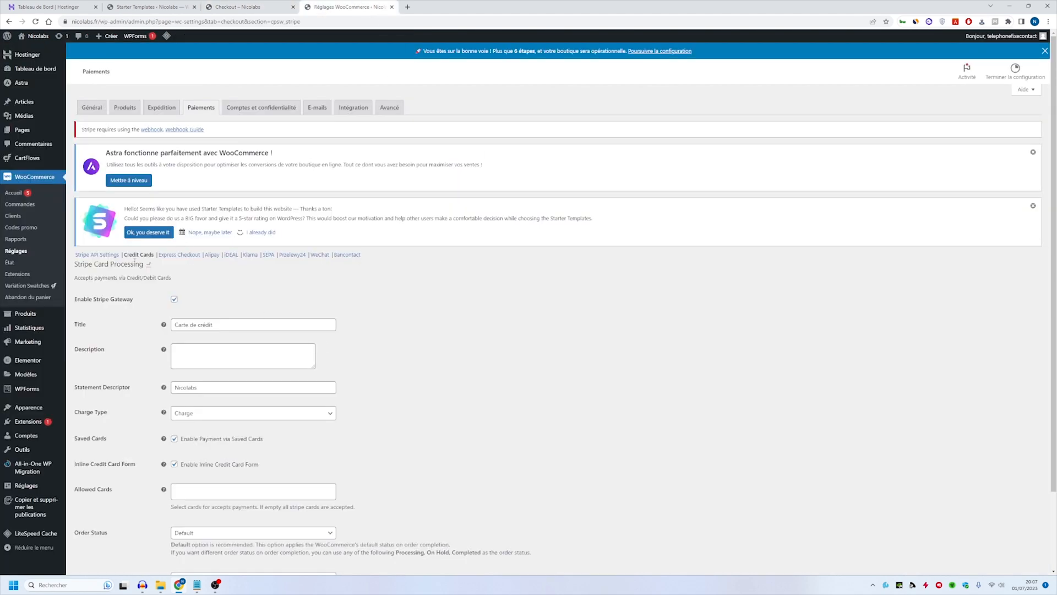
# - Switch the Stripe API settings from test to Live mode and save the changes
pyautogui.scroll(-3, 217, 299)
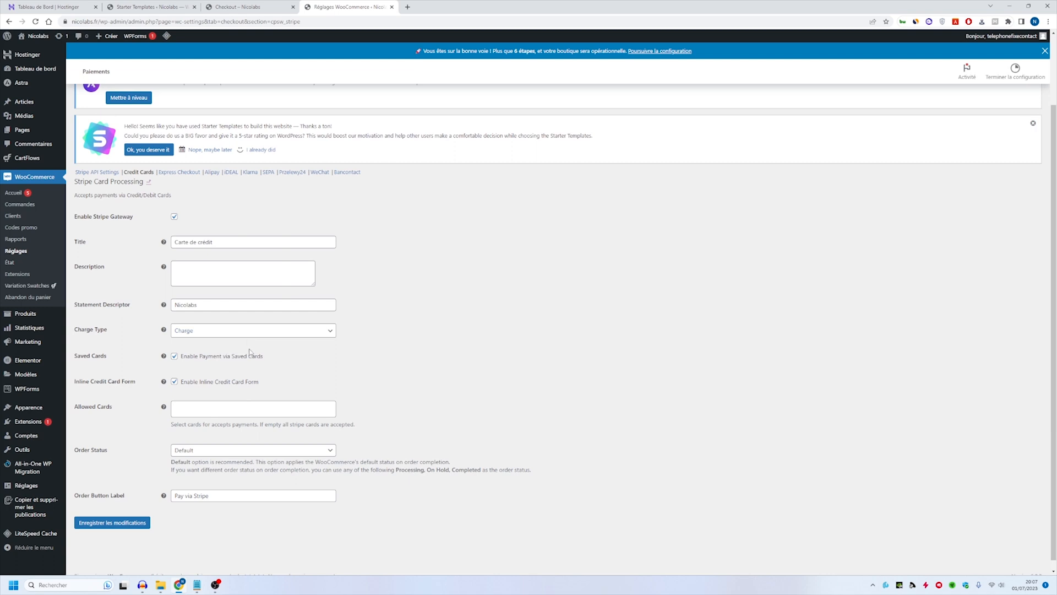
pyautogui.click(99, 172)
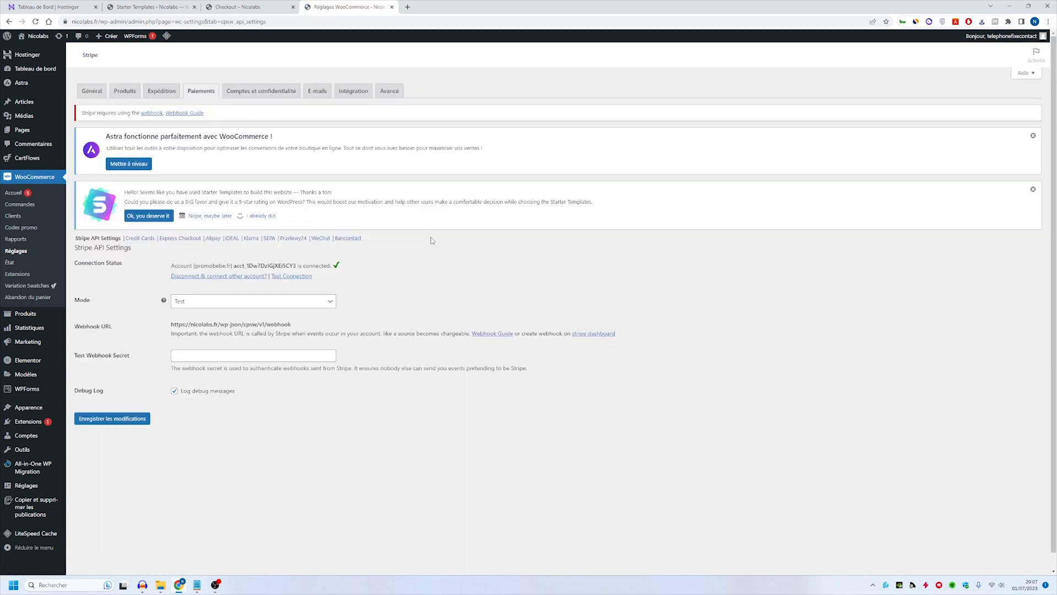
pyautogui.click(237, 301)
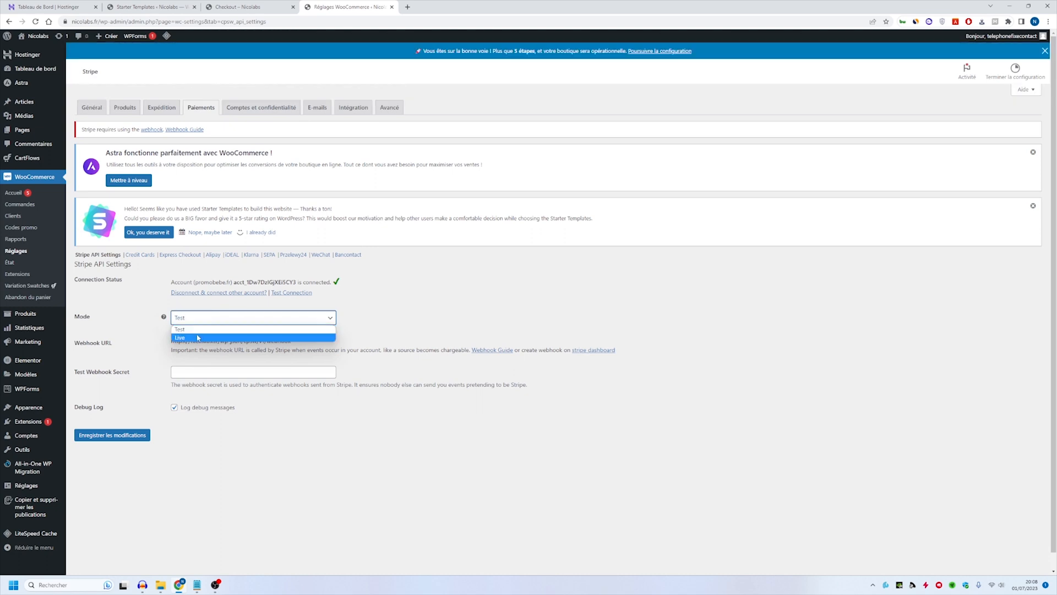
pyautogui.click(199, 337)
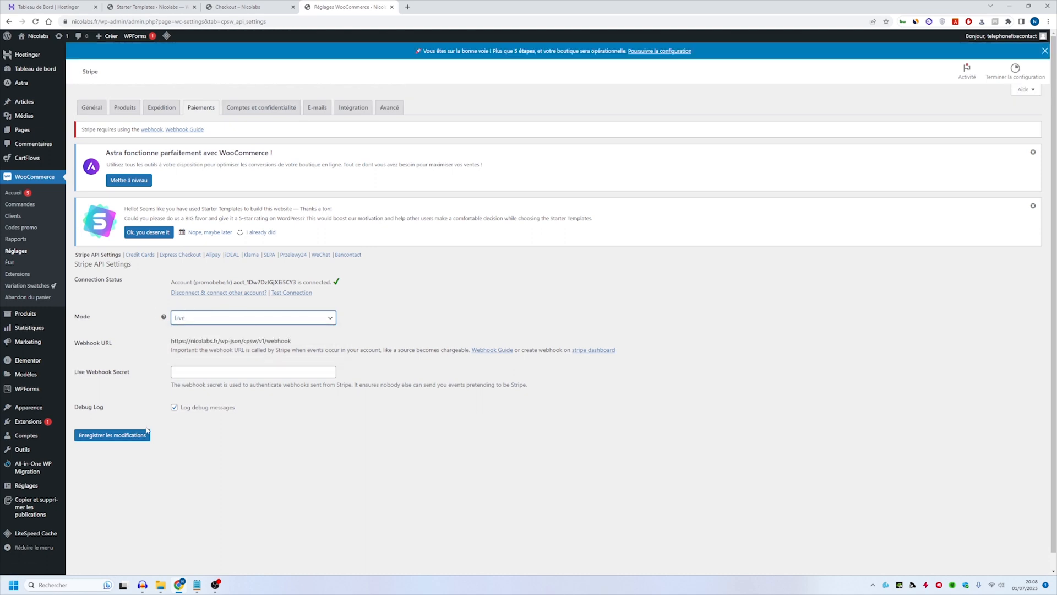
pyautogui.click(146, 434)
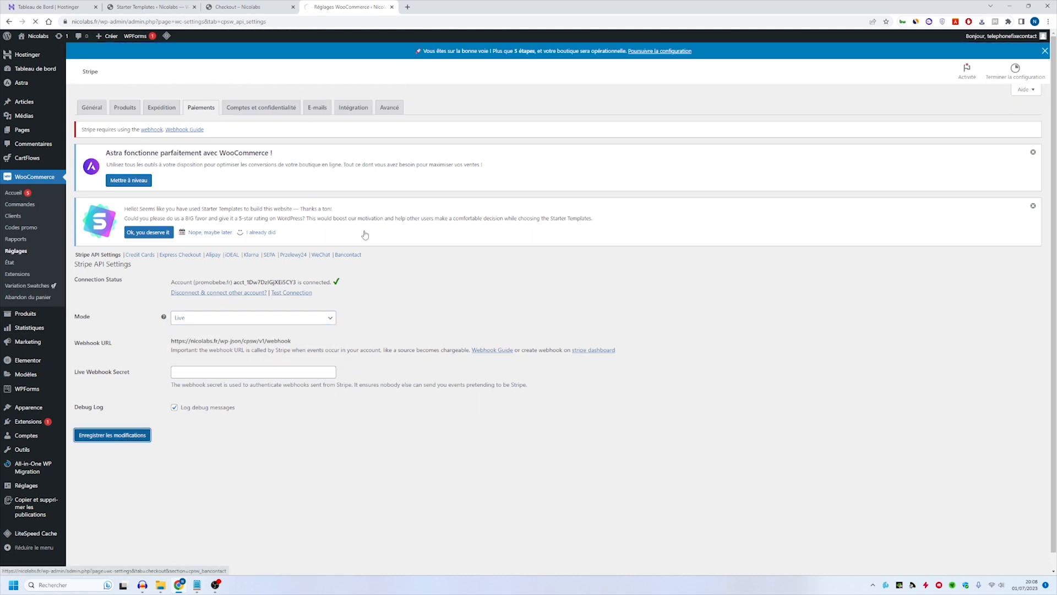
# - Reload the public checkout page to check its card payment section, and return to the Stripe API settings
pyautogui.click(275, 7)
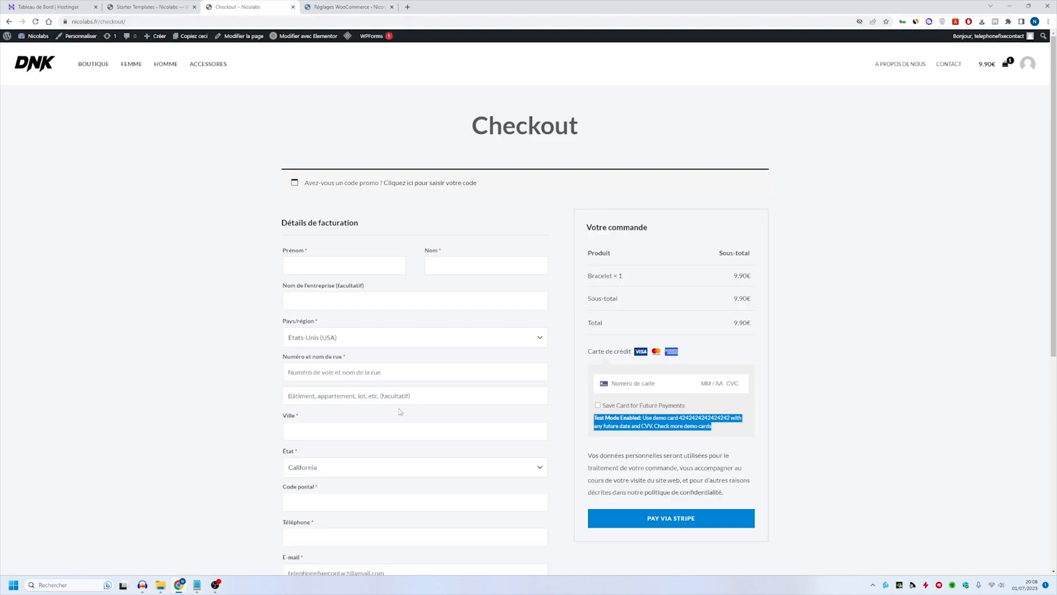
pyautogui.click(36, 21)
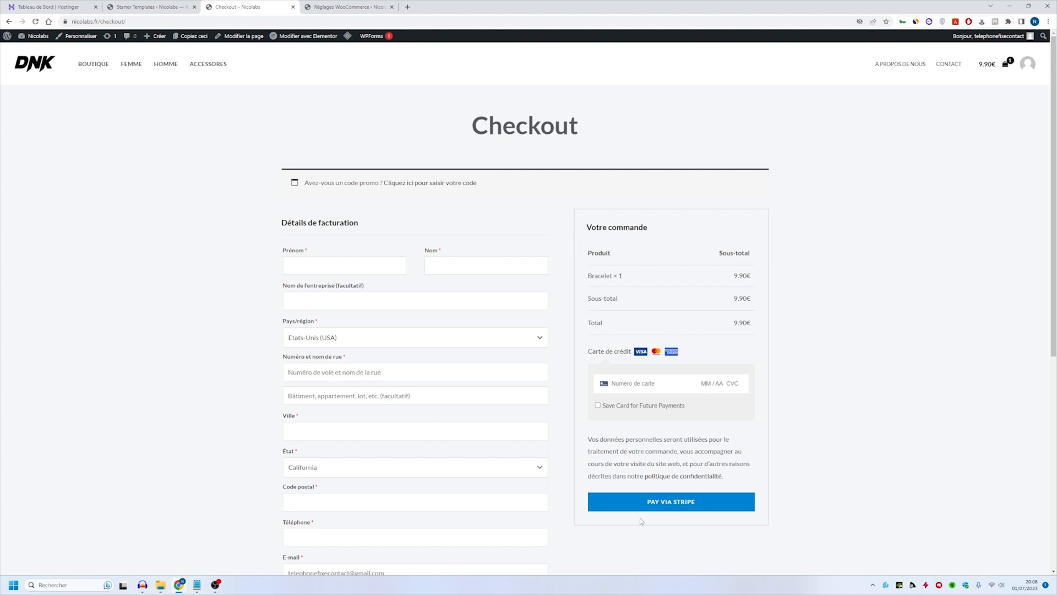
pyautogui.click(325, 4)
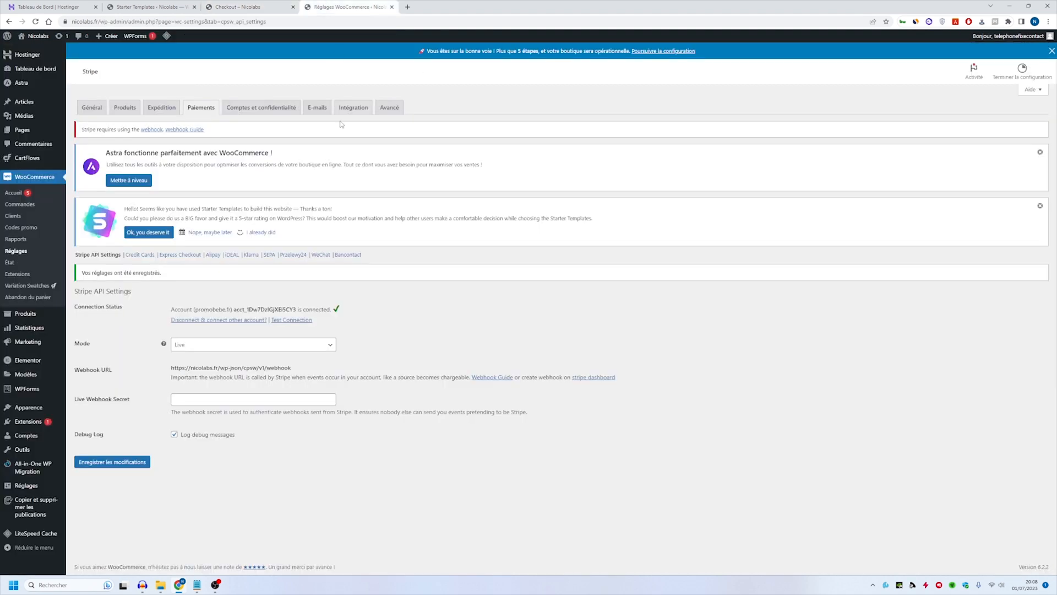
# - Set the order button label of the Stripe credit card method to "Valider la commande" and save the changes
pyautogui.click(137, 255)
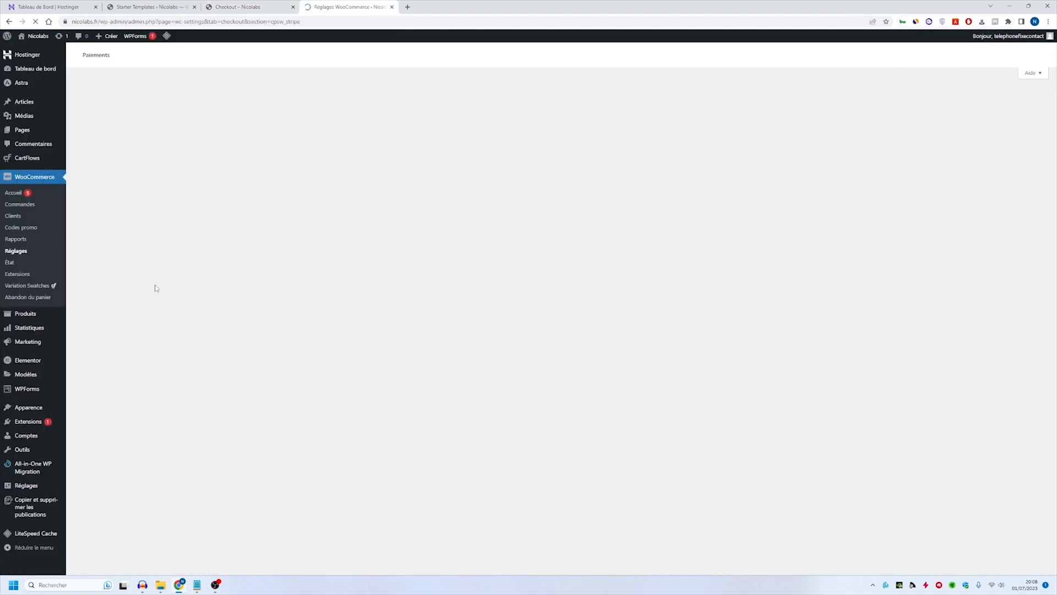
pyautogui.scroll(-2, 287, 308)
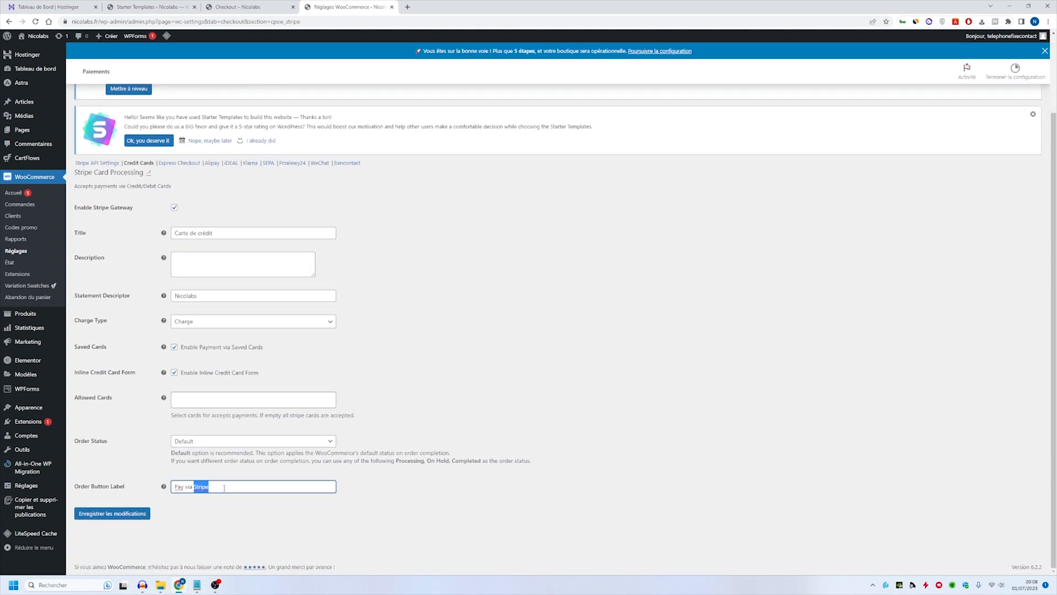
pyautogui.tripleClick(224, 487)
pyautogui.write('Valider la commande')
pyautogui.click(112, 513)
# - Reload the checkout page to review its order button and billing form, and browse the shop's homepage
pyautogui.click(242, 6)
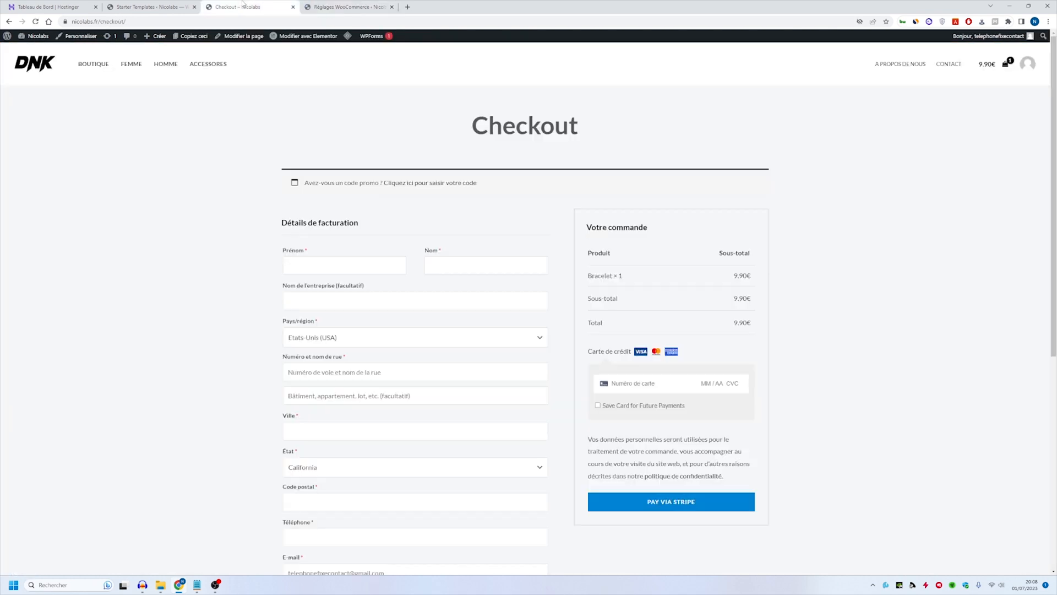
pyautogui.click(35, 22)
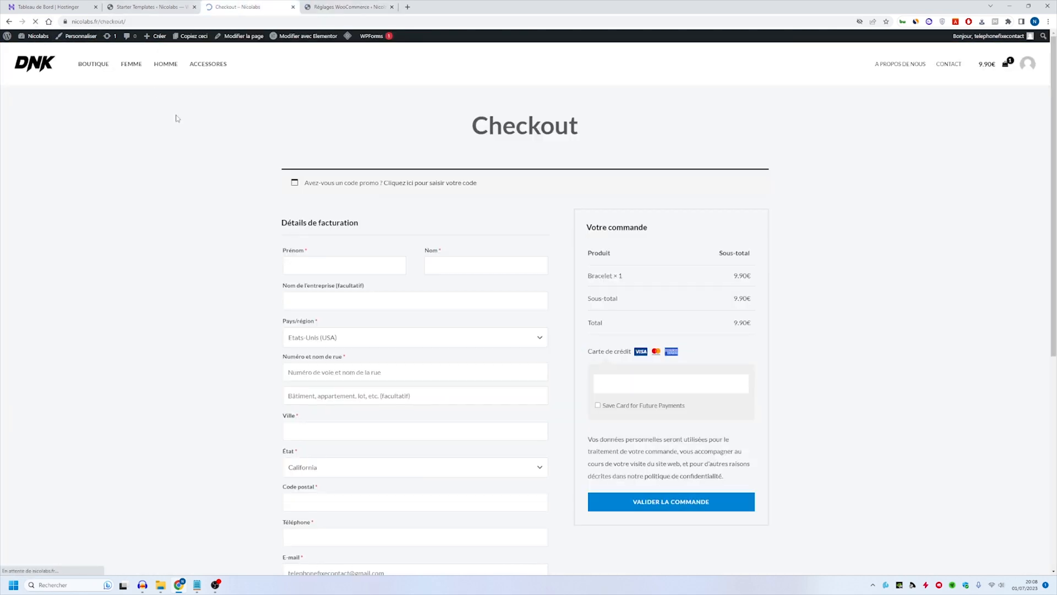
pyautogui.scroll(-3, 483, 290)
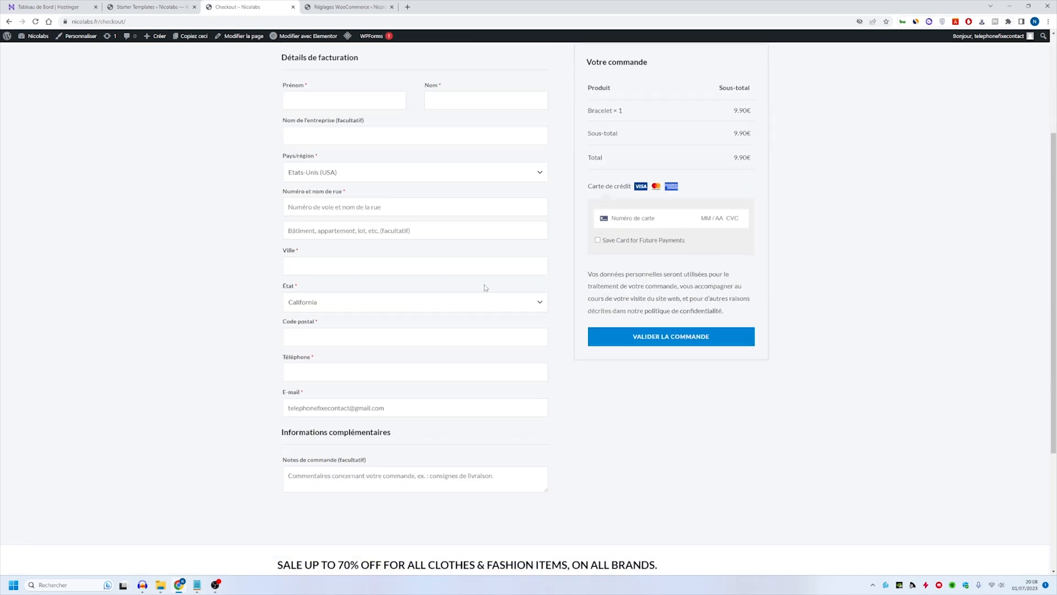
pyautogui.scroll(3, 483, 290)
pyautogui.click(40, 61)
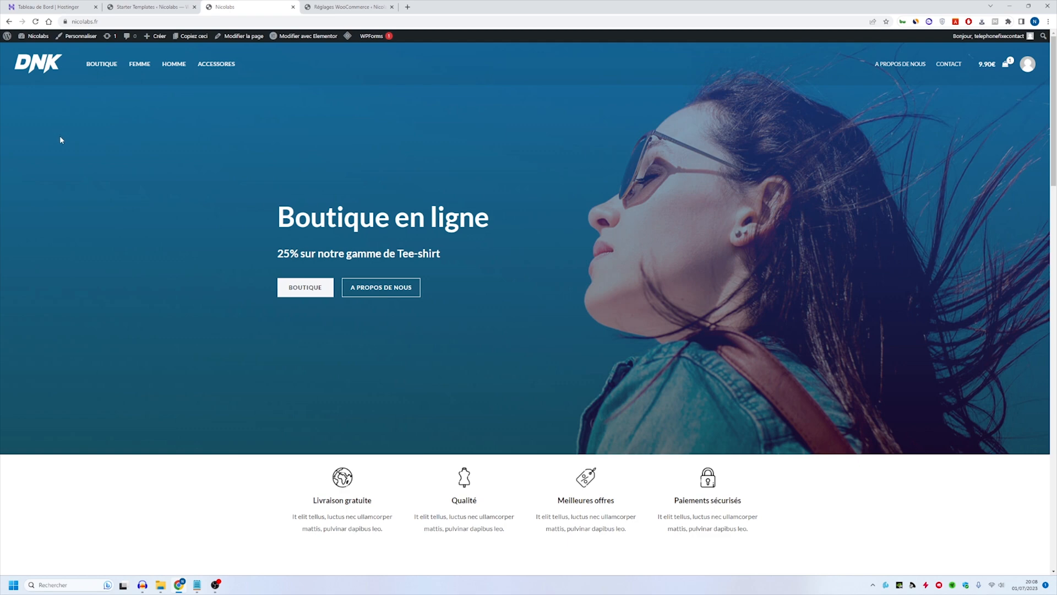
pyautogui.scroll(-5, 195, 441)
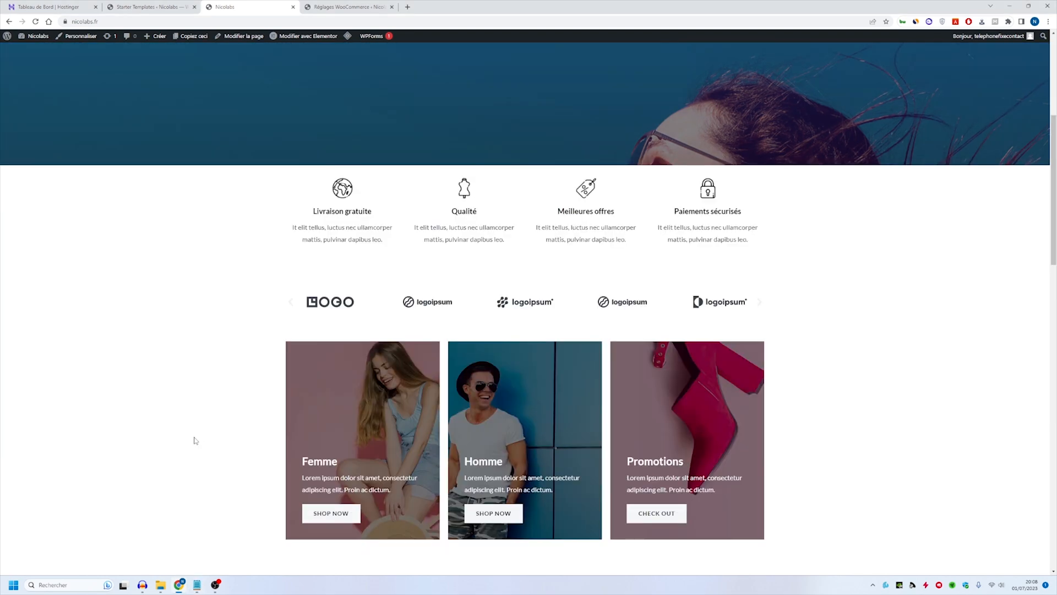